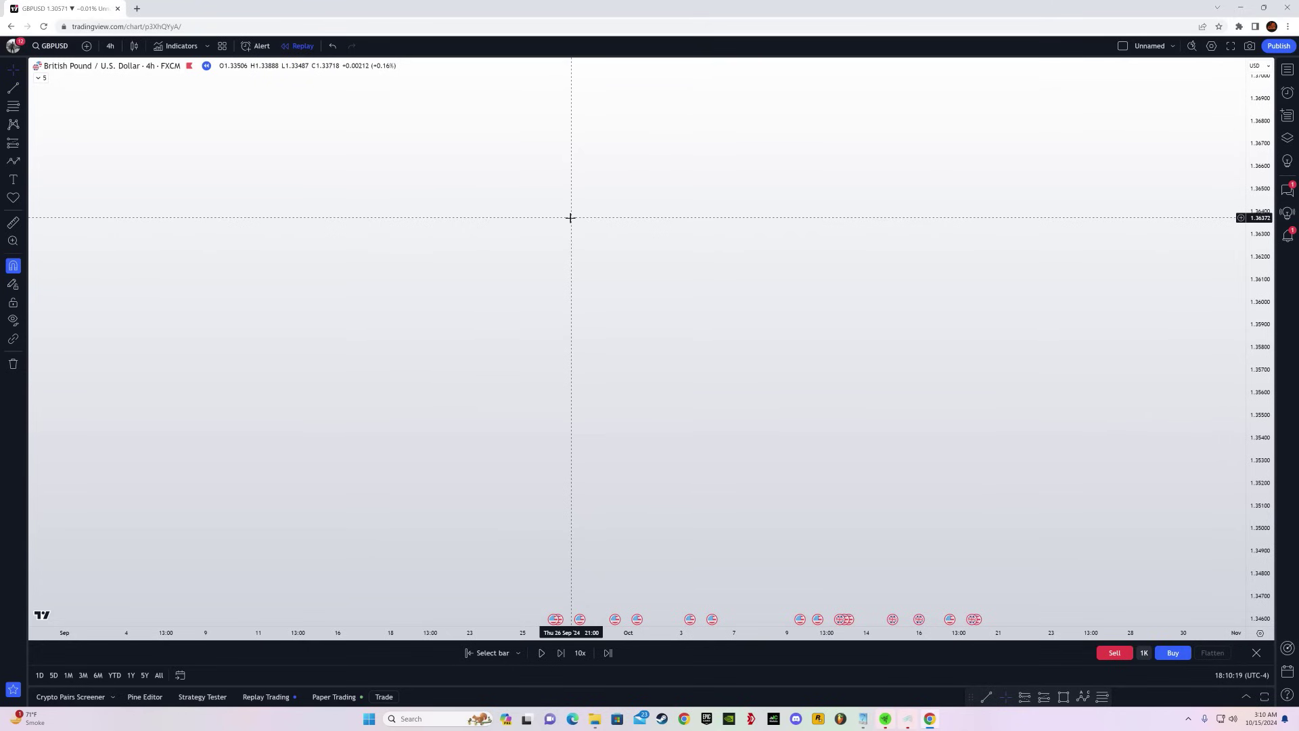
- Draw a path on the chart with one long drop to about 1.3503, then rising zigzag legs up to about 1.3610
{"action": "left_click", "coordinate": [13, 160]}
{"action": "left_click", "coordinate": [264, 143]}
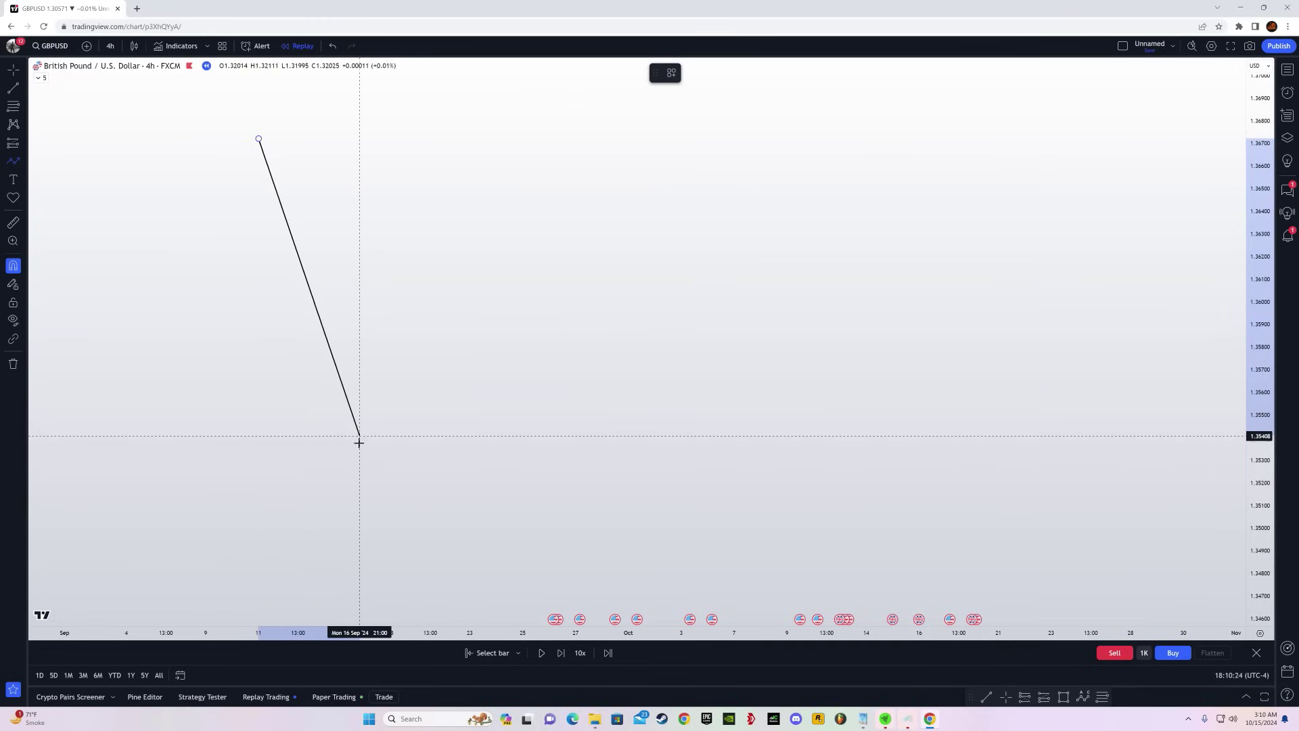
{"action": "left_click", "coordinate": [400, 520]}
{"action": "left_click", "coordinate": [443, 408]}
{"action": "left_click", "coordinate": [470, 455]}
{"action": "left_click", "coordinate": [500, 337]}
{"action": "left_click", "coordinate": [523, 404]}
{"action": "left_click", "coordinate": [562, 277]}
{"action": "left_click", "coordinate": [626, 363]}
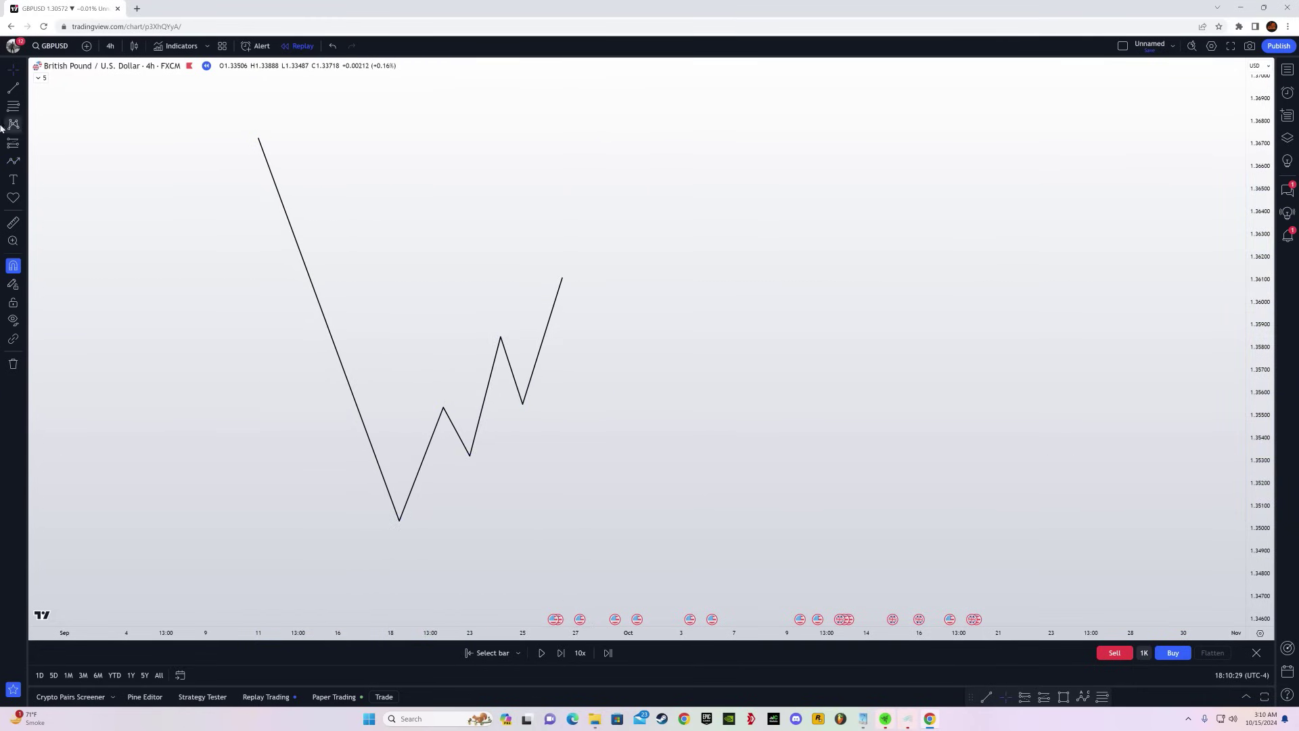
- Place a vertical line at Wed 18 Sep '24 01:00, beside the low point of the drawn path
{"action": "left_click", "coordinate": [23, 88]}
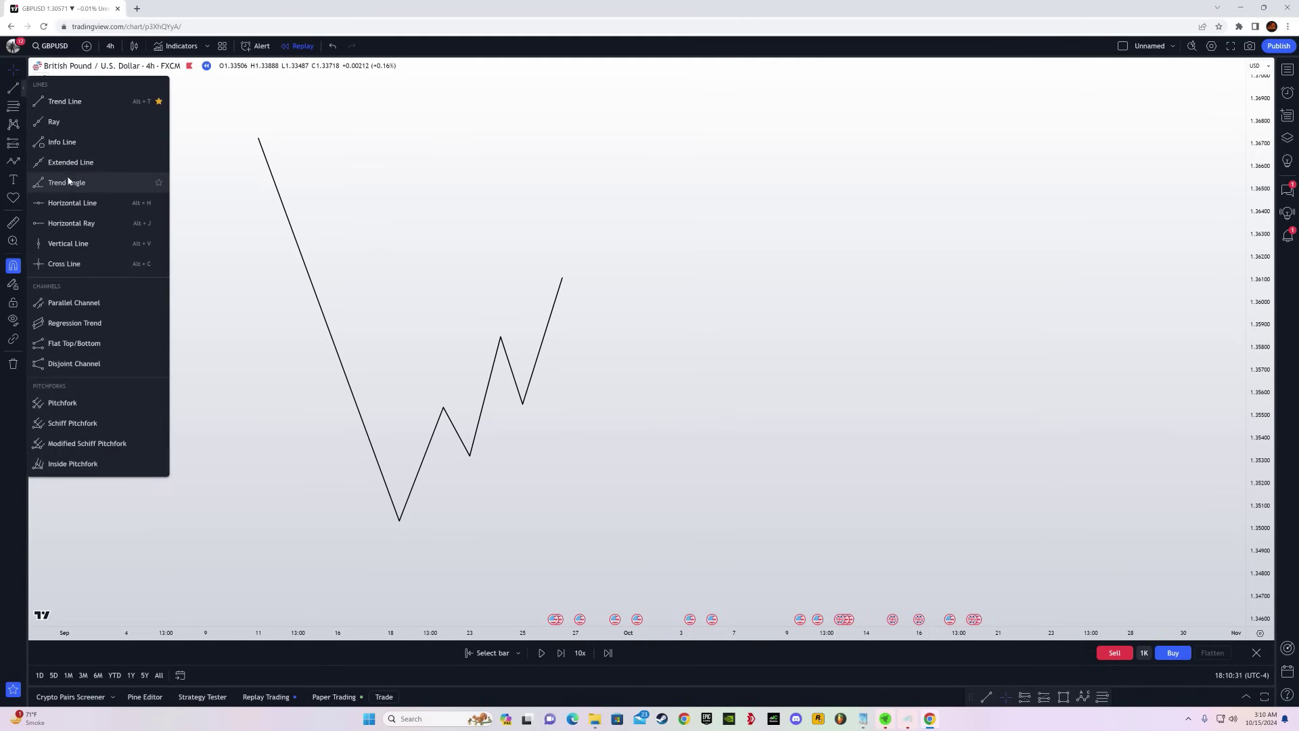
{"action": "left_click", "coordinate": [68, 243]}
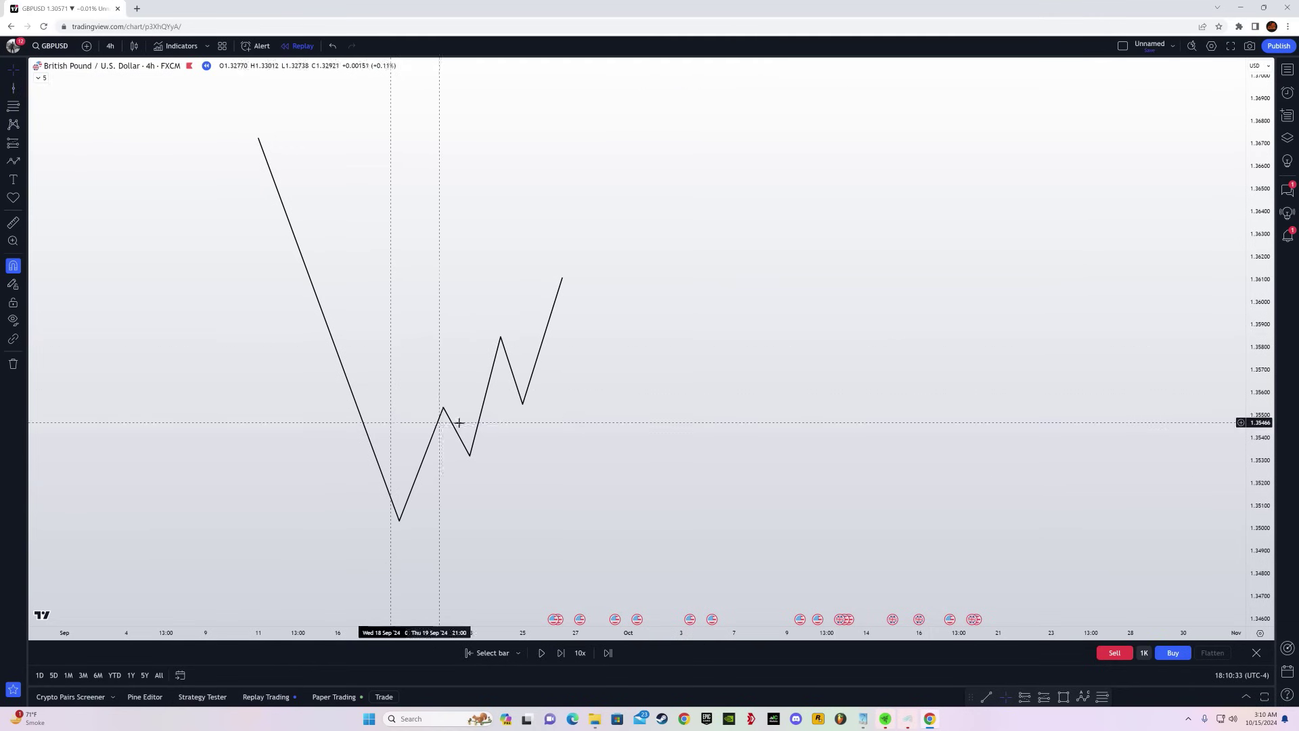
{"action": "left_click_drag", "start_coordinate": [554, 490], "coordinate": [722, 473]}
{"action": "left_click_drag", "start_coordinate": [748, 632], "coordinate": [575, 628]}
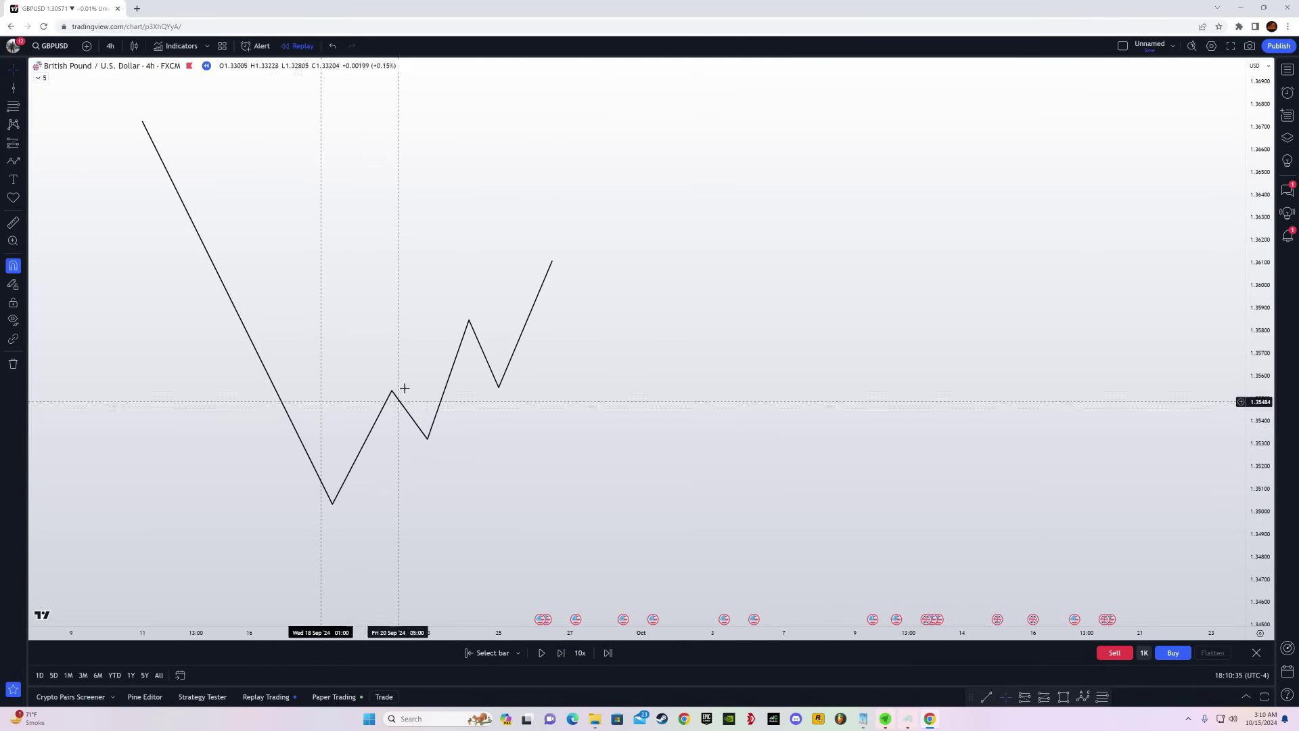
{"action": "left_click_drag", "start_coordinate": [639, 342], "coordinate": [766, 363]}
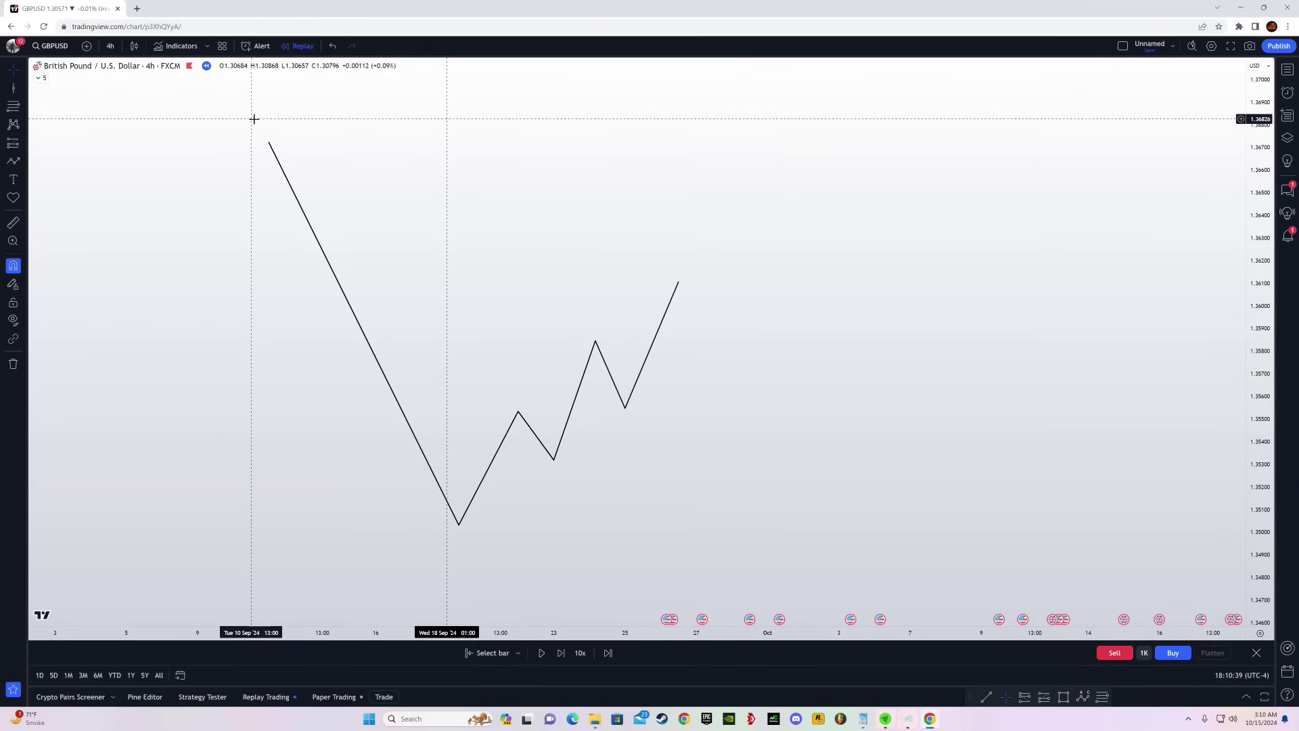
- Delete the drawn zigzag path from the chart
{"action": "left_click", "coordinate": [344, 299]}
{"action": "key", "text": "Delete"}
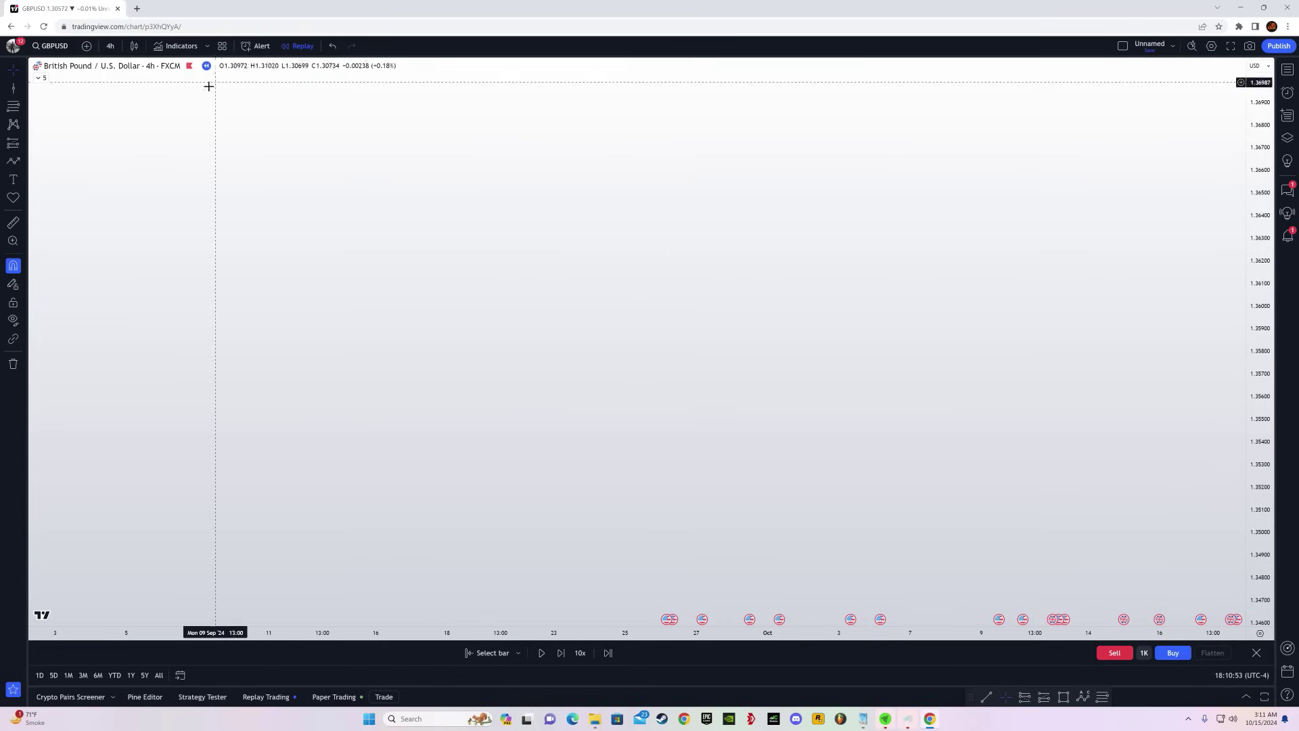
- Add the text note "1d-1hr 4hr-15m" to the middle of the chart, and delete it again
{"action": "left_click", "coordinate": [12, 179]}
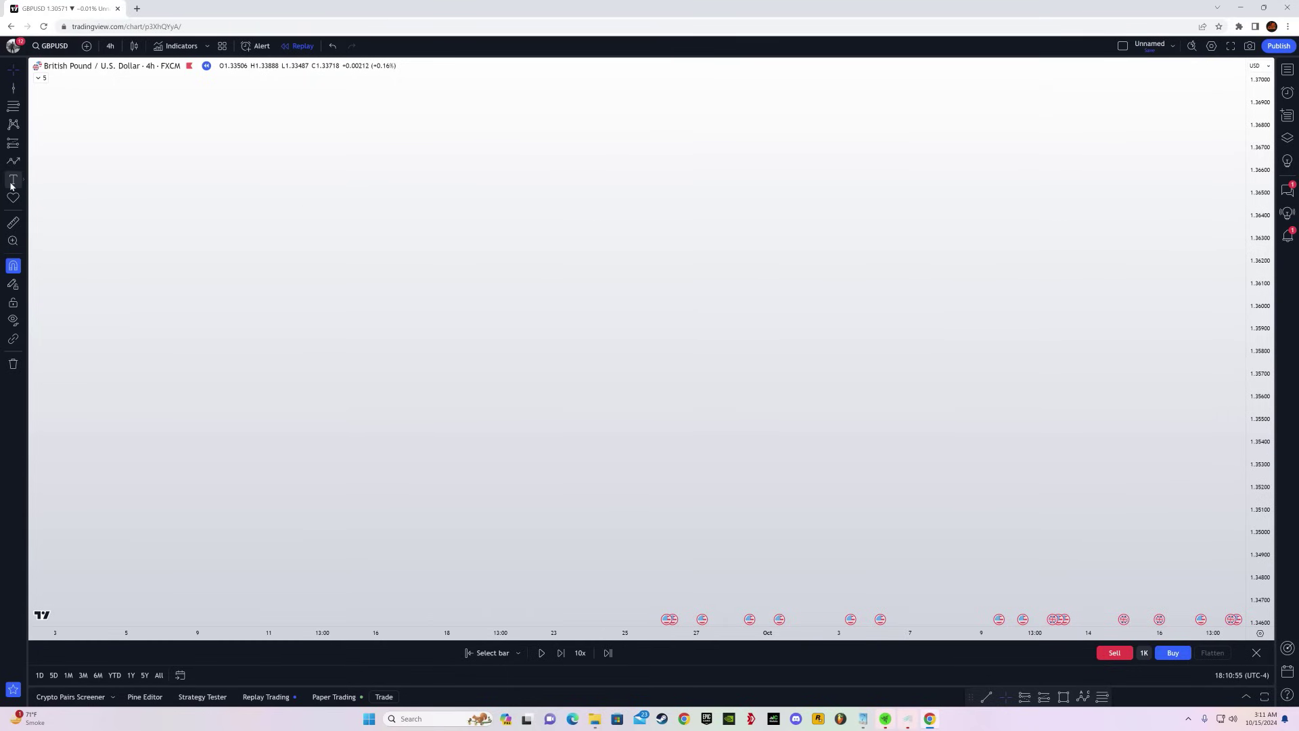
{"action": "left_click", "coordinate": [612, 260]}
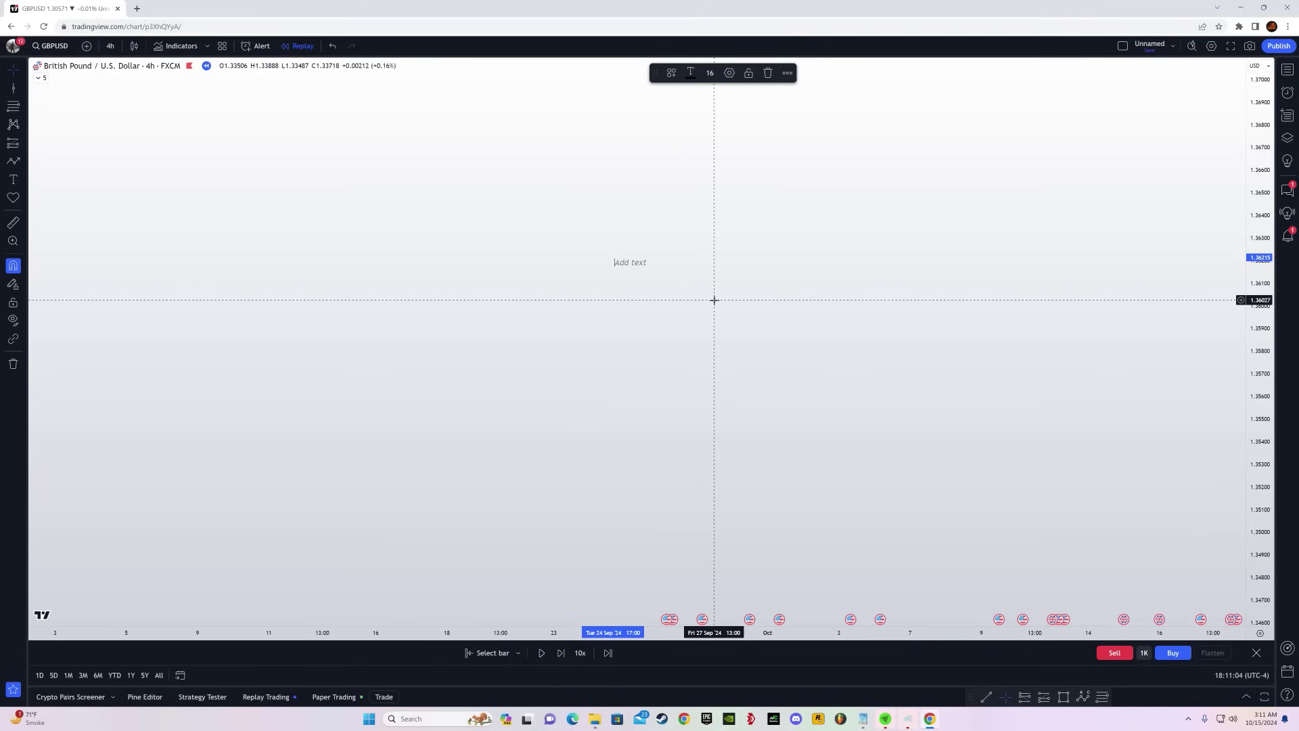
{"action": "type", "text": "1d-1hr 4hr"}
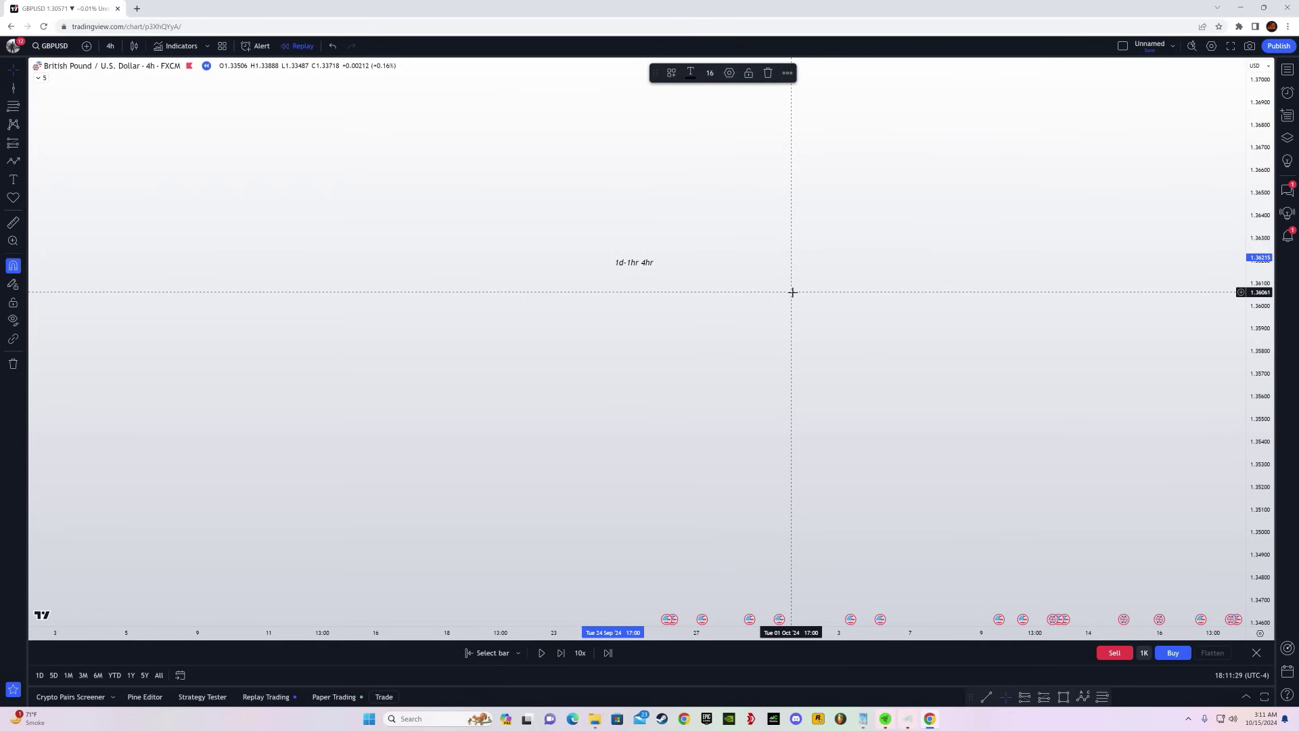
{"action": "type", "text": "m"}
{"action": "left_click", "coordinate": [740, 290]}
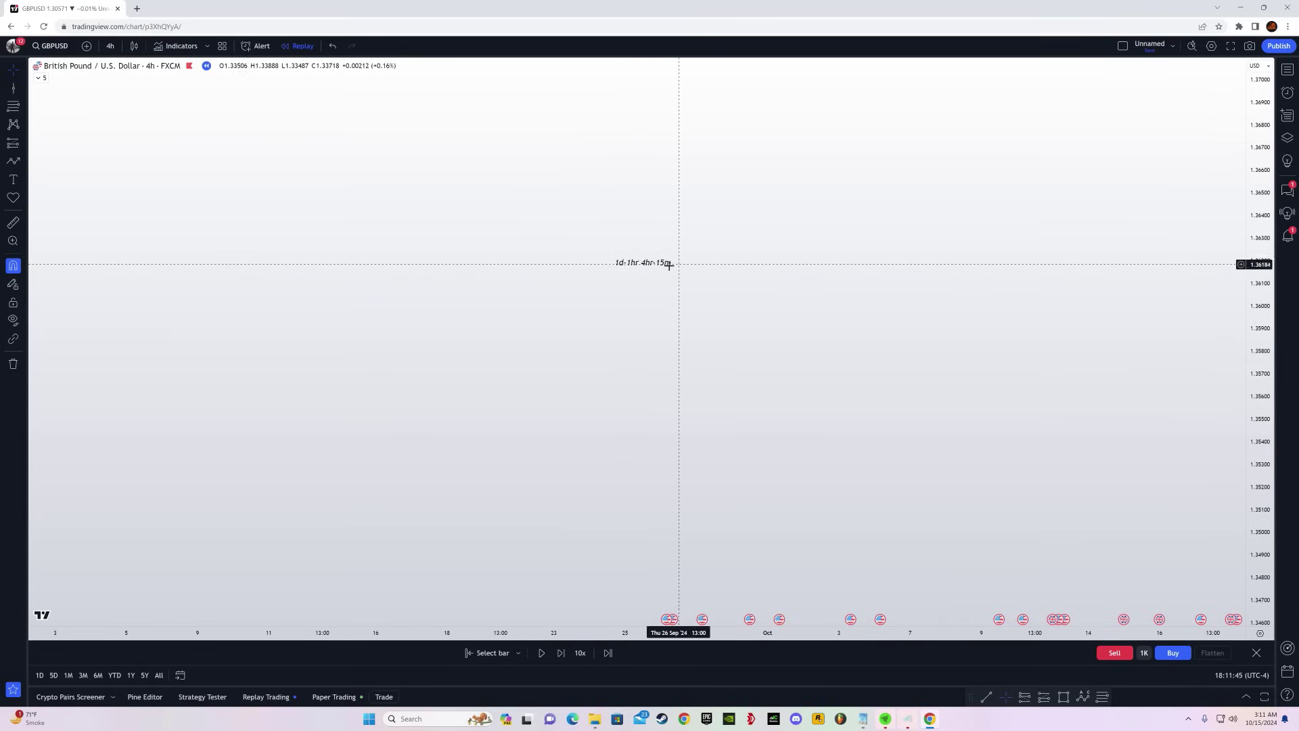
{"action": "key", "text": "Delete"}
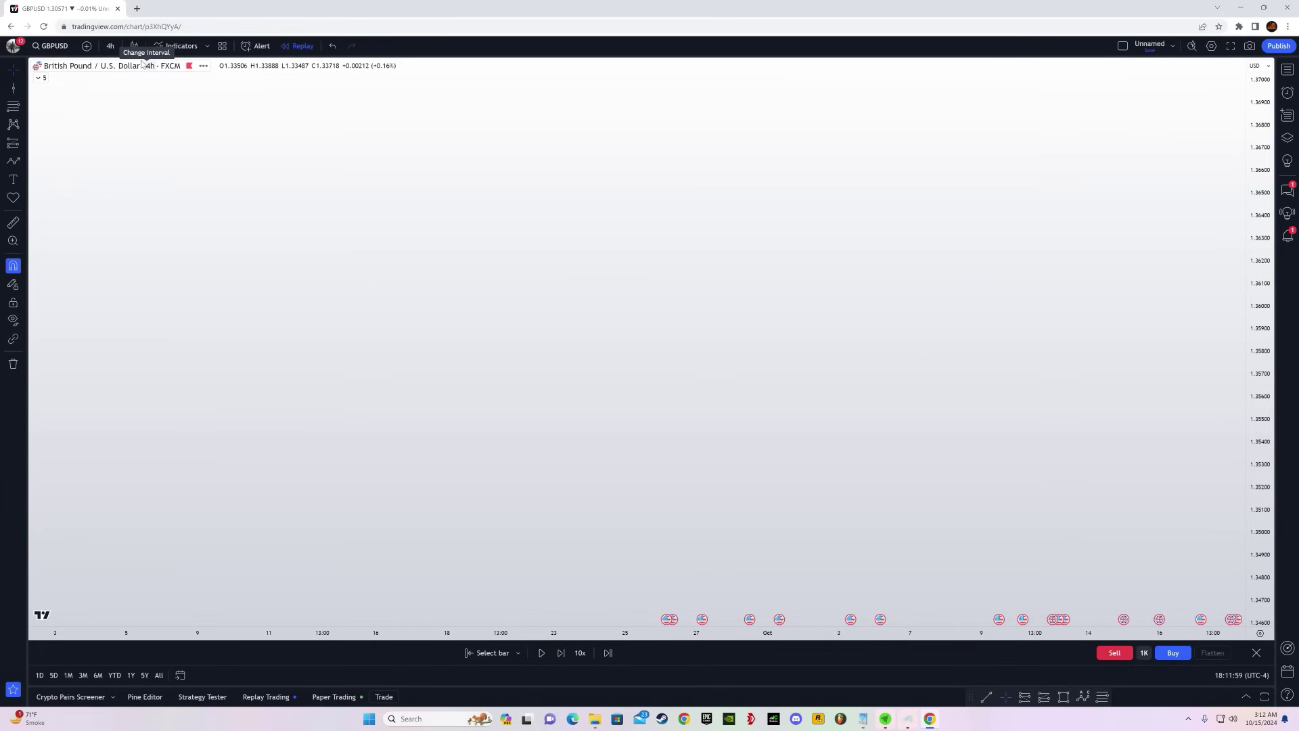
- Draw an uptrend path of higher highs and higher lows, from about 1.3498 up to about 1.3686, with three pullbacks
{"action": "left_click", "coordinate": [13, 161]}
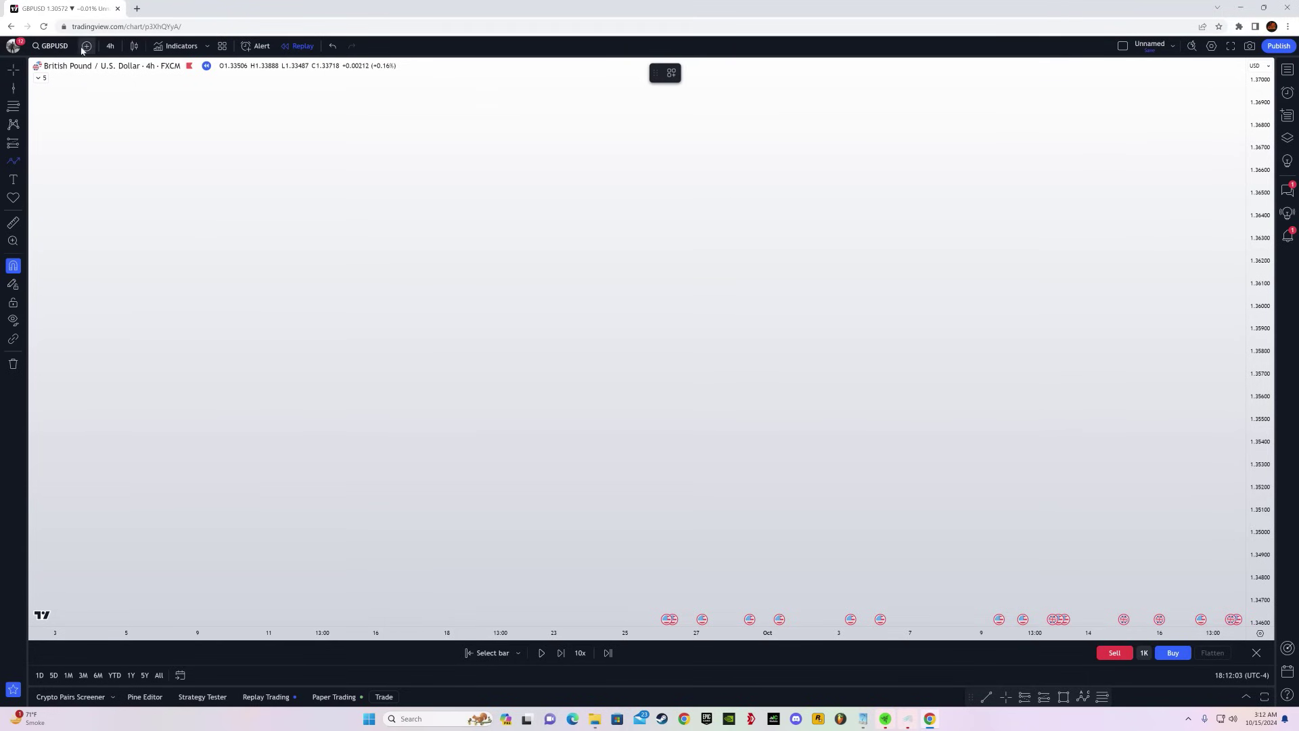
{"action": "left_click", "coordinate": [435, 535]}
{"action": "left_click", "coordinate": [518, 317]}
{"action": "left_click", "coordinate": [578, 420]}
{"action": "left_click", "coordinate": [630, 225]}
{"action": "left_click", "coordinate": [666, 317]}
{"action": "left_click", "coordinate": [708, 154]}
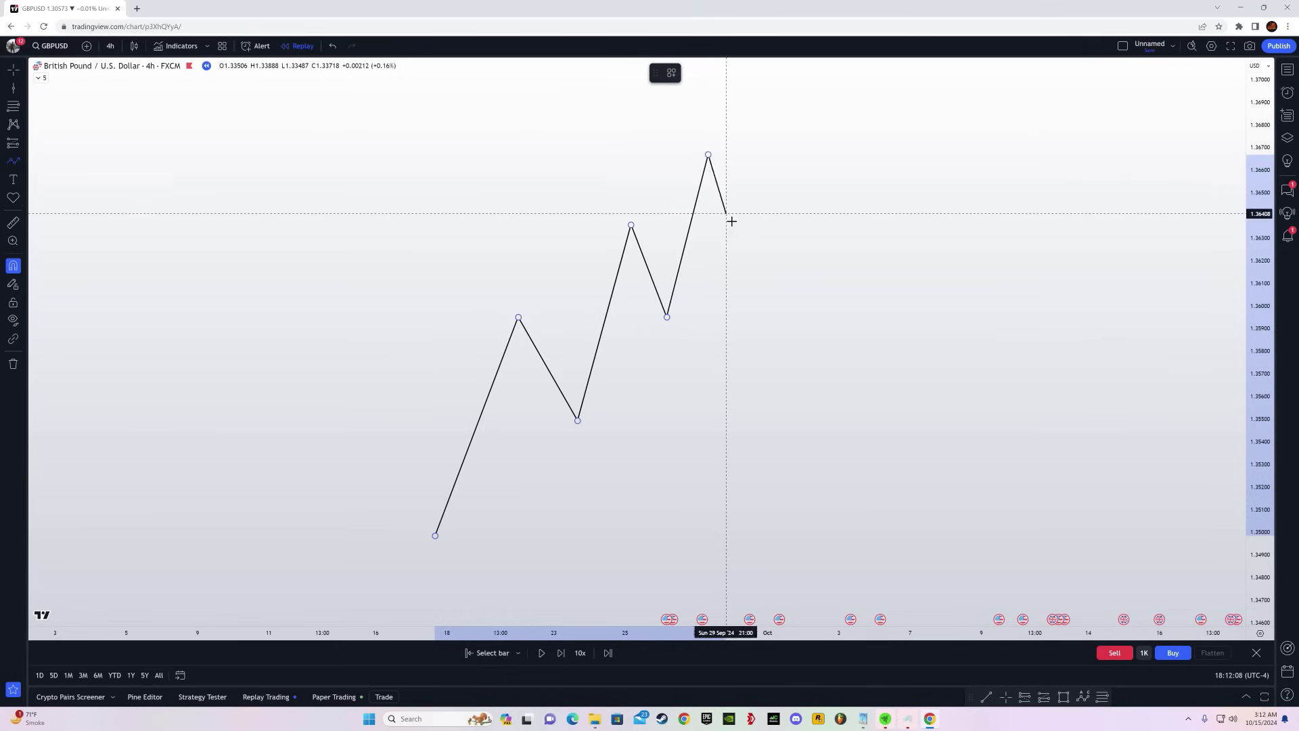
{"action": "left_click", "coordinate": [756, 246]}
{"action": "double_click", "coordinate": [797, 107]}
- Draw a straight rising line beside the uptrend zigzag for comparison, and delete that line again
{"action": "left_click_drag", "start_coordinate": [940, 258], "coordinate": [871, 274]}
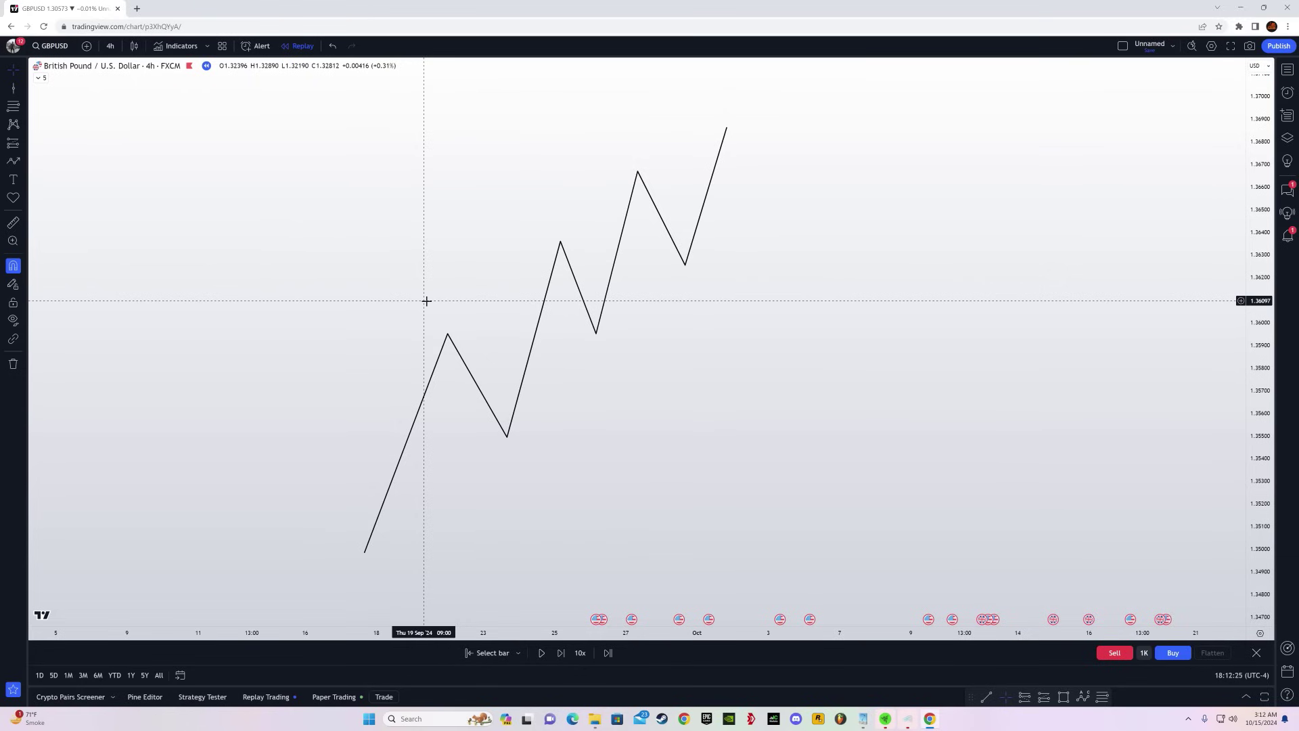
{"action": "left_click", "coordinate": [25, 90]}
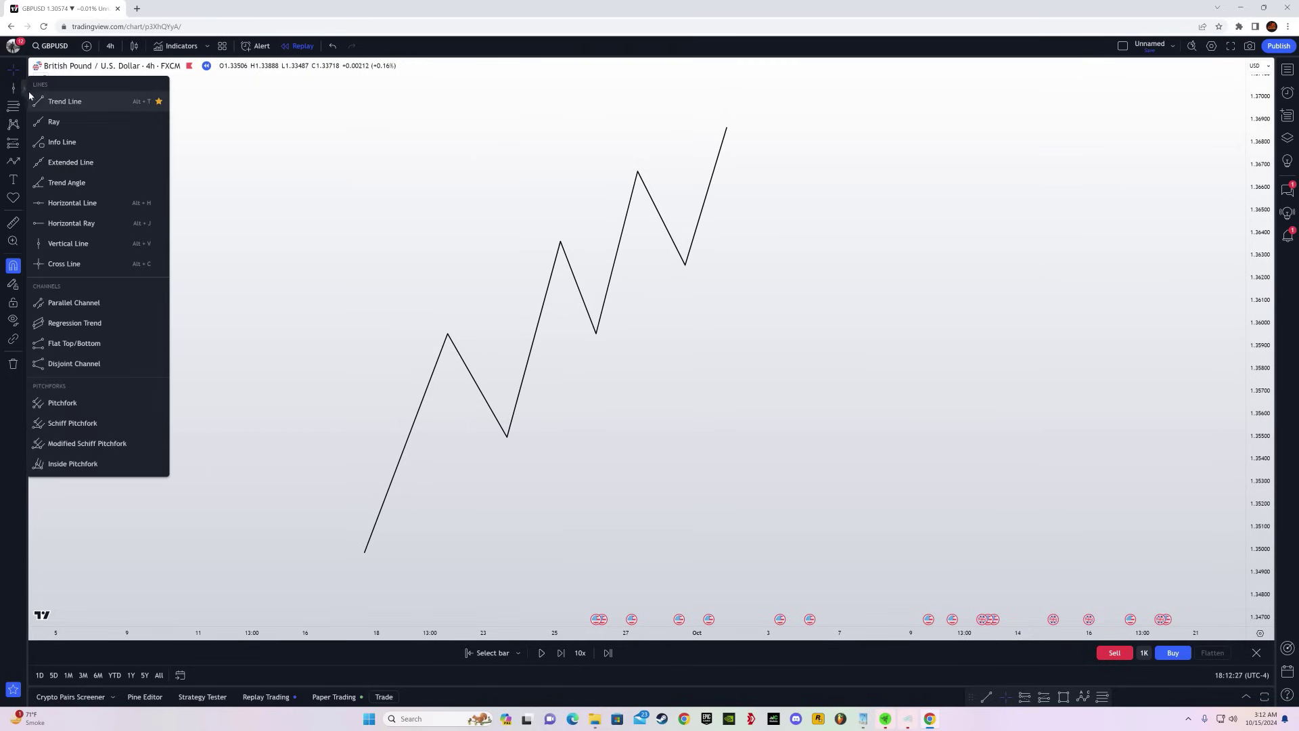
{"action": "left_click", "coordinate": [20, 162]}
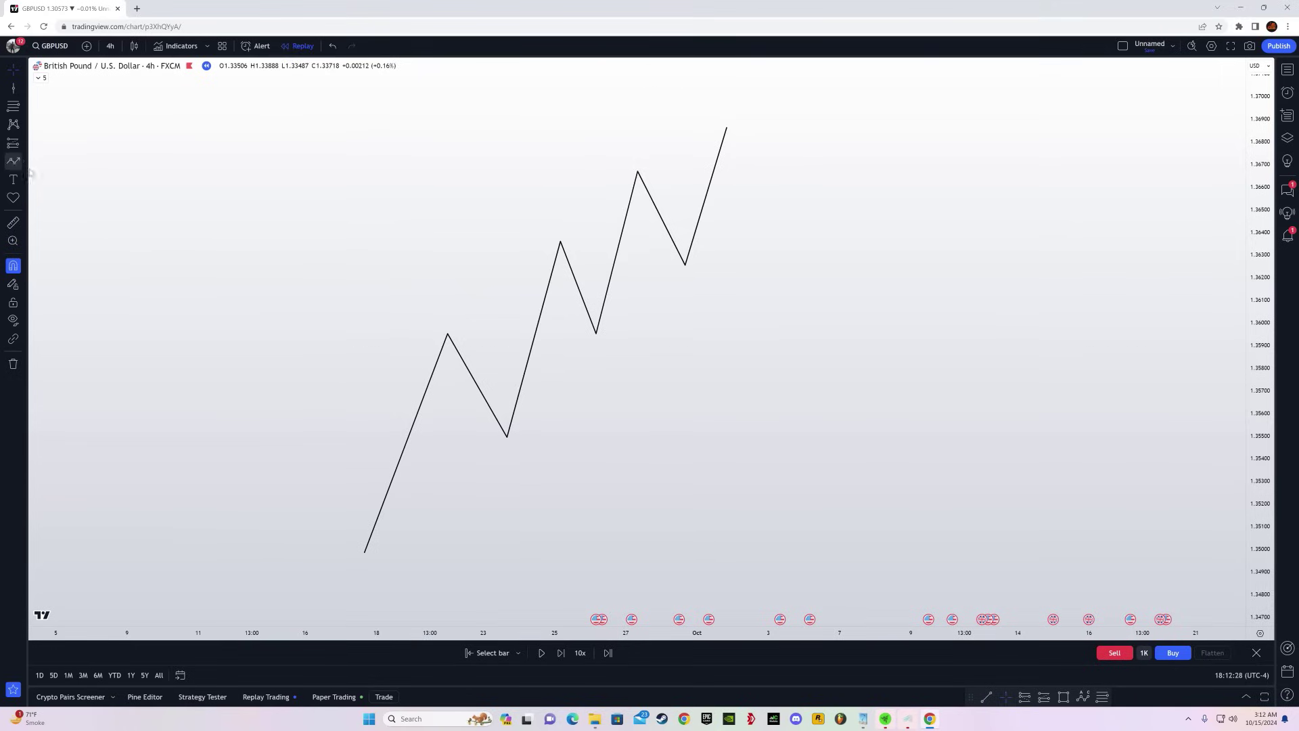
{"action": "left_click", "coordinate": [525, 560]}
{"action": "left_click", "coordinate": [766, 199]}
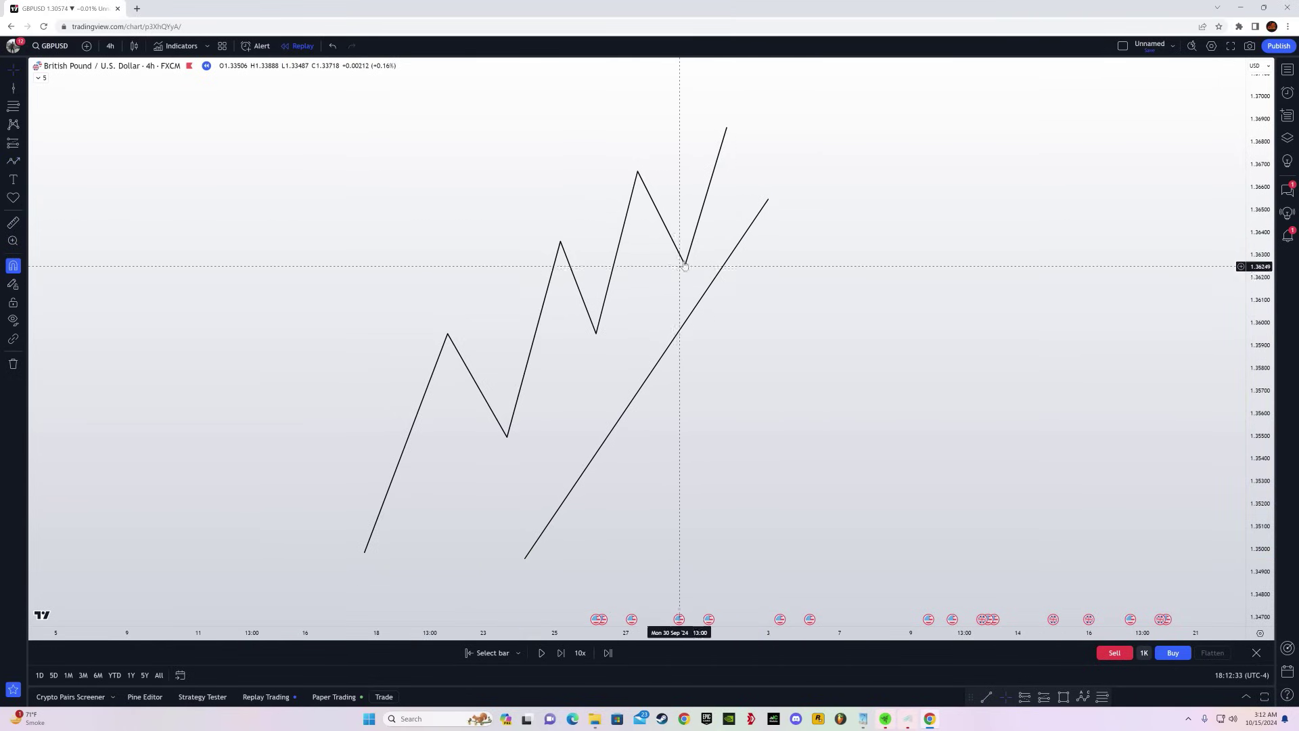
{"action": "left_click", "coordinate": [750, 231]}
{"action": "key", "text": "Delete"}
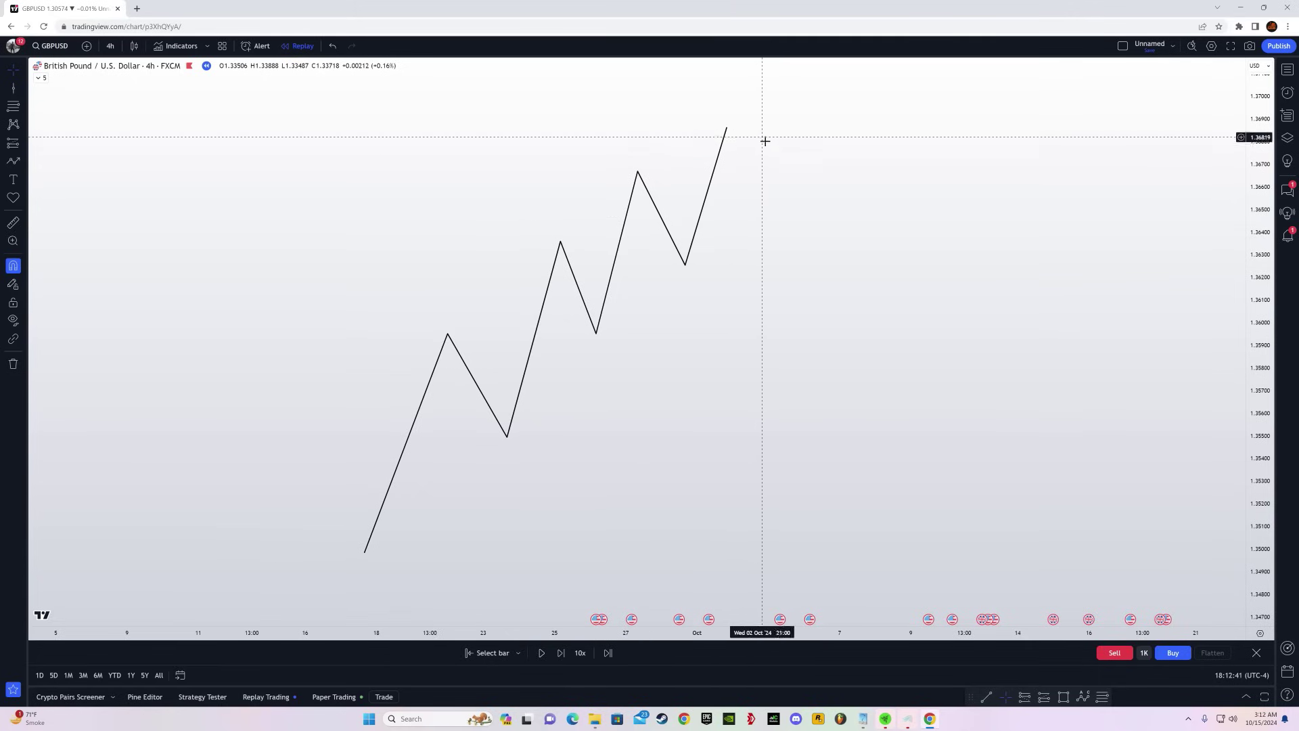
- Draw a downtrend path of lower highs and lower lows, from about 1.3693 down to the uptrend path's starting point
{"action": "left_click_drag", "start_coordinate": [967, 207], "coordinate": [934, 264]}
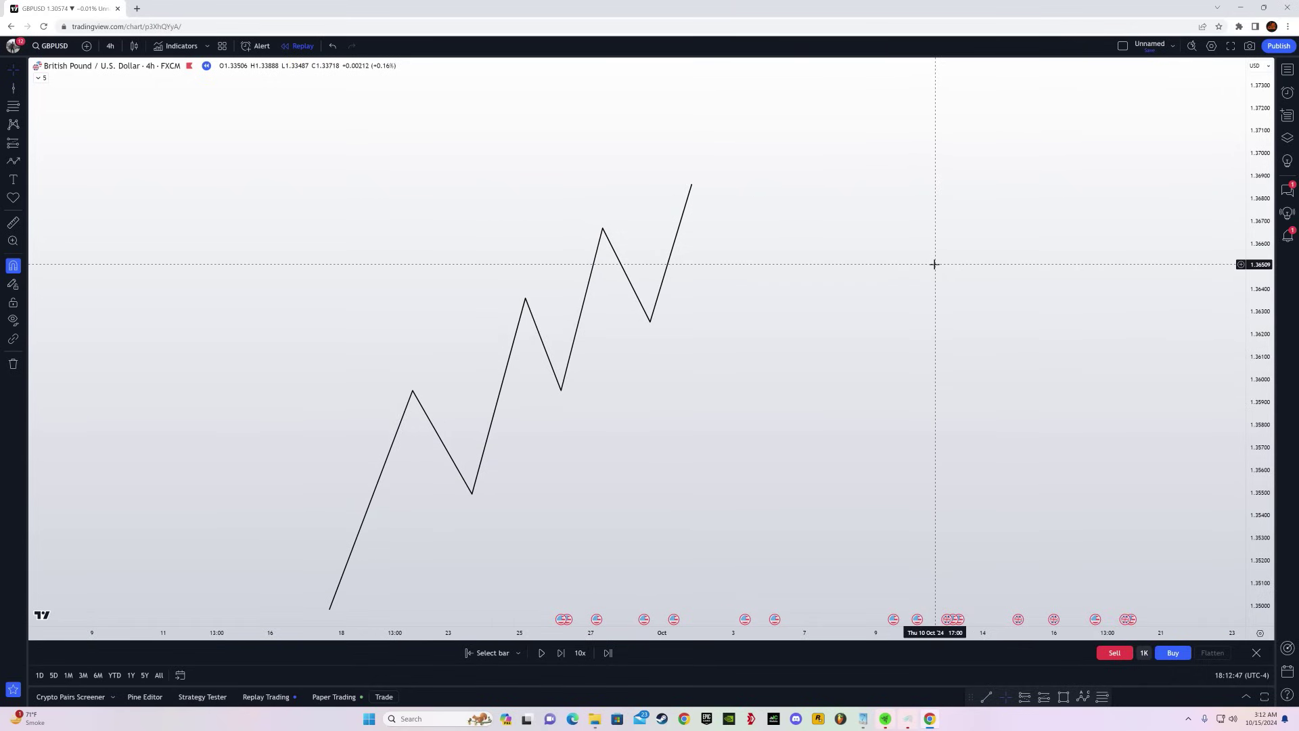
{"action": "left_click_drag", "start_coordinate": [934, 264], "coordinate": [988, 241]}
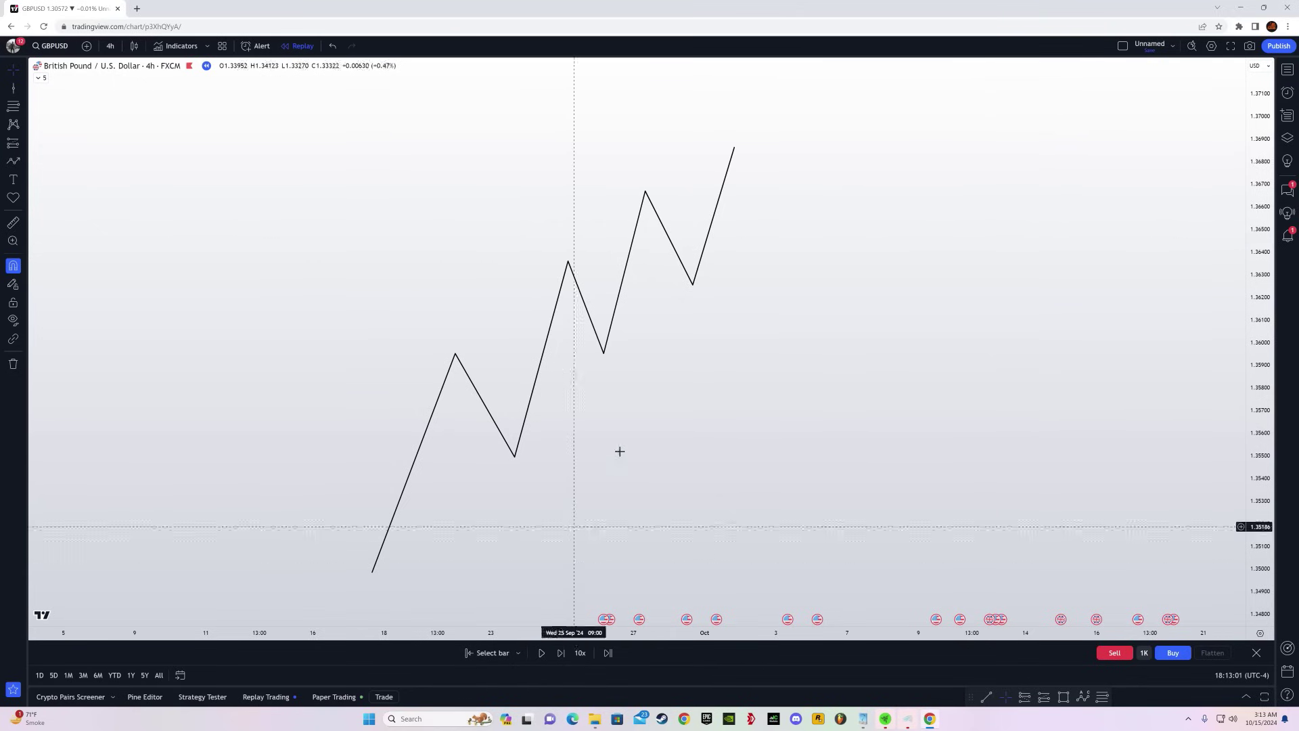
{"action": "left_click", "coordinate": [13, 161]}
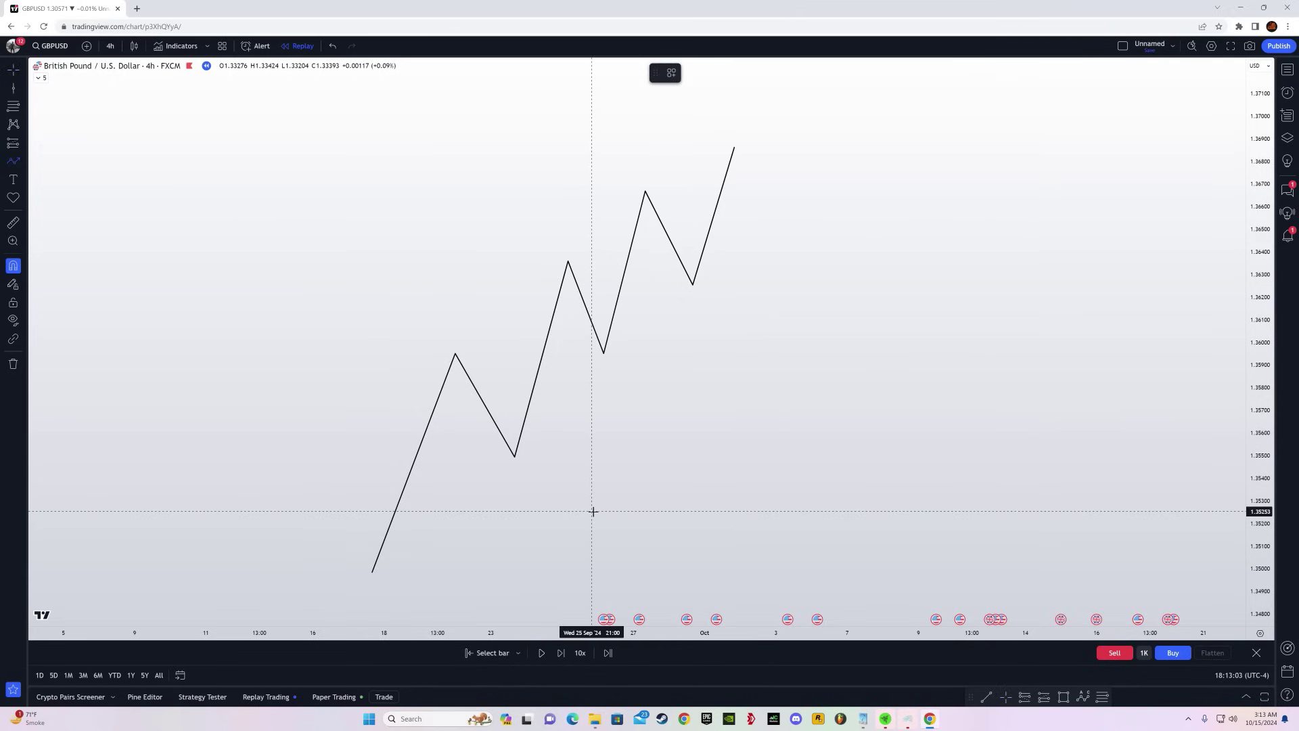
{"action": "left_click", "coordinate": [158, 131]}
{"action": "left_click", "coordinate": [242, 438]}
{"action": "left_click", "coordinate": [276, 272]}
{"action": "left_click", "coordinate": [330, 509]}
{"action": "left_click", "coordinate": [360, 374]}
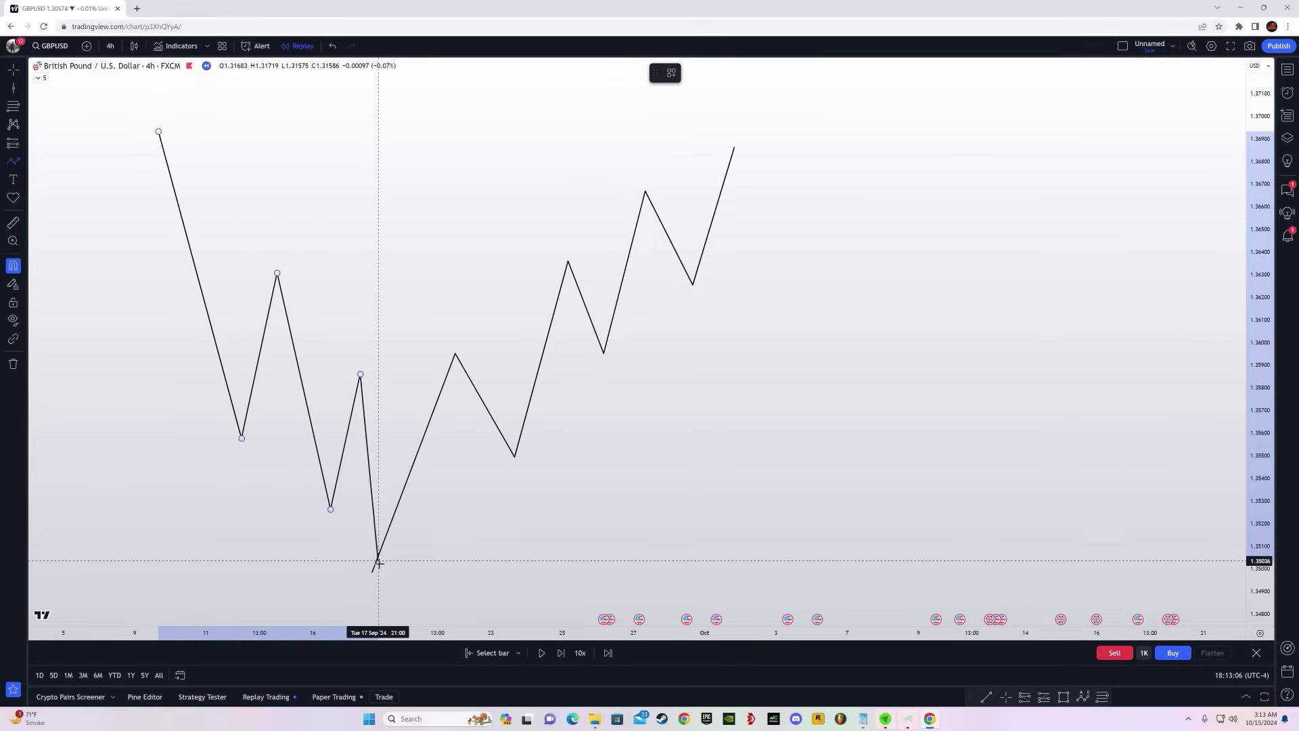
{"action": "double_click", "coordinate": [371, 574]}
- Draw a falling zigzag path with two pullbacks from the uptrend's final high down to about 1.3573
{"action": "left_click_drag", "start_coordinate": [689, 456], "coordinate": [592, 482]}
{"action": "left_click", "coordinate": [14, 162]}
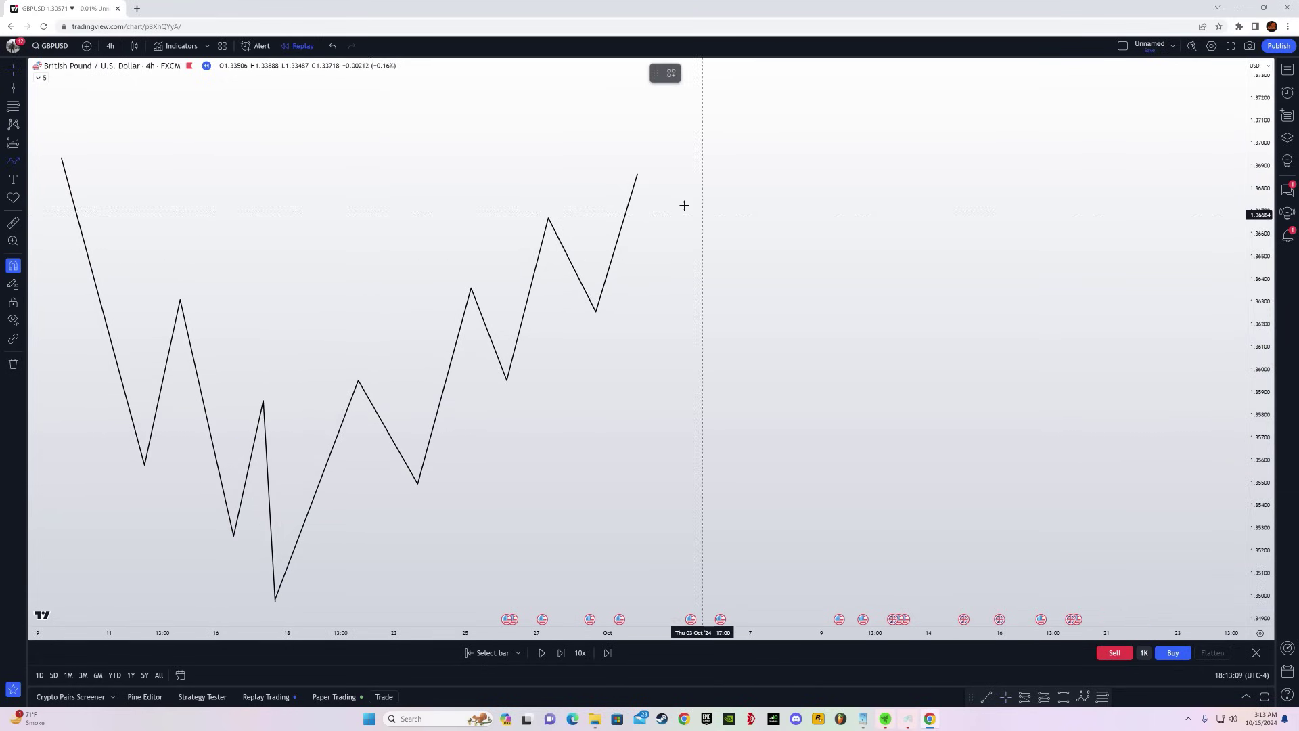
{"action": "left_click", "coordinate": [637, 175]}
{"action": "left_click", "coordinate": [679, 385]}
{"action": "left_click", "coordinate": [708, 292]}
{"action": "left_click", "coordinate": [769, 448]}
{"action": "left_click", "coordinate": [815, 245]}
{"action": "double_click", "coordinate": [851, 430]}
- Lower the end point of the falling zigzag after the uptrend to about 1.352, and delete that zigzag
{"action": "left_click_drag", "start_coordinate": [1255, 584], "coordinate": [1255, 489]}
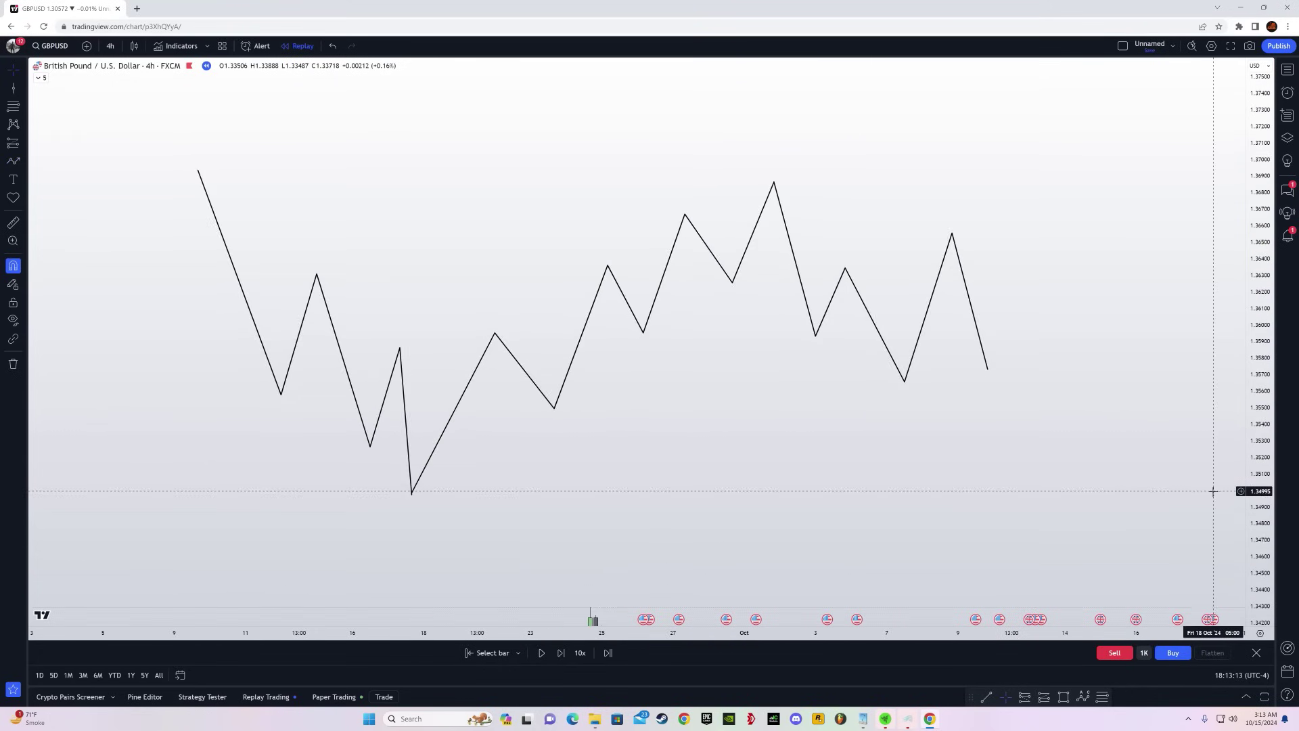
{"action": "left_click_drag", "start_coordinate": [1035, 440], "coordinate": [1012, 475]}
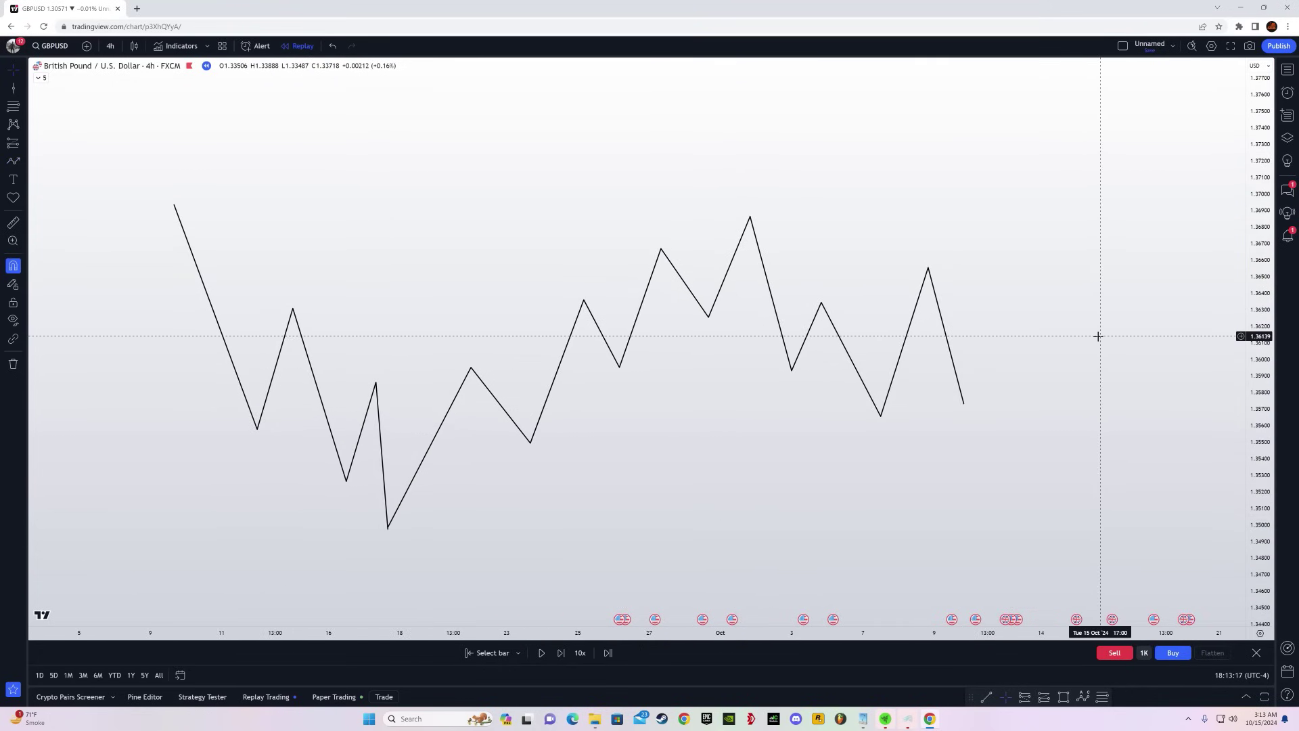
{"action": "left_click_drag", "start_coordinate": [1096, 336], "coordinate": [1010, 367]}
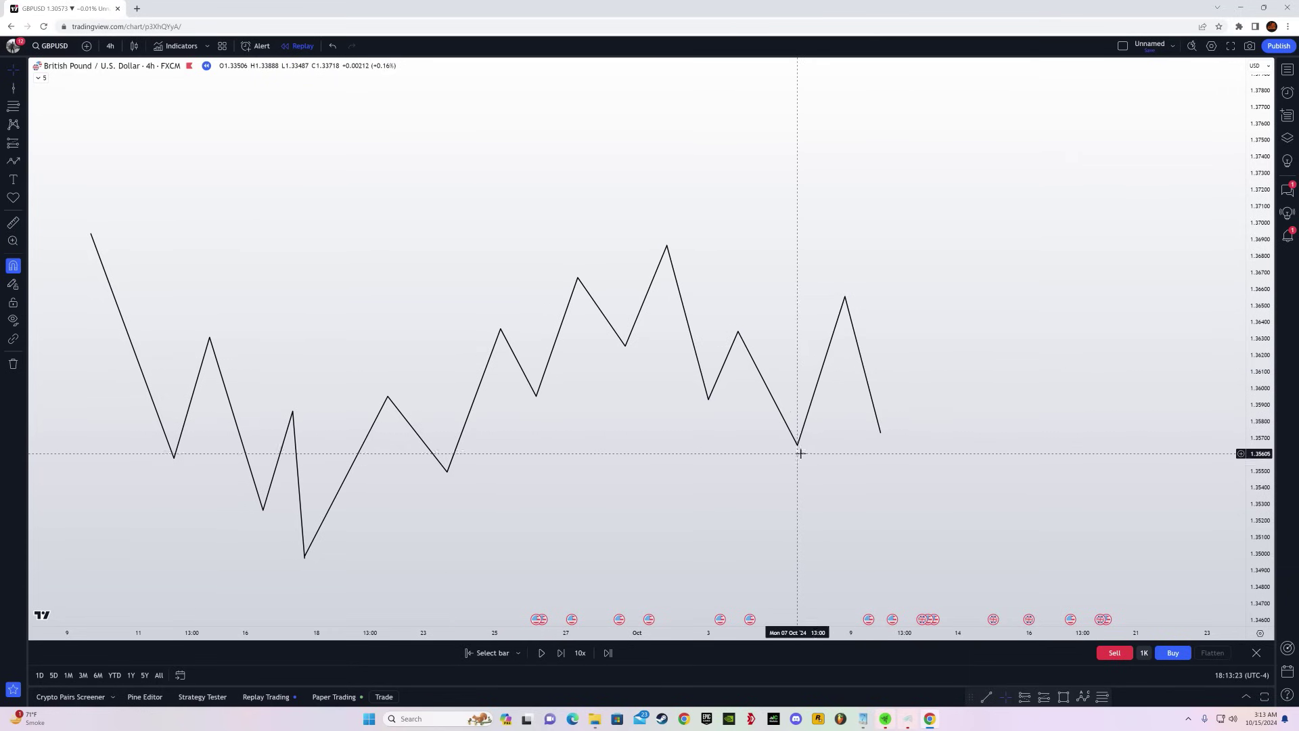
{"action": "left_click_drag", "start_coordinate": [880, 435], "coordinate": [893, 515]}
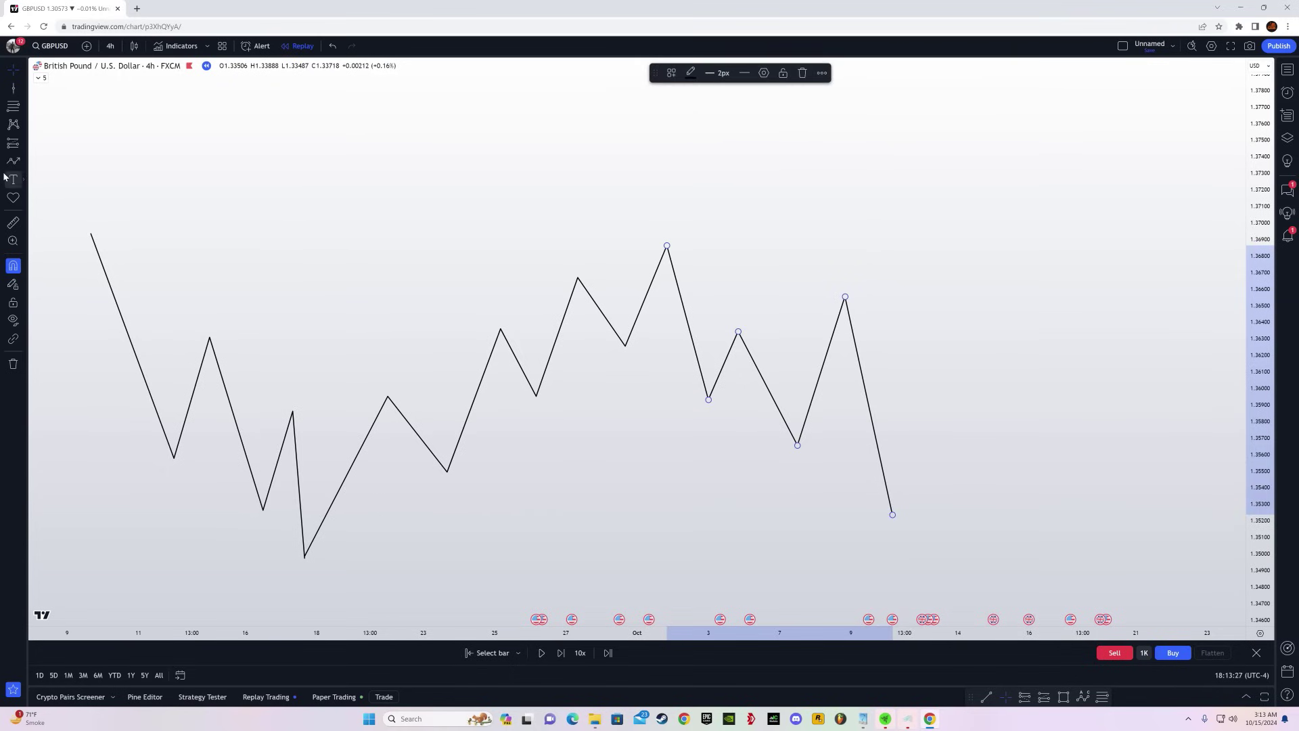
{"action": "left_click_drag", "start_coordinate": [306, 605], "coordinate": [296, 543]}
{"action": "left_click_drag", "start_coordinate": [809, 466], "coordinate": [736, 520]}
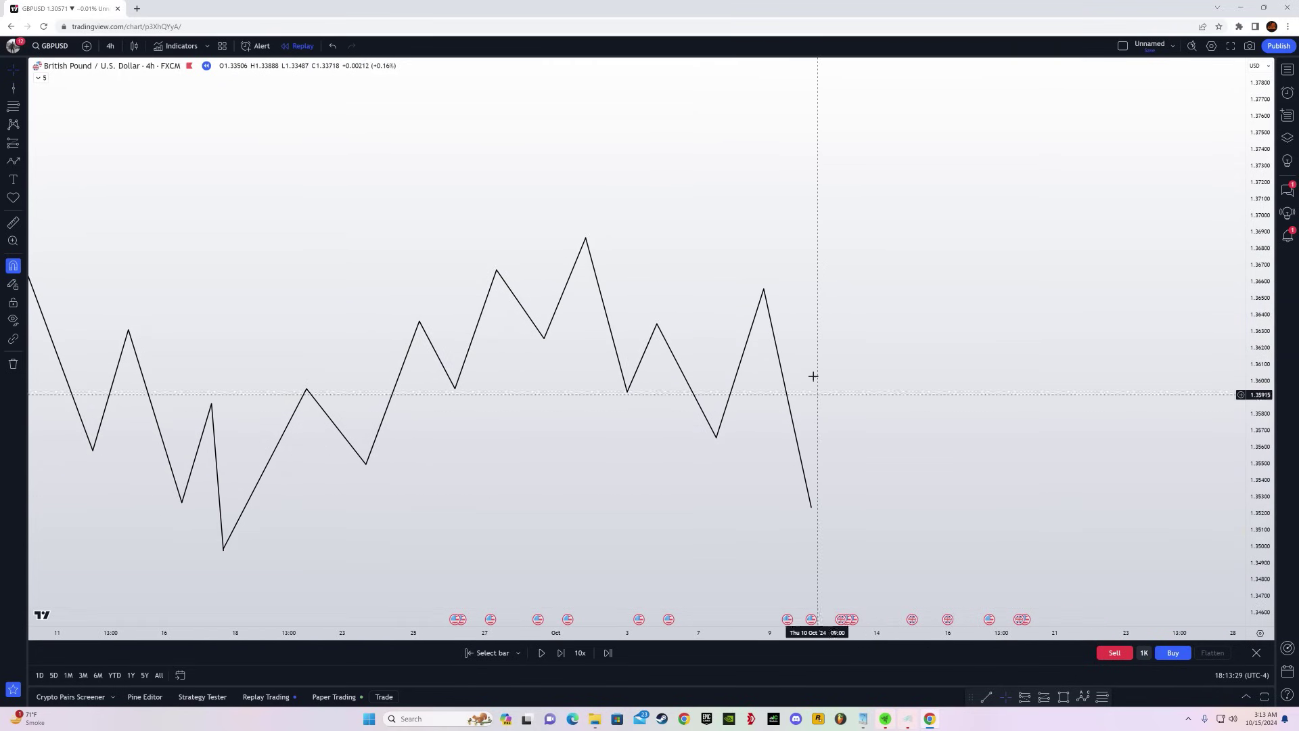
{"action": "left_click", "coordinate": [808, 507]}
{"action": "left_click_drag", "start_coordinate": [699, 474], "coordinate": [797, 476]}
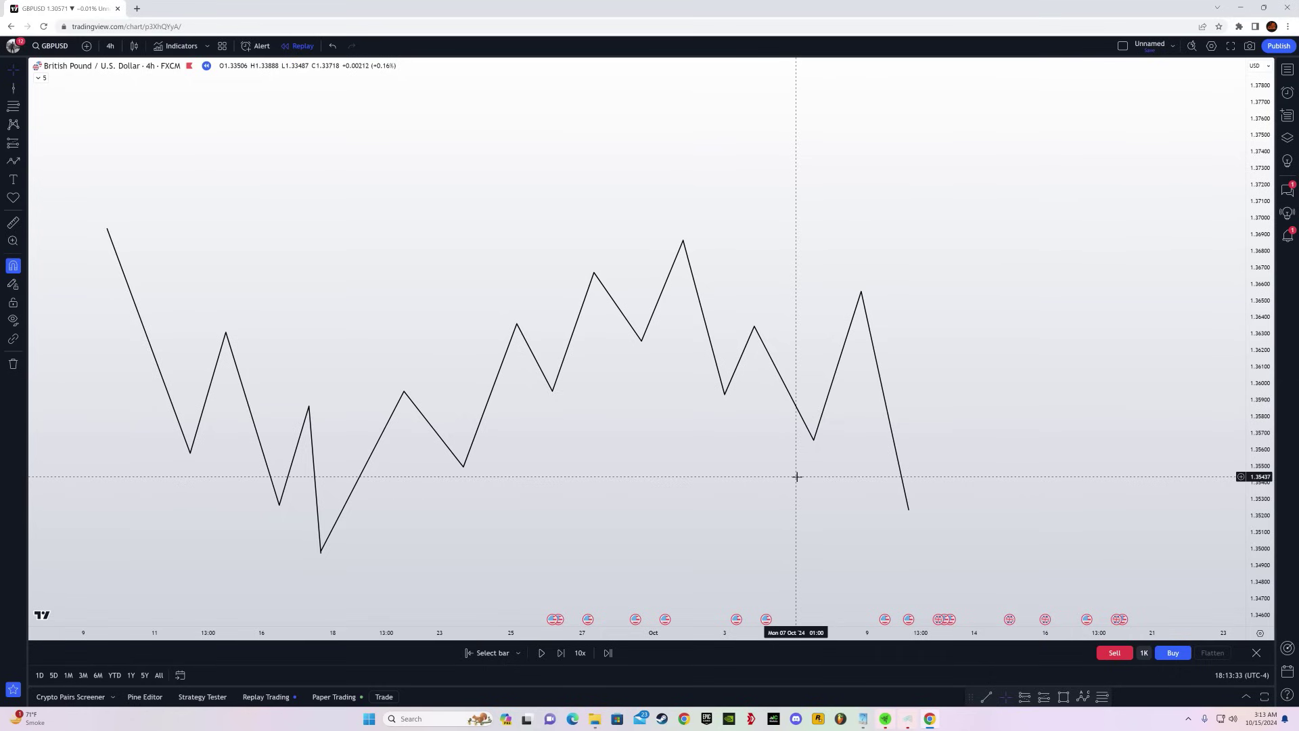
{"action": "left_click", "coordinate": [838, 365]}
{"action": "key", "text": "Delete"}
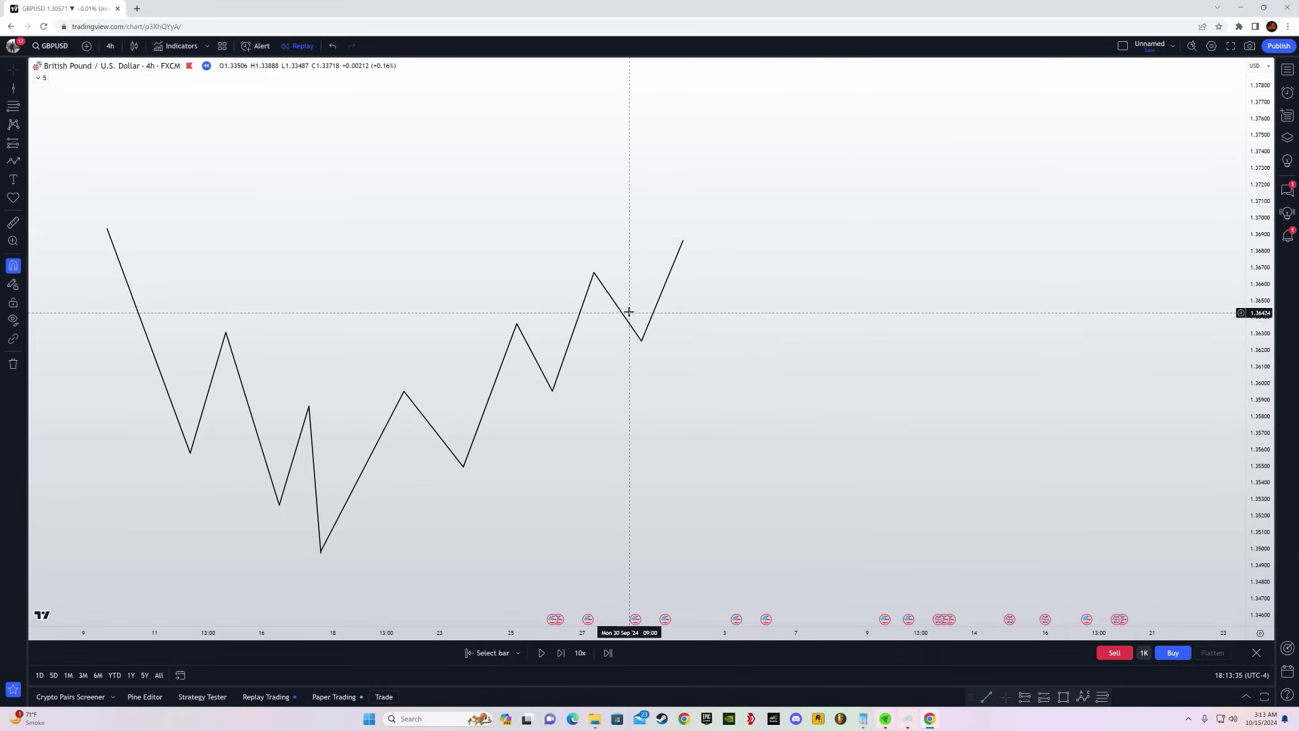
- Shorten the first leg of the initial downtrend path by lowering its starting point to about 1.3624
{"action": "left_click_drag", "start_coordinate": [107, 230], "coordinate": [179, 342]}
{"action": "left_click_drag", "start_coordinate": [357, 182], "coordinate": [322, 209]}
- Extend the uptrend with a new zigzag path from its final high, through two pullbacks, up to about 1.3752
{"action": "left_click", "coordinate": [648, 267]}
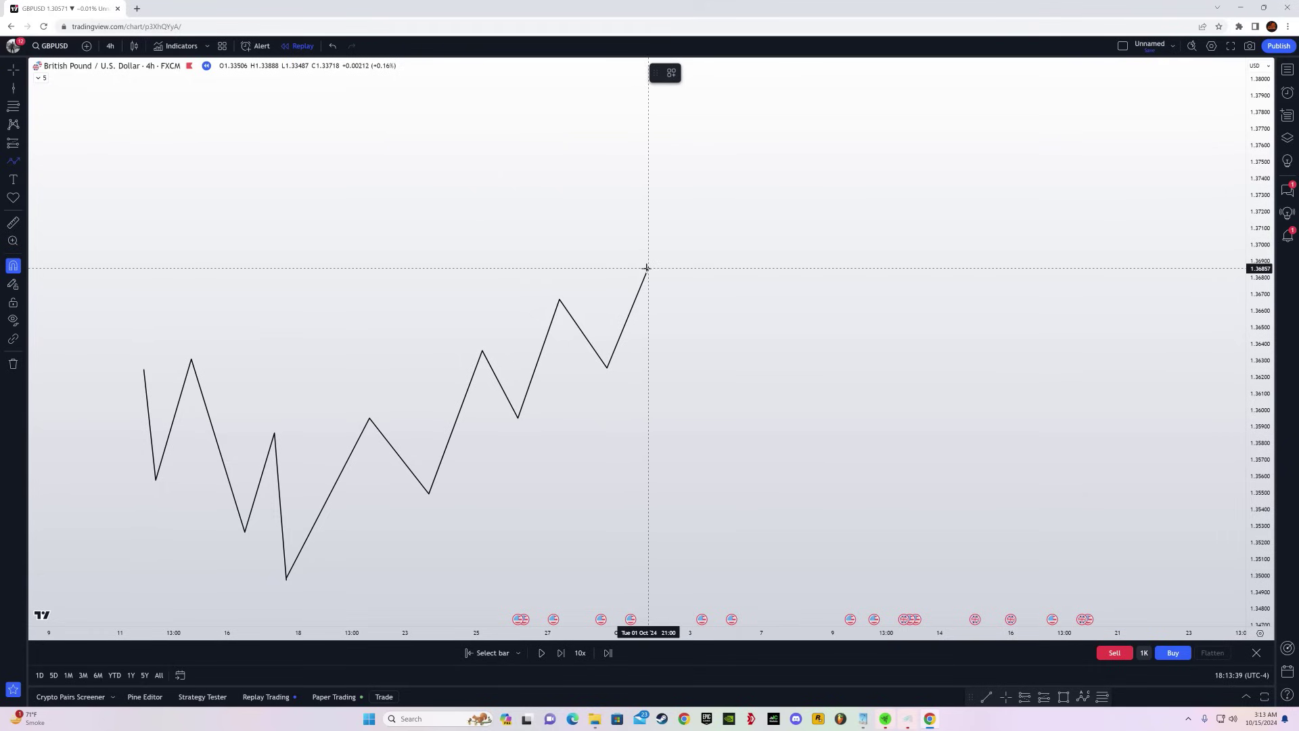
{"action": "left_click", "coordinate": [666, 336]}
{"action": "left_click", "coordinate": [738, 298]}
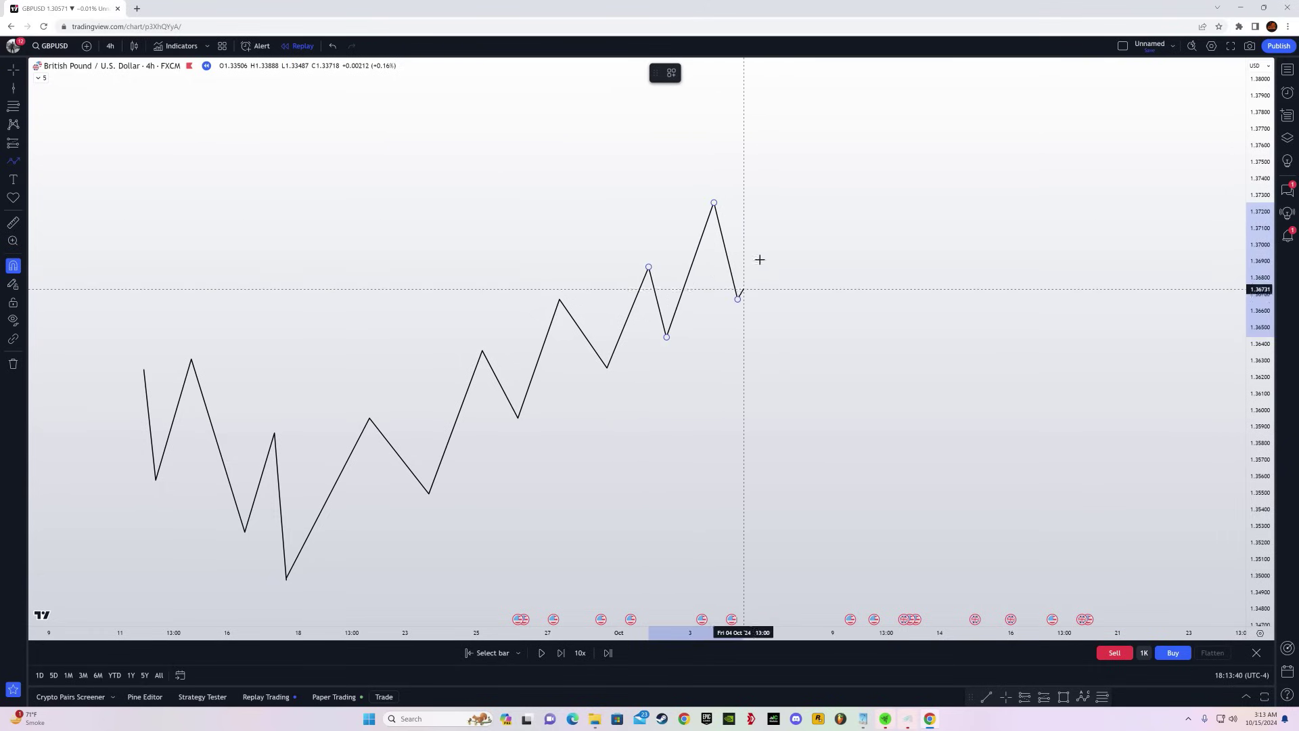
{"action": "double_click", "coordinate": [780, 157]}
{"action": "left_click_drag", "start_coordinate": [901, 287], "coordinate": [992, 325]}
{"action": "left_click_drag", "start_coordinate": [1245, 422], "coordinate": [1244, 488]}
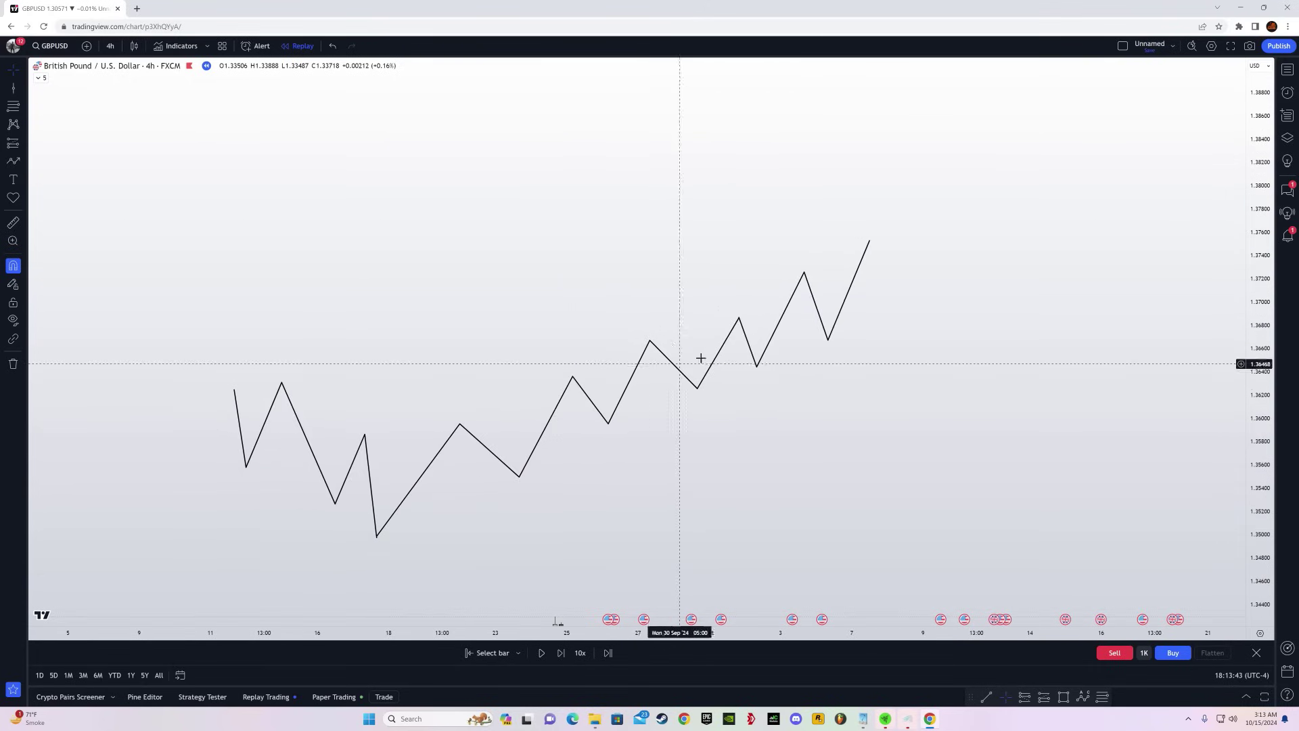
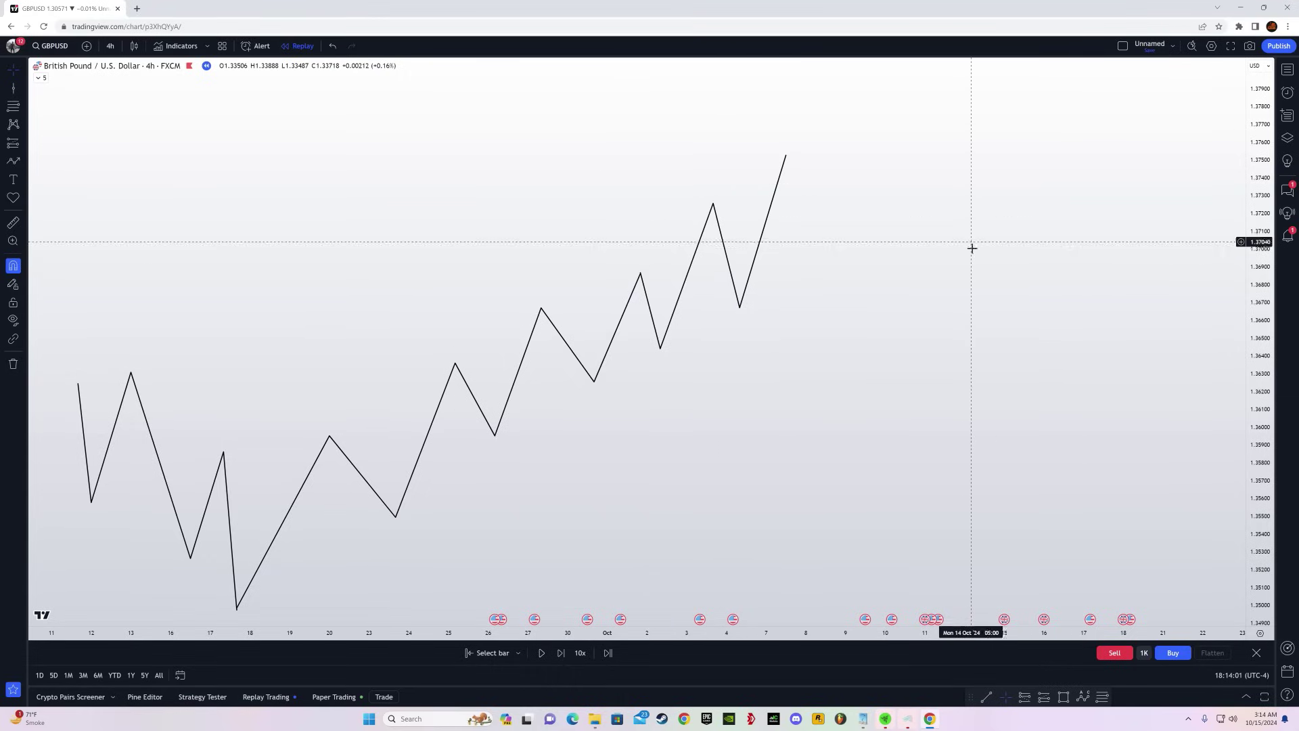
- Lower the end point of the uptrend path's final leg to about 1.3724, just below the preceding high
{"action": "left_click_drag", "start_coordinate": [826, 322], "coordinate": [822, 442]}
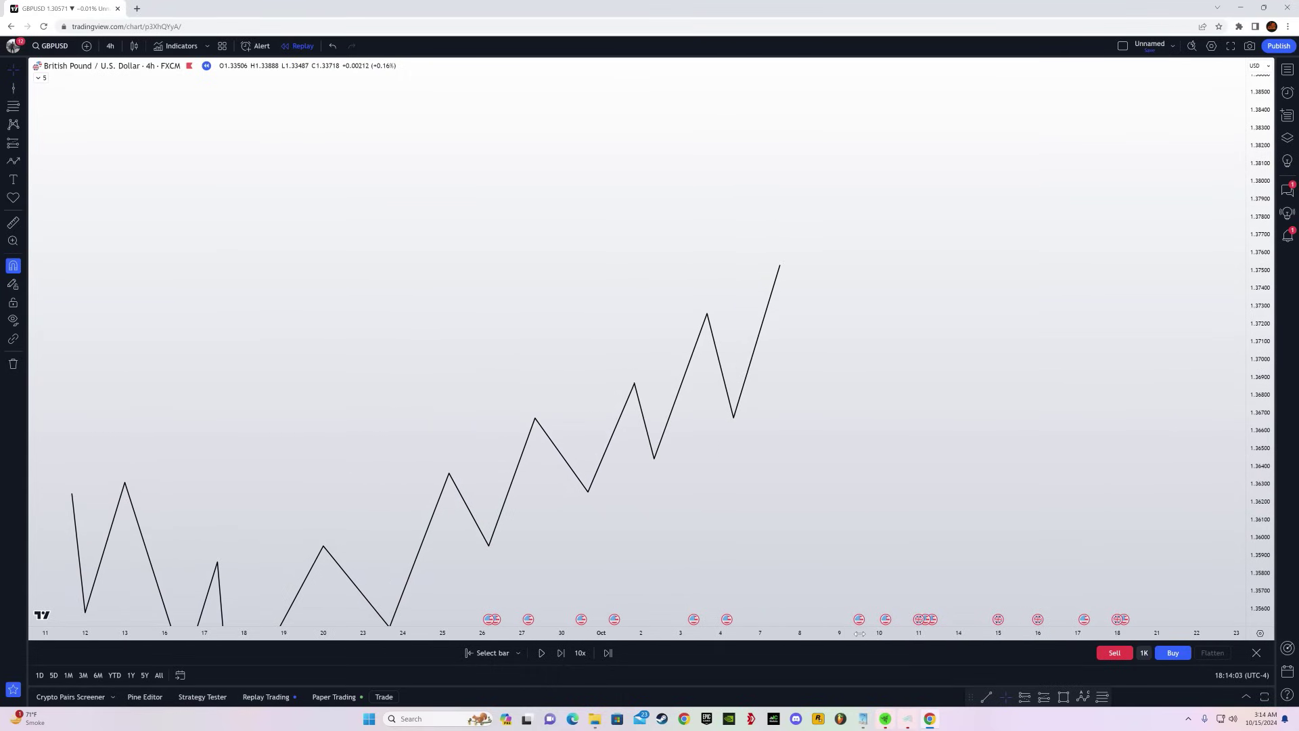
{"action": "left_click_drag", "start_coordinate": [859, 634], "coordinate": [804, 634]}
{"action": "left_click_drag", "start_coordinate": [1257, 522], "coordinate": [1257, 406]}
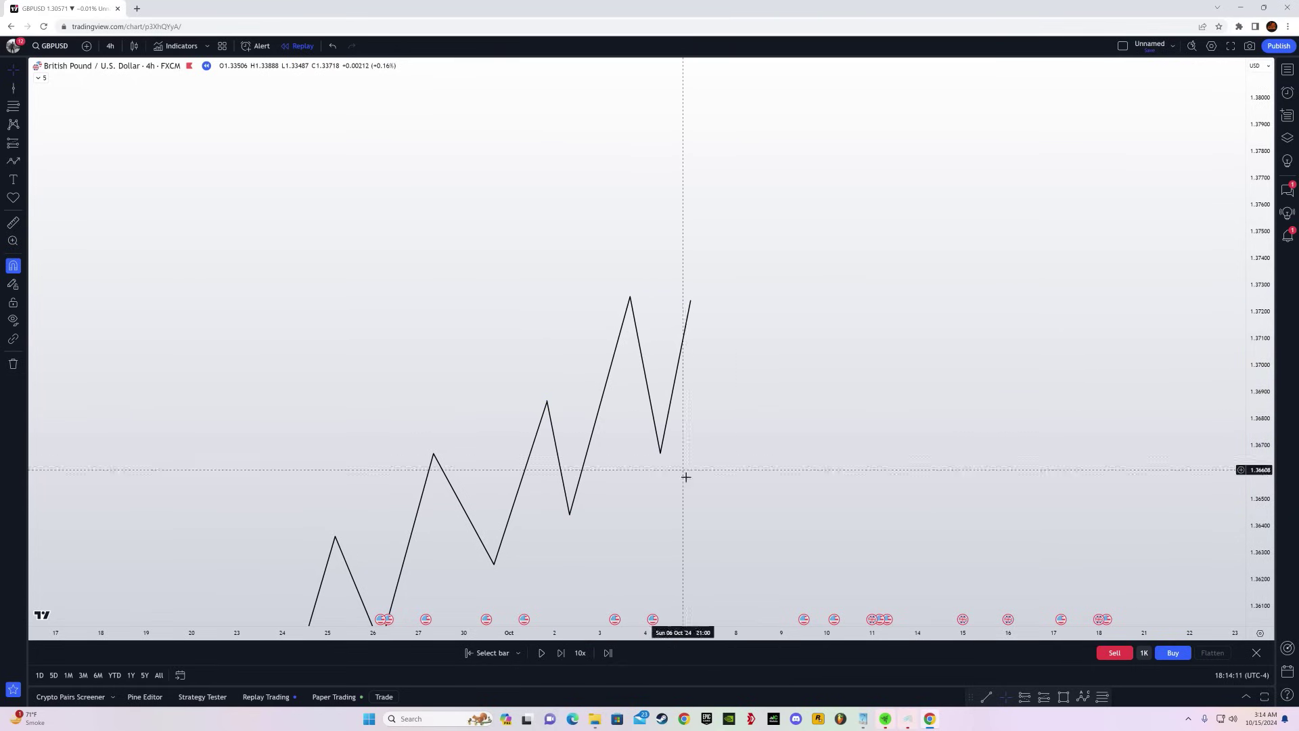
- Draw a narrow rectangle on the leg falling into the last pullback low, spanning about 1.3667 to 1.3679
{"action": "left_click_drag", "start_coordinate": [684, 475], "coordinate": [850, 310]}
{"action": "left_click_drag", "start_coordinate": [1260, 426], "coordinate": [1259, 508]}
{"action": "scroll", "coordinate": [787, 238], "scroll_direction": "right", "scroll_amount": 6}
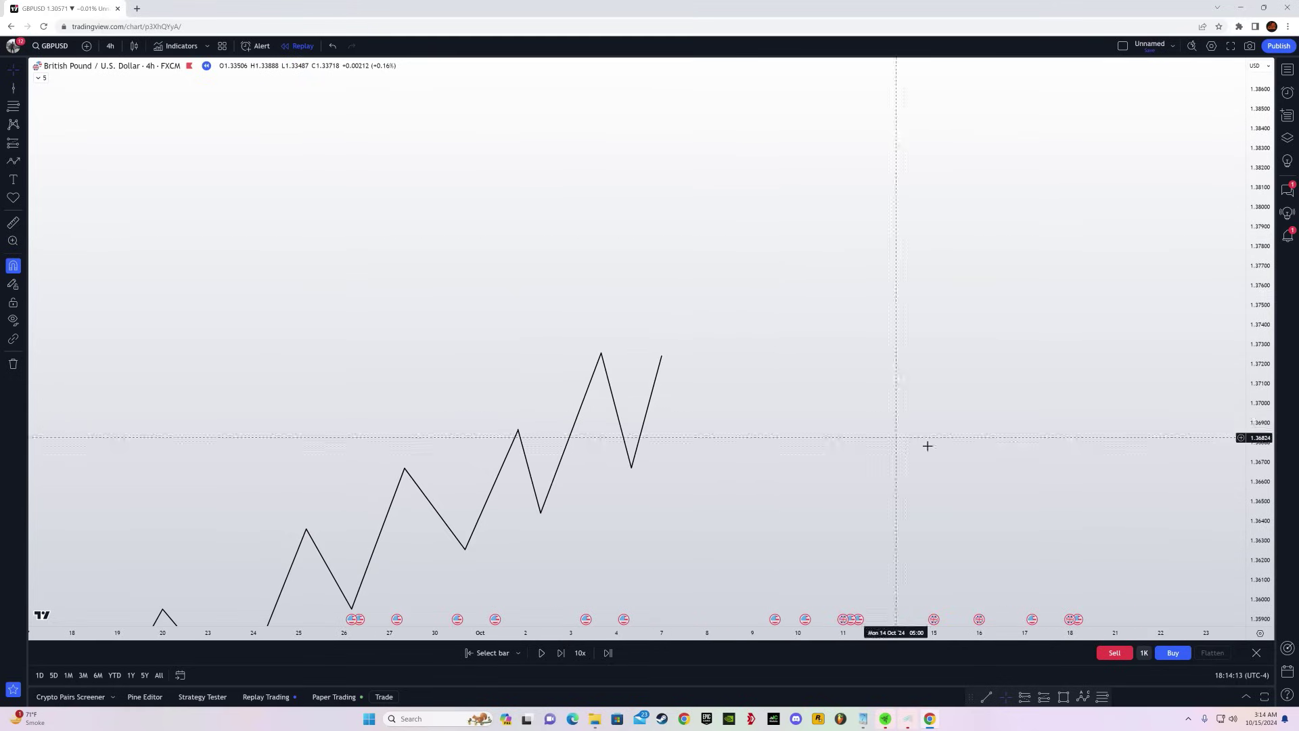
{"action": "scroll", "coordinate": [627, 499], "scroll_direction": "left", "scroll_amount": 1}
{"action": "scroll", "coordinate": [836, 462], "scroll_direction": "left", "scroll_amount": 4}
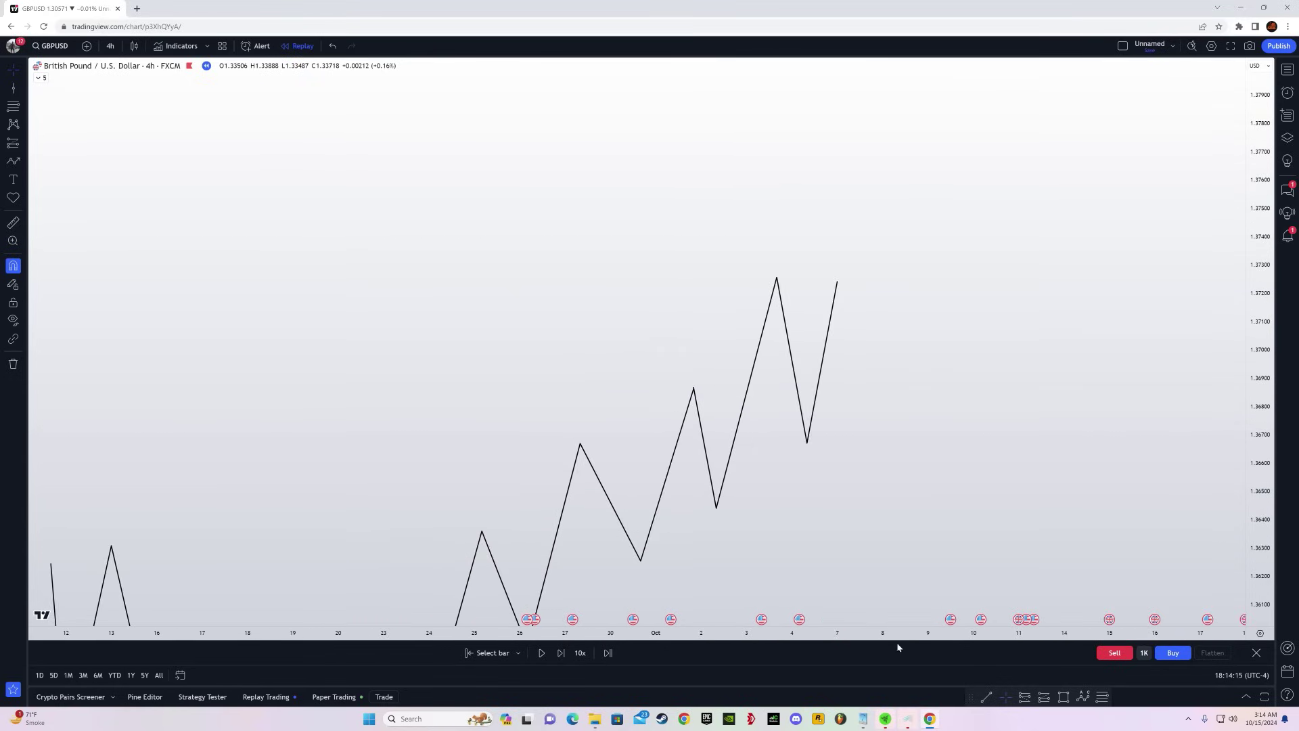
{"action": "scroll", "coordinate": [682, 435], "scroll_direction": "right", "scroll_amount": 5}
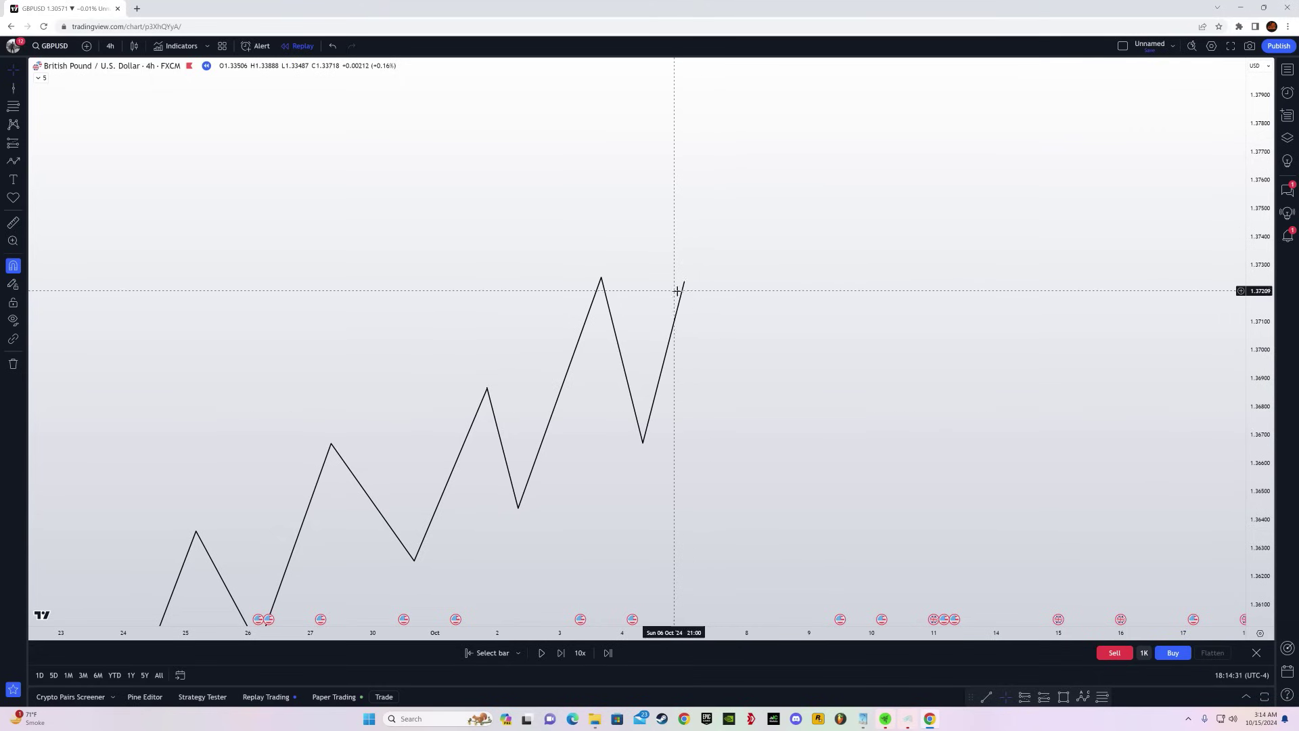
{"action": "left_click", "coordinate": [24, 161]}
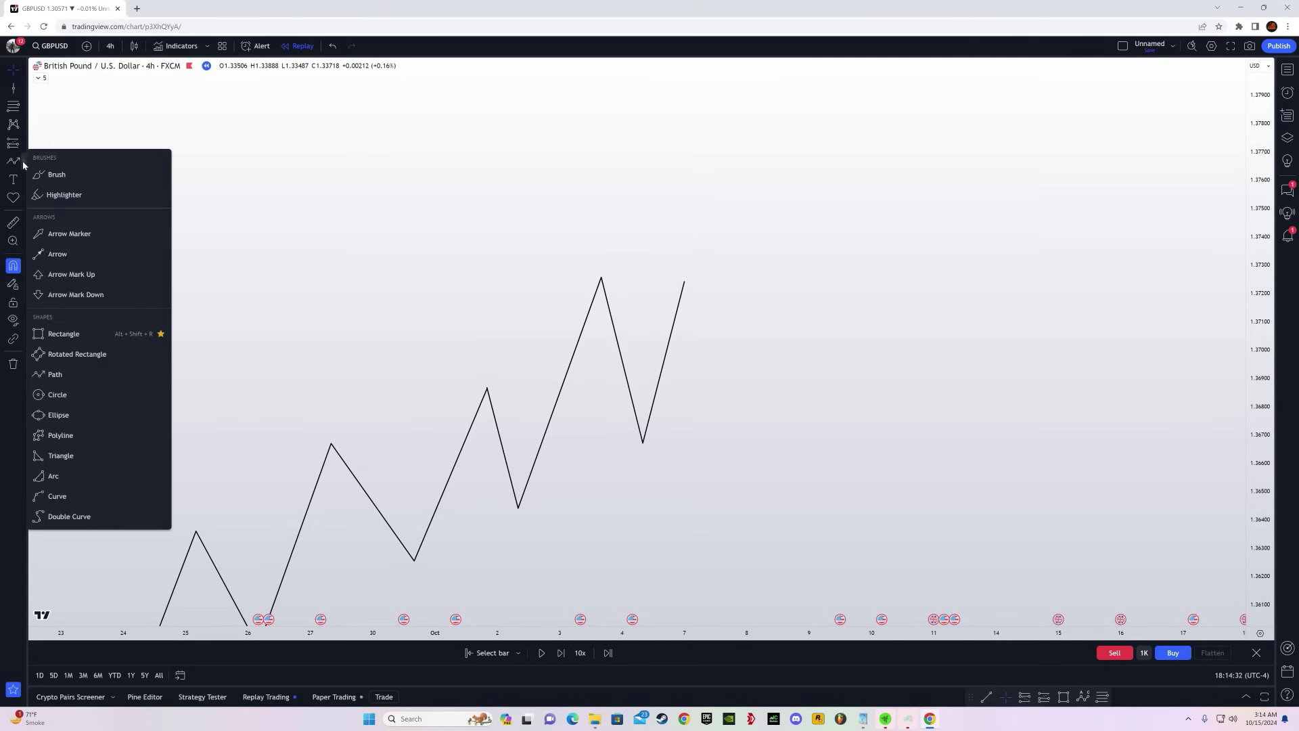
{"action": "left_click", "coordinate": [72, 335]}
{"action": "mouse_move", "coordinate": [632, 393]}
{"action": "left_mouse_down"}
{"action": "mouse_move", "coordinate": [652, 452]}
{"action": "mouse_move", "coordinate": [642, 442]}
{"action": "left_mouse_up"}
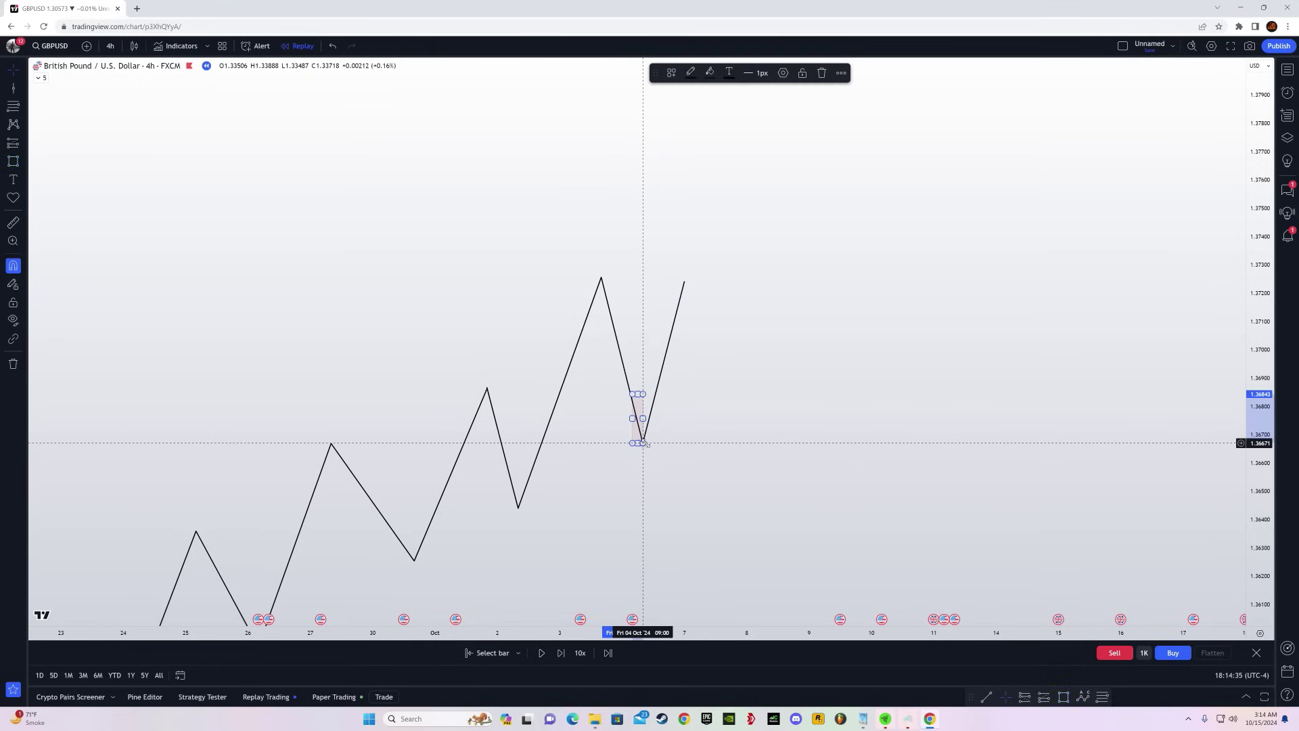
{"action": "left_click_drag", "start_coordinate": [636, 394], "coordinate": [638, 408]}
{"action": "left_click", "coordinate": [632, 374]}
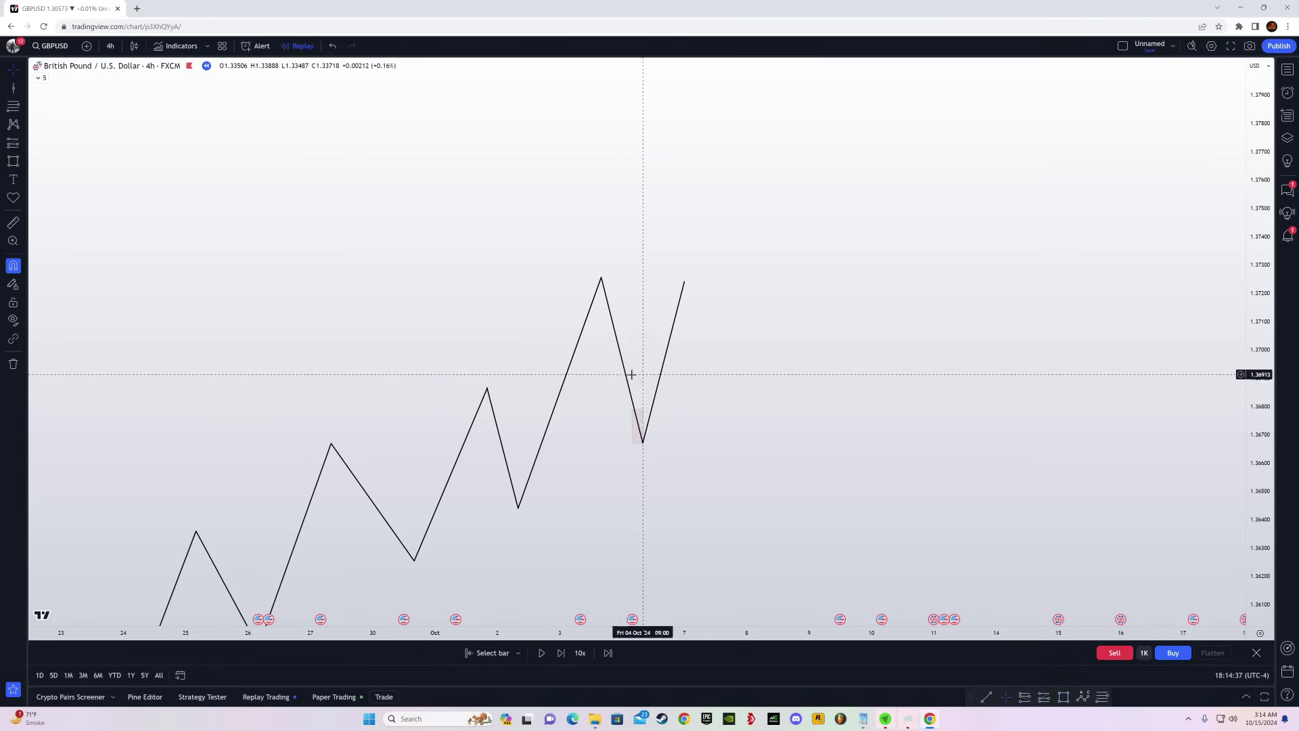
- Stack two more narrow rectangles up the same falling leg, spanning about 1.3679 to 1.3688 and 1.3688 to 1.3696
{"action": "left_click", "coordinate": [9, 163]}
{"action": "left_click", "coordinate": [622, 393]}
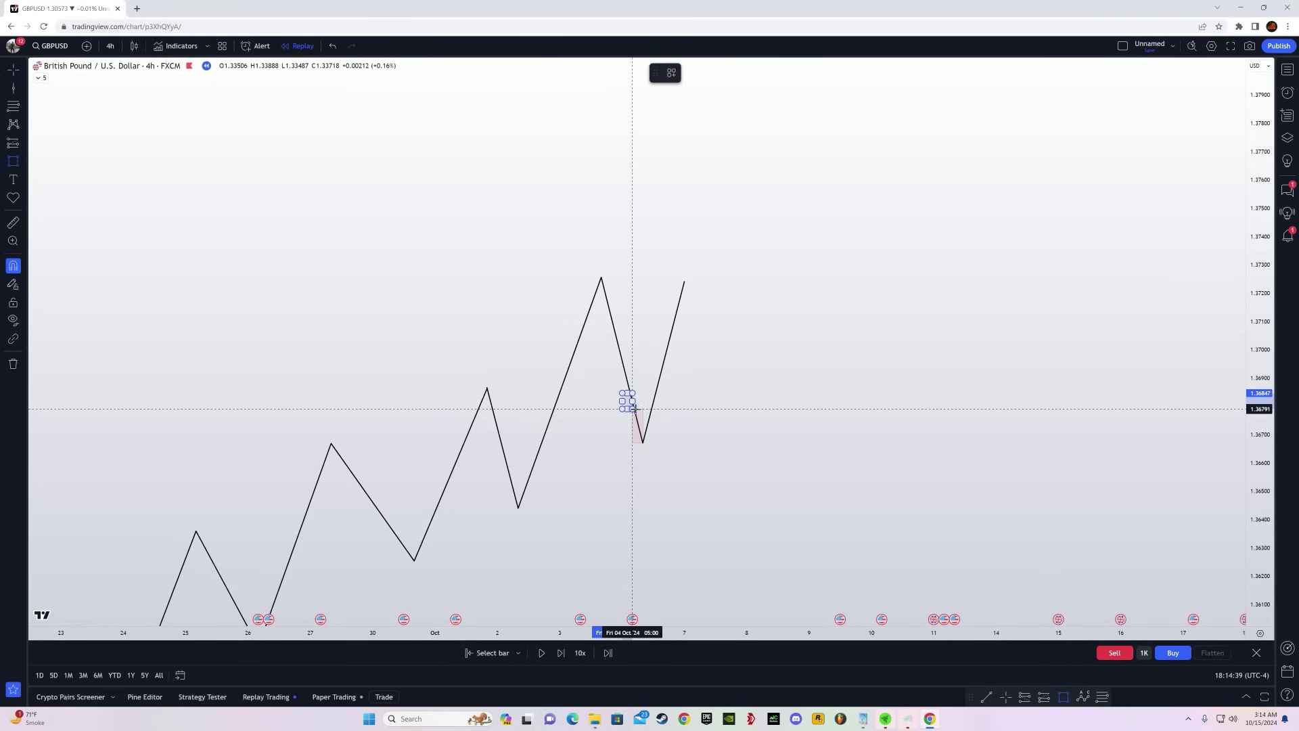
{"action": "left_click", "coordinate": [635, 408]}
{"action": "left_click_drag", "start_coordinate": [627, 392], "coordinate": [623, 383]}
{"action": "left_click", "coordinate": [628, 372]}
{"action": "key", "text": "alt+shift+r"}
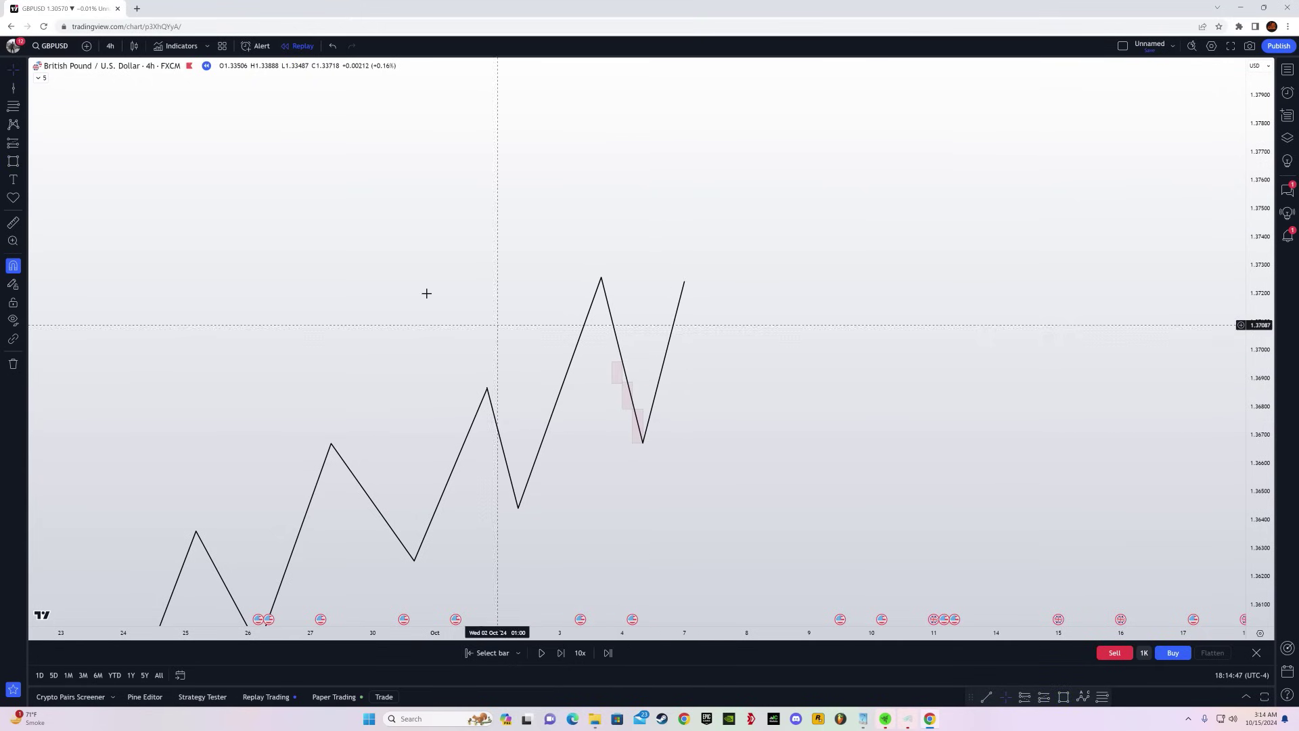
- Draw two horizontal trend lines extending forward from the top edges of the lowest and highest rectangles, at about 1.3679 and 1.3696
{"action": "left_click", "coordinate": [23, 97]}
{"action": "left_click", "coordinate": [77, 102]}
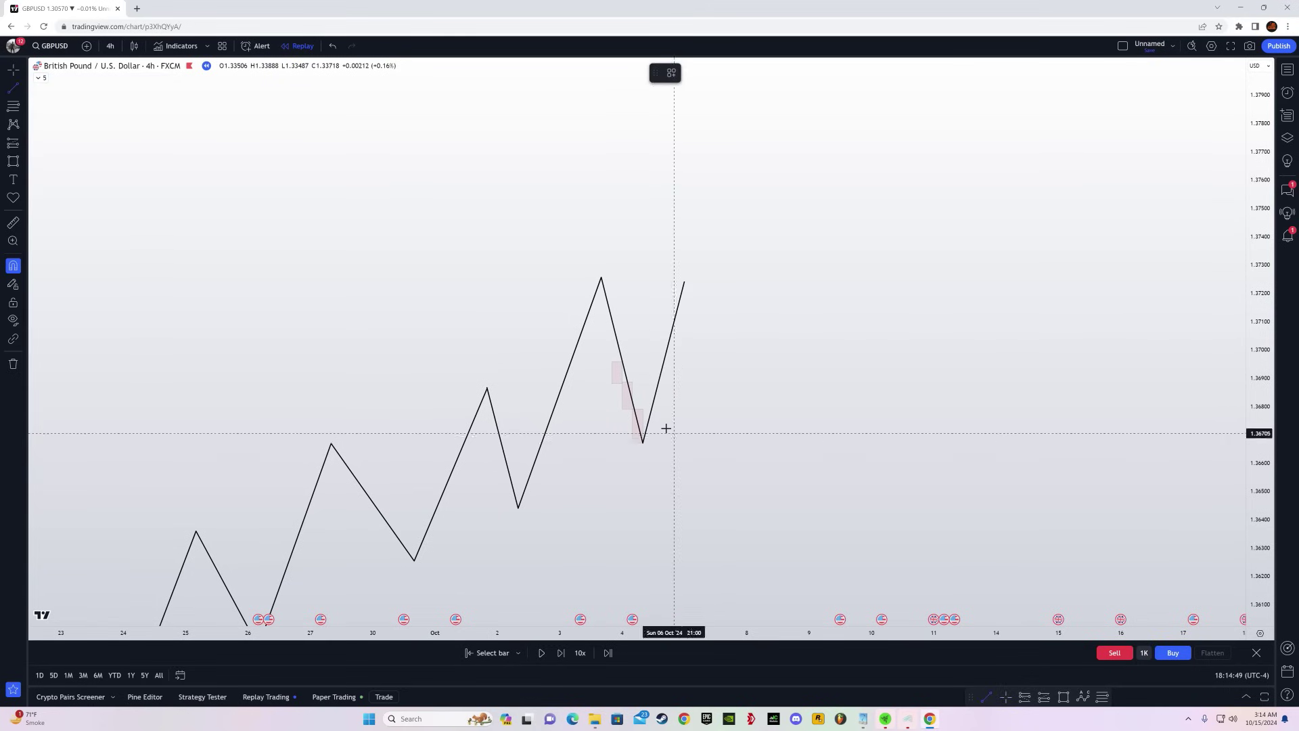
{"action": "left_click", "coordinate": [638, 408]}
{"action": "left_click", "coordinate": [818, 408]}
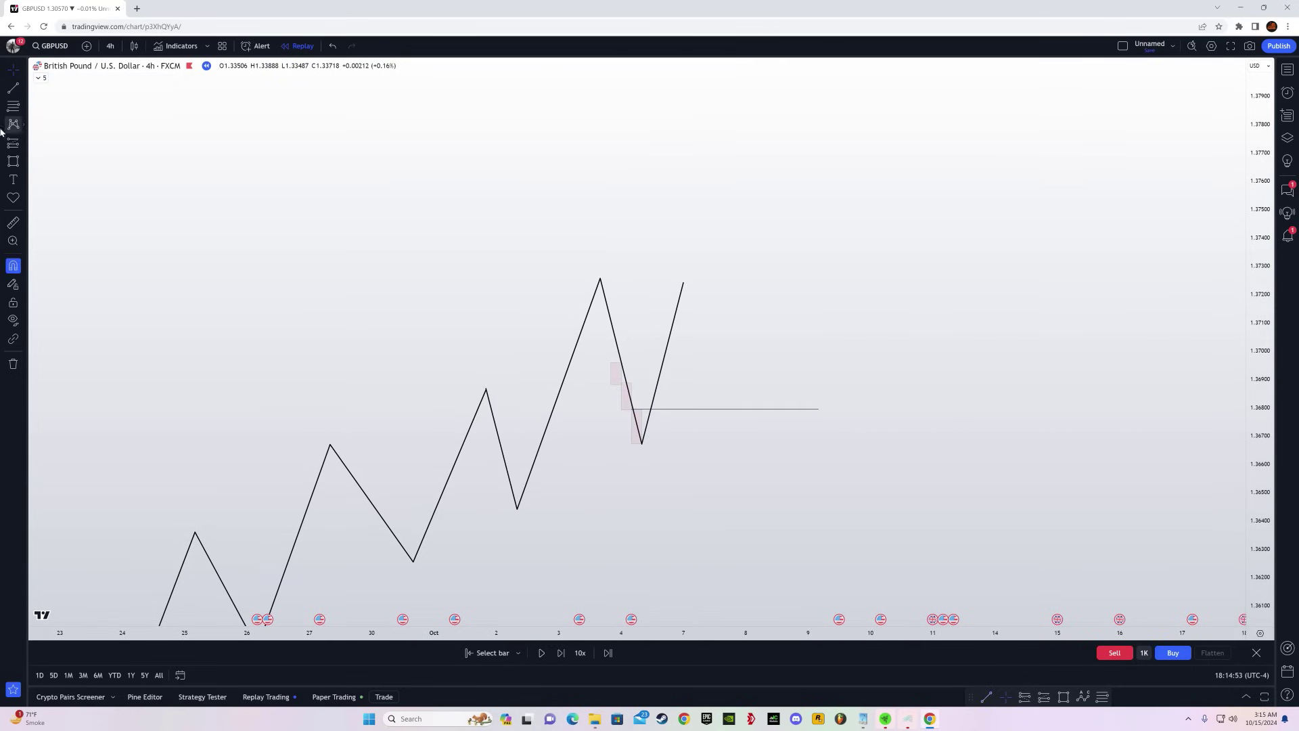
{"action": "left_click", "coordinate": [12, 92]}
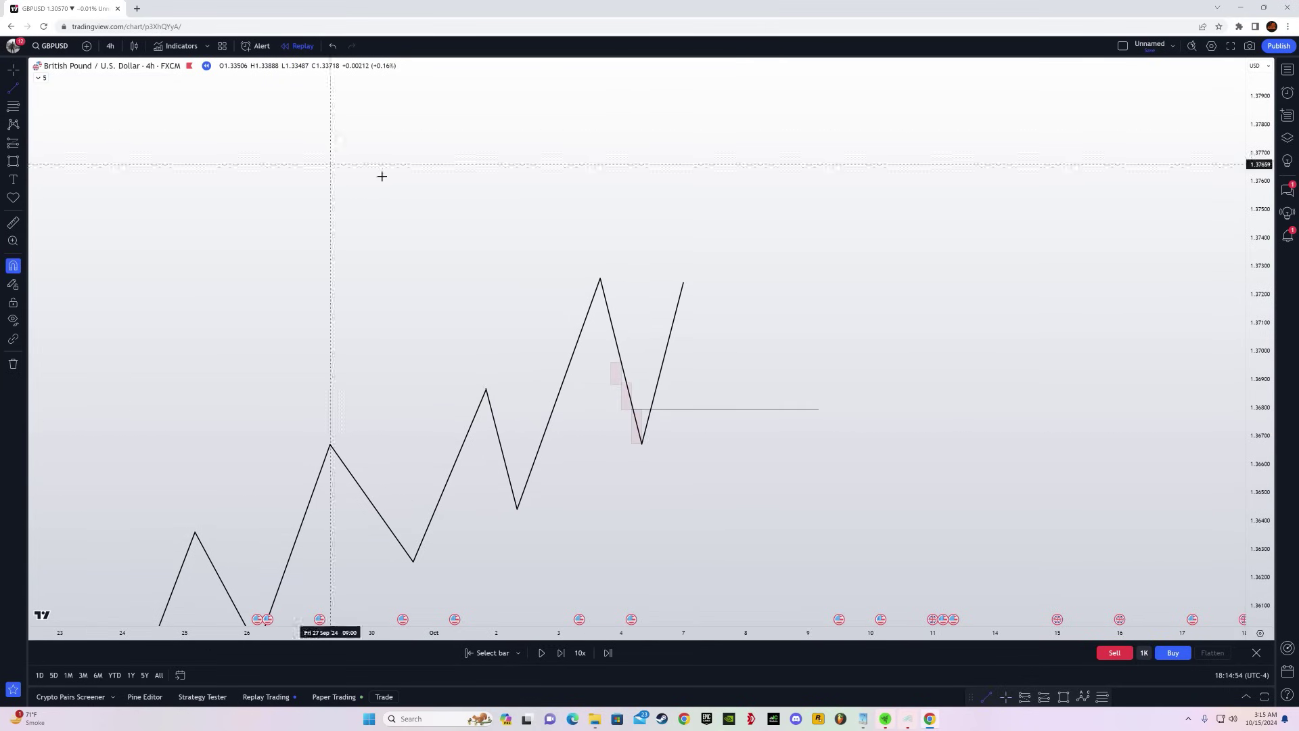
{"action": "left_click", "coordinate": [621, 363]}
{"action": "left_click", "coordinate": [828, 364]}
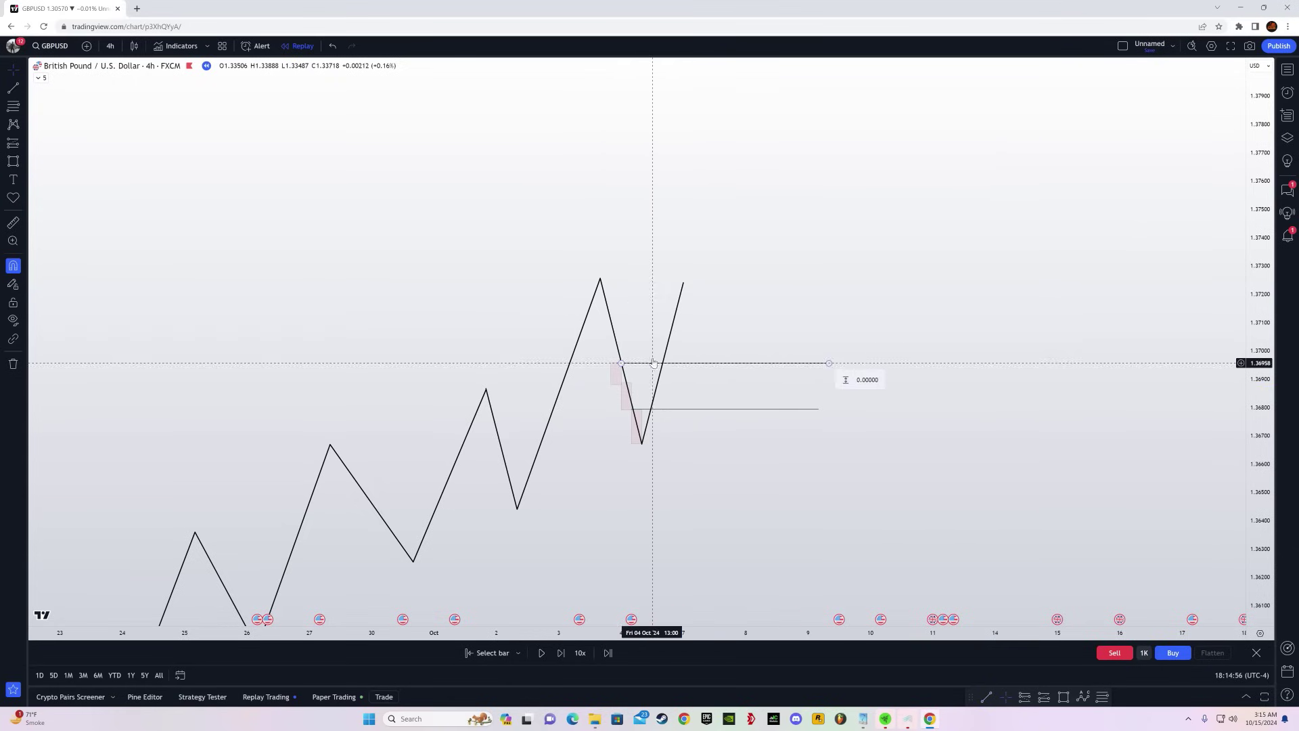
- Draw a falling zigzag path from the uptrend's final high down to 1.3687, up to 1.3700 and down to about 1.3672
{"action": "left_click", "coordinate": [22, 160]}
{"action": "left_click", "coordinate": [61, 372]}
{"action": "left_click", "coordinate": [684, 281]}
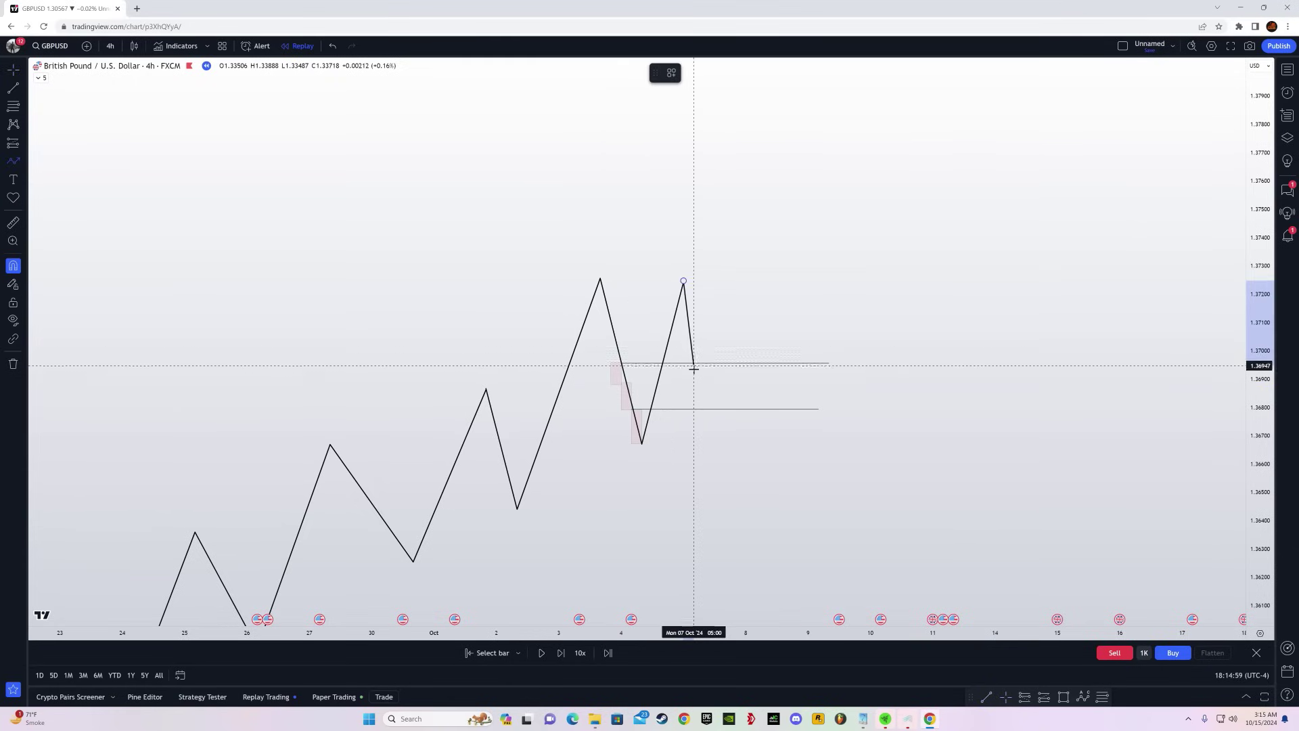
{"action": "left_click", "coordinate": [704, 387]}
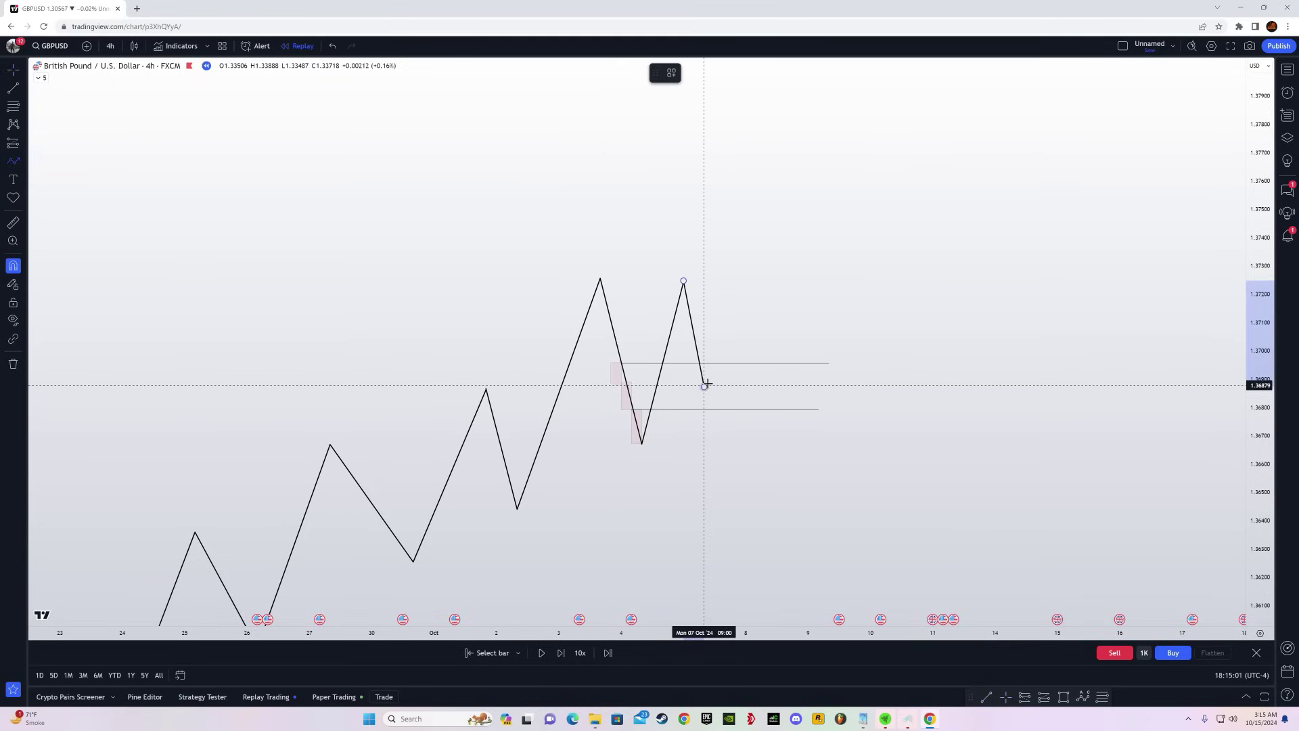
{"action": "left_click", "coordinate": [715, 352]}
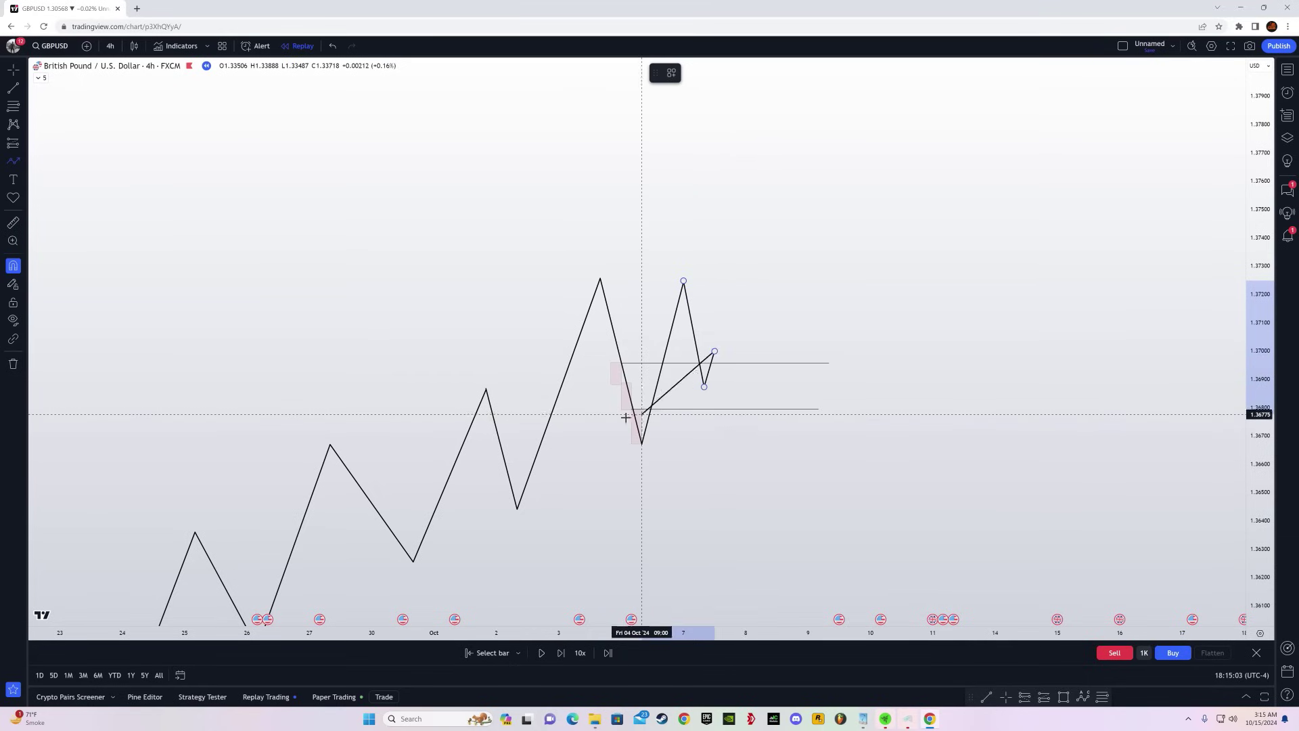
{"action": "left_click", "coordinate": [735, 430]}
{"action": "key", "text": "Escape"}
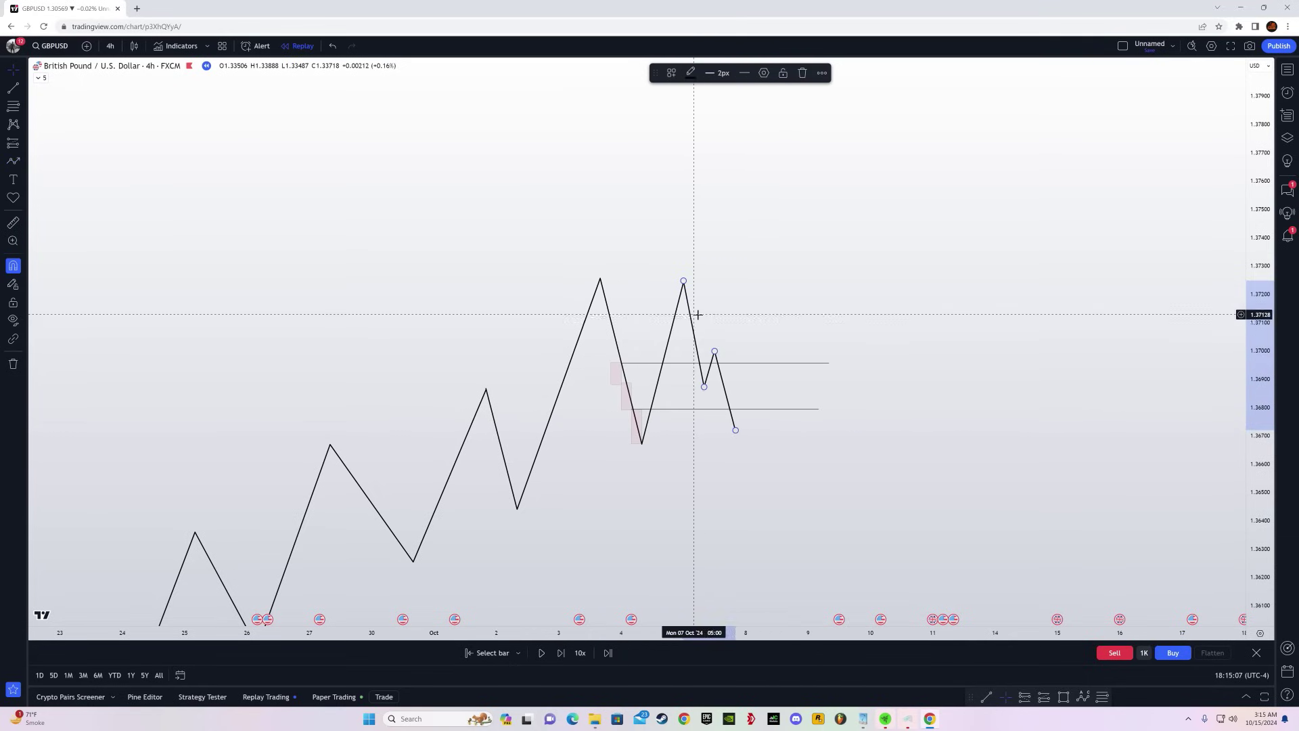
- Delete the upper horizontal trend line at about 1.3696
{"action": "left_click", "coordinate": [735, 363]}
{"action": "key", "text": "Delete"}
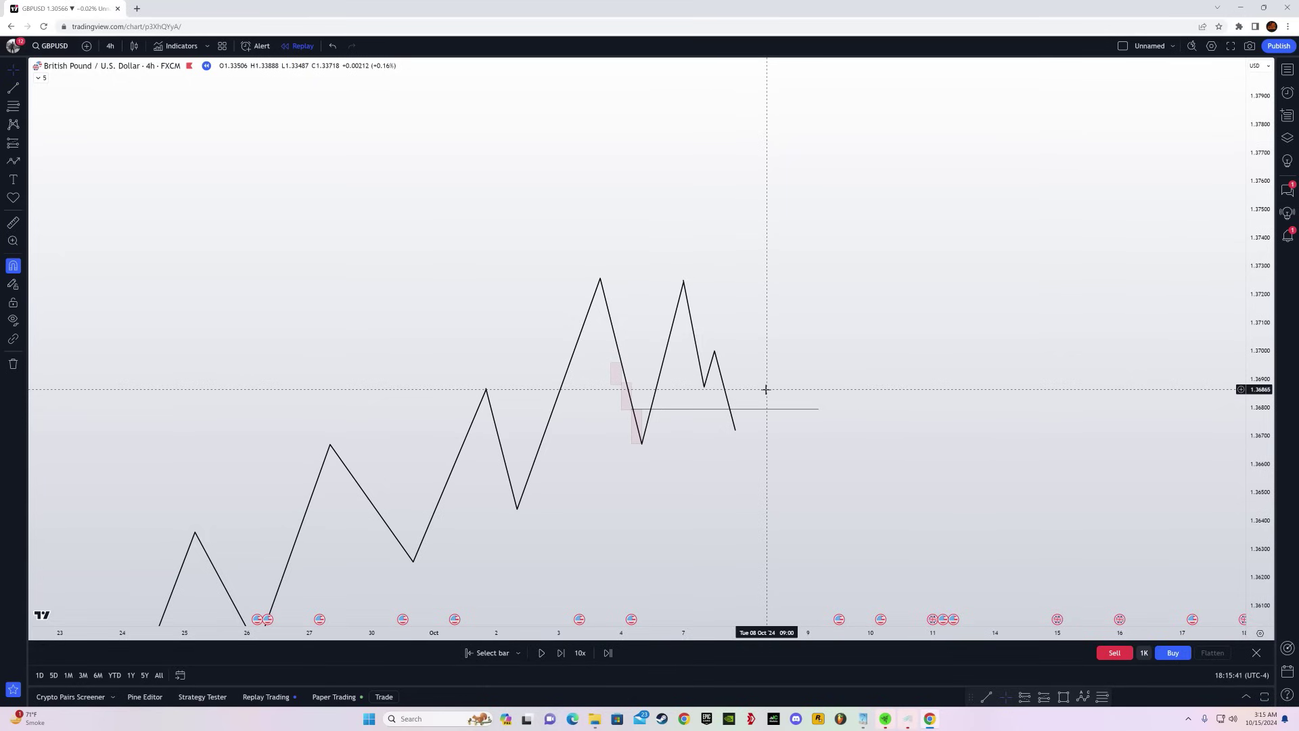
{"action": "left_click_drag", "start_coordinate": [705, 410], "coordinate": [736, 428]}
{"action": "left_click", "coordinate": [723, 441]}
{"action": "left_click", "coordinate": [827, 441]}
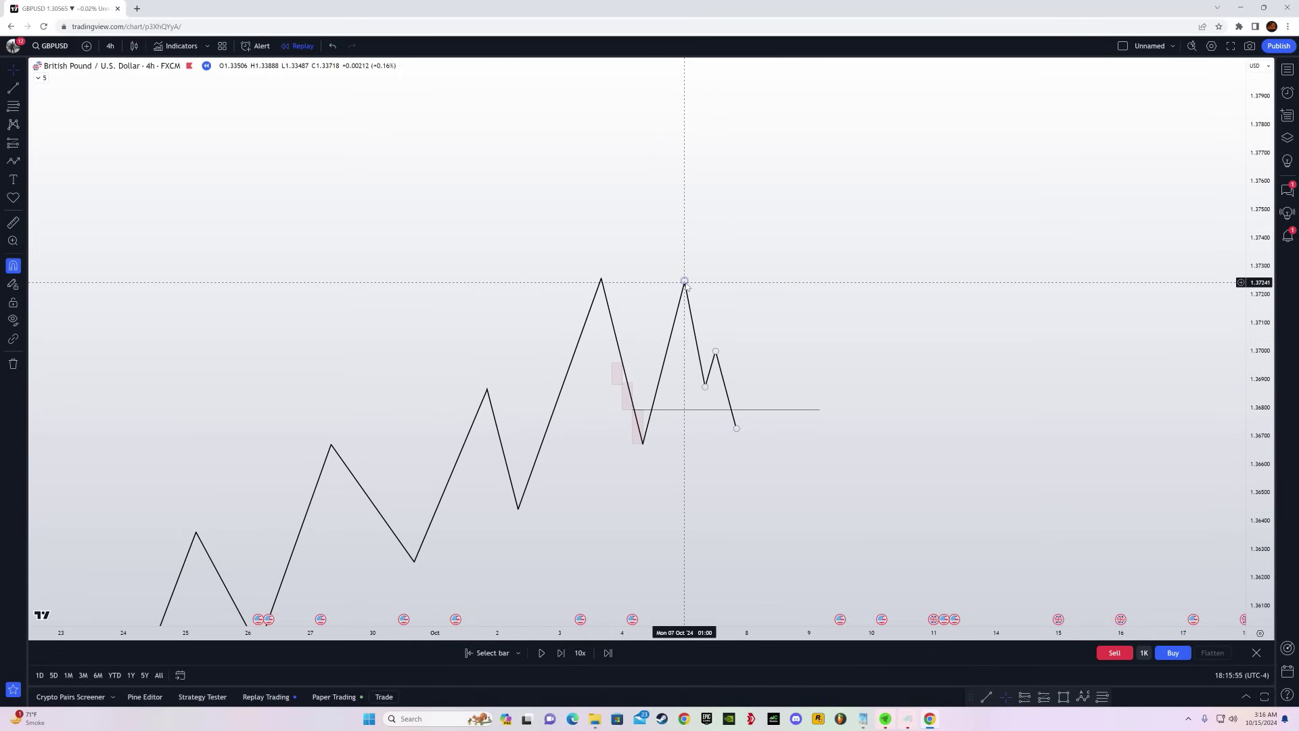
- Raise the uptrend's final high to about 1.3731 and delete the falling zigzag that follows it
{"action": "left_click_drag", "start_coordinate": [684, 284], "coordinate": [684, 261]}
{"action": "key", "text": "Delete"}
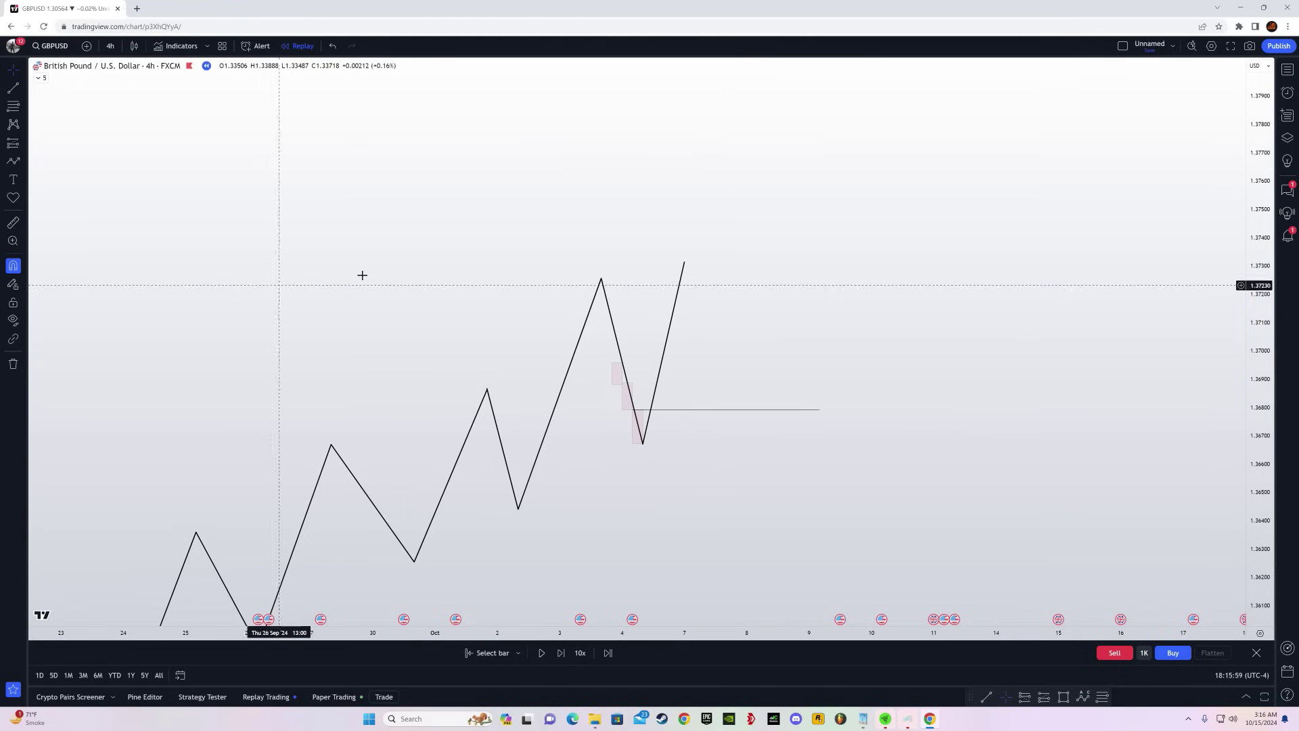
- Draw a single falling path leg from the final high at about 1.3731 to just below the horizontal line, about 1.3678
{"action": "left_click_drag", "start_coordinate": [845, 329], "coordinate": [825, 316]}
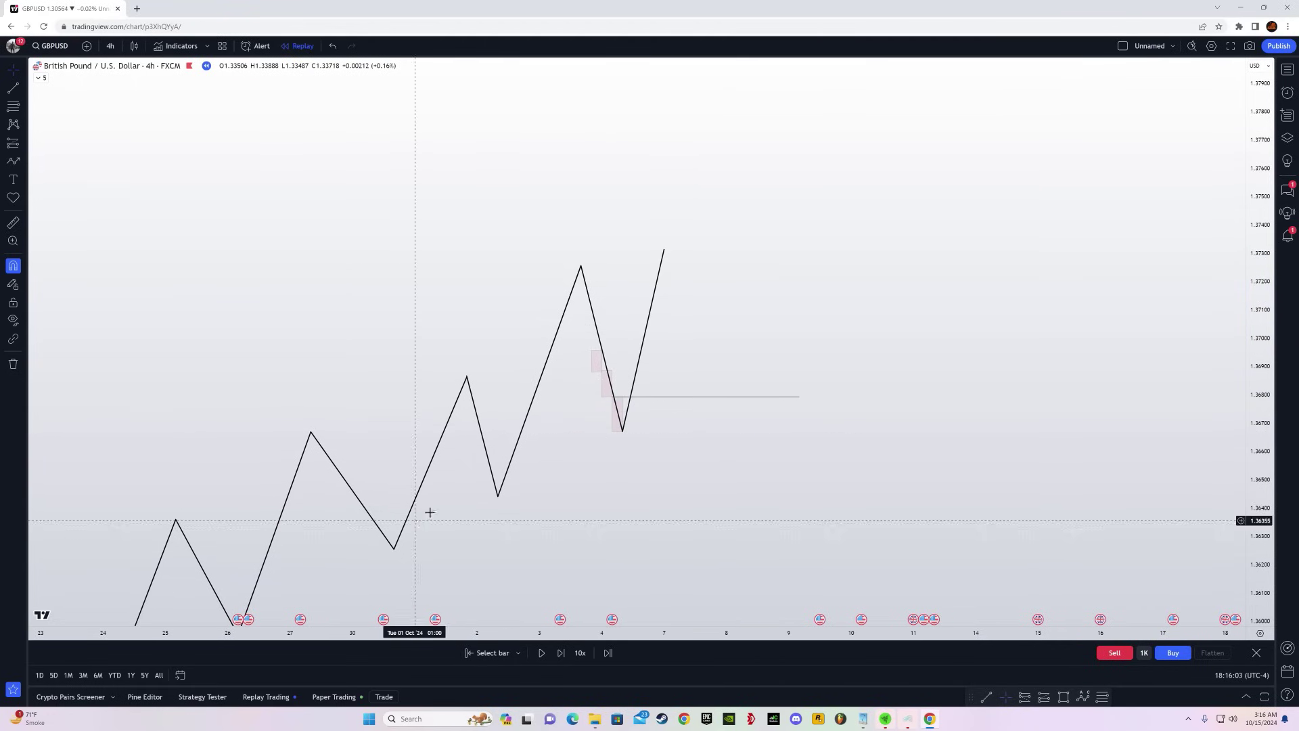
{"action": "left_click", "coordinate": [13, 162]}
{"action": "left_click", "coordinate": [663, 249]}
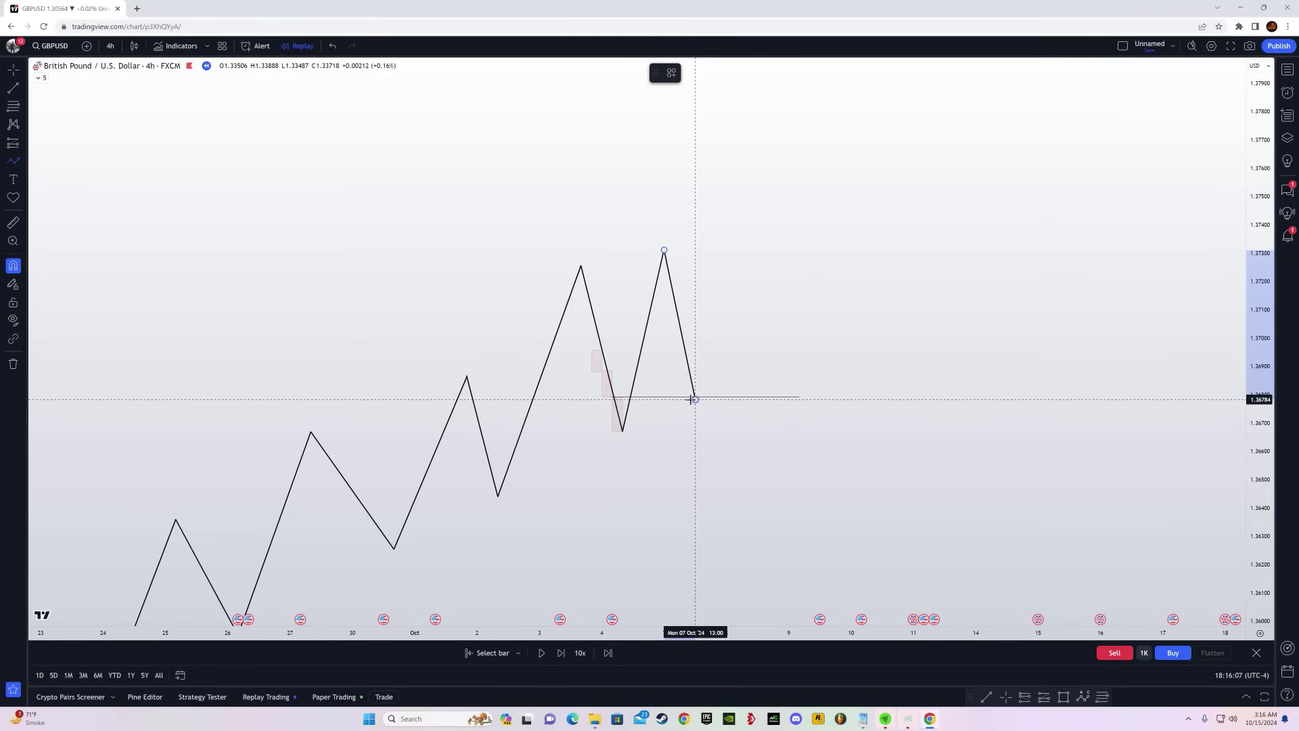
{"action": "double_click", "coordinate": [693, 399]}
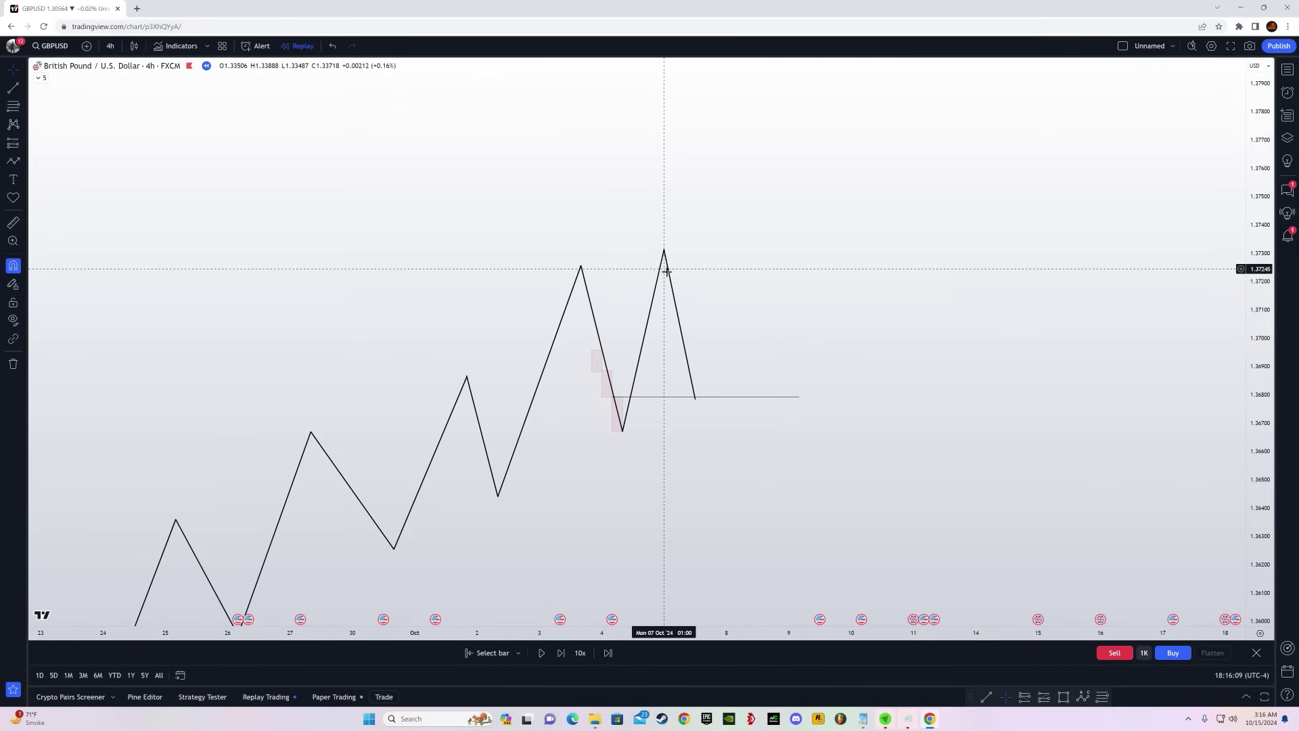
- Continue the decline with a short bounce path up to about 1.3688 and another path leg down to about 1.3675
{"action": "left_click_drag", "start_coordinate": [1255, 507], "coordinate": [1082, 258]}
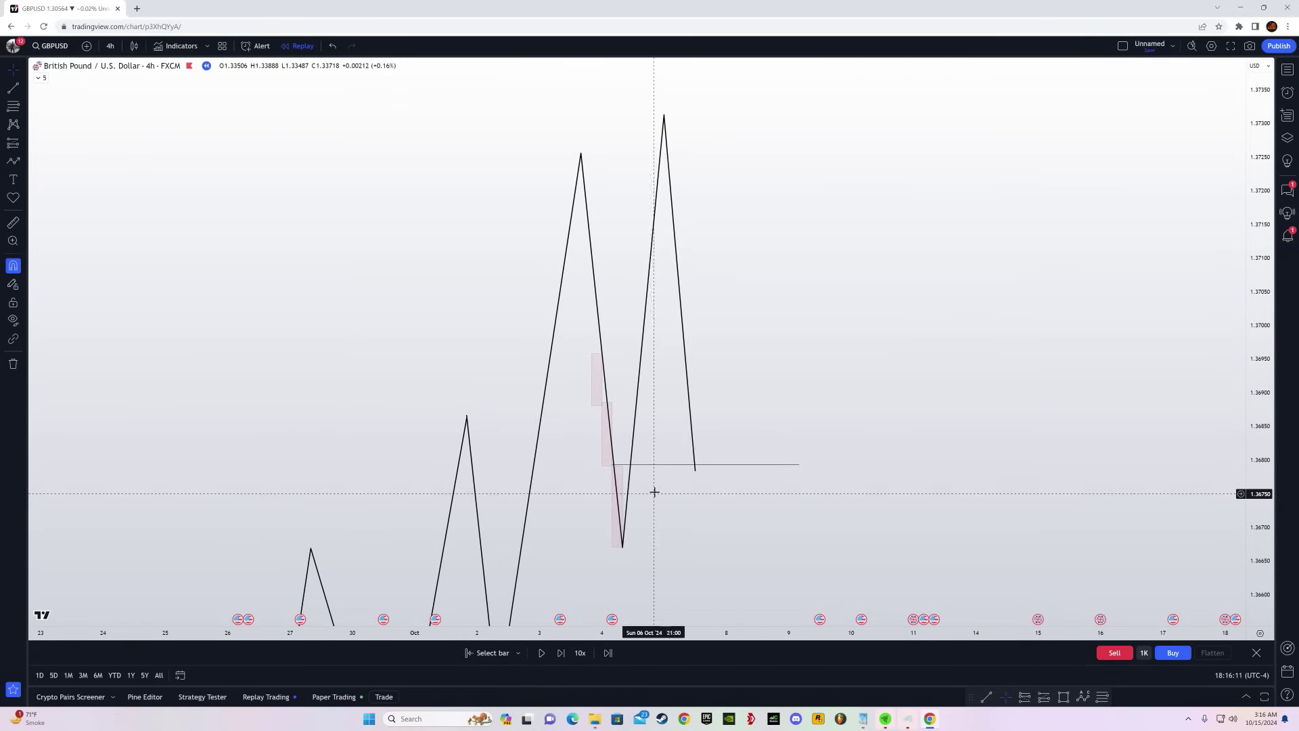
{"action": "left_click", "coordinate": [641, 464]}
{"action": "left_click_drag", "start_coordinate": [652, 464], "coordinate": [657, 467]}
{"action": "left_click_drag", "start_coordinate": [787, 433], "coordinate": [937, 353]}
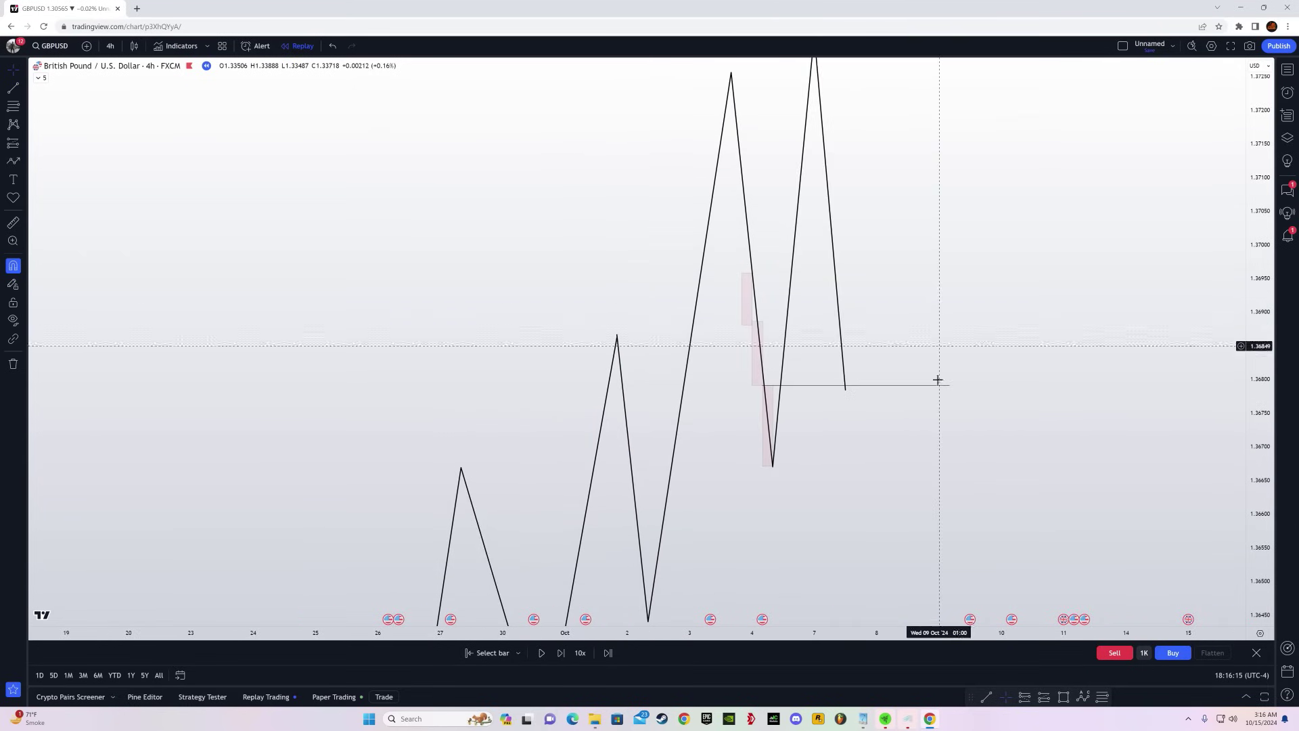
{"action": "left_click_drag", "start_coordinate": [937, 632], "coordinate": [745, 632]}
{"action": "left_click_drag", "start_coordinate": [1257, 423], "coordinate": [1257, 509]}
{"action": "left_click_drag", "start_coordinate": [874, 441], "coordinate": [871, 454]}
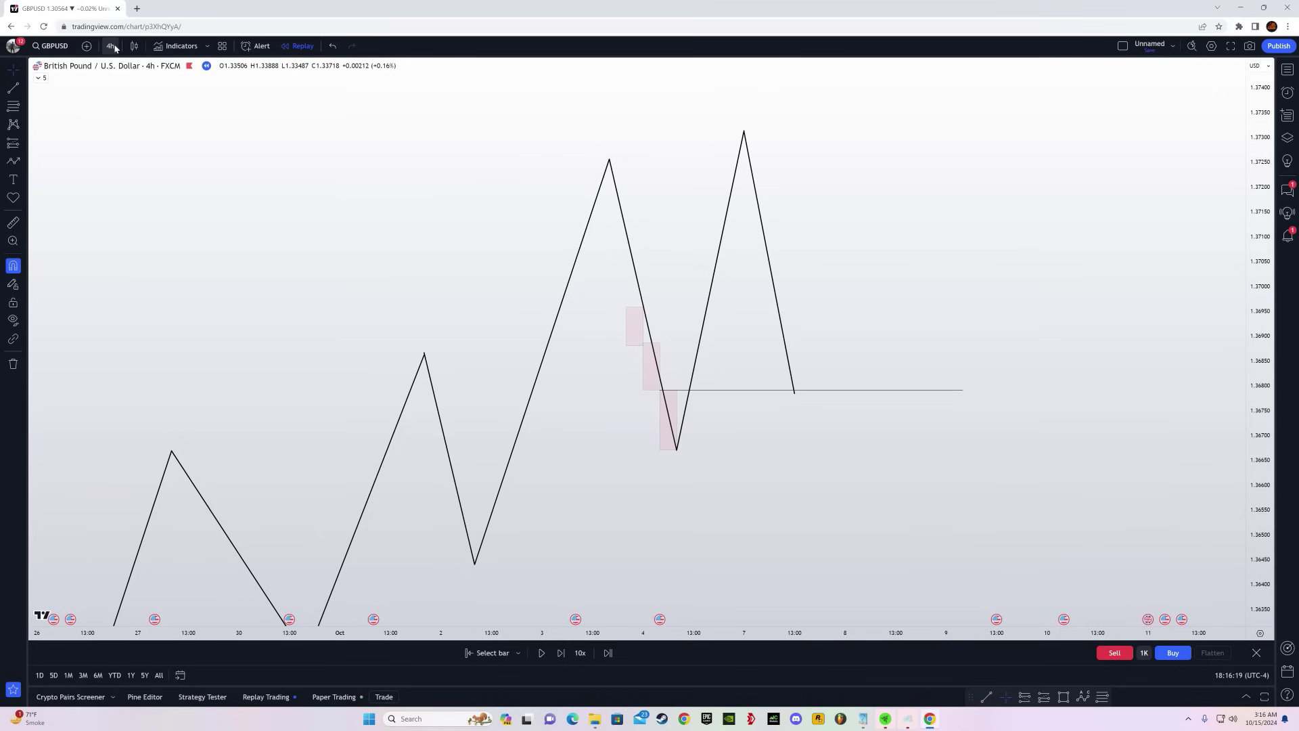
{"action": "left_click", "coordinate": [16, 163]}
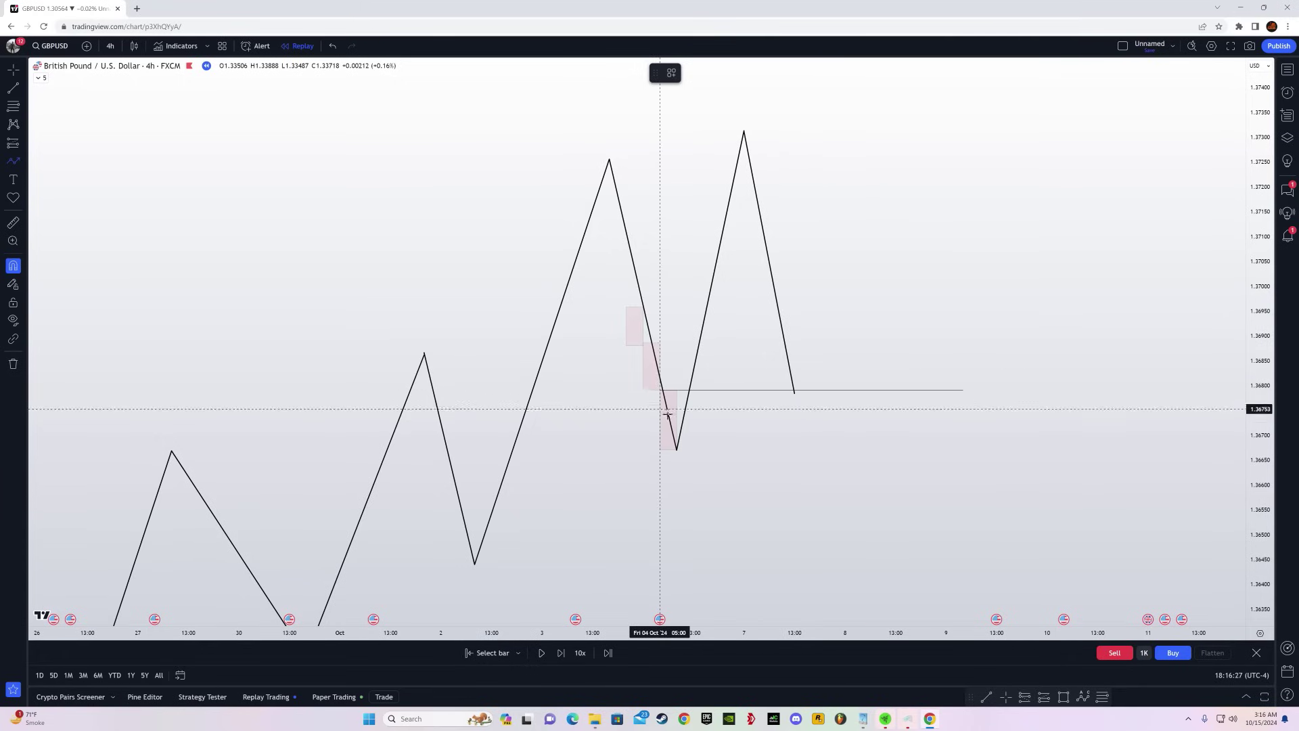
{"action": "left_click", "coordinate": [794, 392]}
{"action": "double_click", "coordinate": [810, 347]}
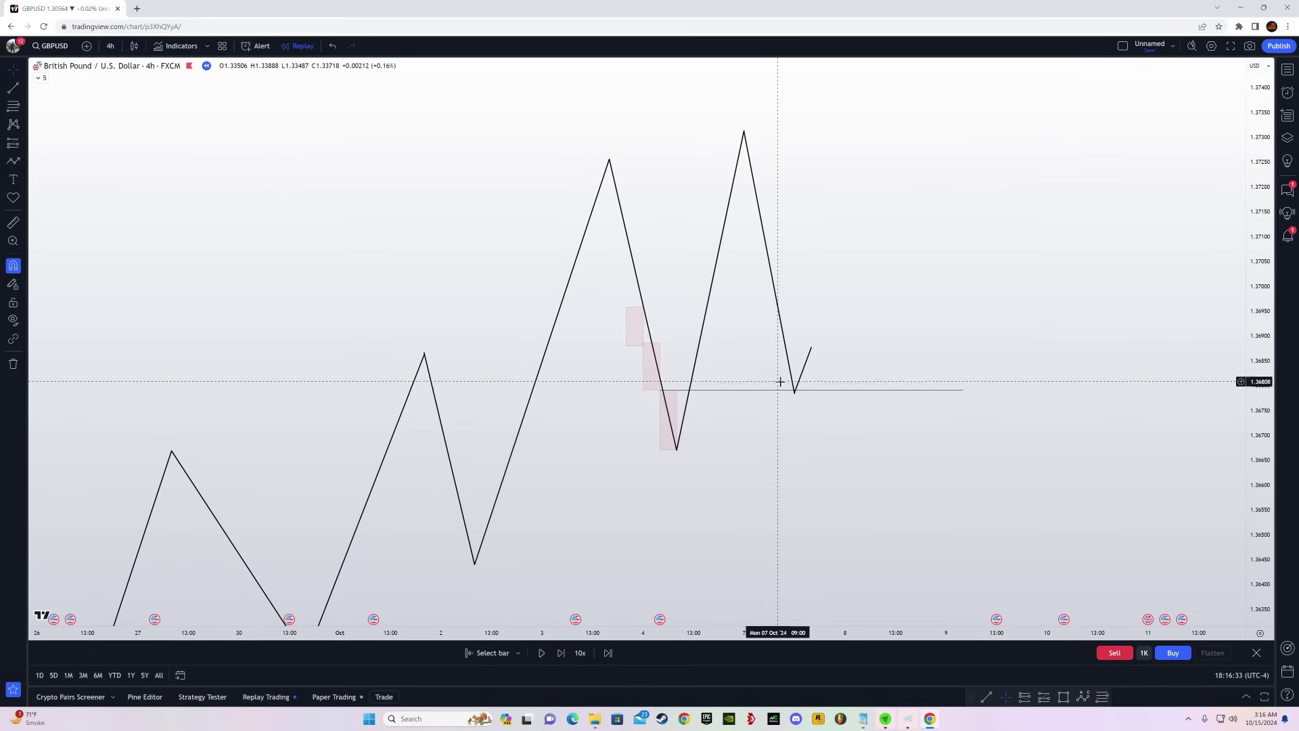
{"action": "left_click", "coordinate": [798, 391]}
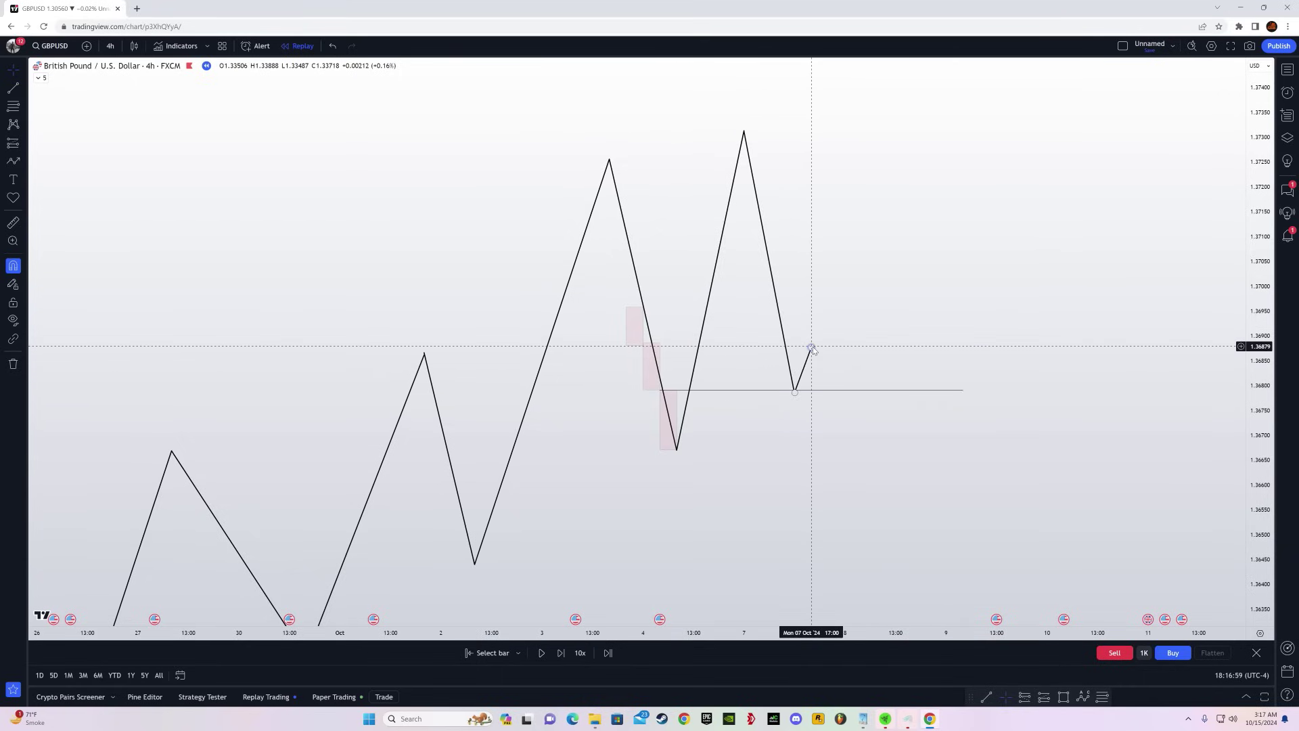
{"action": "left_click", "coordinate": [13, 160]}
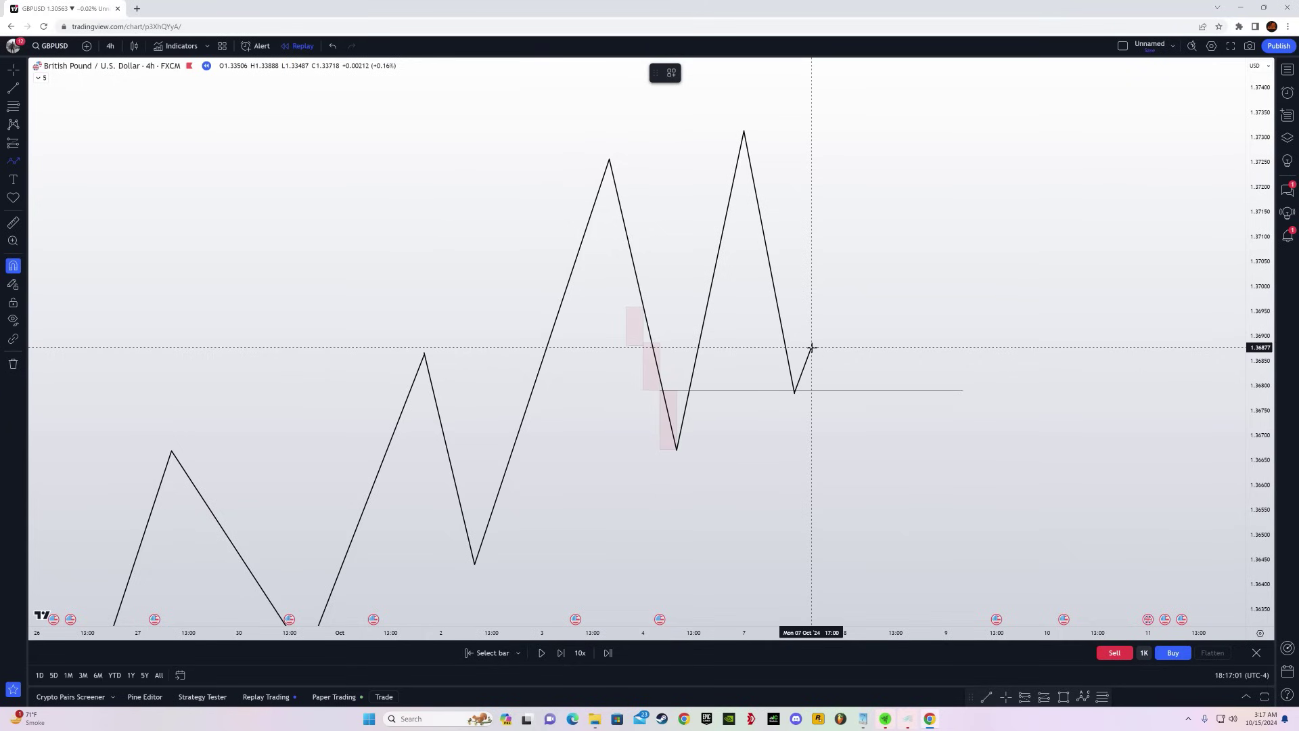
{"action": "double_click", "coordinate": [826, 410]}
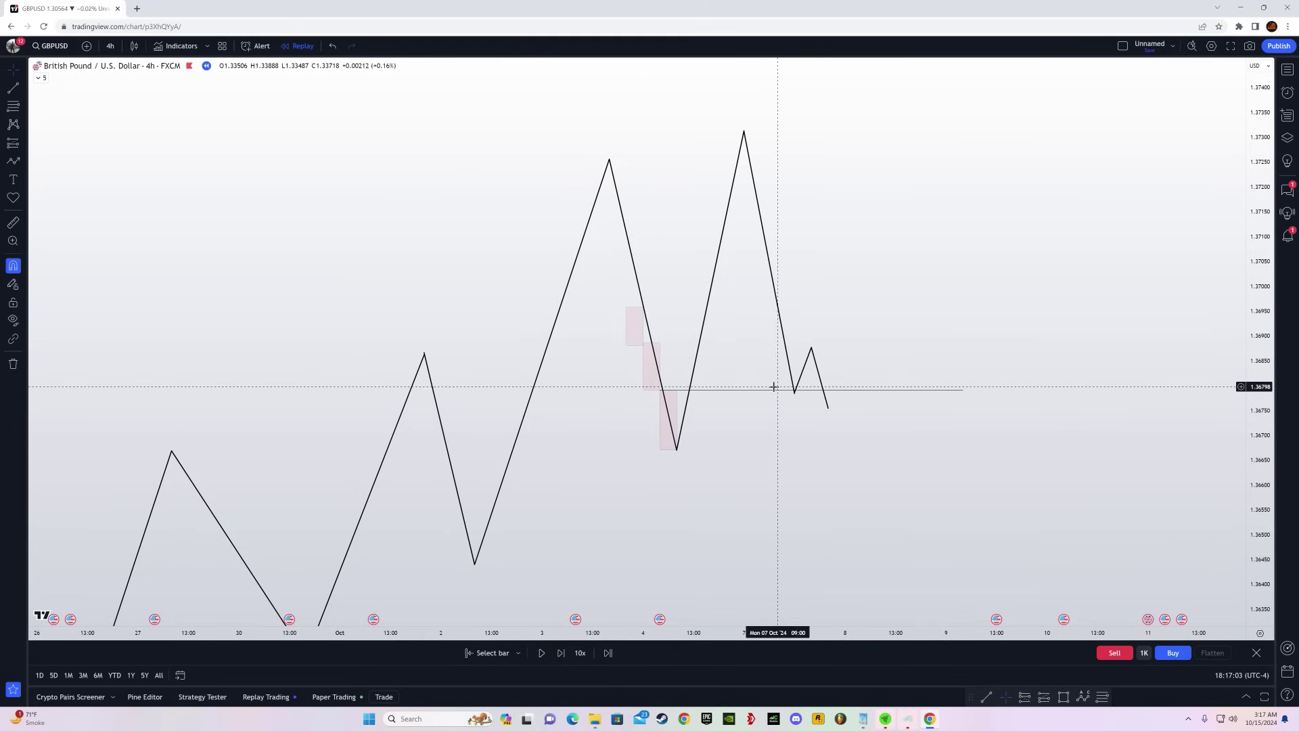
{"action": "left_click", "coordinate": [13, 88]}
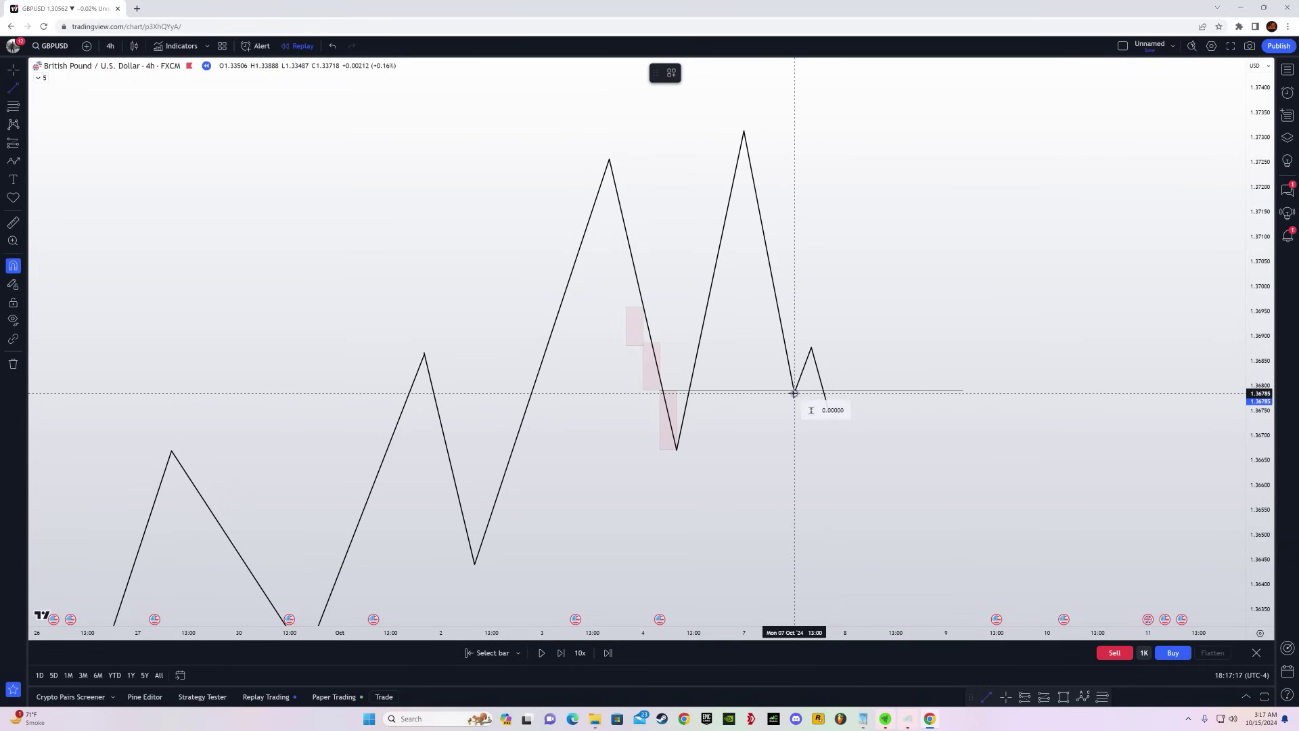
{"action": "key", "text": "Escape"}
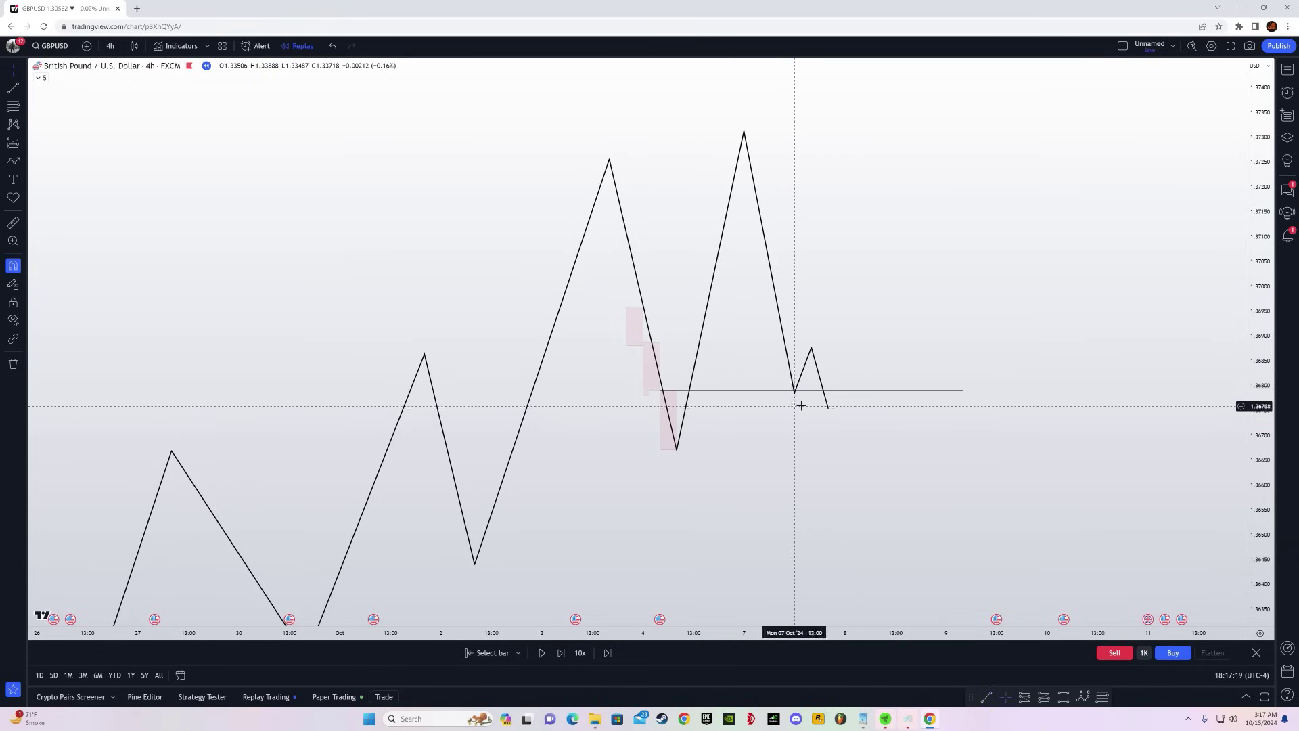
{"action": "left_click", "coordinate": [6, 95]}
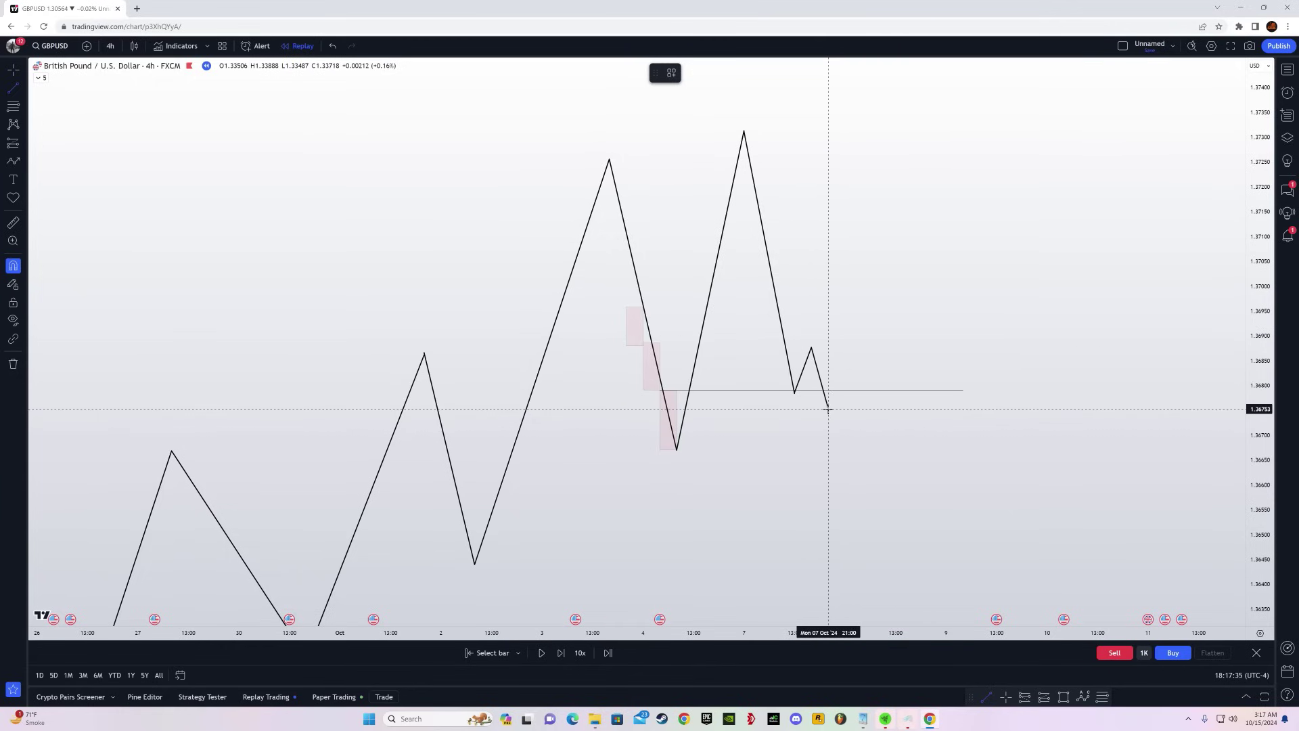
{"action": "key", "text": "Escape"}
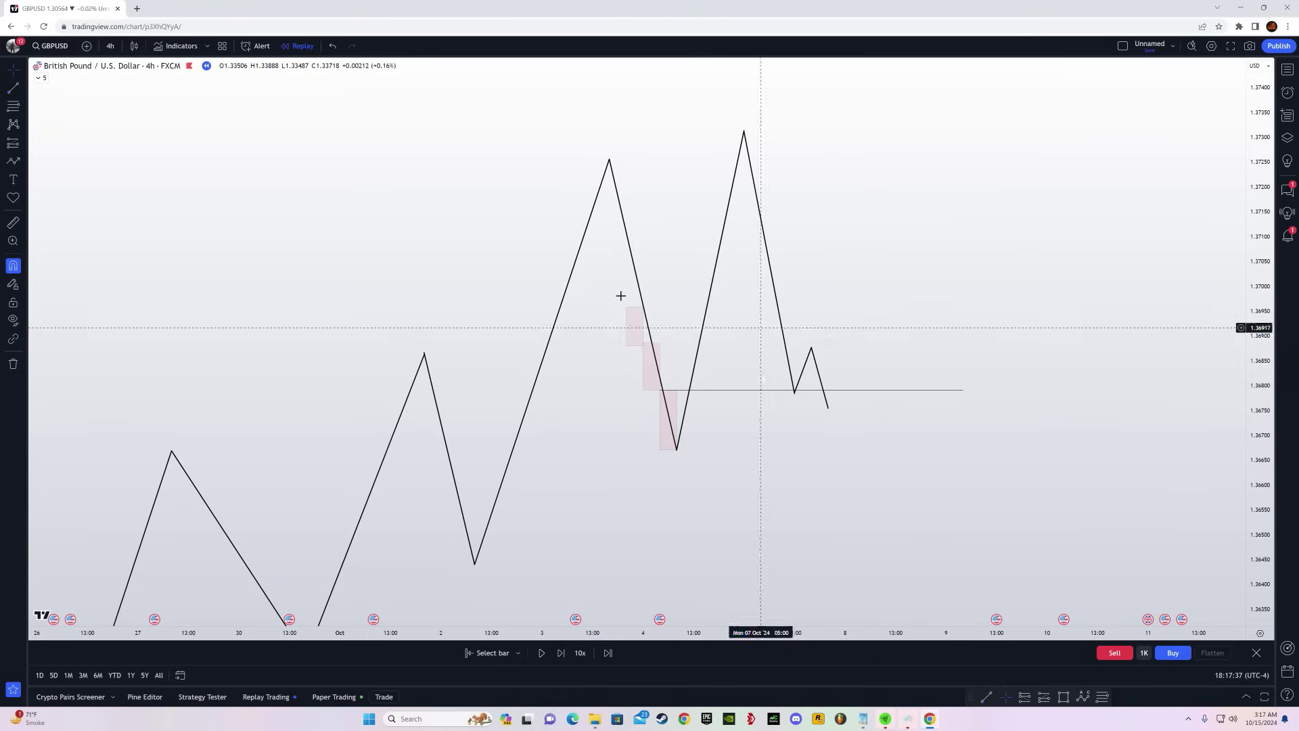
- Draw a rising path leg from the last low to about 1.3691 and lower the small bounce's high to about 1.3685
{"action": "left_click", "coordinate": [12, 164]}
{"action": "left_click", "coordinate": [830, 409]}
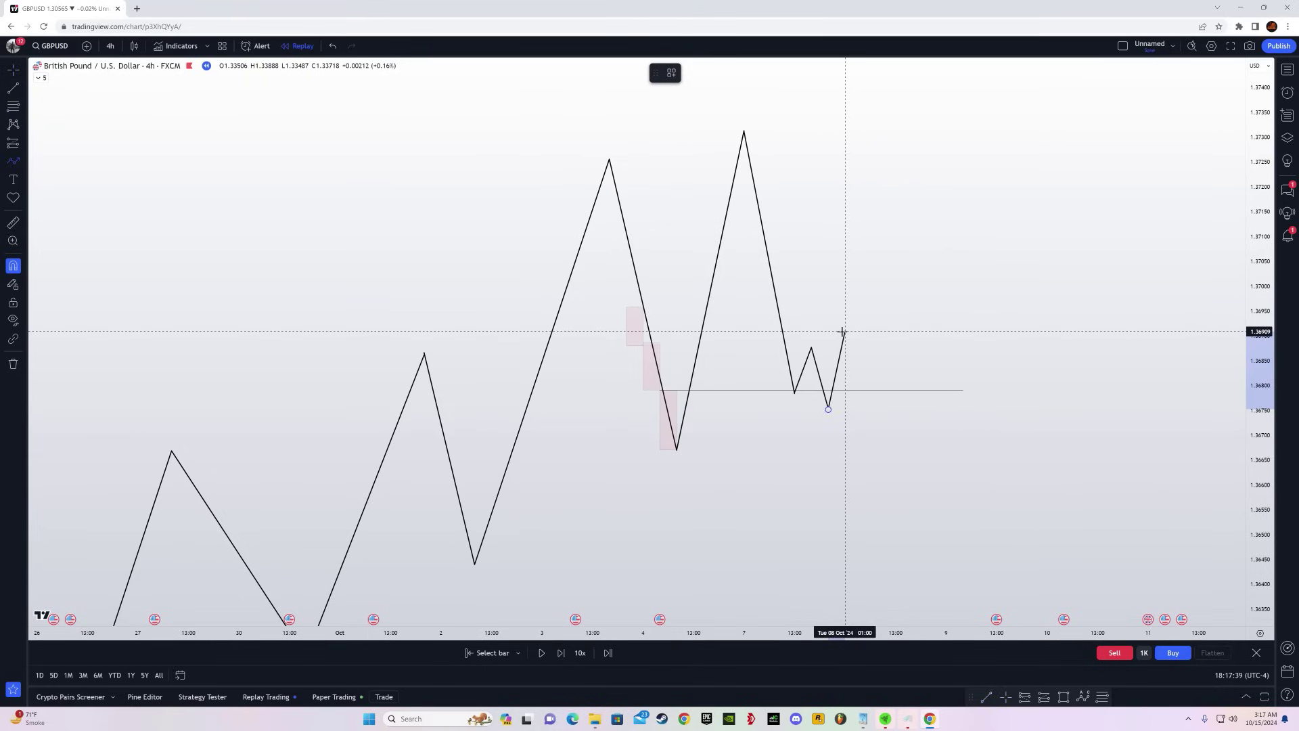
{"action": "double_click", "coordinate": [844, 332]}
{"action": "key", "text": "Escape"}
{"action": "left_click_drag", "start_coordinate": [812, 366], "coordinate": [811, 362]}
{"action": "key", "text": "Escape"}
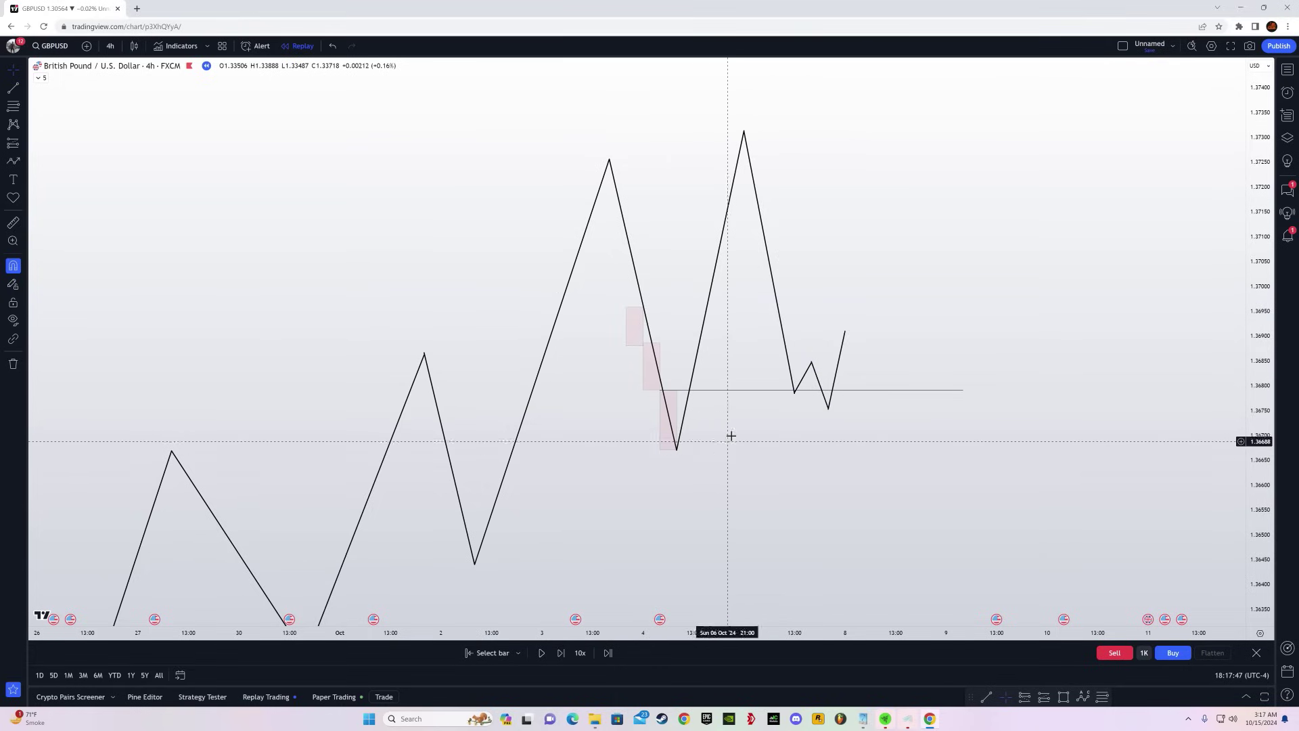
- Try raising the long falling leg so its low sits just above the horizontal line, about 1.3680, with the peak aligned to it
{"action": "left_click_drag", "start_coordinate": [793, 391], "coordinate": [794, 376]}
{"action": "left_click", "coordinate": [797, 395]}
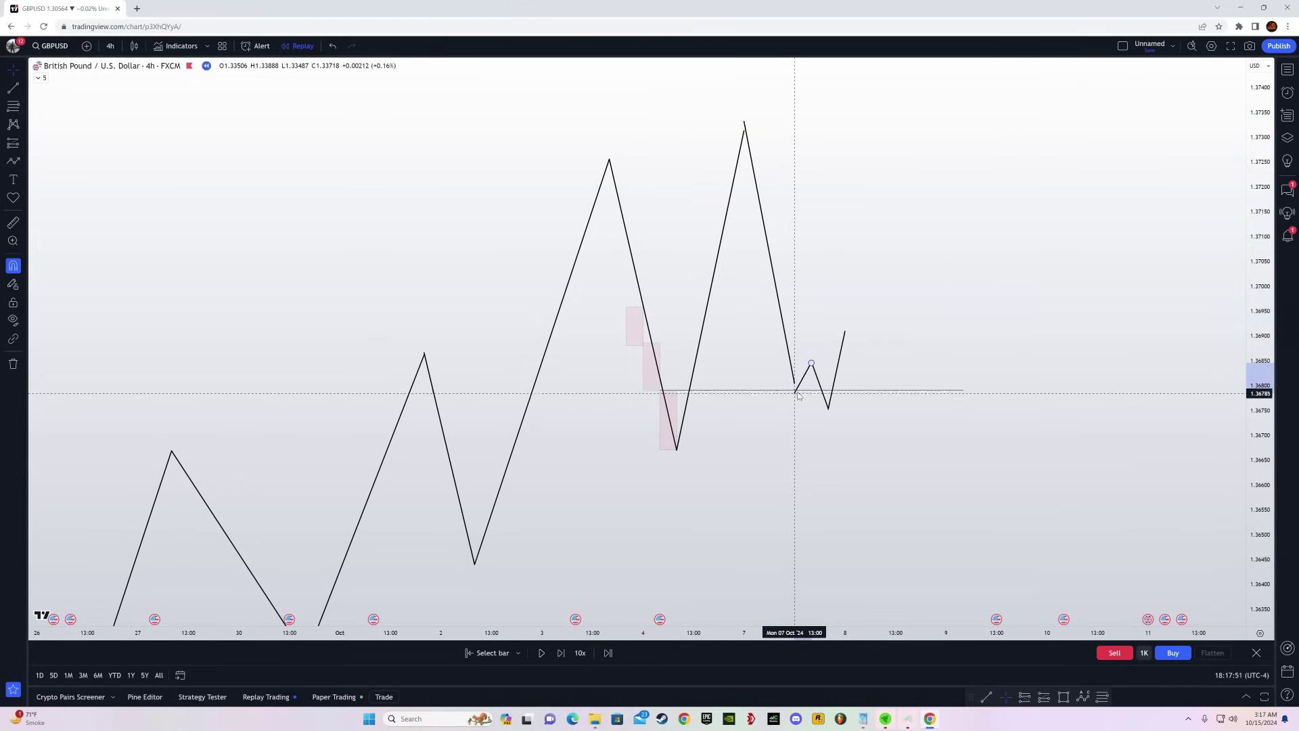
{"action": "left_click", "coordinate": [797, 388]}
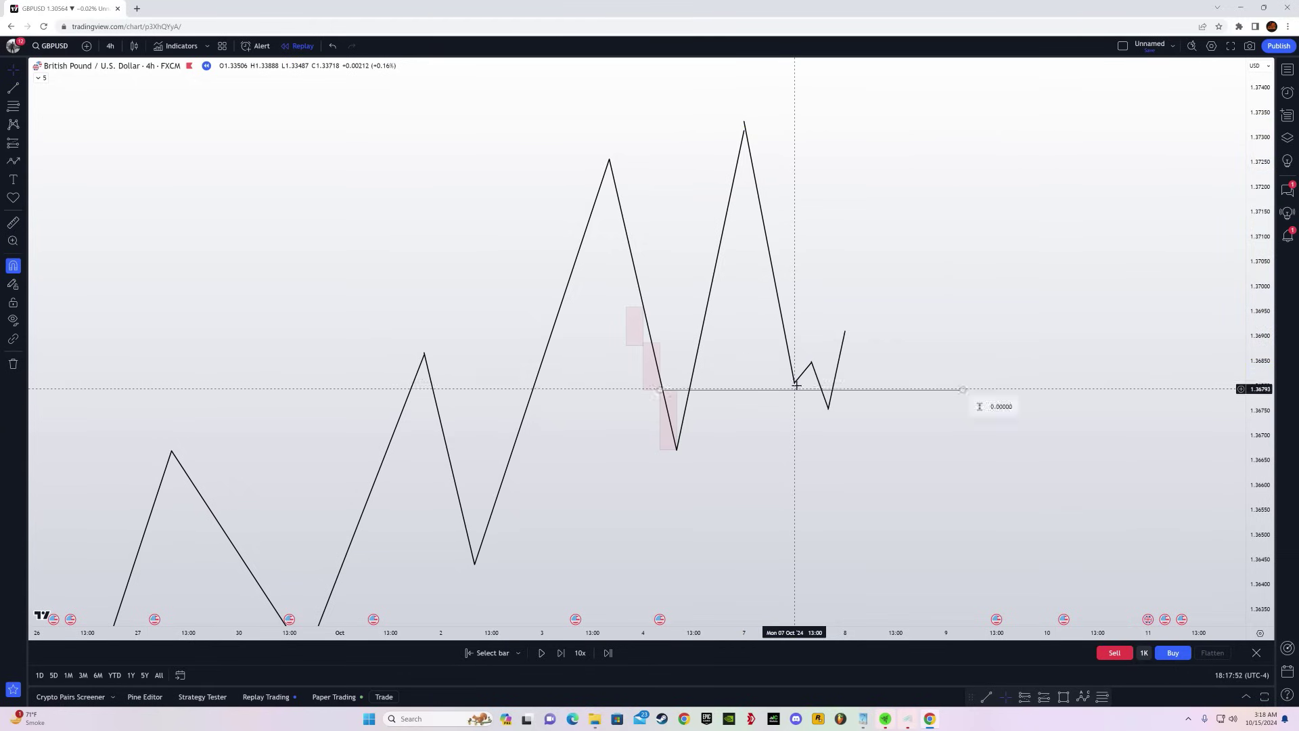
{"action": "left_click", "coordinate": [746, 134]}
{"action": "left_click", "coordinate": [845, 210]}
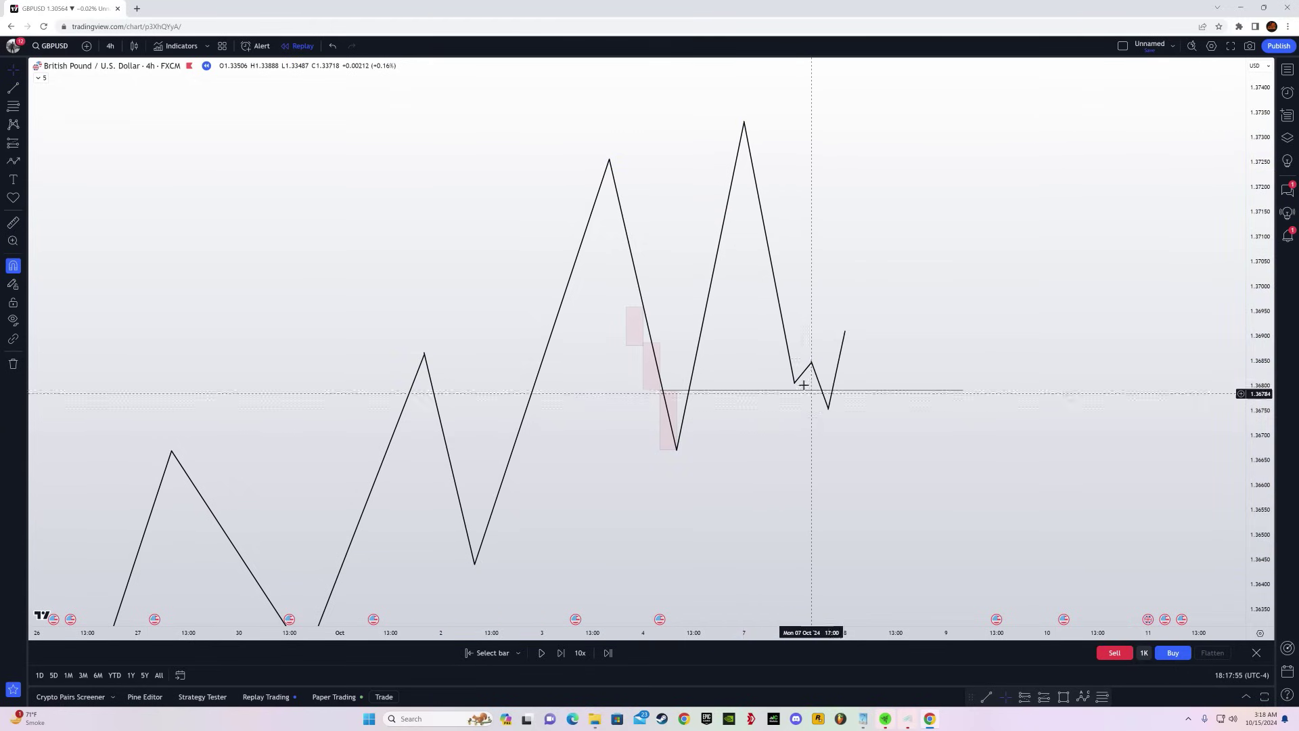
- Try raising the low after the small bounce to about 1.3678
{"action": "left_click_drag", "start_coordinate": [1255, 532], "coordinate": [1255, 437]}
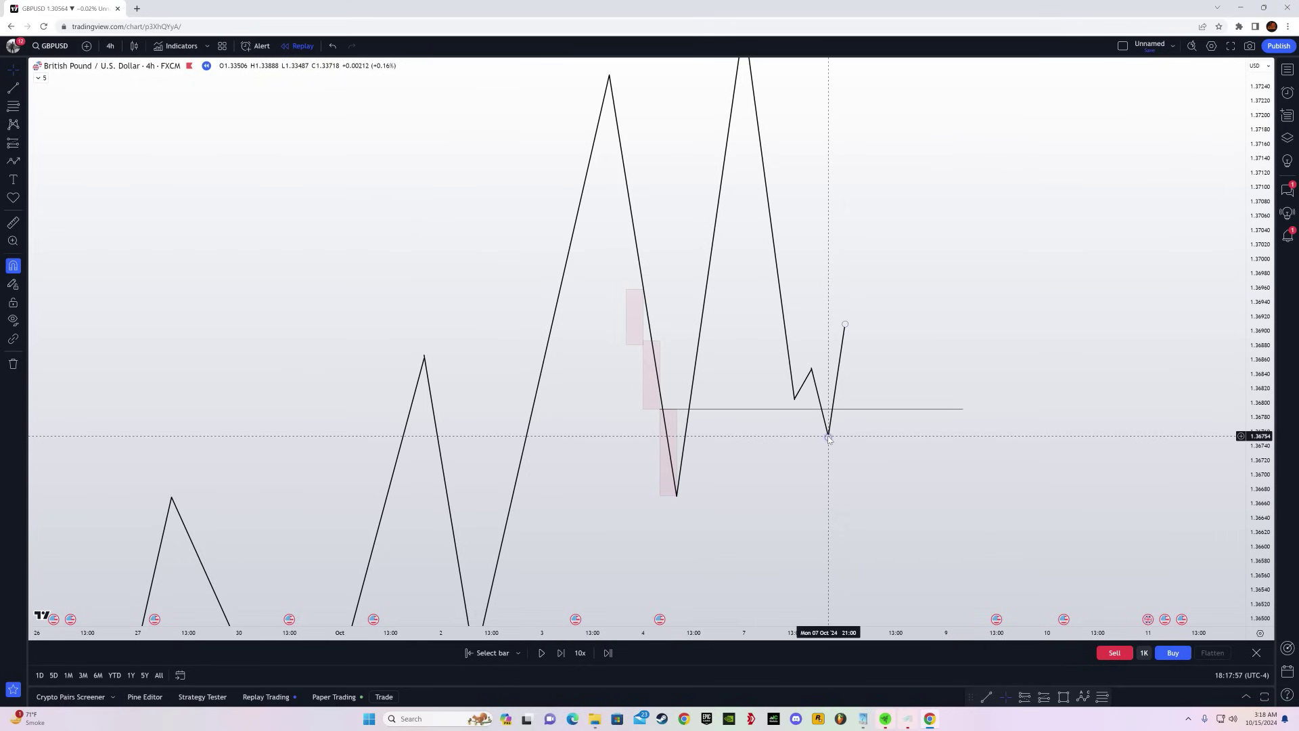
{"action": "left_click_drag", "start_coordinate": [828, 435], "coordinate": [828, 421]}
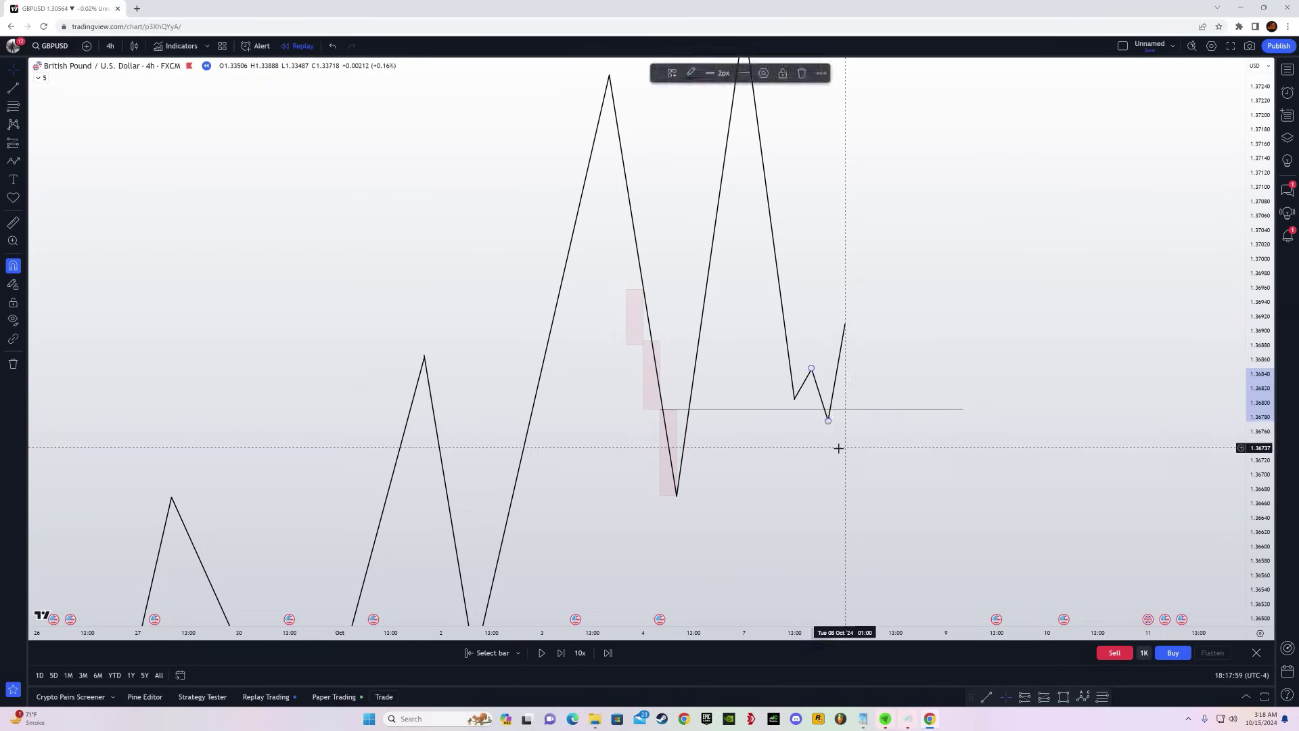
{"action": "left_click", "coordinate": [839, 448]}
- Try a falling path leg from the last high to about 1.3674, and undo it together with the preceding path adjustments
{"action": "left_click", "coordinate": [13, 161]}
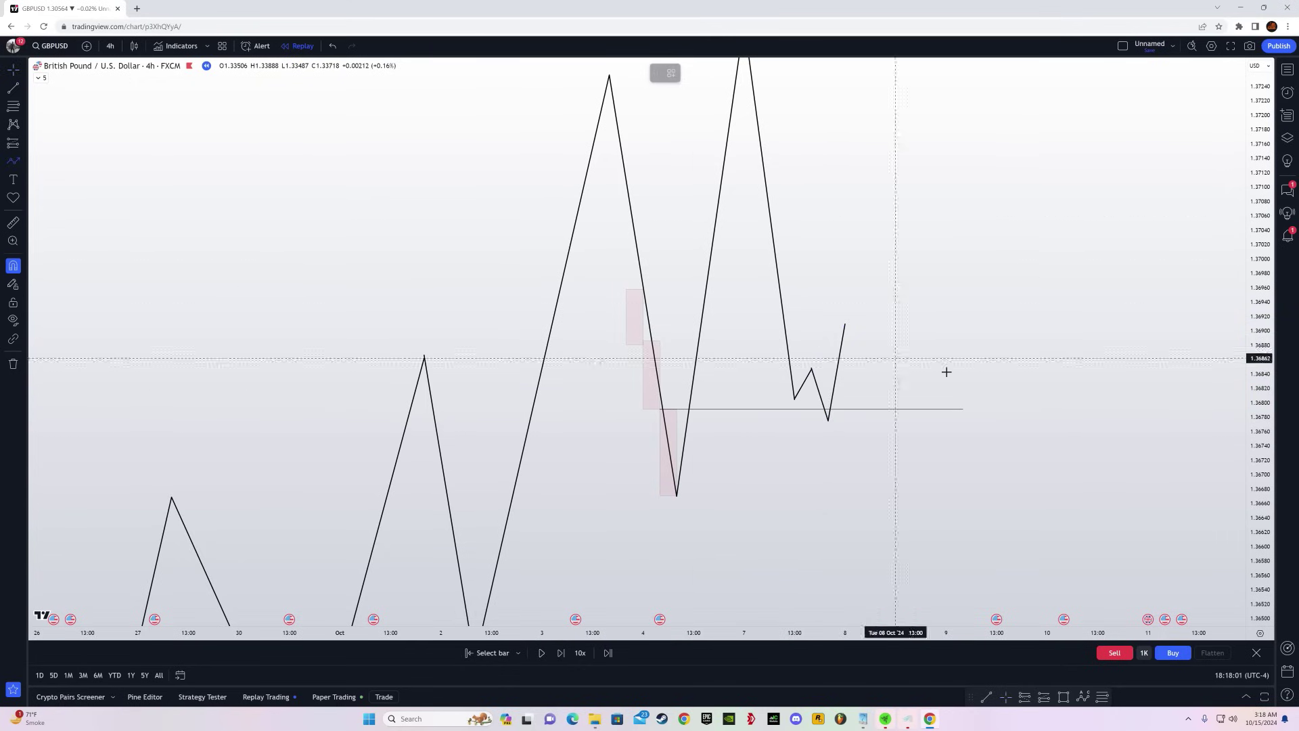
{"action": "left_click", "coordinate": [845, 324]}
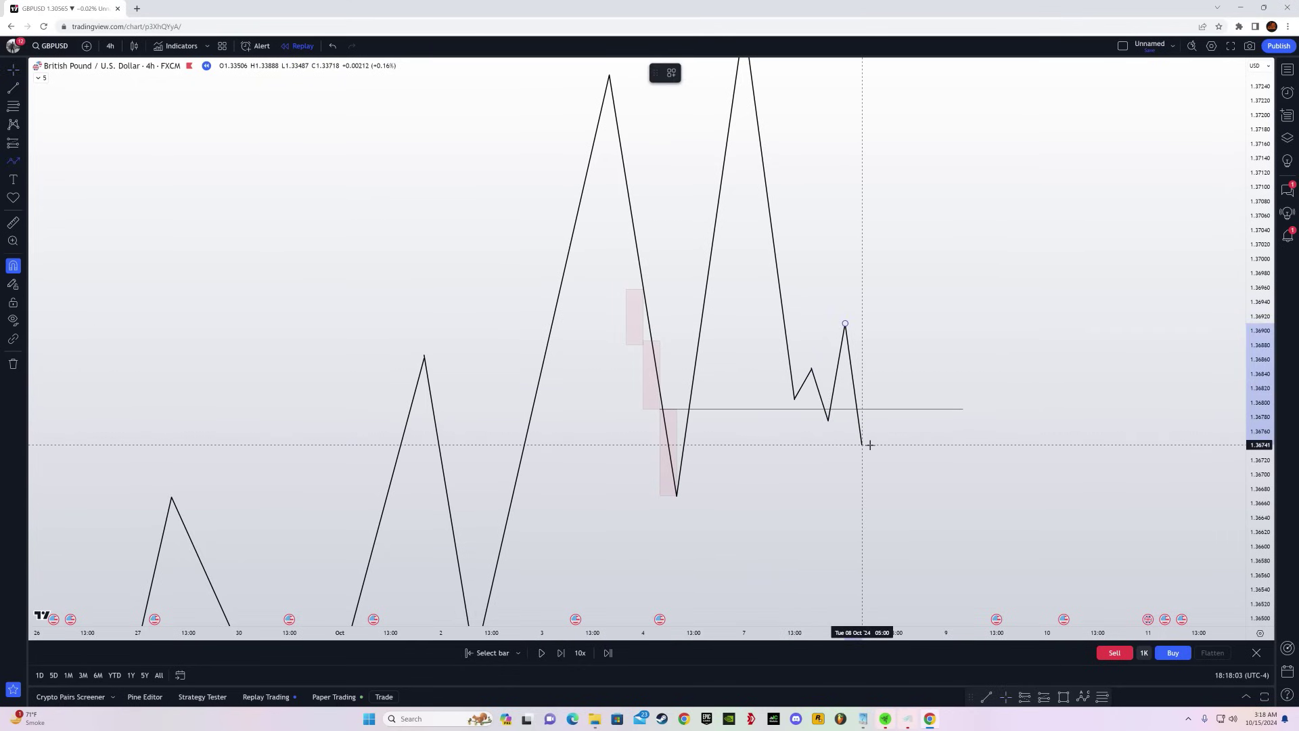
{"action": "left_click", "coordinate": [865, 445]}
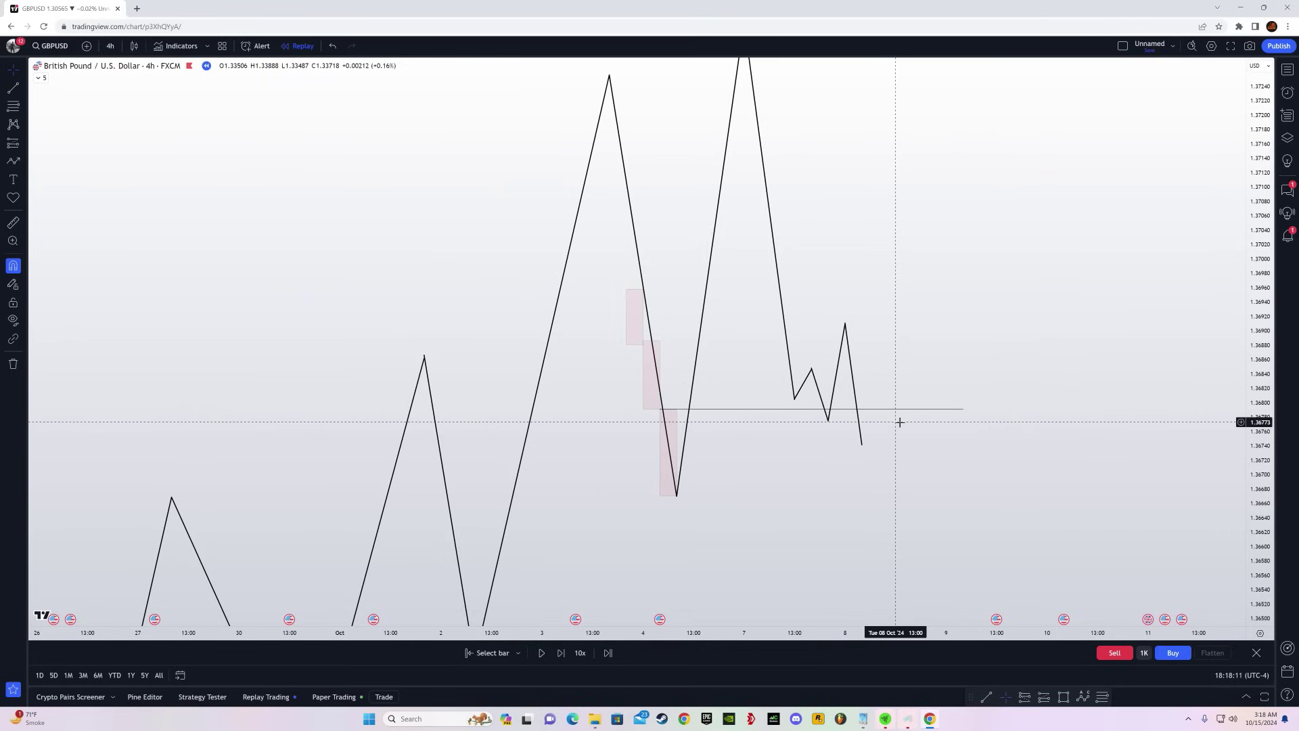
{"action": "key", "text": "ctrl+z"}
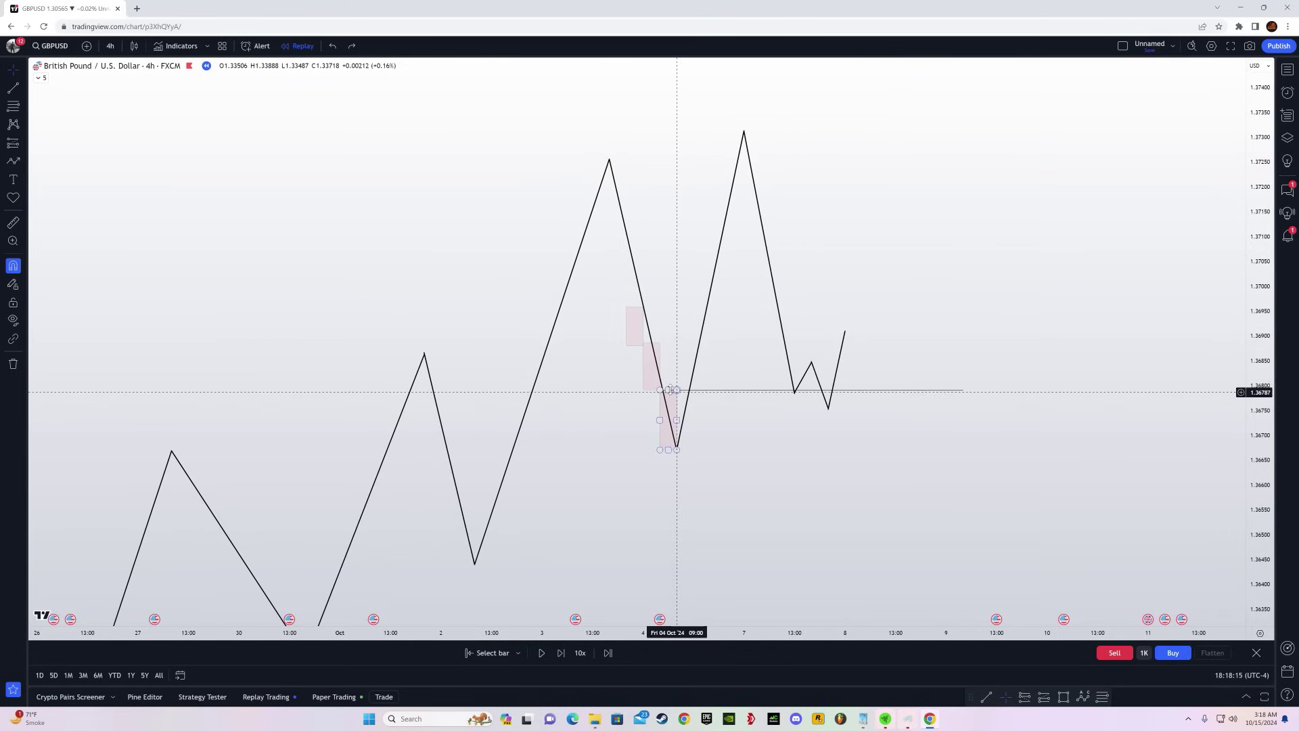
- Draw a rectangle over the leg crossing the horizontal line, about 1.3684 to 1.3675, and extend it to 8 Oct 13:00
{"action": "left_click_drag", "start_coordinate": [1256, 546], "coordinate": [1256, 449]}
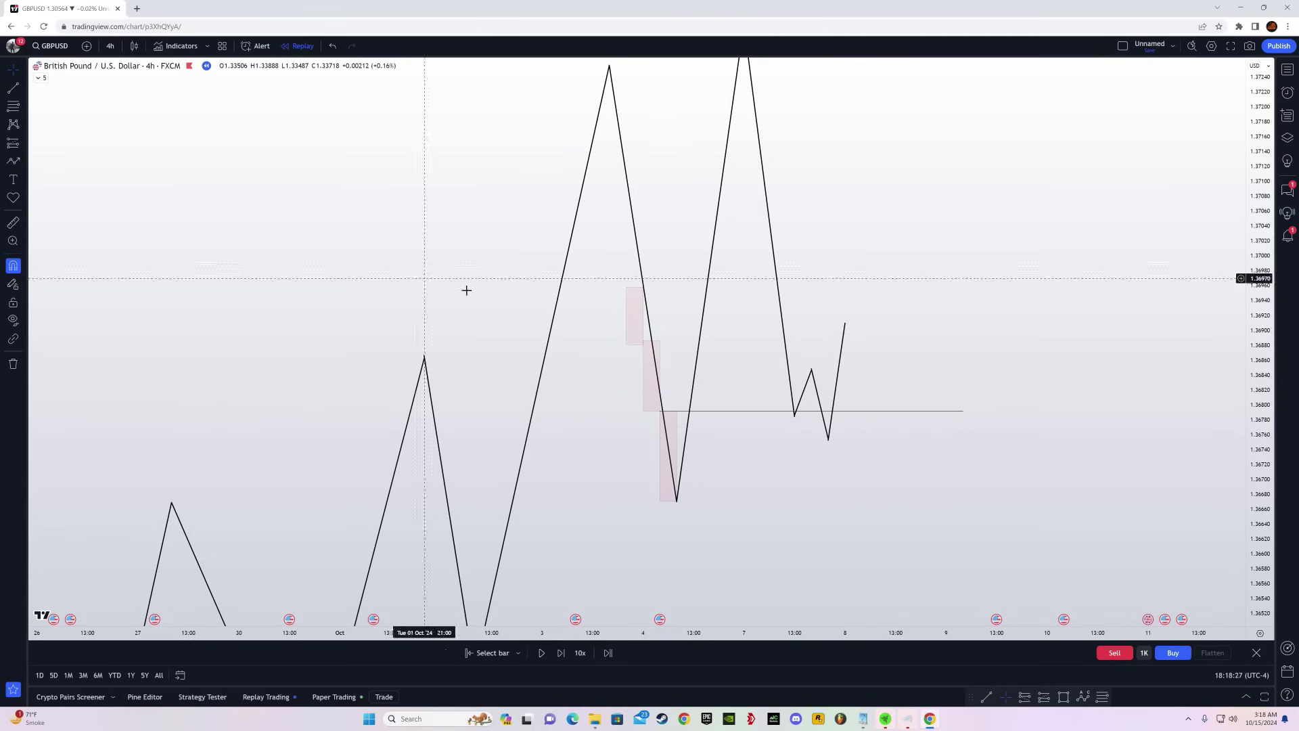
{"action": "left_click_drag", "start_coordinate": [812, 370], "coordinate": [821, 374]}
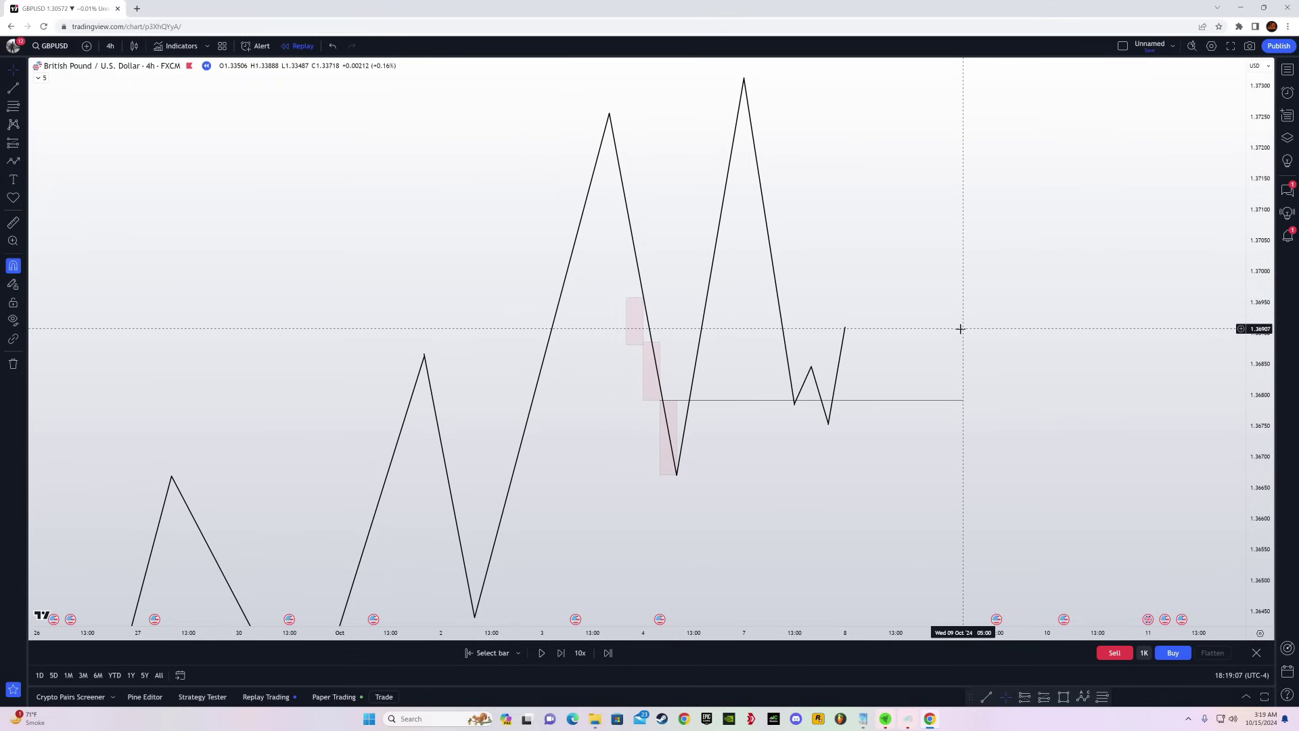
{"action": "left_click", "coordinate": [22, 161]}
{"action": "left_click", "coordinate": [64, 333]}
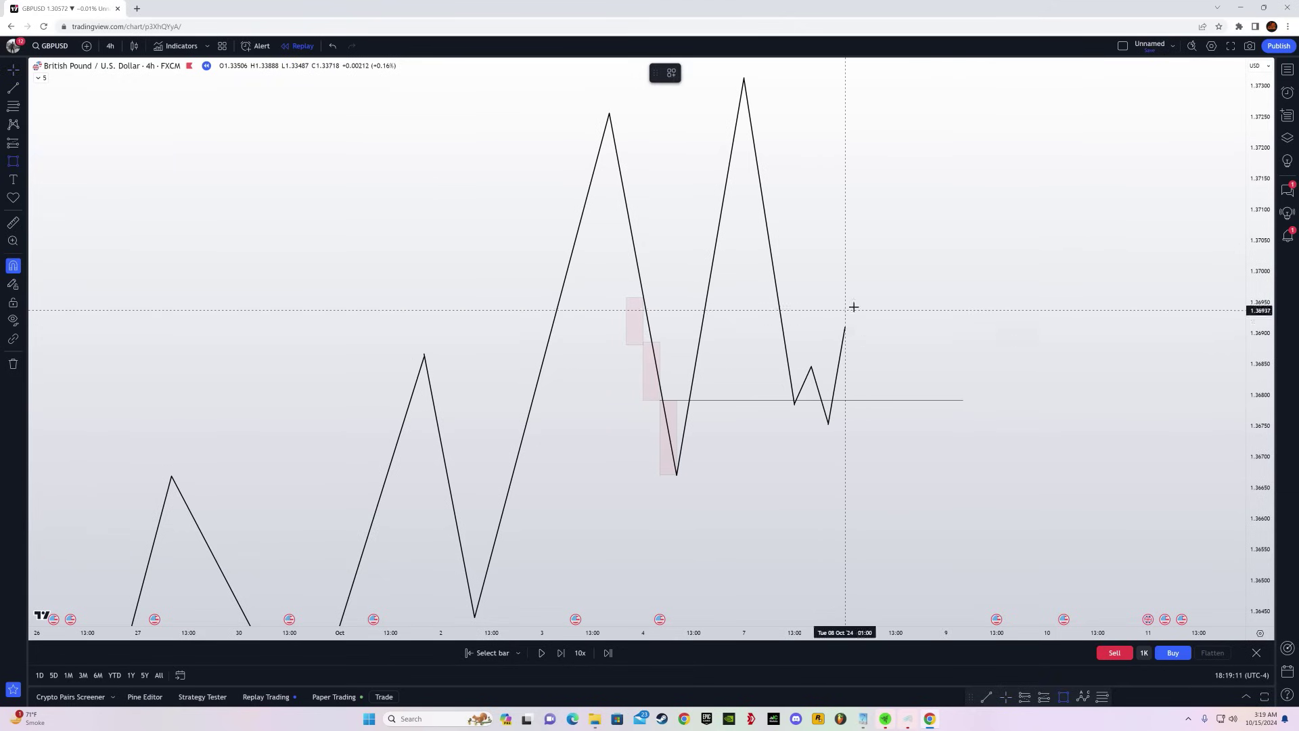
{"action": "left_click", "coordinate": [811, 370]}
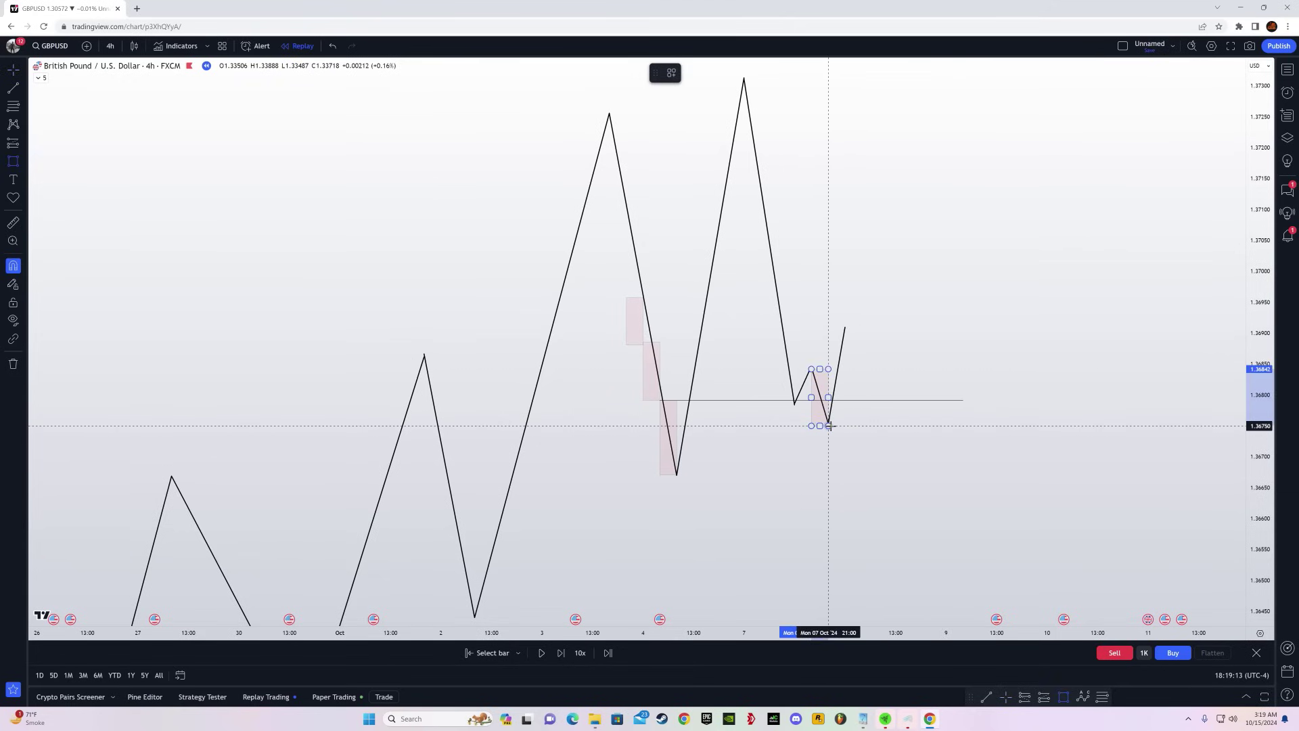
{"action": "left_click", "coordinate": [834, 426]}
{"action": "left_click_drag", "start_coordinate": [833, 397], "coordinate": [899, 400]}
{"action": "left_click", "coordinate": [933, 415]}
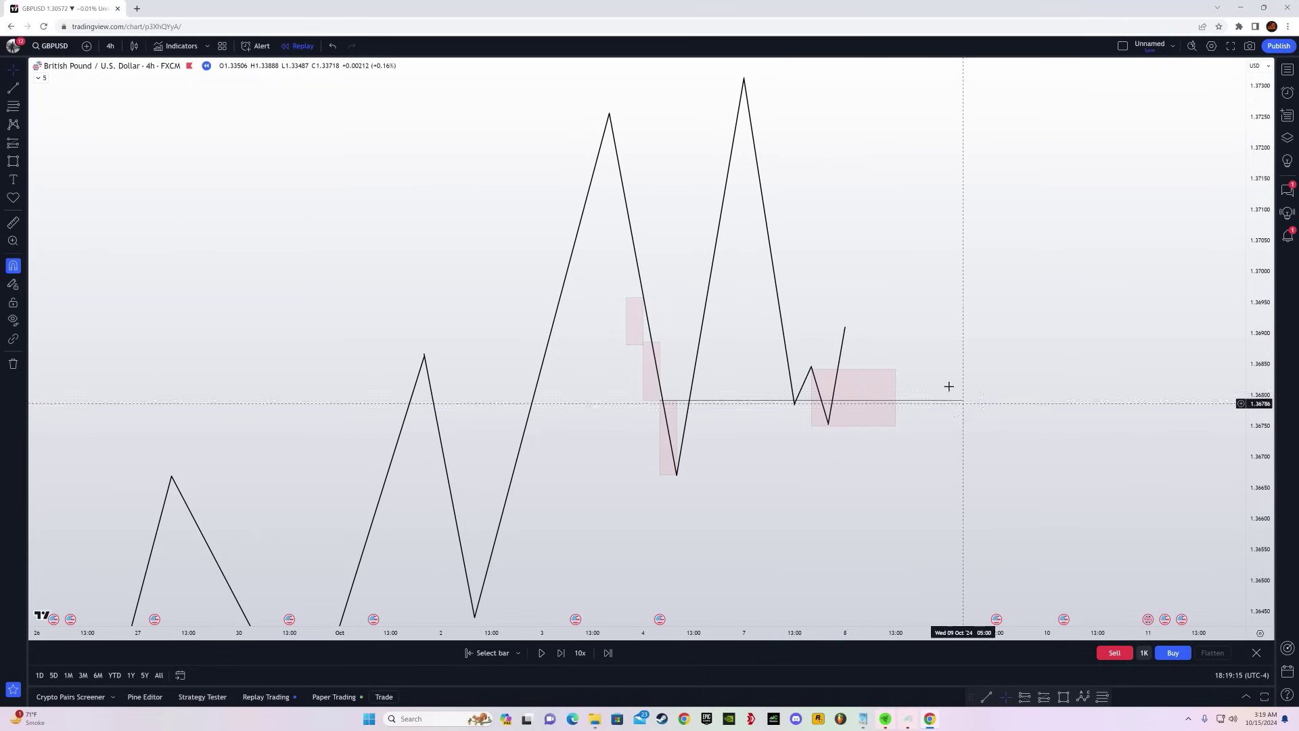
- Draw a path from the last high at about 1.3691 down into the rectangle at about 1.3682 and up to about 1.3713
{"action": "left_click", "coordinate": [25, 145]}
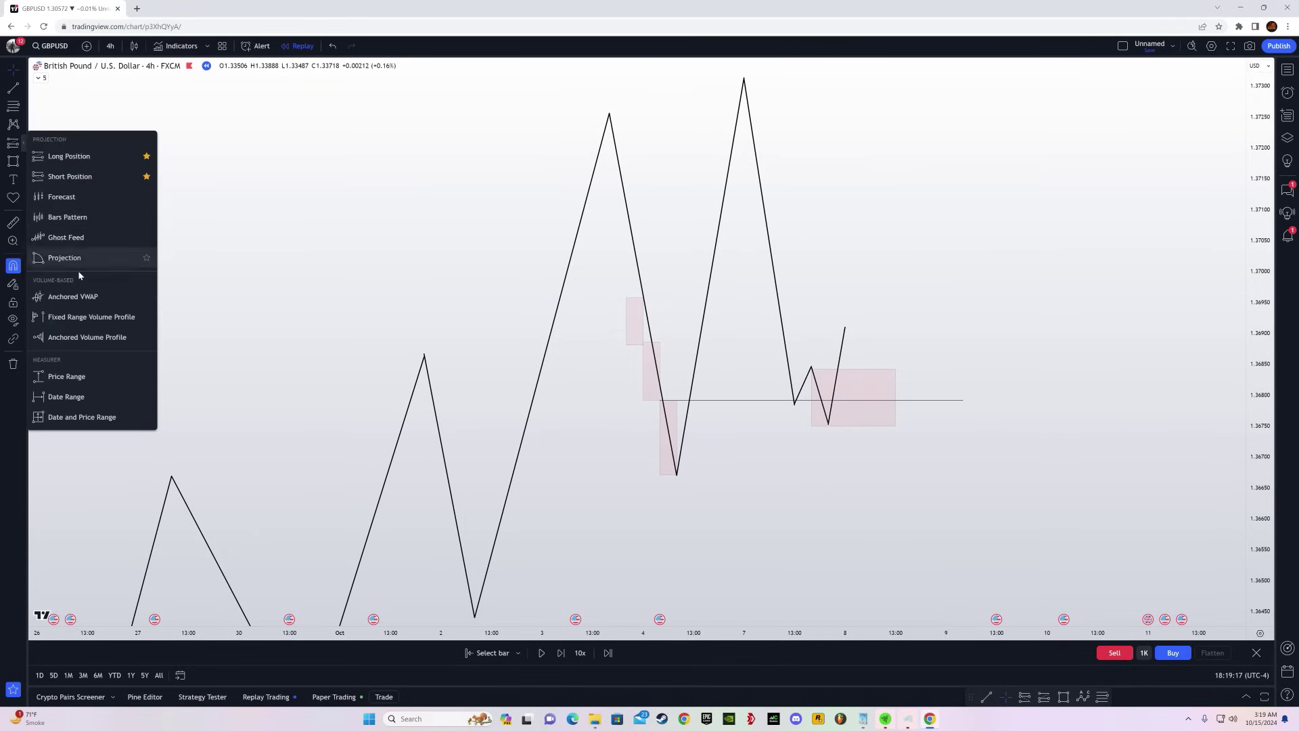
{"action": "left_click", "coordinate": [24, 162]}
{"action": "left_click", "coordinate": [70, 380]}
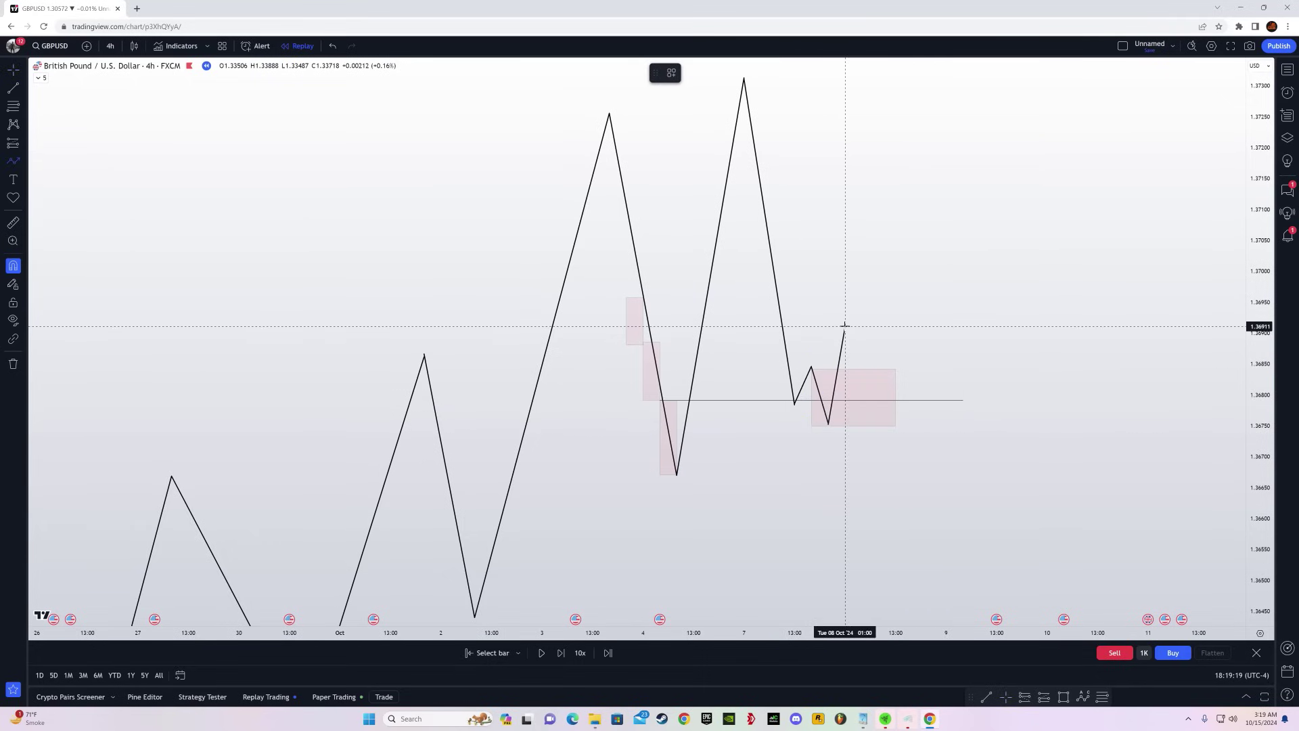
{"action": "left_click", "coordinate": [845, 327]}
{"action": "left_click", "coordinate": [861, 385]}
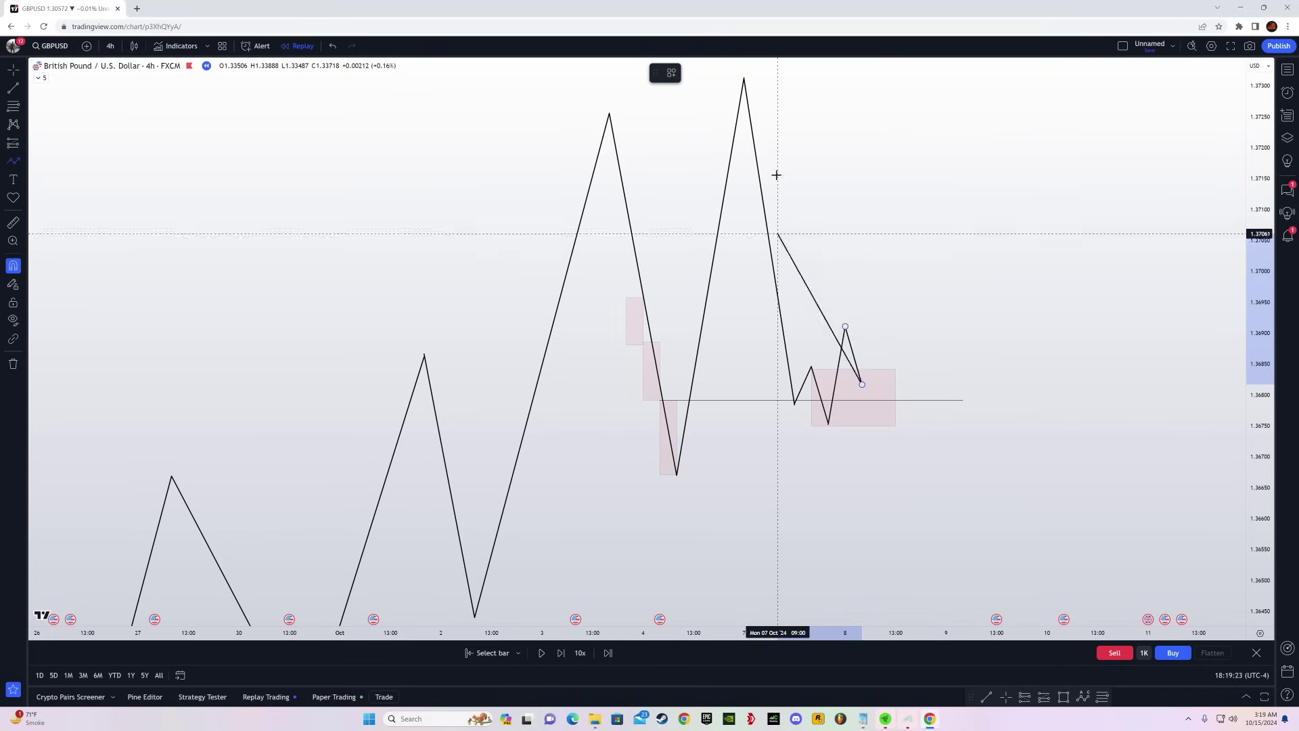
{"action": "double_click", "coordinate": [879, 188]}
{"action": "left_click_drag", "start_coordinate": [1259, 294], "coordinate": [1259, 444]}
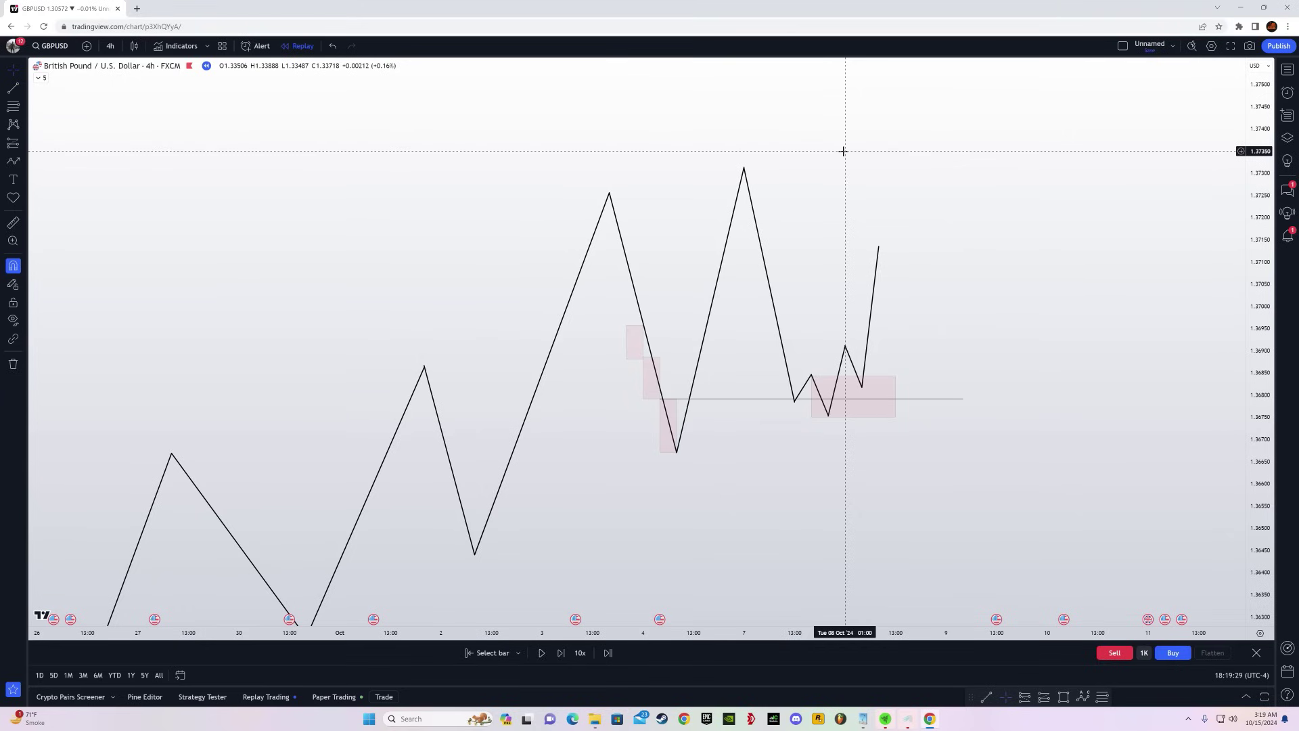
{"action": "left_click_drag", "start_coordinate": [635, 519], "coordinate": [835, 621]}
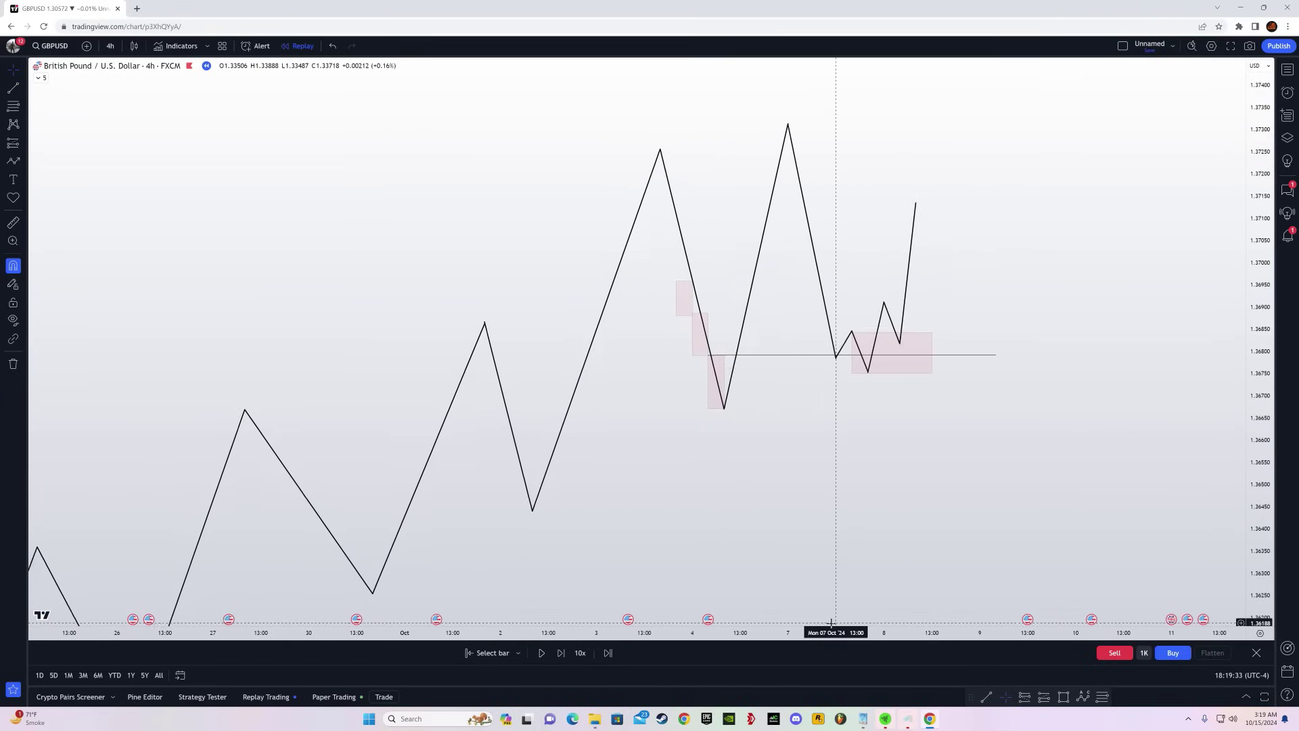
{"action": "left_click_drag", "start_coordinate": [942, 454], "coordinate": [866, 496]}
{"action": "left_click_drag", "start_coordinate": [1264, 561], "coordinate": [1258, 523]}
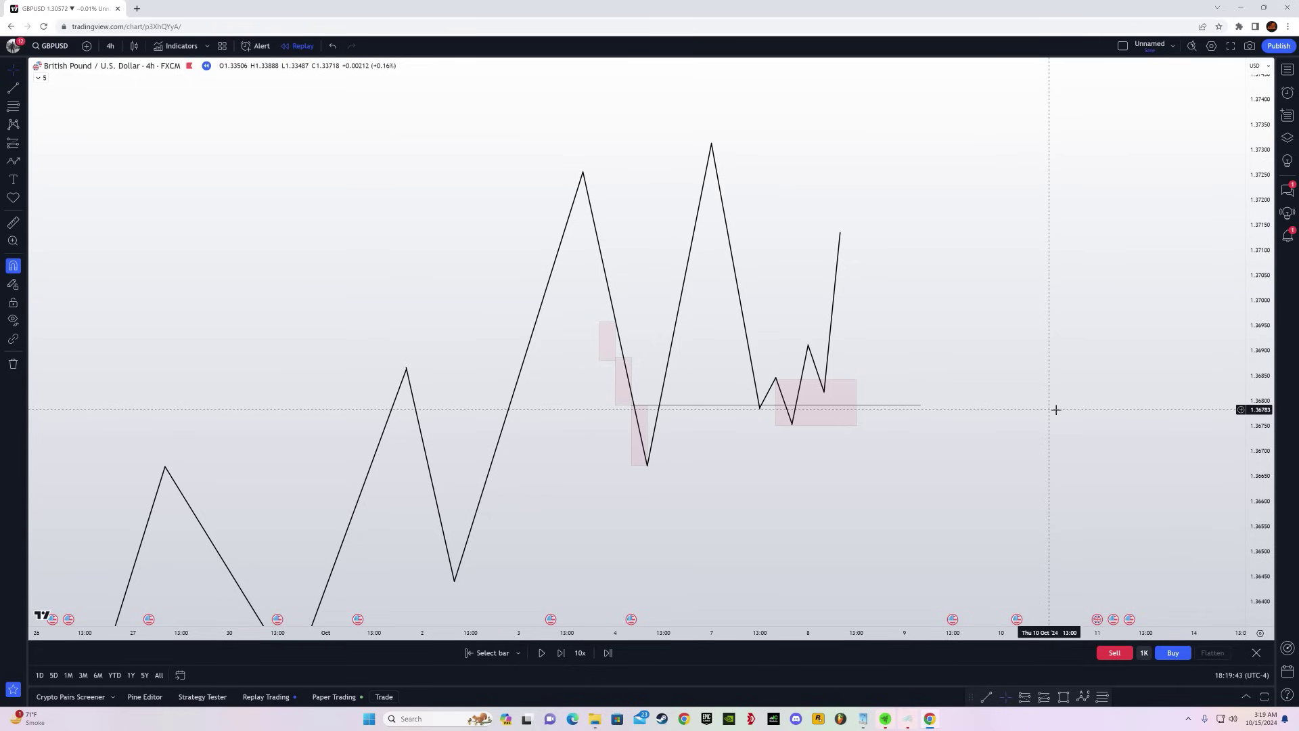
{"action": "left_click", "coordinate": [826, 405]}
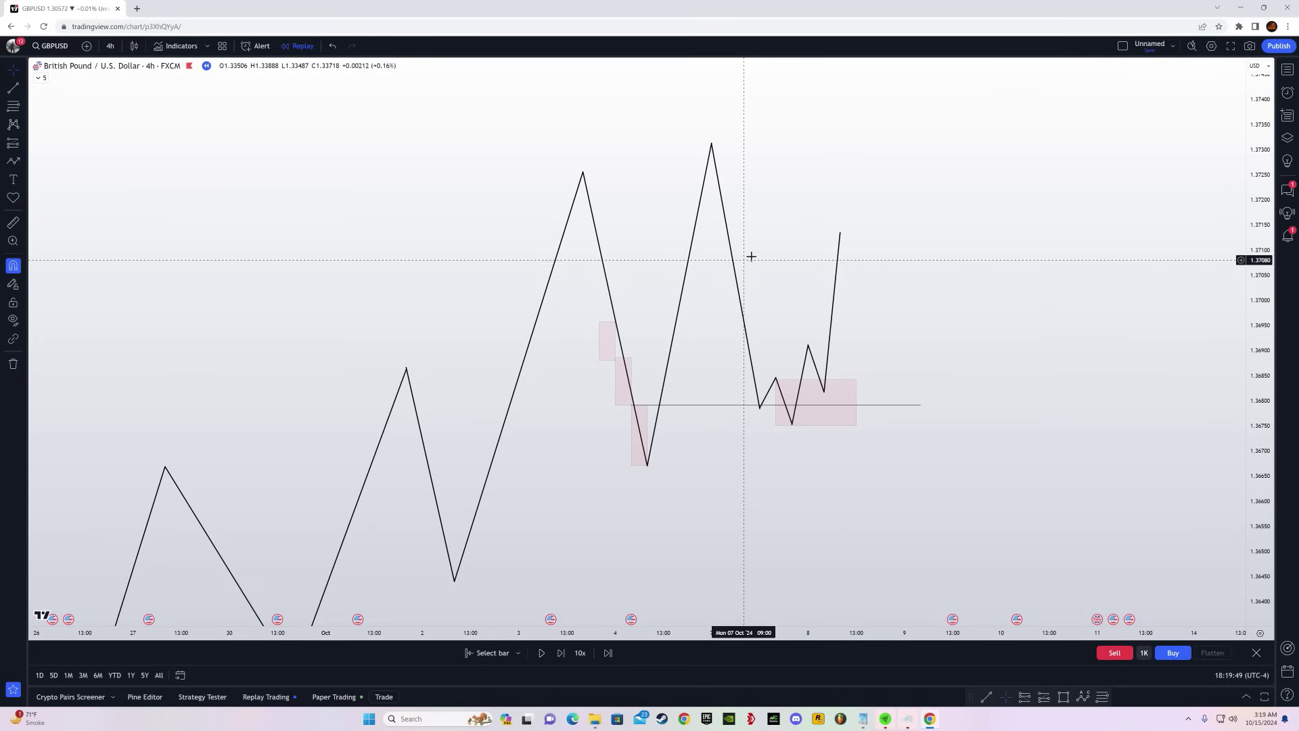
{"action": "left_click", "coordinate": [712, 145]}
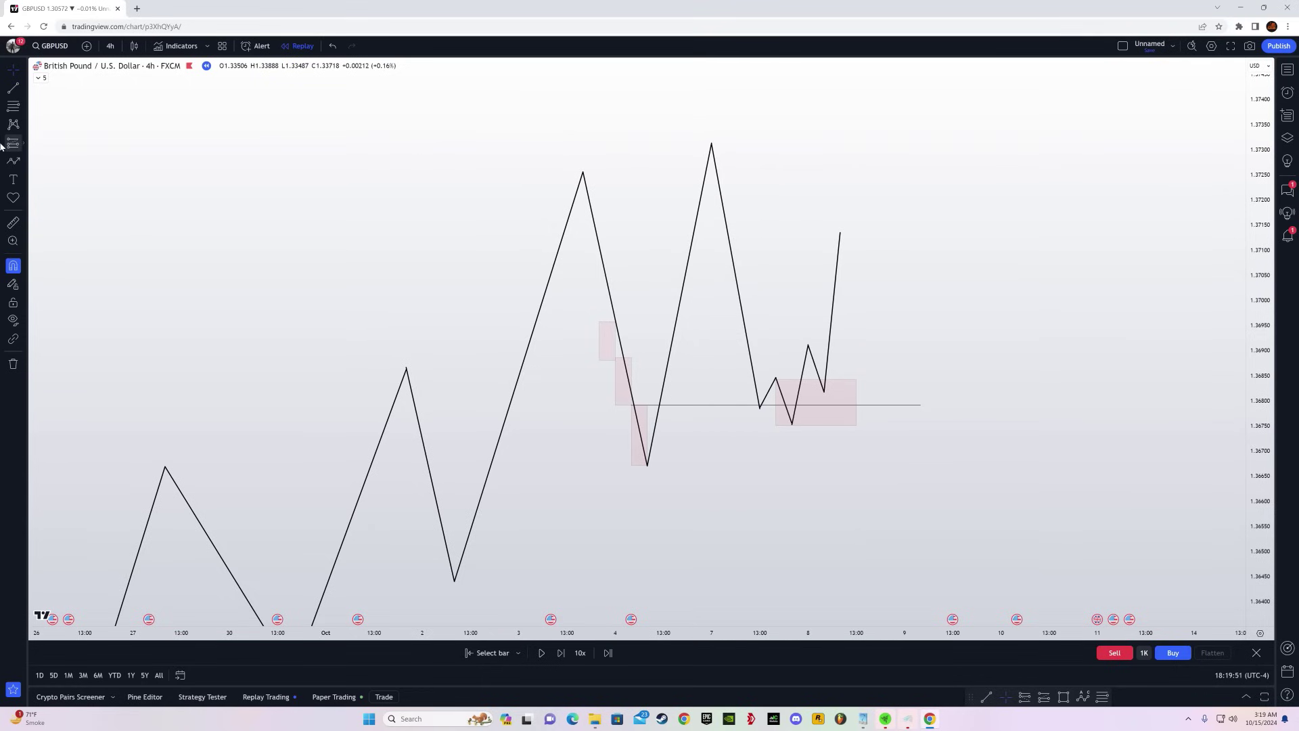
- Try a short falling path leg from the highest peak, about 1.3732, down to about 1.3717
{"action": "left_click", "coordinate": [13, 161]}
{"action": "left_click", "coordinate": [711, 140]}
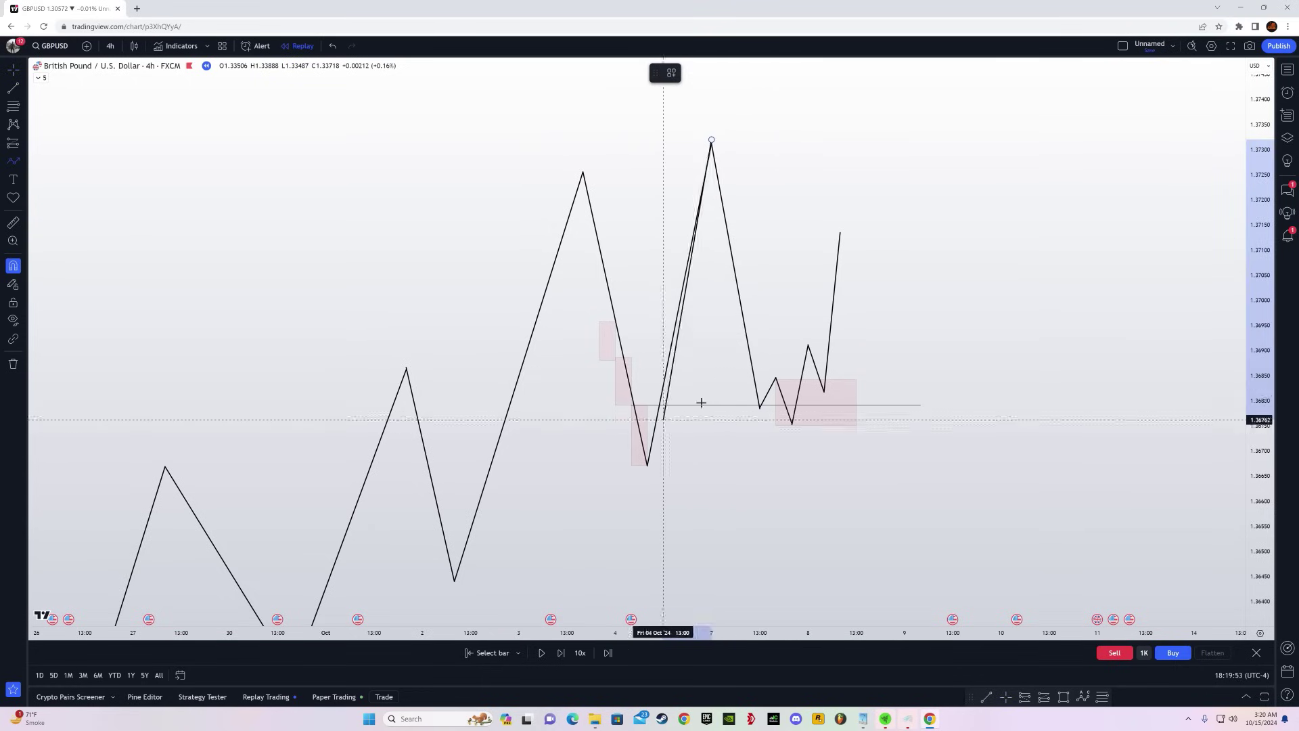
{"action": "left_click", "coordinate": [743, 216]}
{"action": "right_click", "coordinate": [770, 96]}
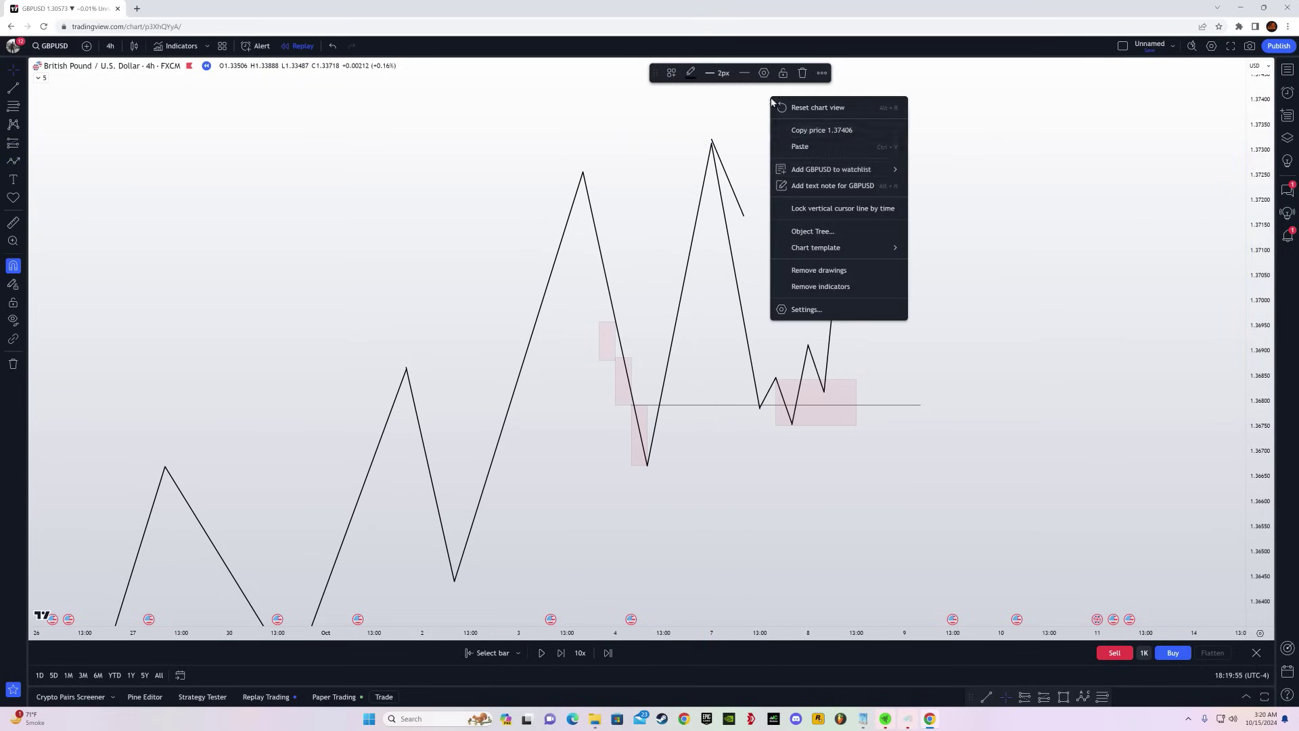
{"action": "left_click", "coordinate": [742, 240]}
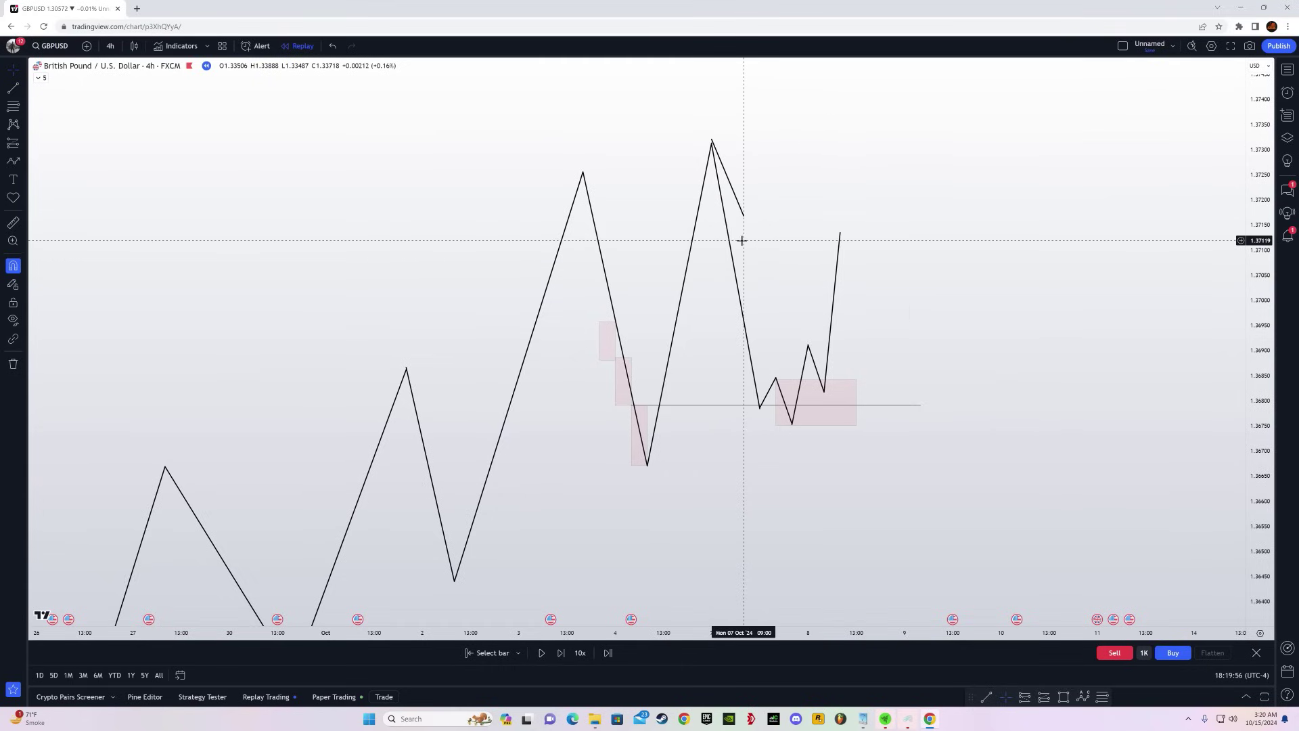
- Draw a thin rectangle at about 1.3715 to 1.3712 across the highest swing and lower the short leg's end into it
{"action": "left_click", "coordinate": [22, 167]}
{"action": "left_click", "coordinate": [58, 334]}
{"action": "left_click", "coordinate": [679, 225]}
{"action": "left_click", "coordinate": [823, 240]}
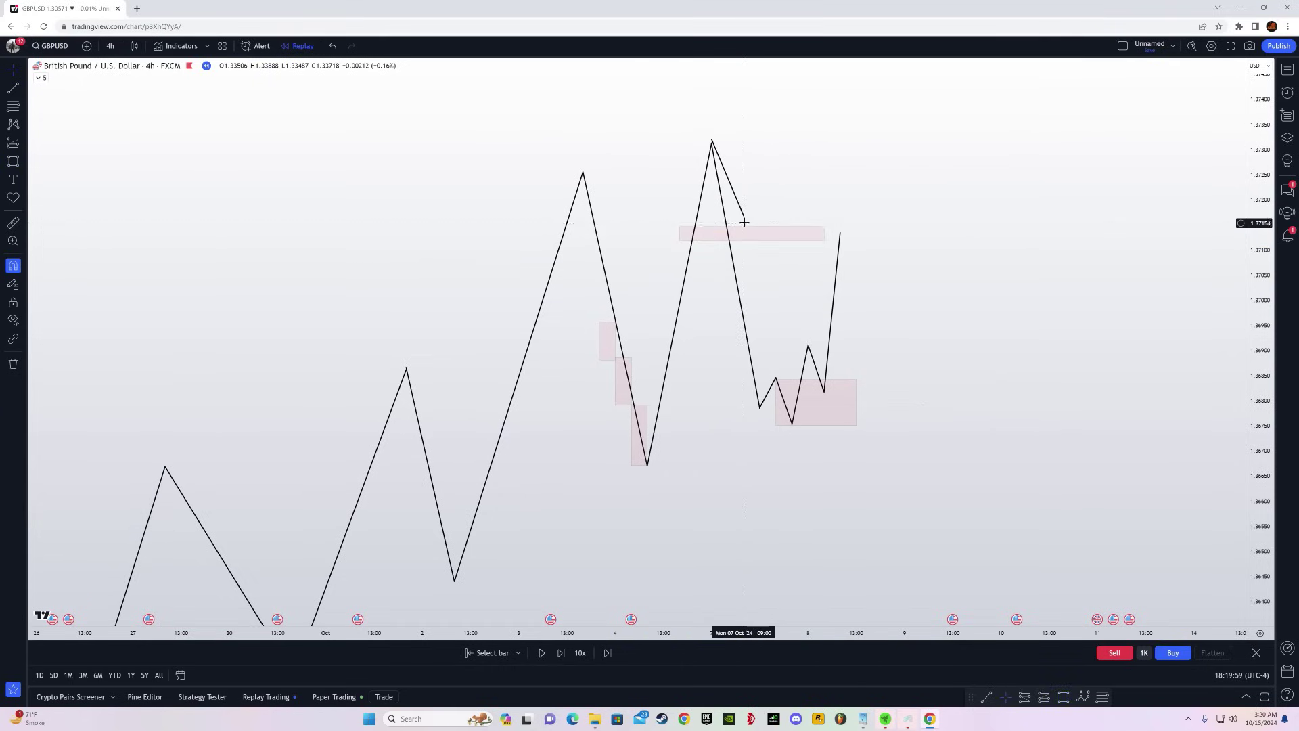
{"action": "left_click_drag", "start_coordinate": [744, 216], "coordinate": [744, 234]}
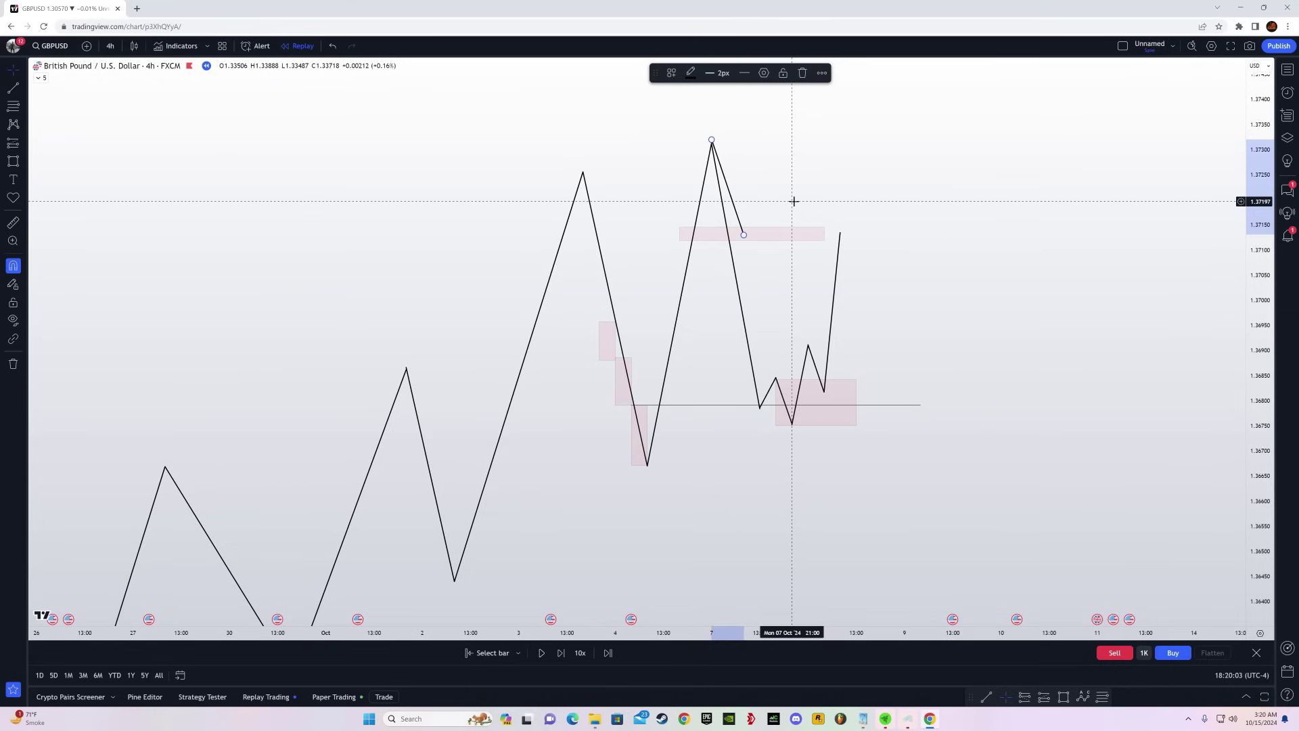
- Undo the thin rectangle and the short falling leg near the highest peak
{"action": "left_click", "coordinate": [770, 231]}
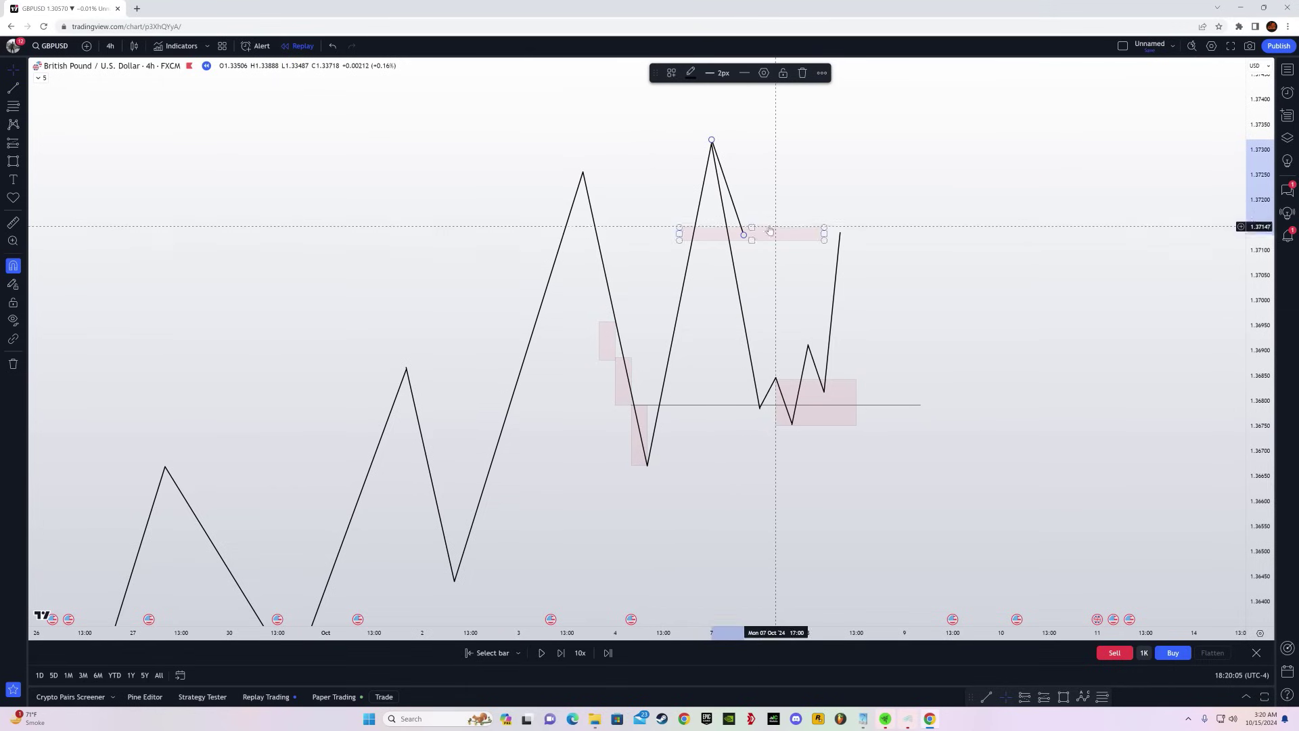
{"action": "key", "text": "ctrl+z"}
{"action": "key", "text": "ctrl+z"}
{"action": "key", "text": "ctrl+z"}
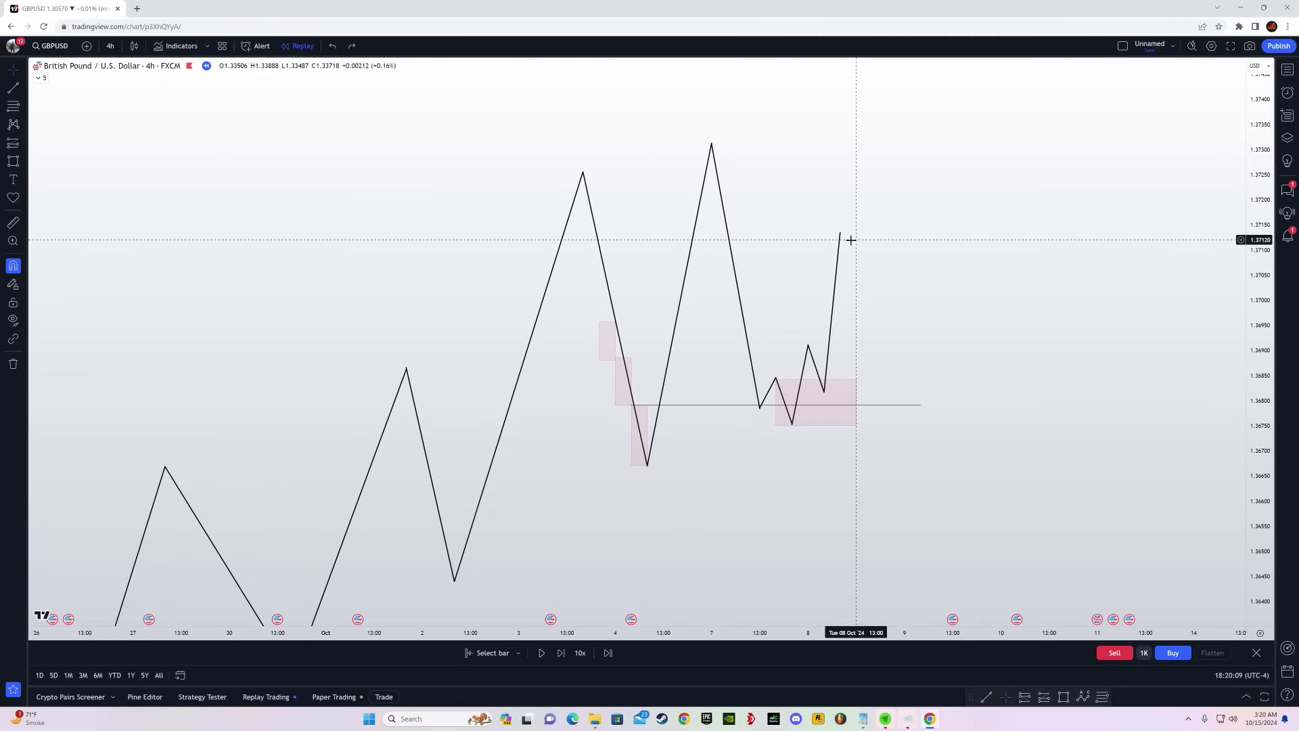
- Try a horizontal line from the swing high at about 1.3667 across to the next rising leg
{"action": "left_click_drag", "start_coordinate": [1259, 339], "coordinate": [1193, 343]}
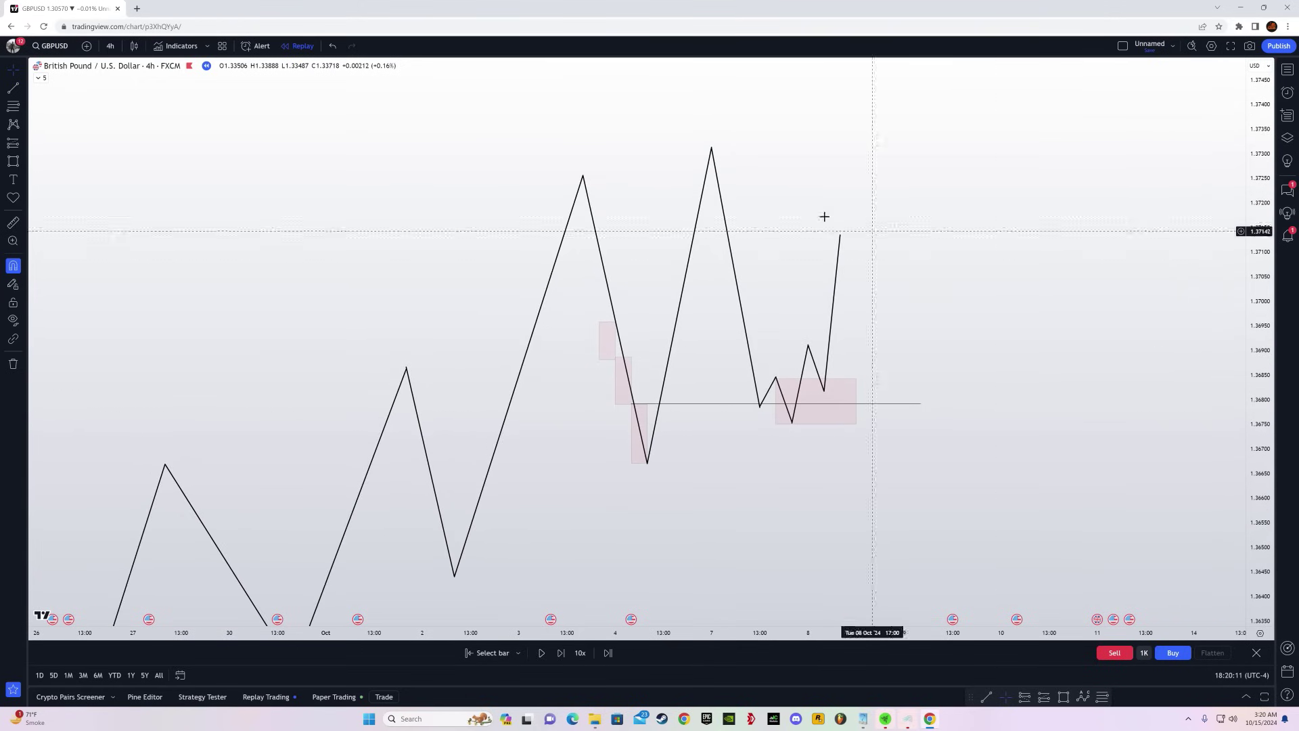
{"action": "left_click_drag", "start_coordinate": [825, 286], "coordinate": [825, 359]}
{"action": "left_click_drag", "start_coordinate": [1257, 398], "coordinate": [1204, 542]}
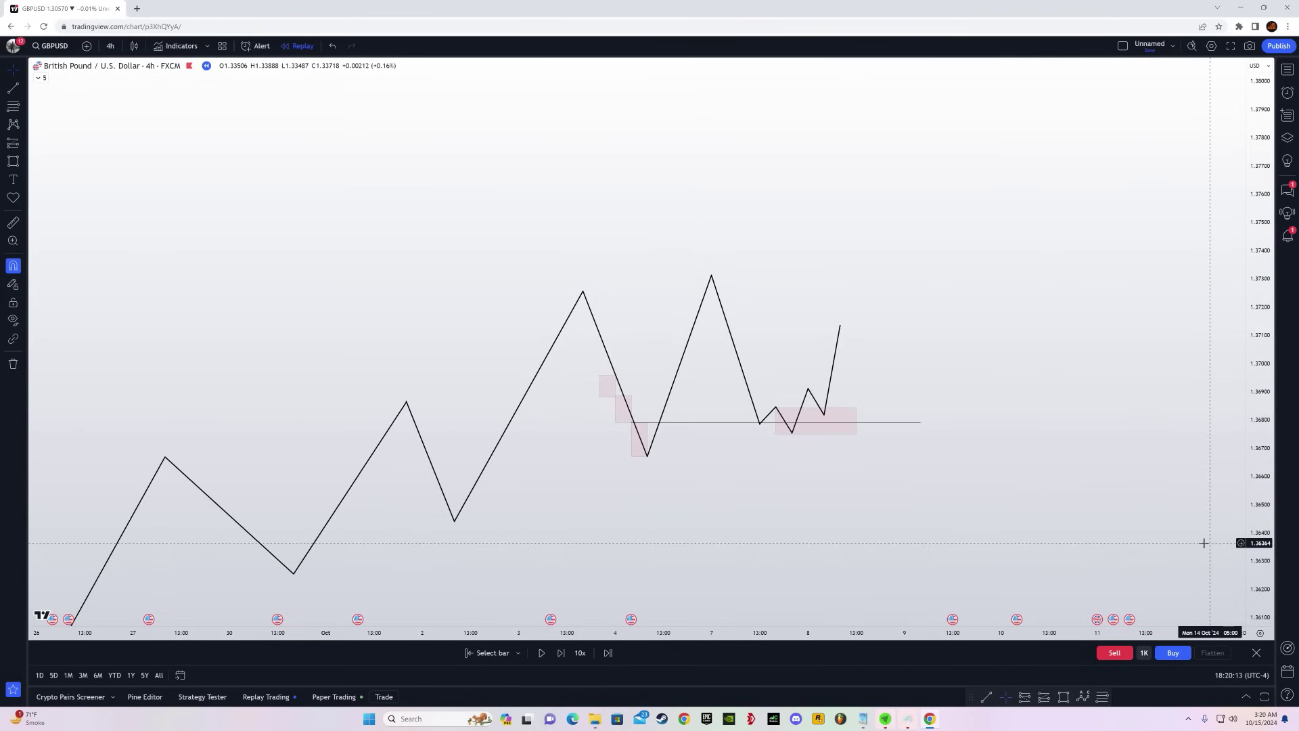
{"action": "left_click_drag", "start_coordinate": [735, 633], "coordinate": [909, 632]}
{"action": "left_click_drag", "start_coordinate": [967, 433], "coordinate": [879, 370]}
{"action": "left_click", "coordinate": [13, 88]}
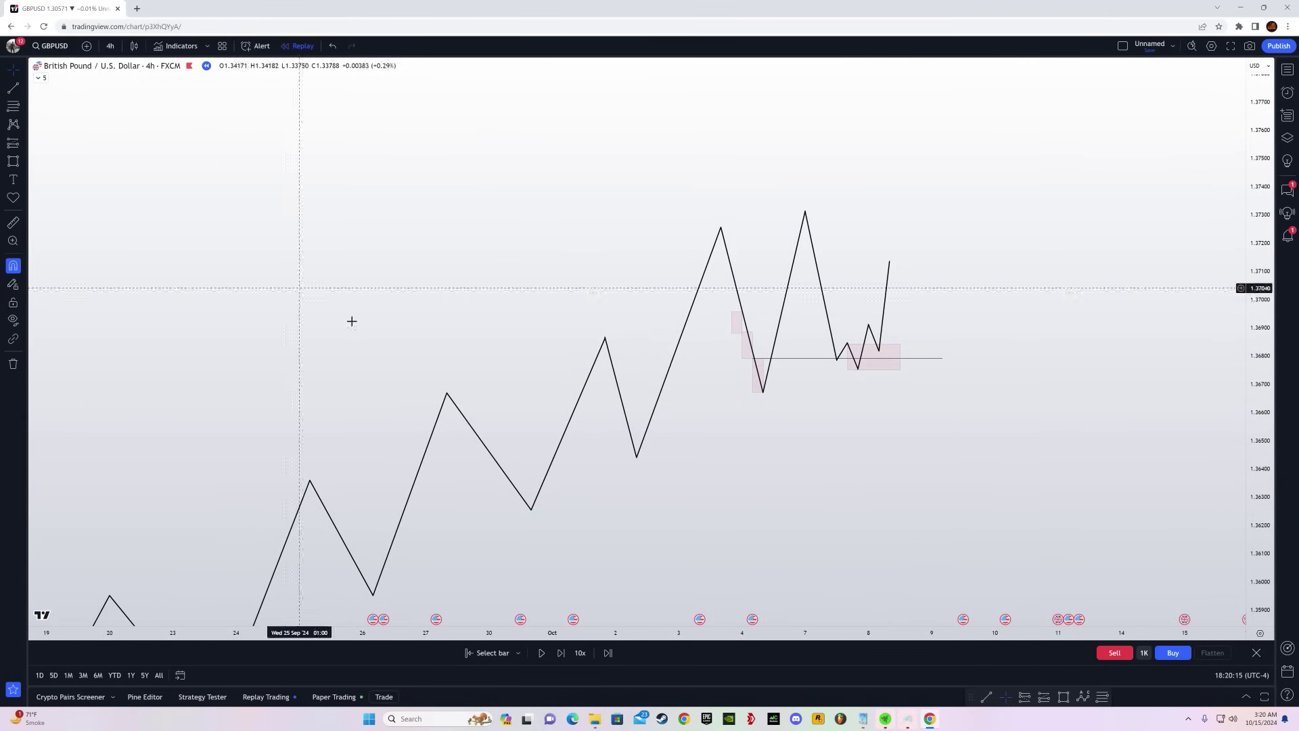
{"action": "left_click", "coordinate": [447, 394]}
{"action": "left_click", "coordinate": [573, 393]}
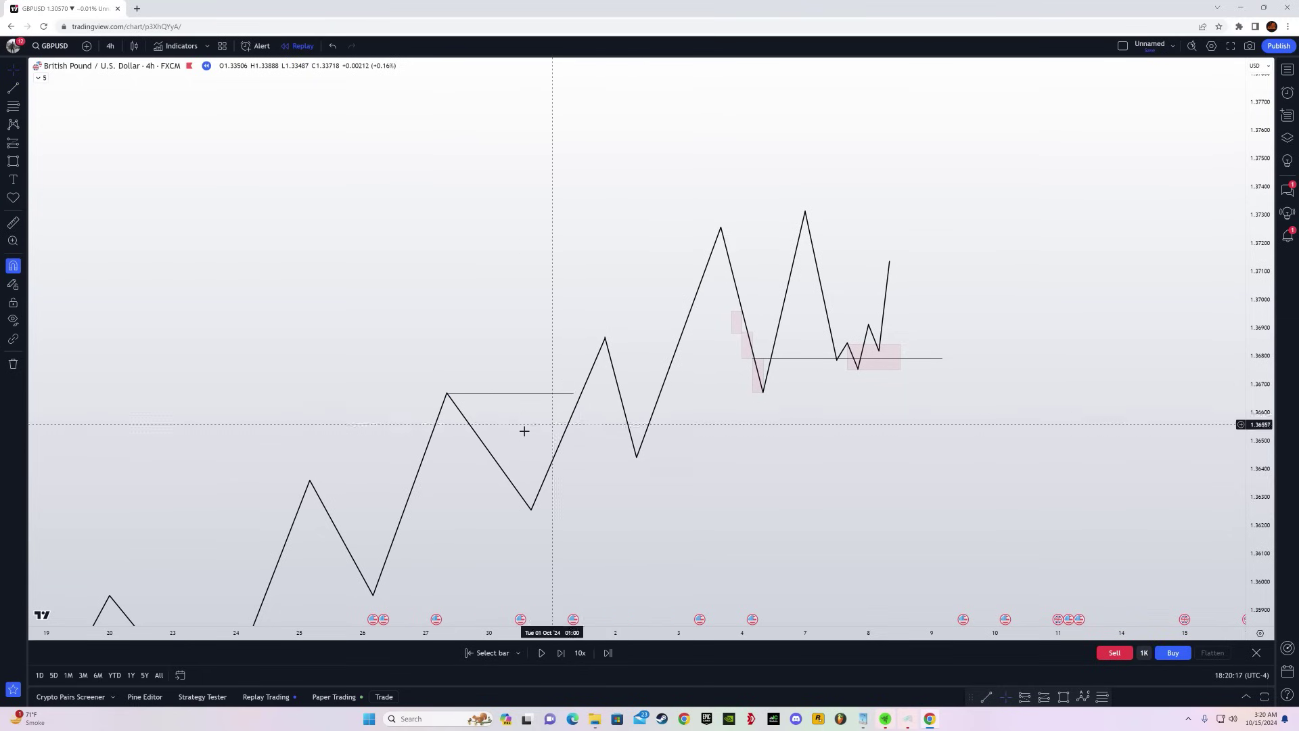
{"action": "left_click", "coordinate": [564, 394]}
- Examine the sequence of rising swing highs and lows leading up to the key level
{"action": "left_click_drag", "start_coordinate": [921, 448], "coordinate": [826, 456]}
{"action": "left_click_drag", "start_coordinate": [577, 515], "coordinate": [691, 417]}
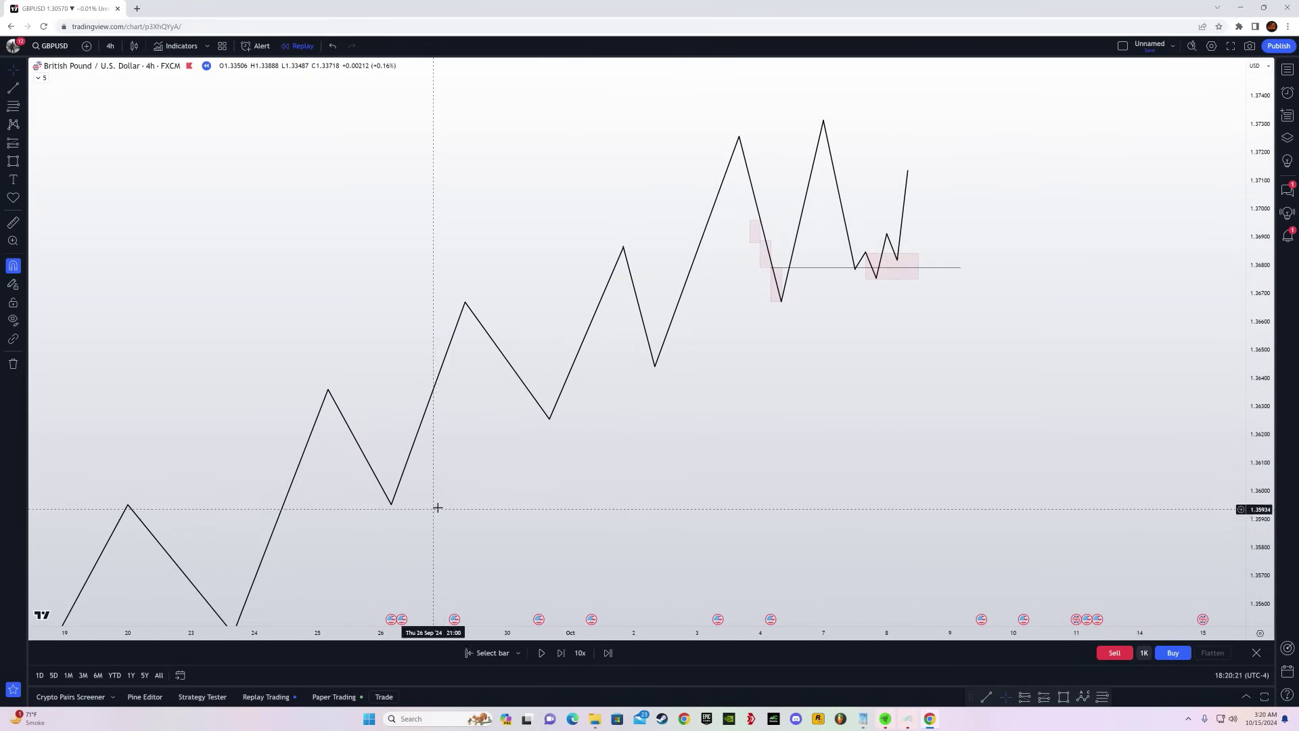
{"action": "left_click_drag", "start_coordinate": [821, 339], "coordinate": [789, 439]}
{"action": "left_click_drag", "start_coordinate": [944, 628], "coordinate": [982, 628]}
{"action": "left_click_drag", "start_coordinate": [1261, 452], "coordinate": [1261, 528]}
{"action": "left_click_drag", "start_coordinate": [1028, 511], "coordinate": [1040, 450]}
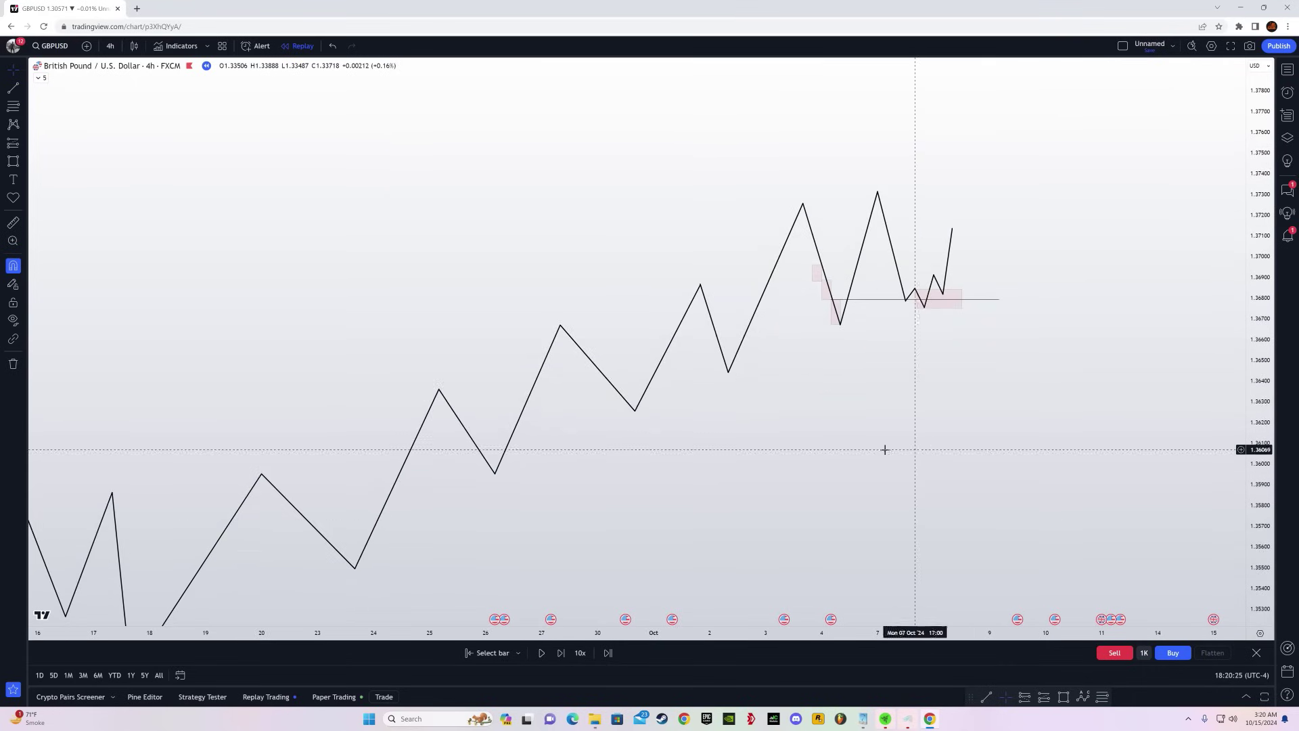
{"action": "left_click_drag", "start_coordinate": [867, 446], "coordinate": [812, 469]}
{"action": "left_click_drag", "start_coordinate": [1263, 488], "coordinate": [1262, 372]}
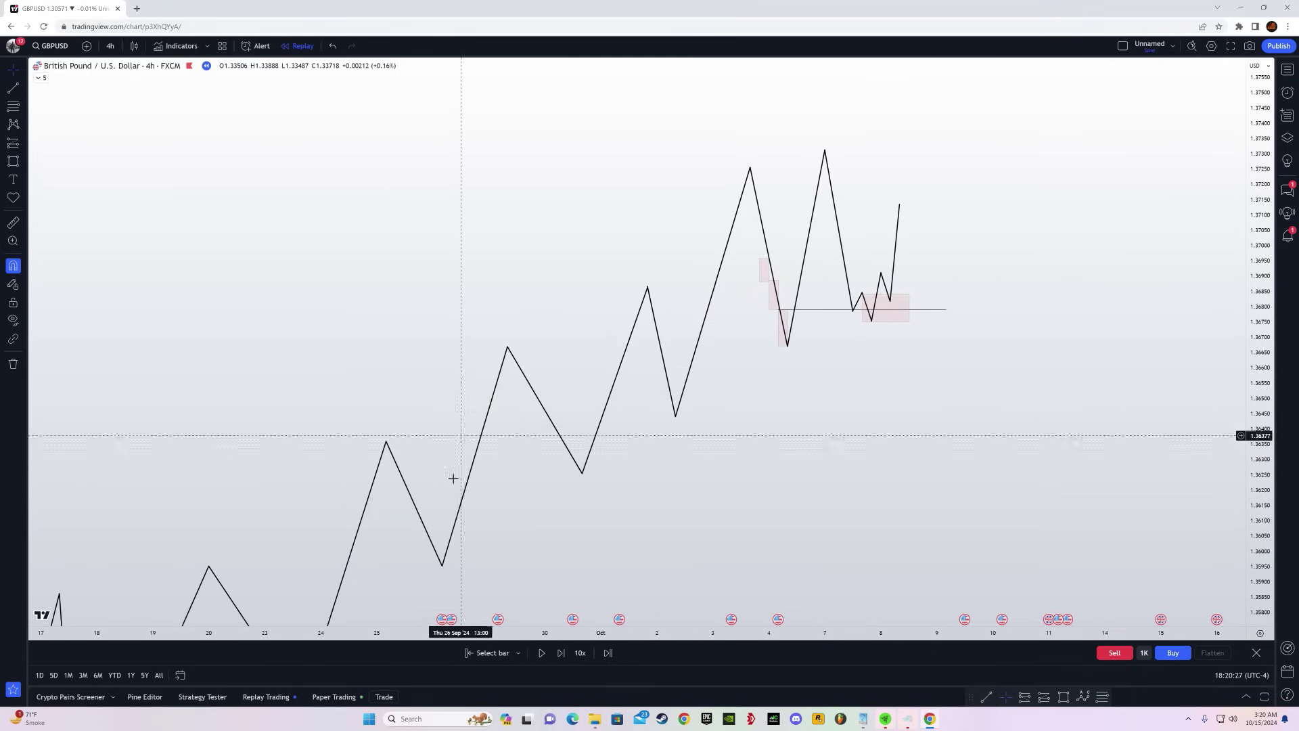
{"action": "left_click_drag", "start_coordinate": [905, 311], "coordinate": [924, 596]}
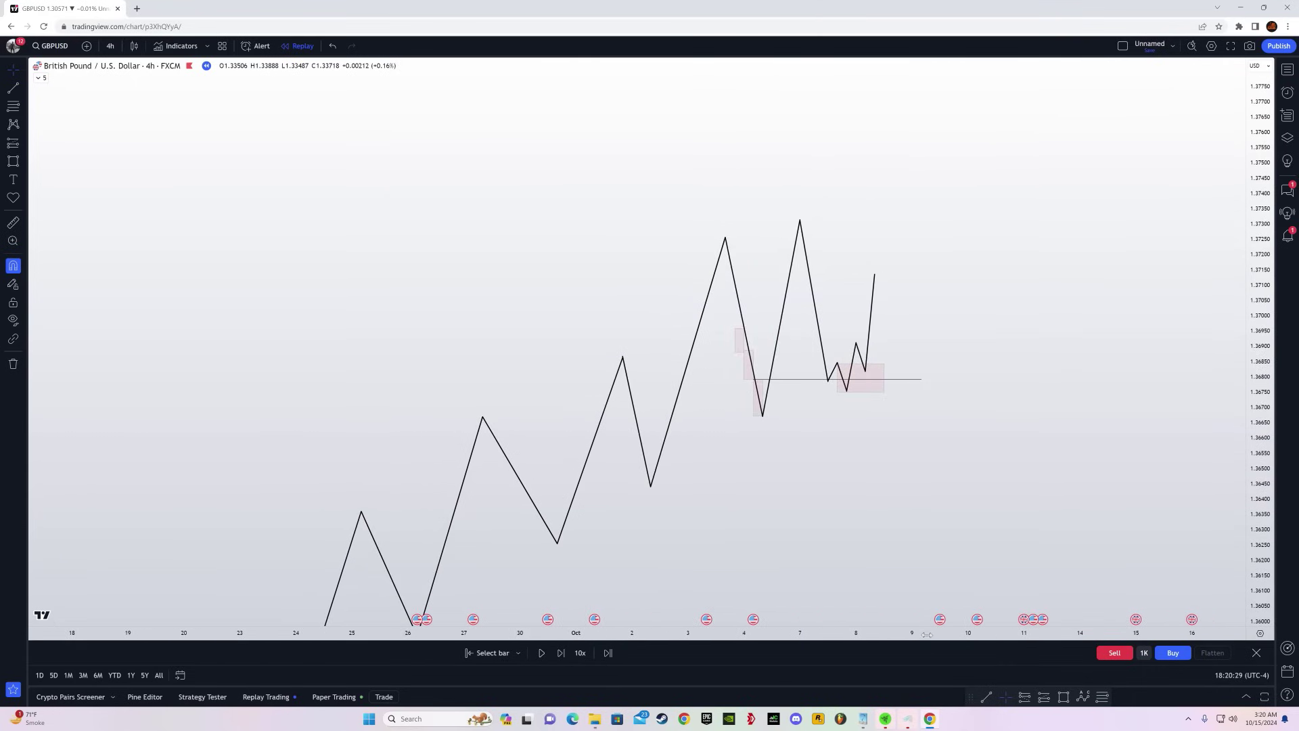
- Draw two thin rectangles across the final rising leg, at about 1.3702 to 1.3699 and 1.3691 to 1.3688
{"action": "scroll", "coordinate": [876, 290], "scroll_direction": "up", "scroll_amount": 5}
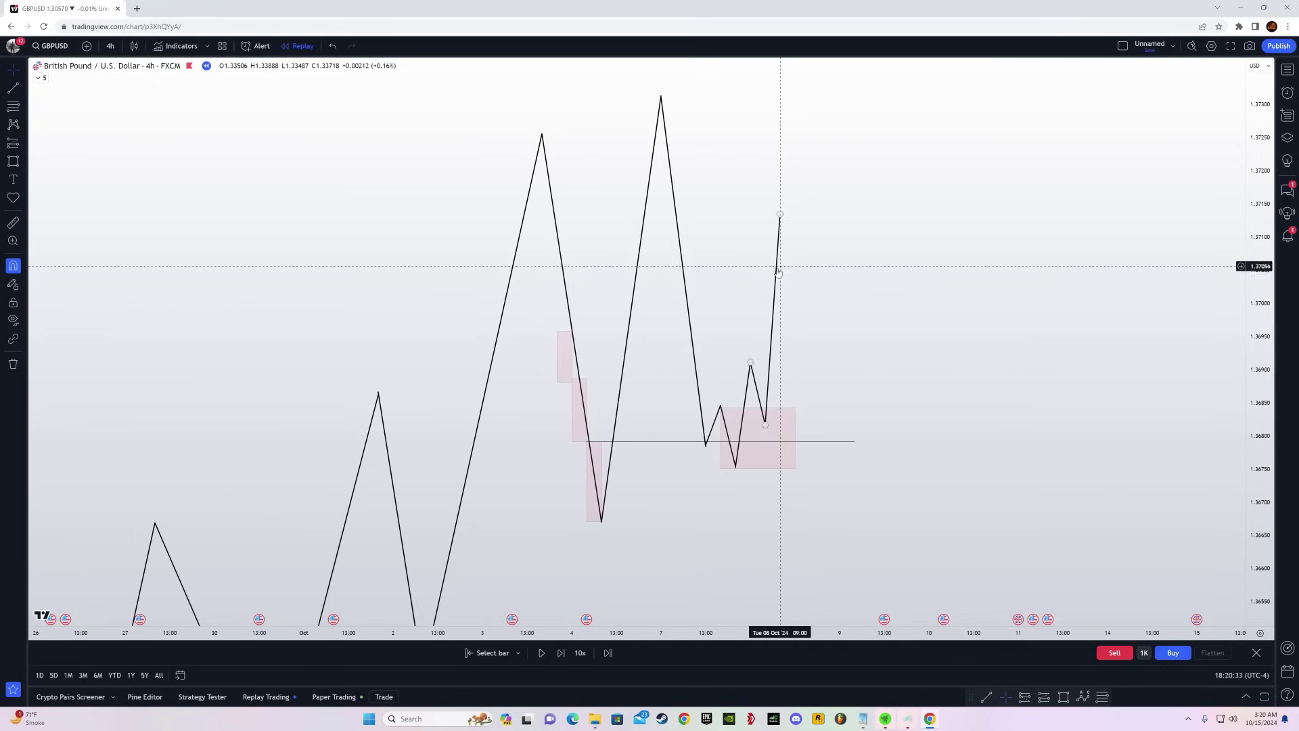
{"action": "left_click", "coordinate": [14, 163]}
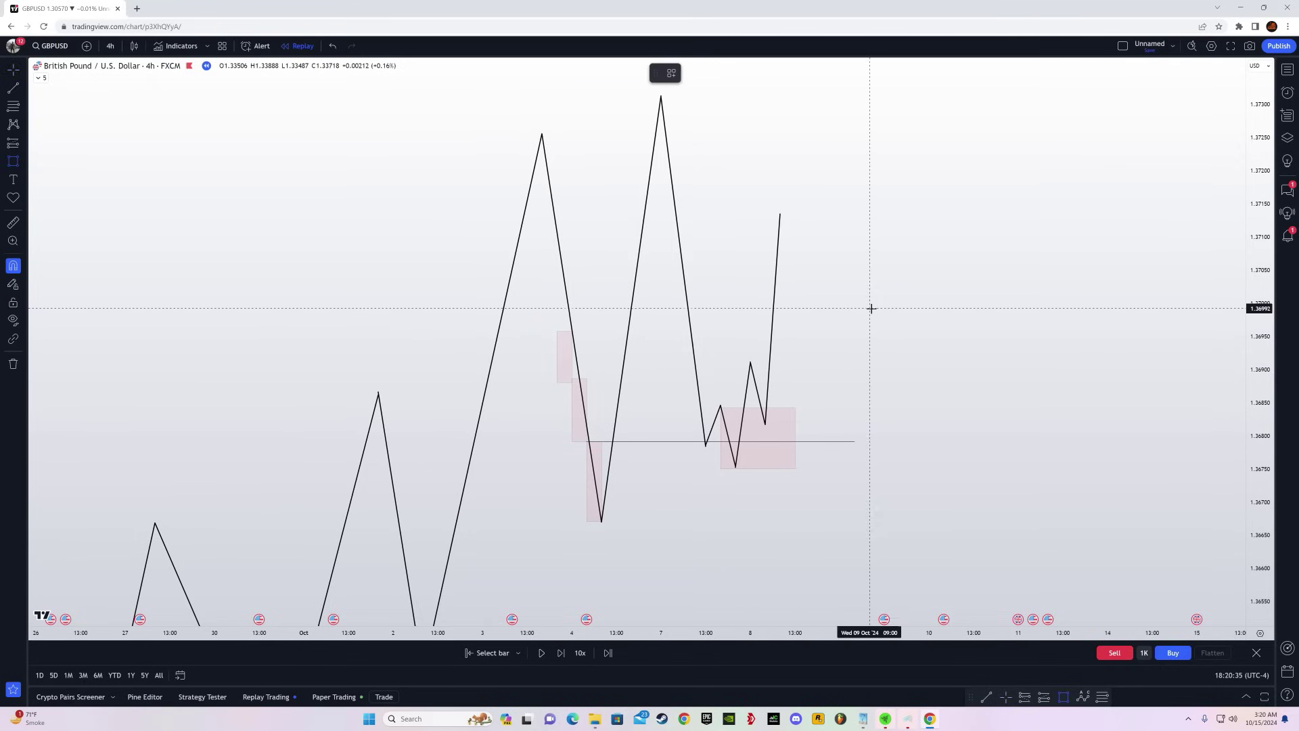
{"action": "left_click", "coordinate": [765, 291]}
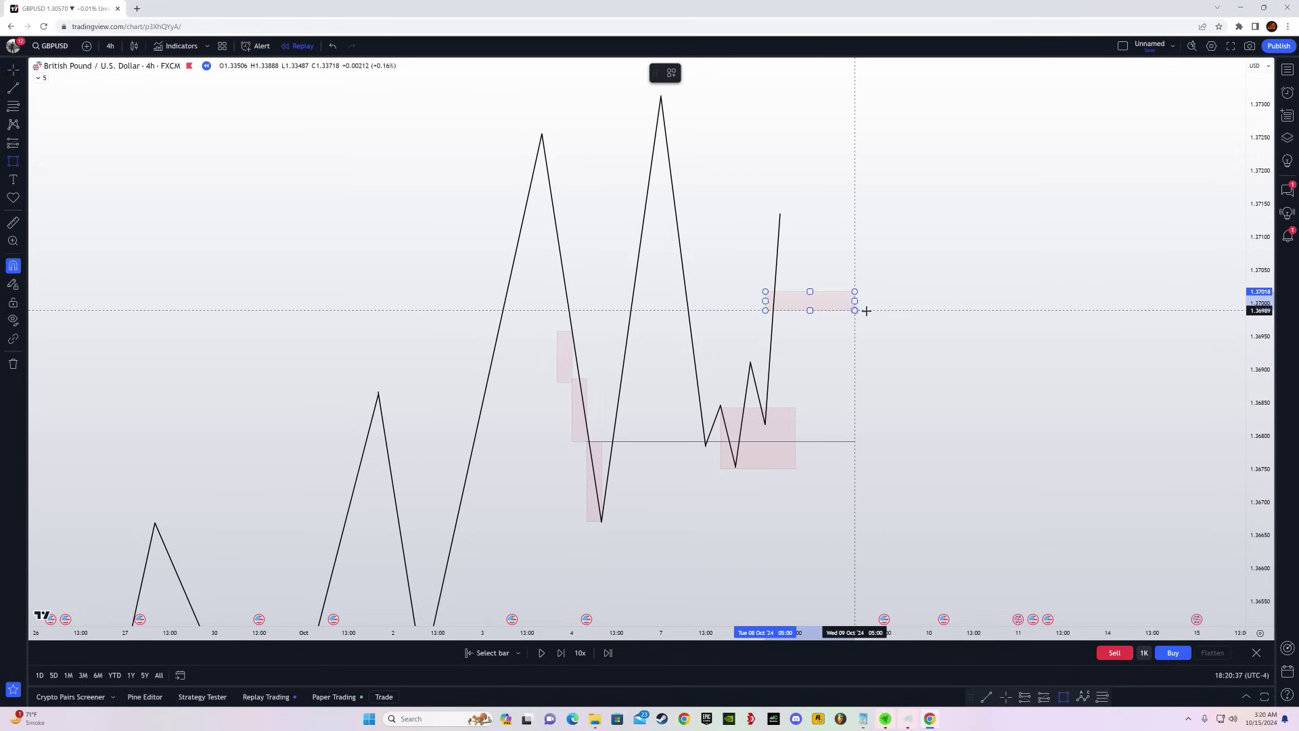
{"action": "left_click", "coordinate": [885, 310]}
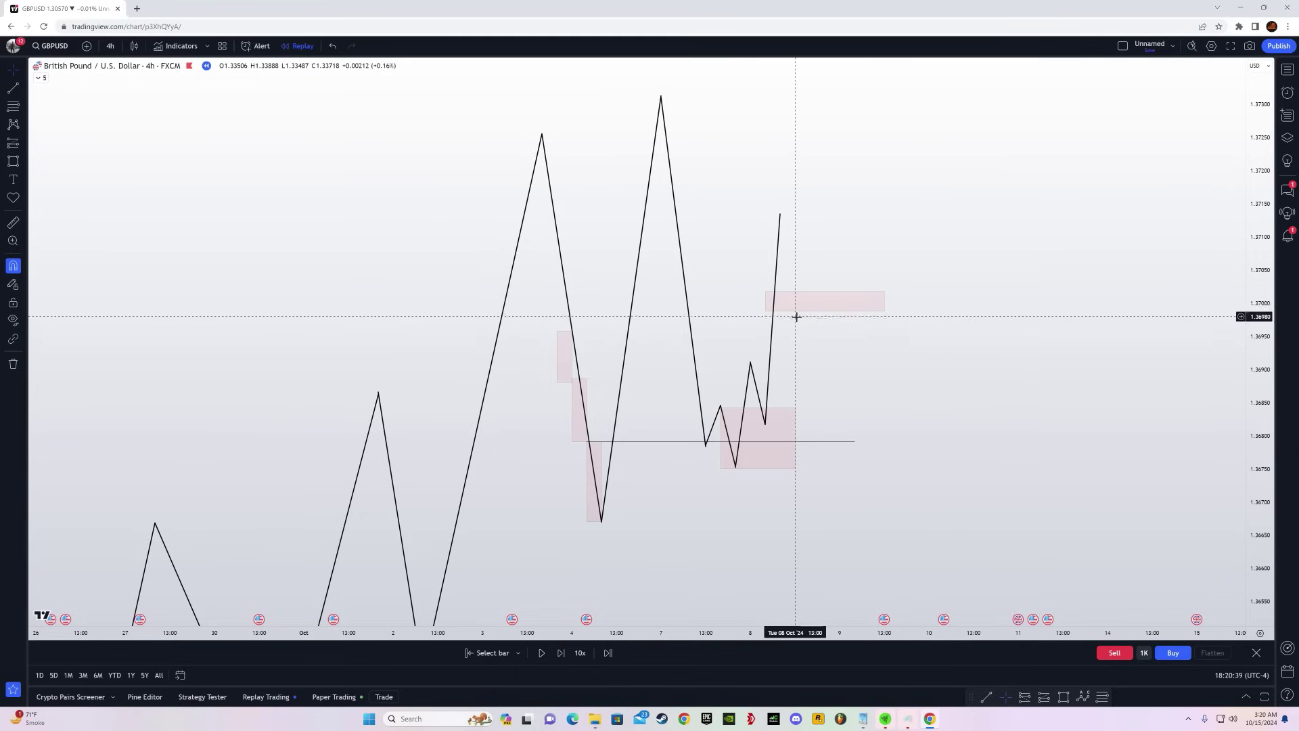
{"action": "left_click", "coordinate": [13, 160]}
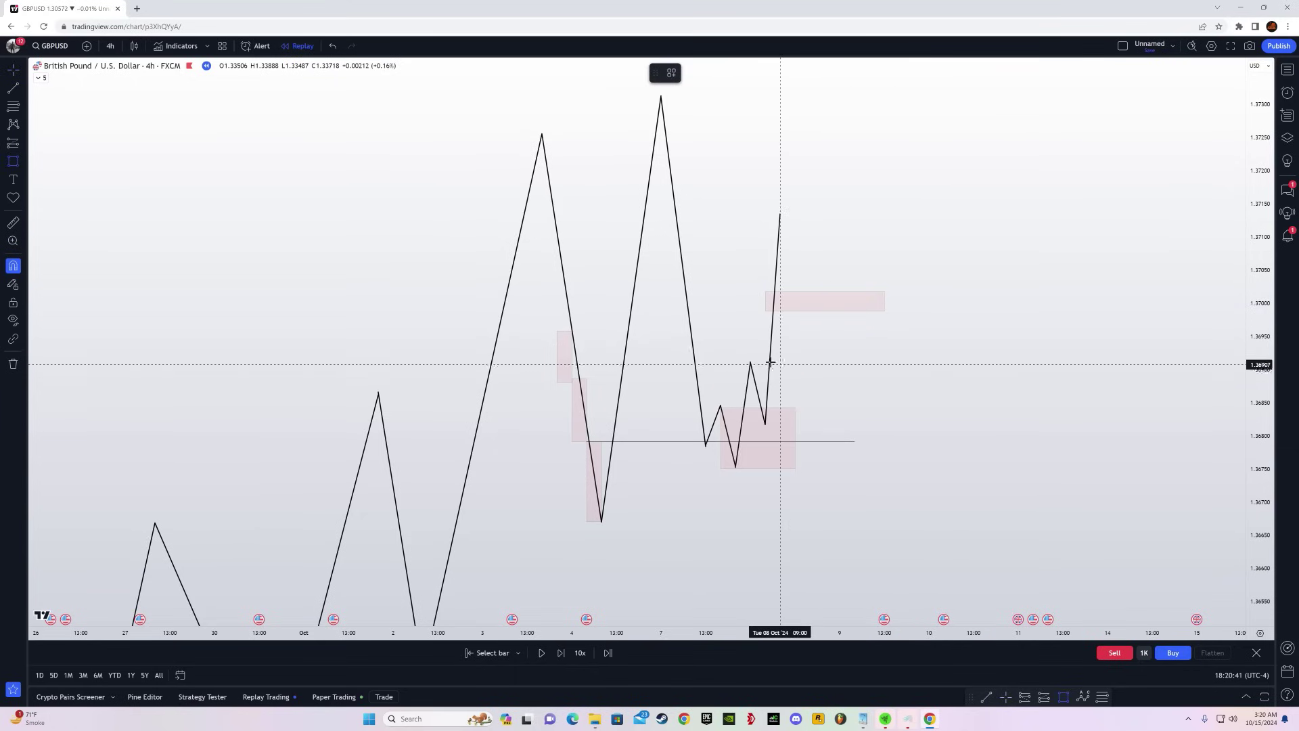
{"action": "left_click_drag", "start_coordinate": [765, 361], "coordinate": [914, 381]}
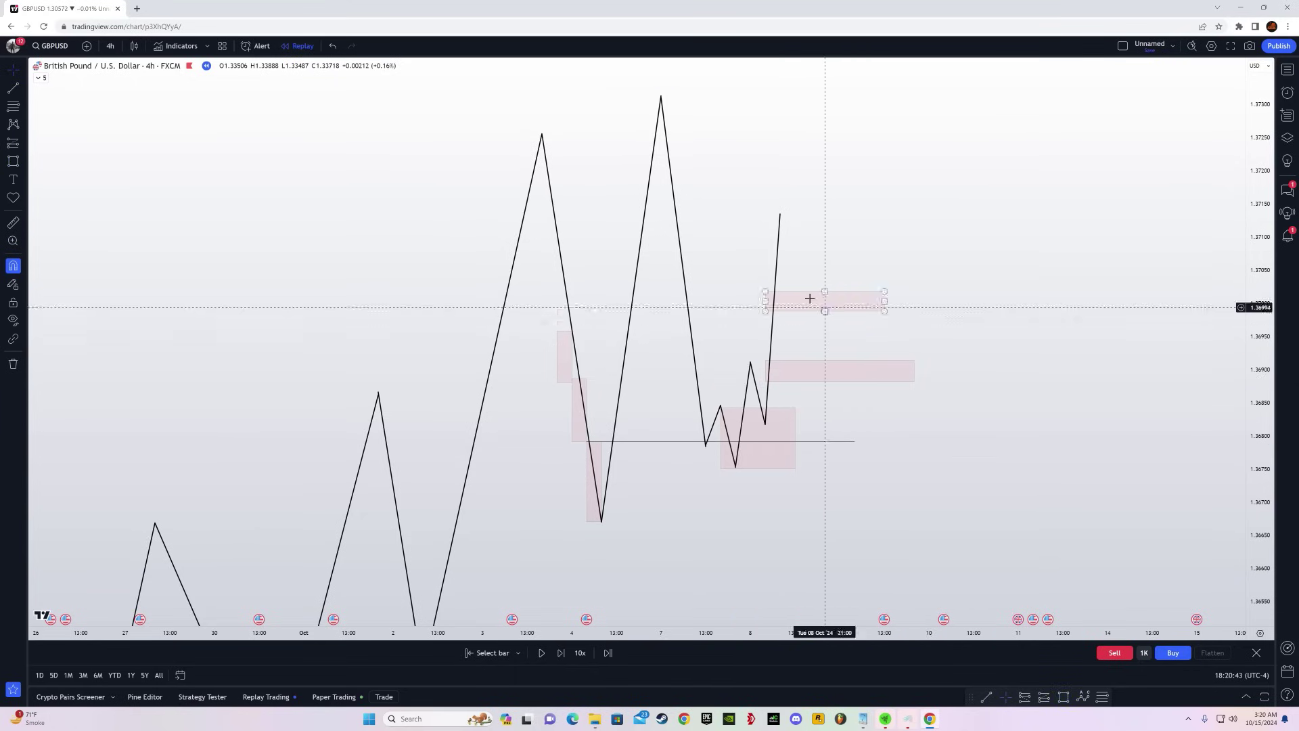
- Draw a zigzag path from the last high at about 1.3713, bouncing off the upper thin rectangle near 1.3700 and climbing to about 1.3728
{"action": "left_click", "coordinate": [24, 164]}
{"action": "left_click", "coordinate": [88, 371]}
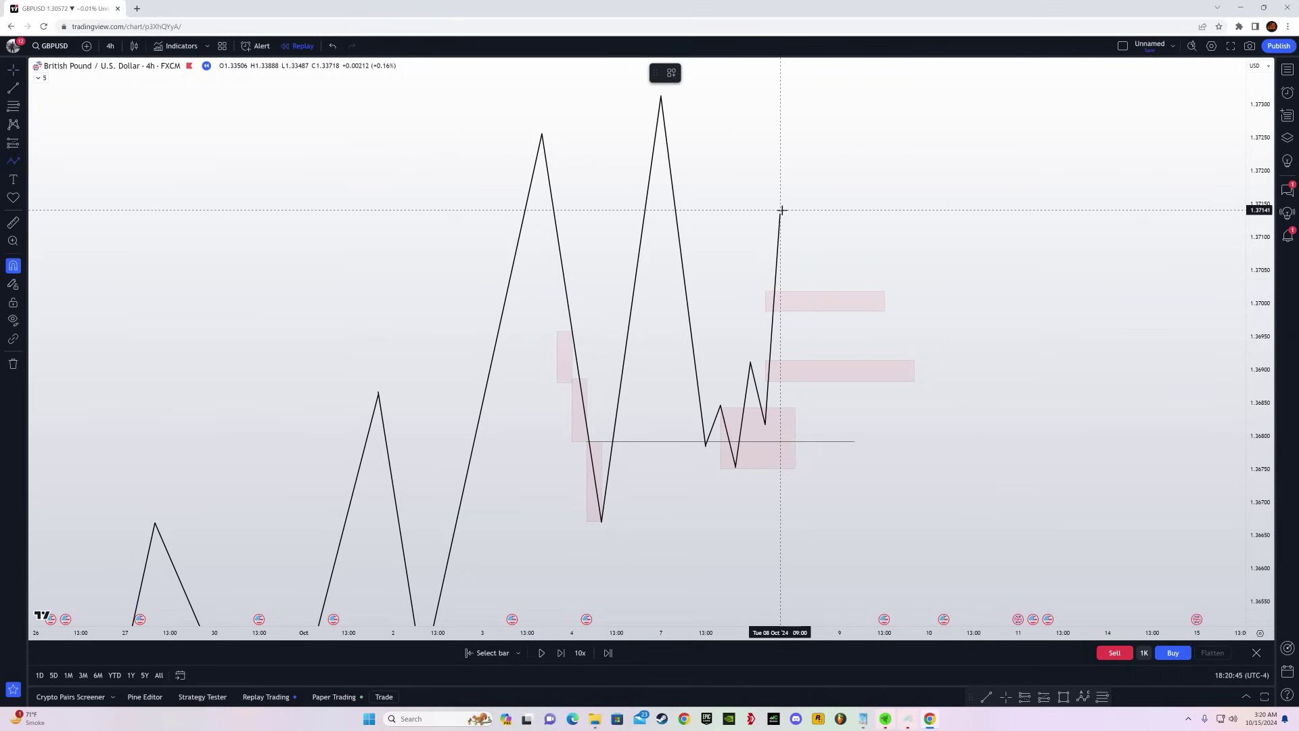
{"action": "left_click", "coordinate": [780, 215]}
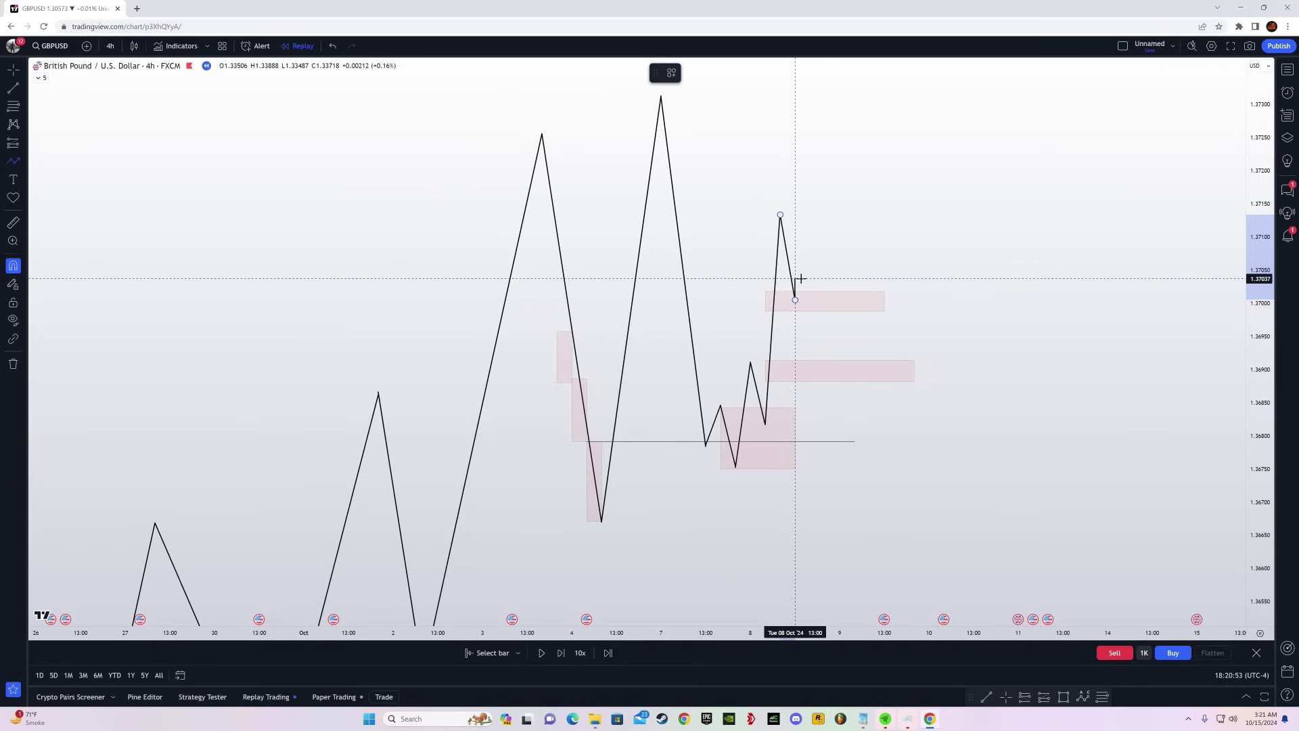
{"action": "left_click", "coordinate": [809, 277]}
{"action": "left_click", "coordinate": [825, 304]}
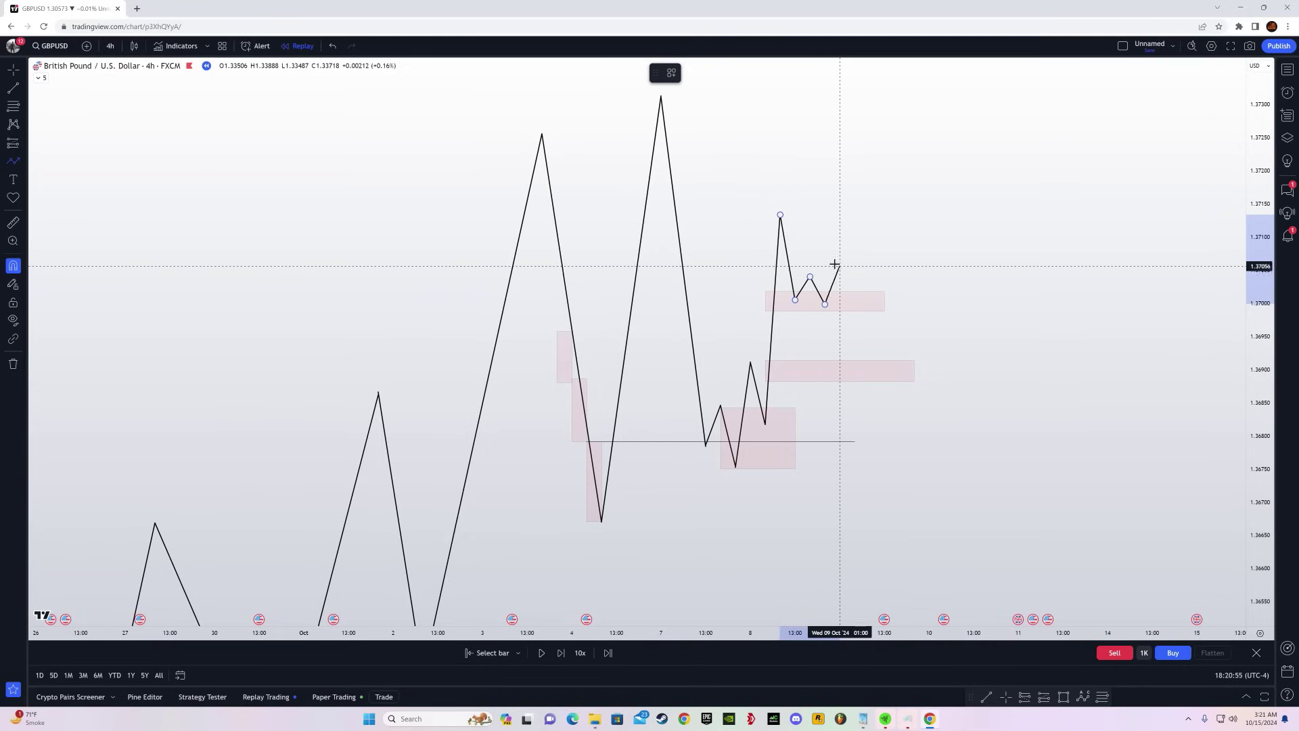
{"action": "left_click", "coordinate": [869, 195]}
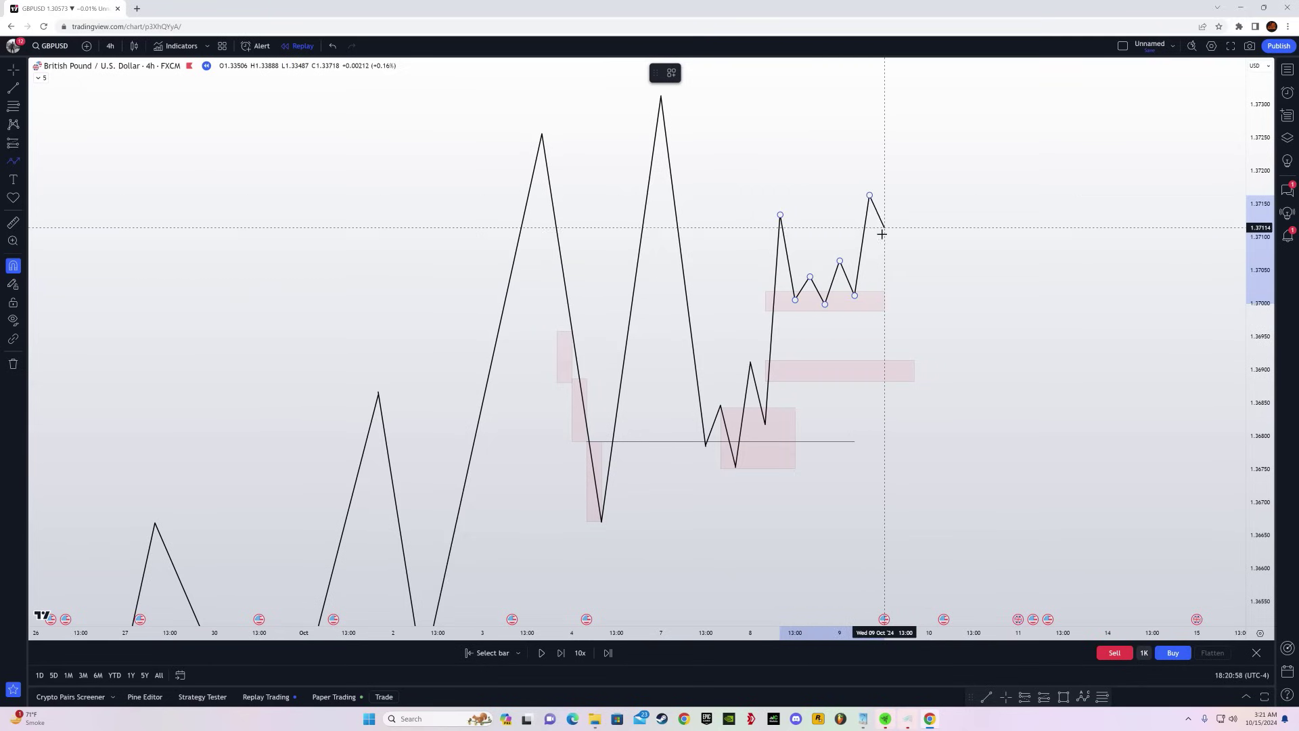
{"action": "left_click", "coordinate": [899, 275]}
{"action": "left_click", "coordinate": [914, 280]}
{"action": "left_click", "coordinate": [944, 163]}
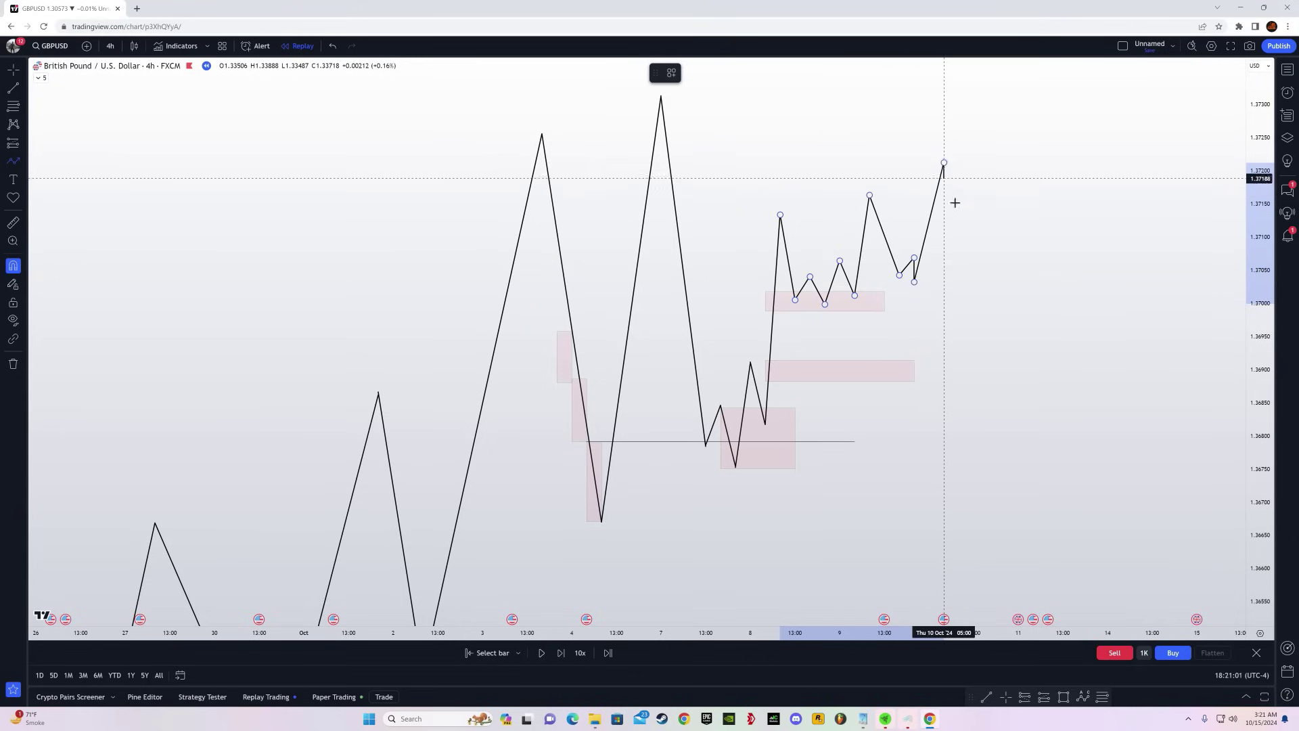
{"action": "left_click", "coordinate": [958, 216]}
{"action": "double_click", "coordinate": [973, 118]}
{"action": "left_click_drag", "start_coordinate": [1067, 267], "coordinate": [1067, 269]}
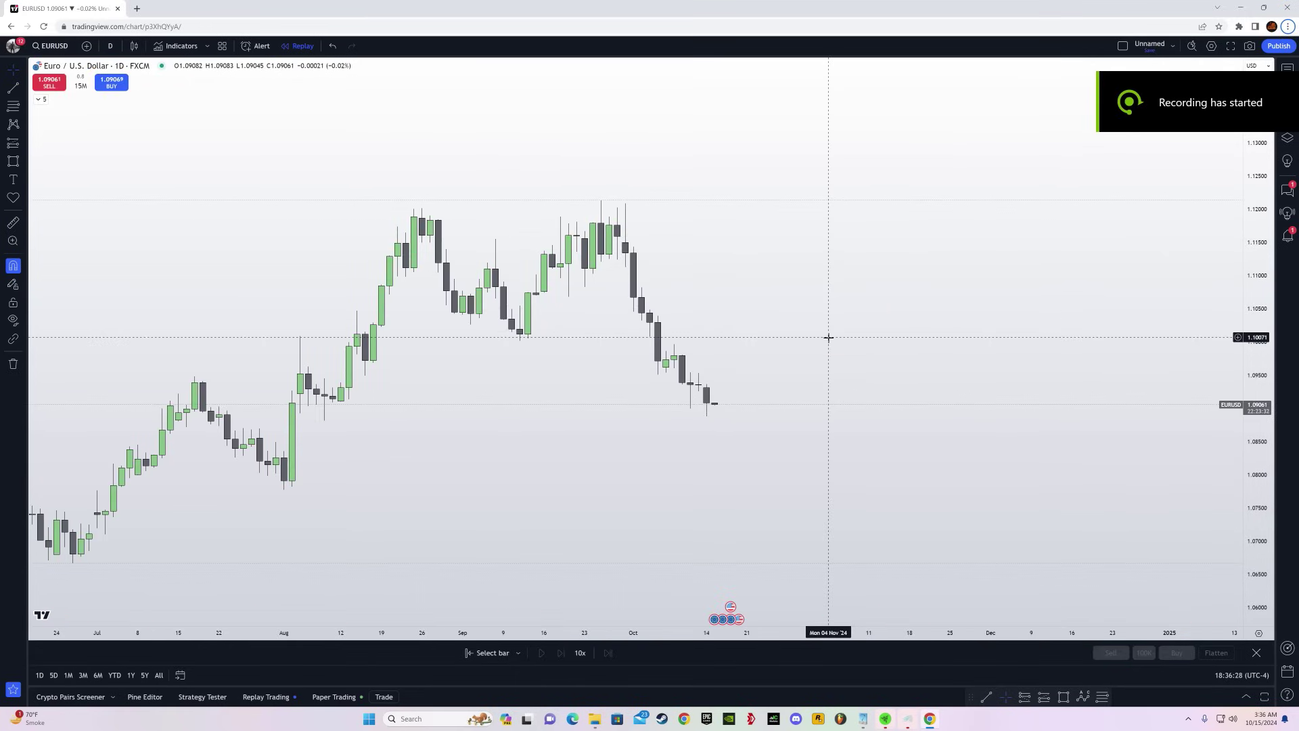
- Examine the swing highs and lows of the EURUSD daily chart back through 2023
{"action": "left_click_drag", "start_coordinate": [501, 422], "coordinate": [623, 412]}
{"action": "left_click_drag", "start_coordinate": [780, 404], "coordinate": [906, 461]}
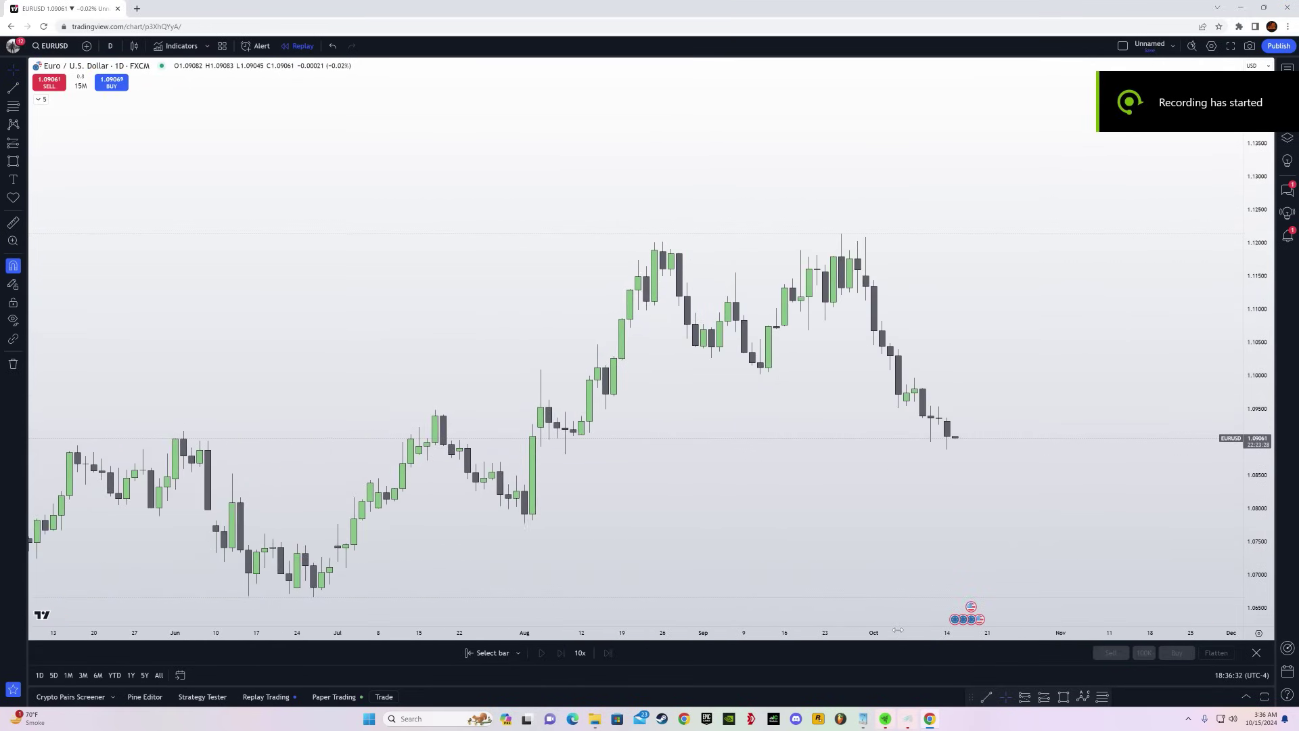
{"action": "left_click_drag", "start_coordinate": [897, 630], "coordinate": [1012, 630]}
{"action": "left_click_drag", "start_coordinate": [1104, 508], "coordinate": [964, 437]}
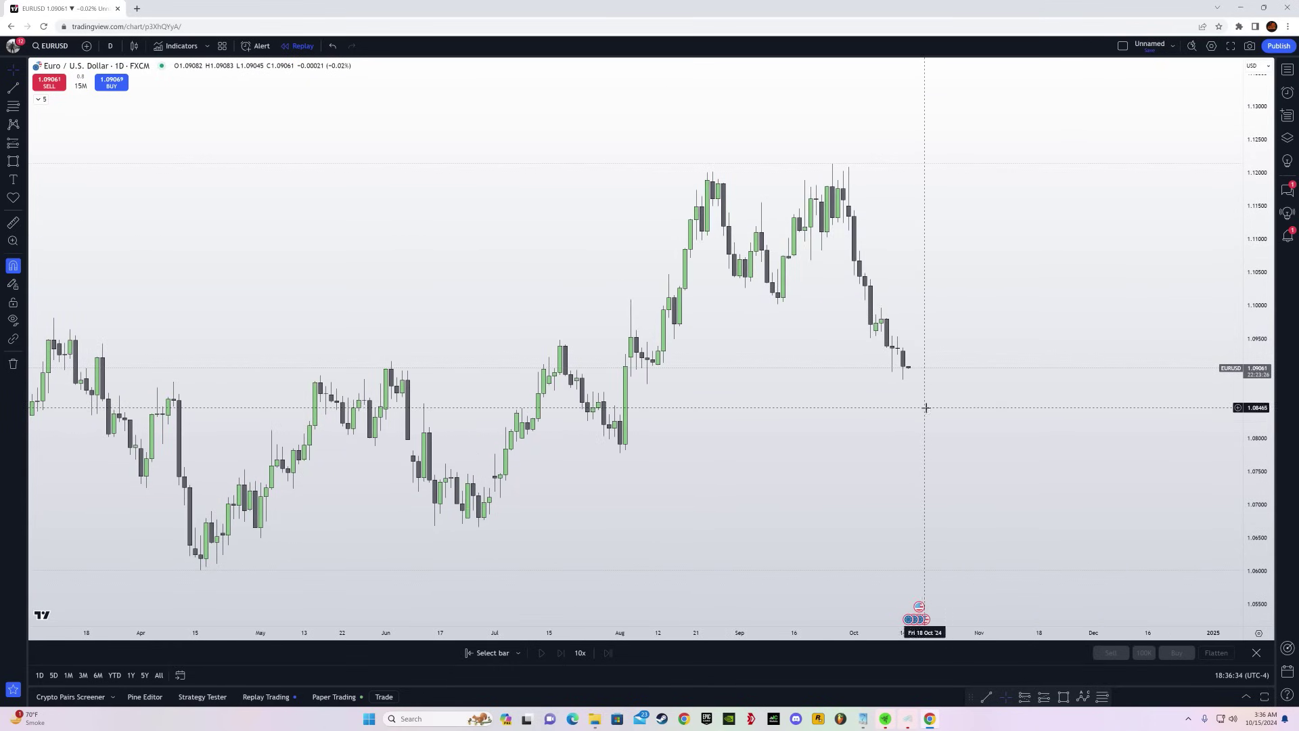
{"action": "scroll", "coordinate": [925, 621], "scroll_direction": "down", "scroll_amount": 5}
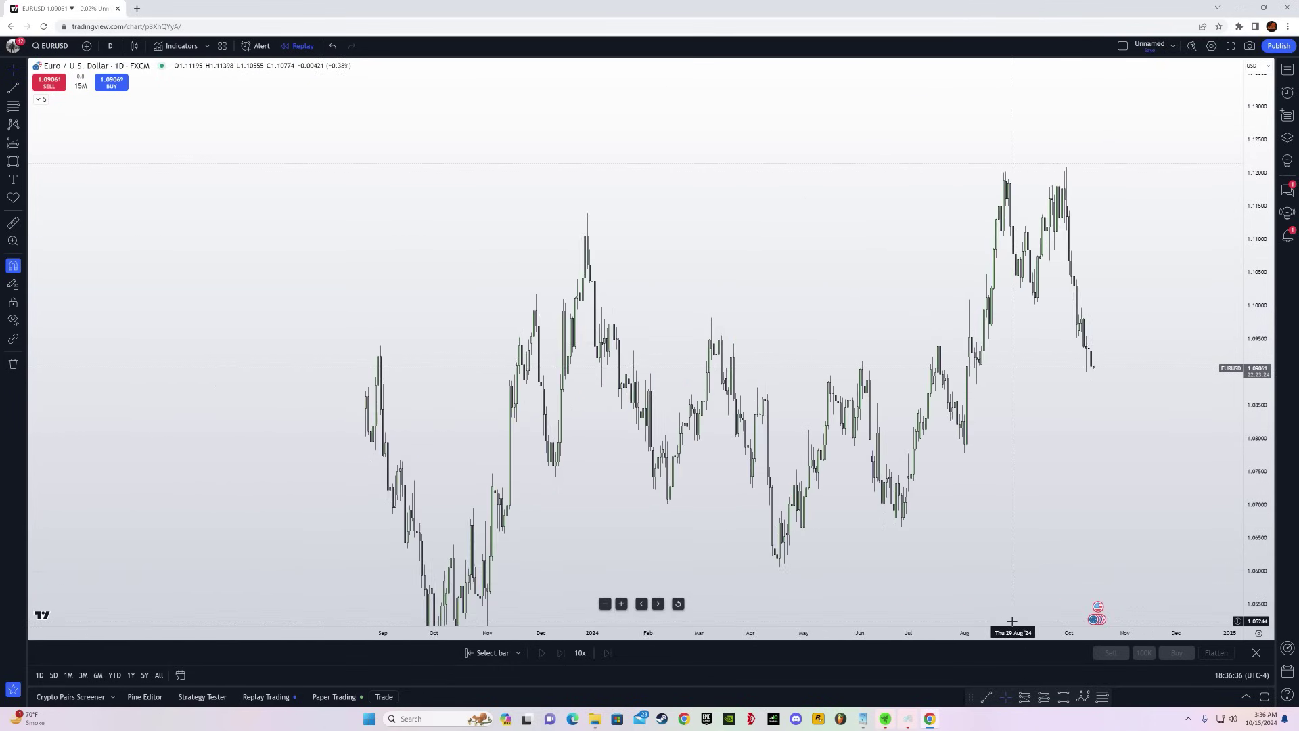
{"action": "scroll", "coordinate": [1013, 621], "scroll_direction": "down", "scroll_amount": 3}
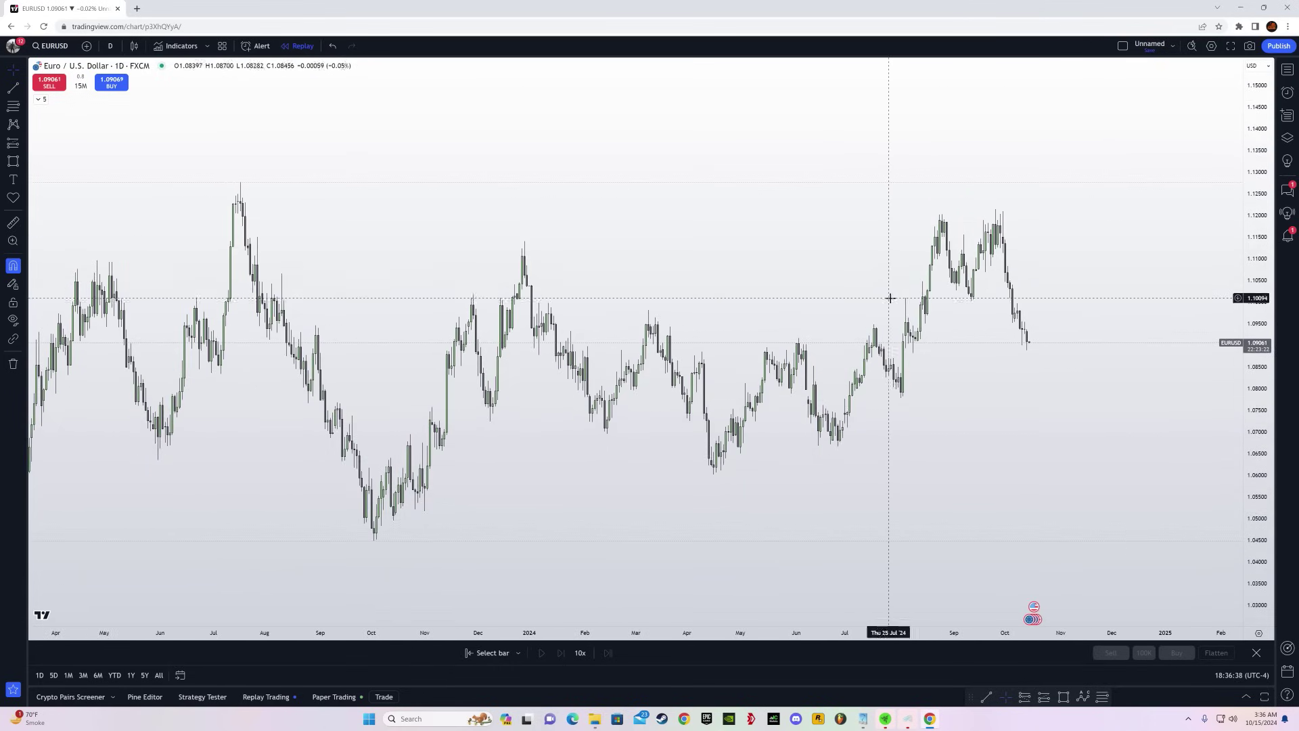
{"action": "scroll", "coordinate": [609, 580], "scroll_direction": "up", "scroll_amount": 5}
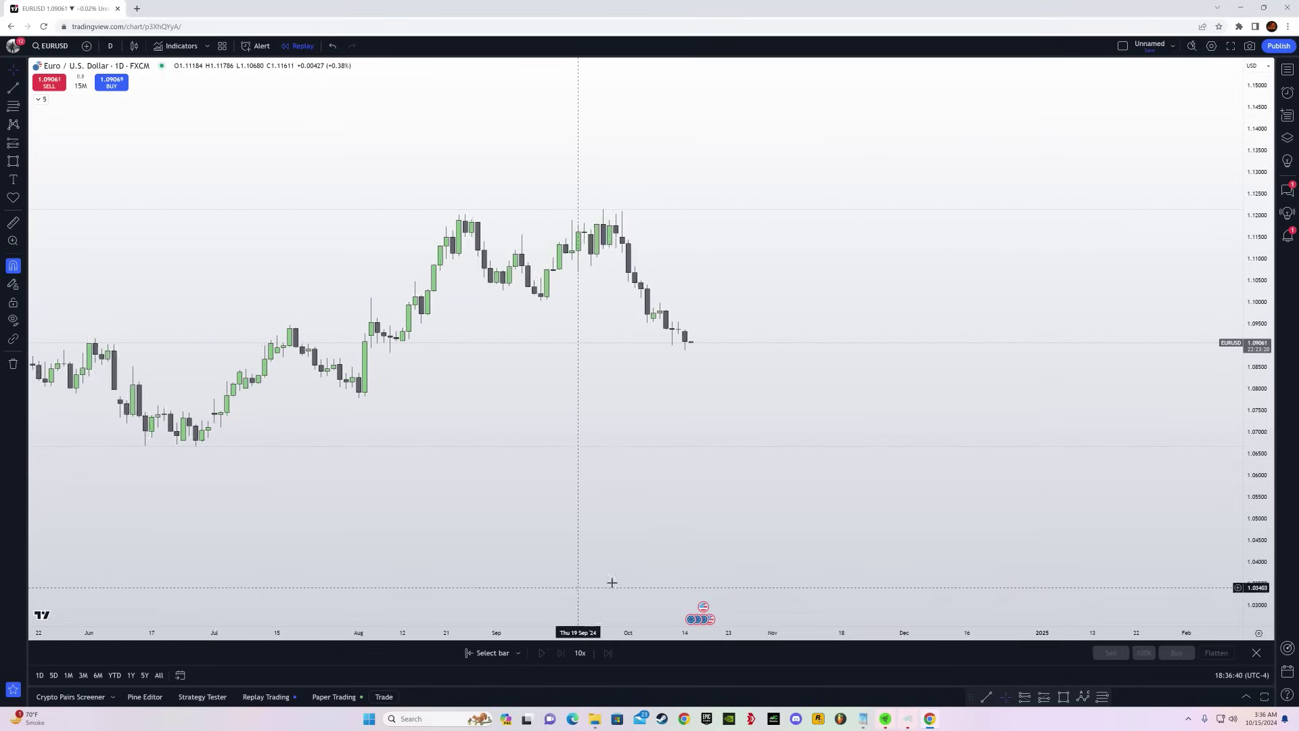
{"action": "left_click", "coordinate": [13, 88]}
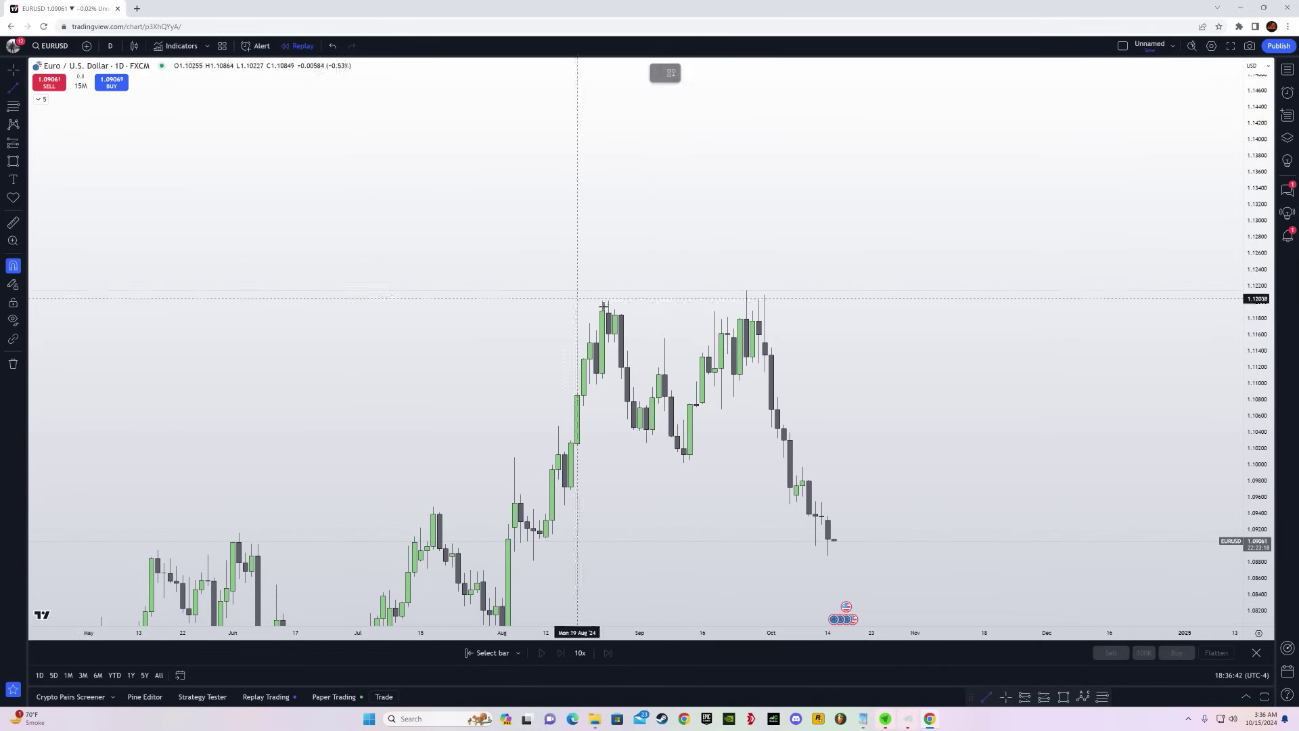
{"action": "left_click", "coordinate": [602, 301]}
{"action": "key", "text": "Escape"}
- Try a wide rectangle at about 1.0881 to 1.0835, extending forward from the large rising candle of early August
{"action": "left_click_drag", "start_coordinate": [840, 373], "coordinate": [658, 250]}
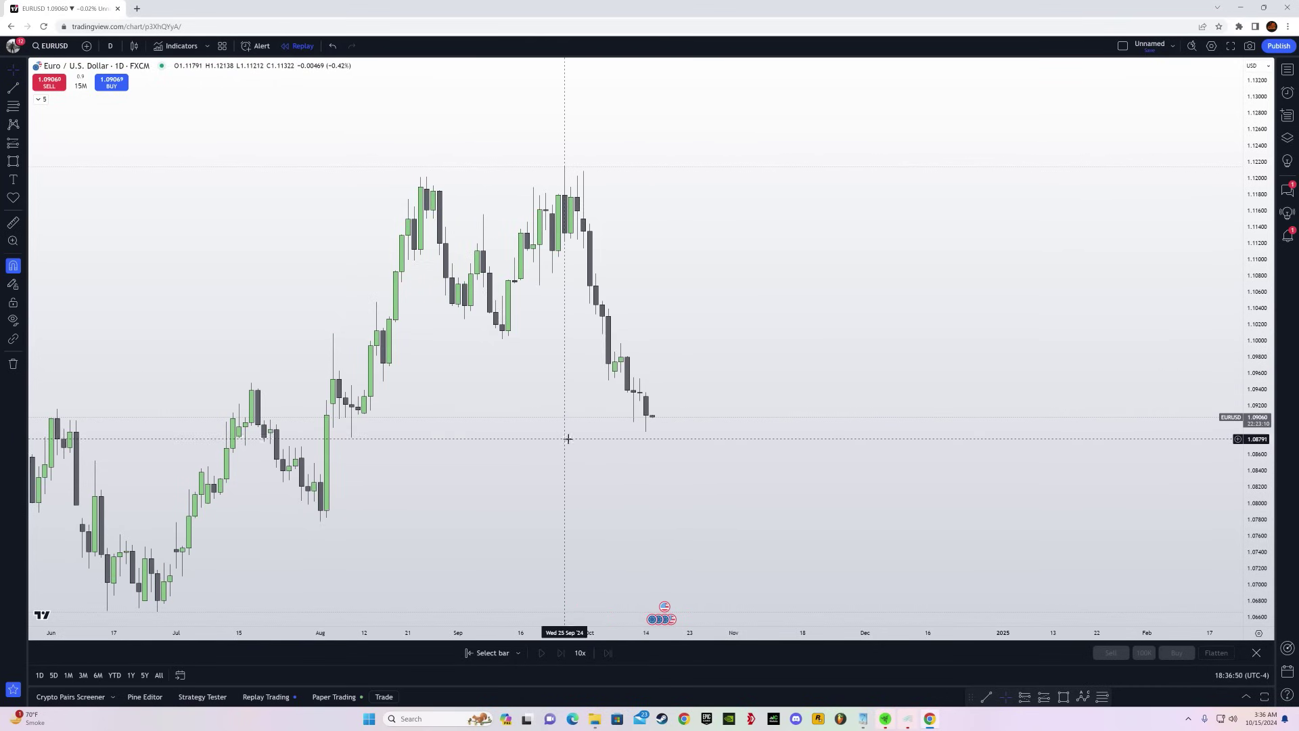
{"action": "left_click_drag", "start_coordinate": [568, 439], "coordinate": [698, 399]}
{"action": "left_click", "coordinate": [13, 161]}
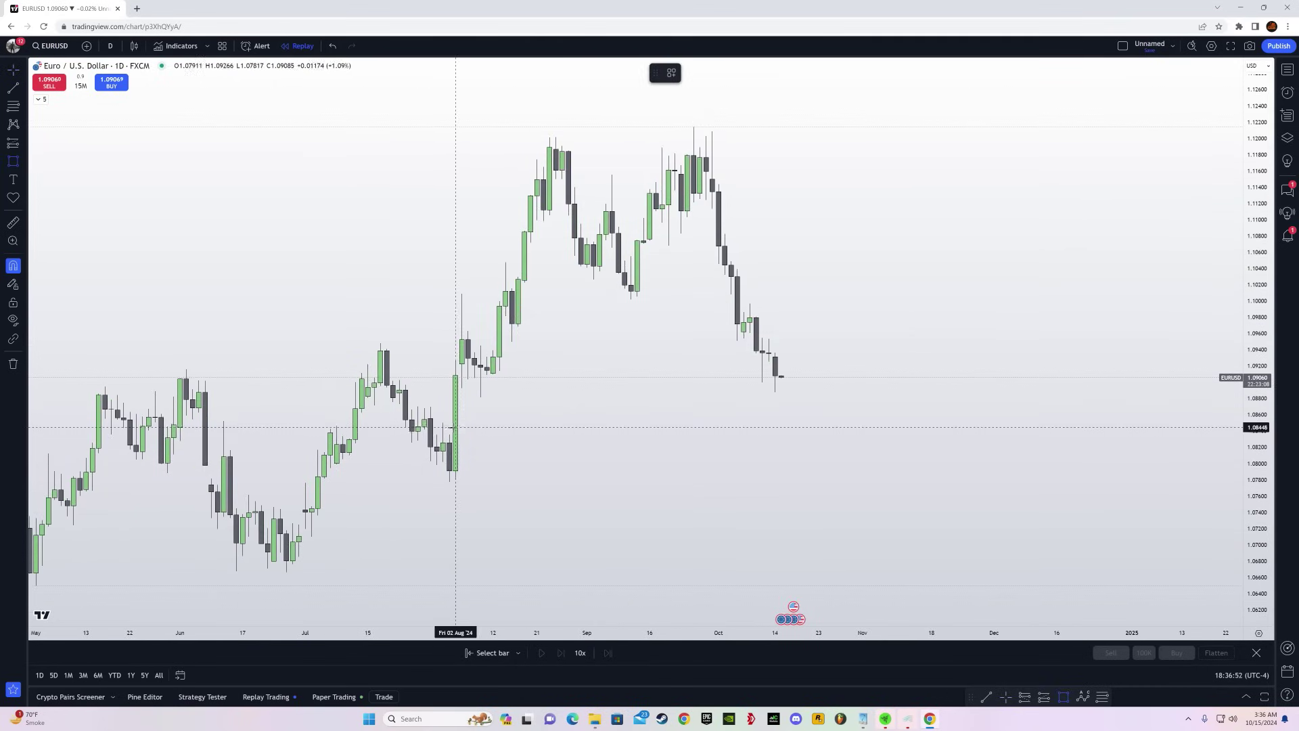
{"action": "left_click", "coordinate": [450, 434]}
{"action": "left_click", "coordinate": [480, 397]}
{"action": "left_click_drag", "start_coordinate": [480, 415], "coordinate": [1019, 507]}
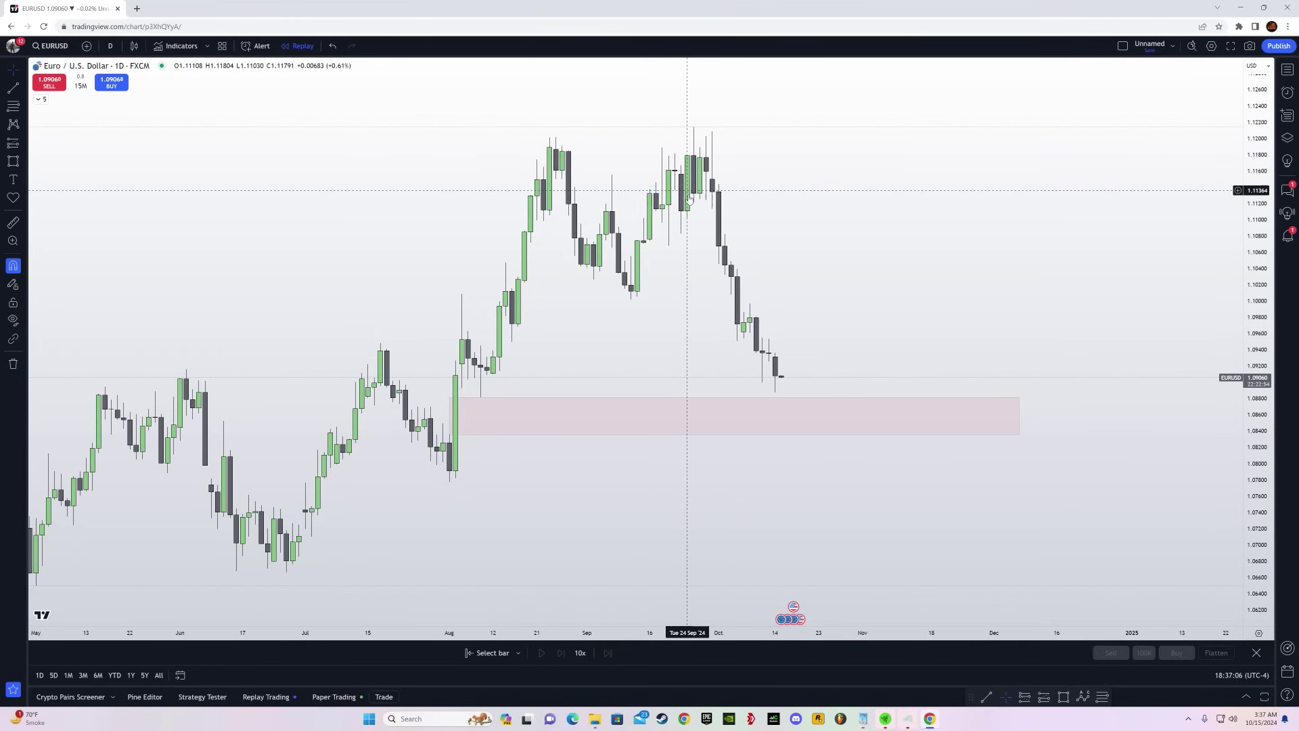
{"action": "left_click", "coordinate": [789, 399]}
{"action": "key", "text": "Delete"}
- Start the bar replay at 7 October 2024 and advance it by one bar
{"action": "left_click_drag", "start_coordinate": [785, 400], "coordinate": [846, 424]}
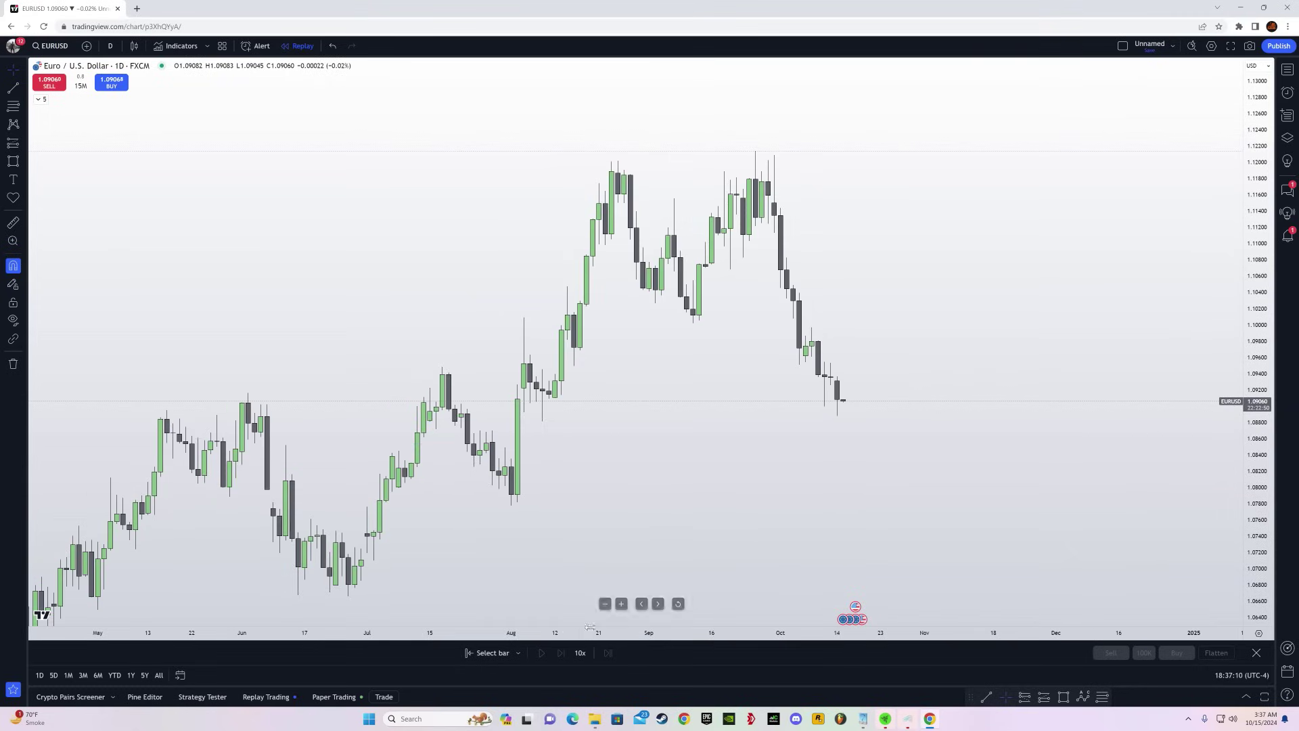
{"action": "left_click_drag", "start_coordinate": [609, 632], "coordinate": [598, 634]}
{"action": "left_click", "coordinate": [487, 653]}
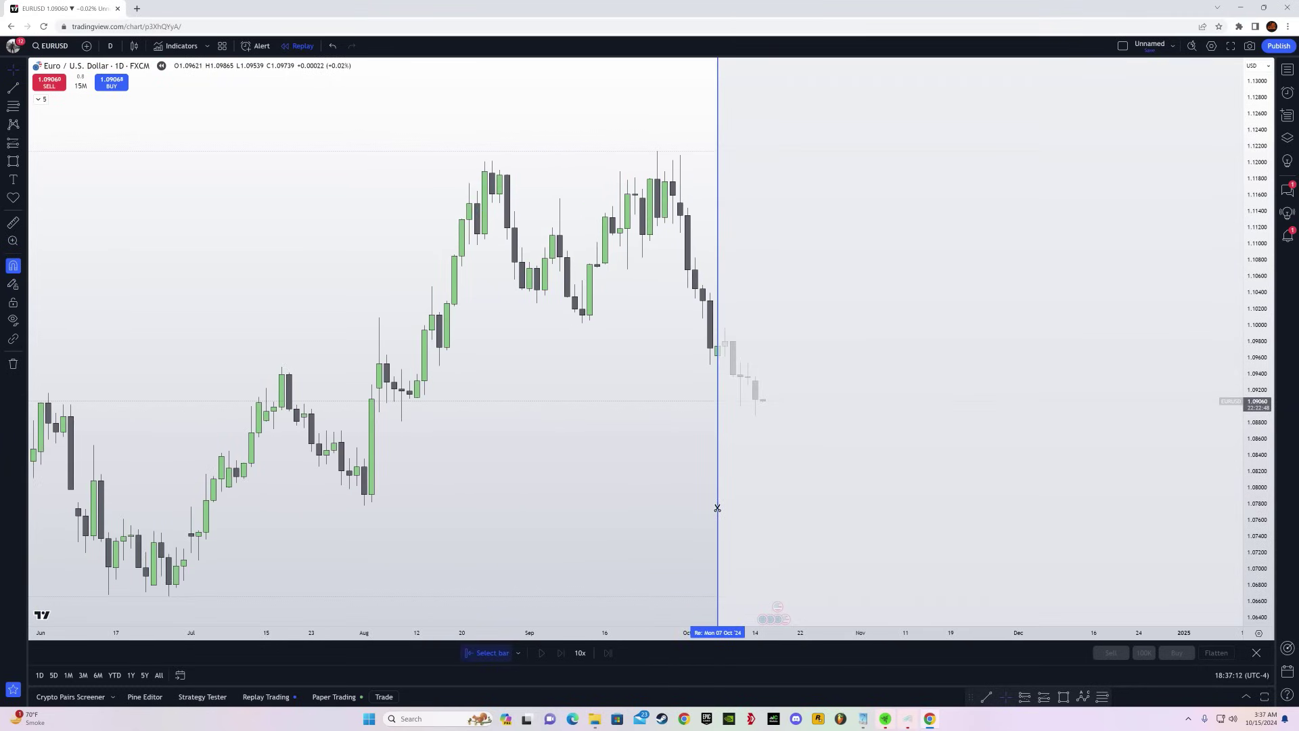
{"action": "left_click", "coordinate": [717, 508]}
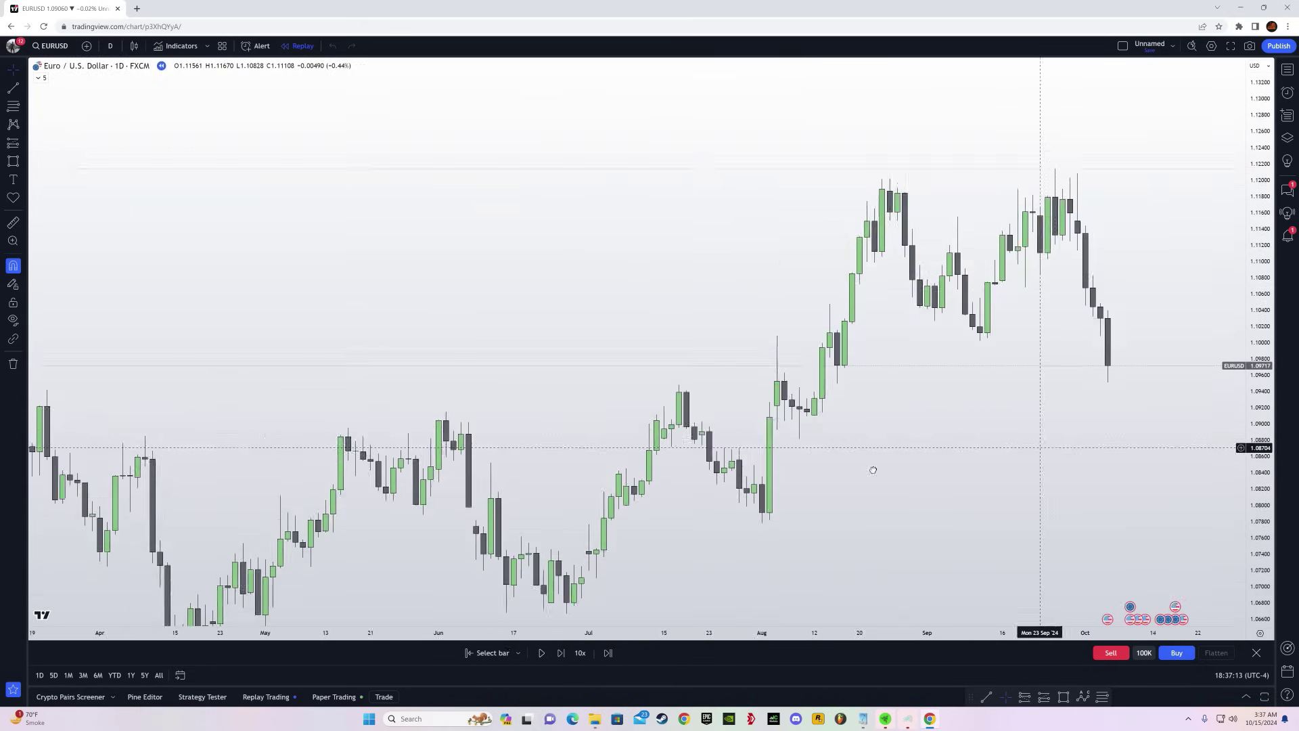
{"action": "left_click", "coordinate": [563, 654]}
- Draw a rectangle at about 1.1008 to 1.0987, extending forward from the 3 October 2024 daily candle
{"action": "left_click_drag", "start_coordinate": [1256, 532], "coordinate": [1231, 397]}
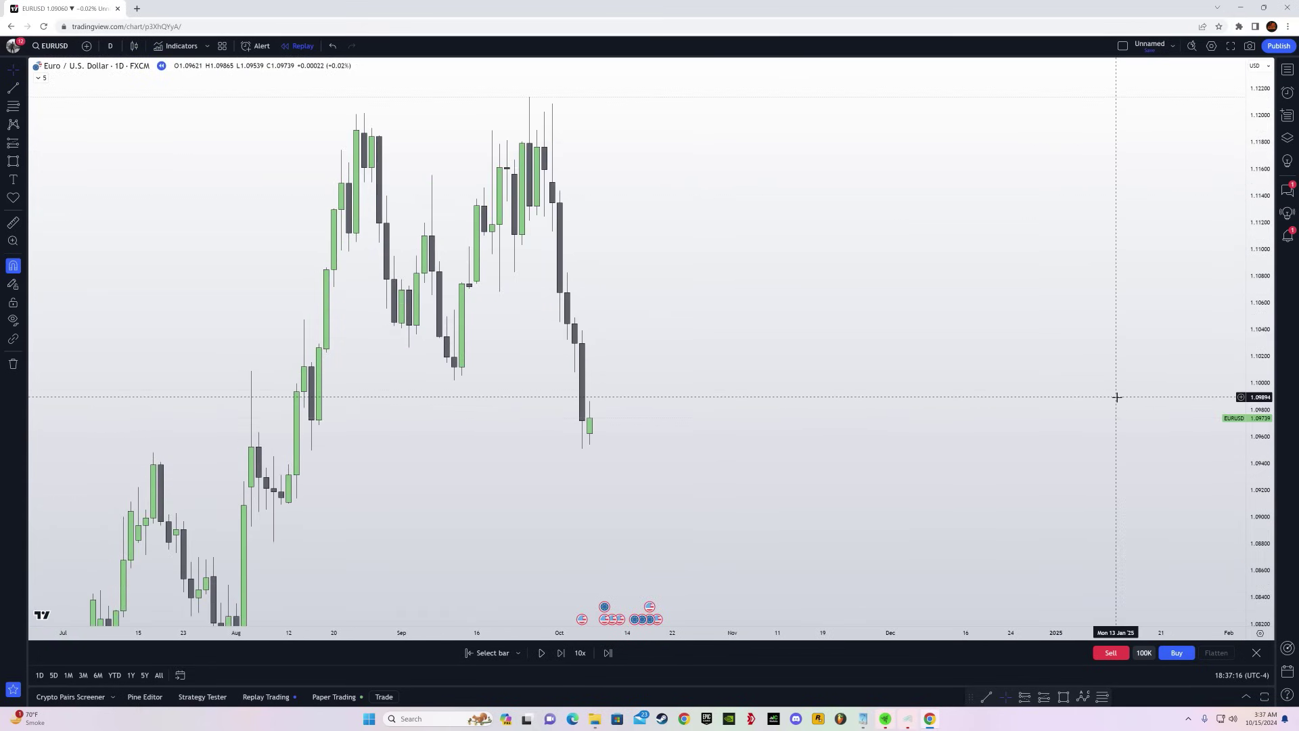
{"action": "left_click_drag", "start_coordinate": [798, 397], "coordinate": [887, 389]}
{"action": "left_click_drag", "start_coordinate": [1268, 411], "coordinate": [1248, 461]}
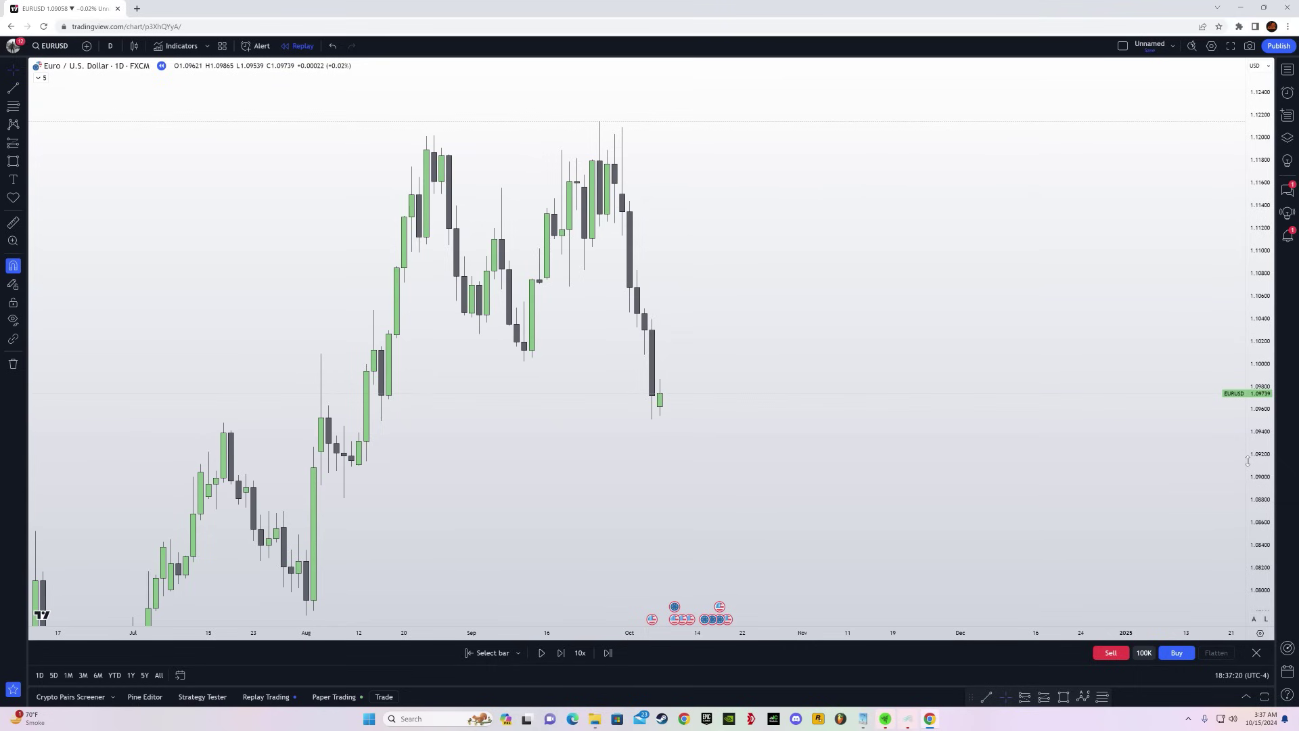
{"action": "left_click", "coordinate": [13, 161]}
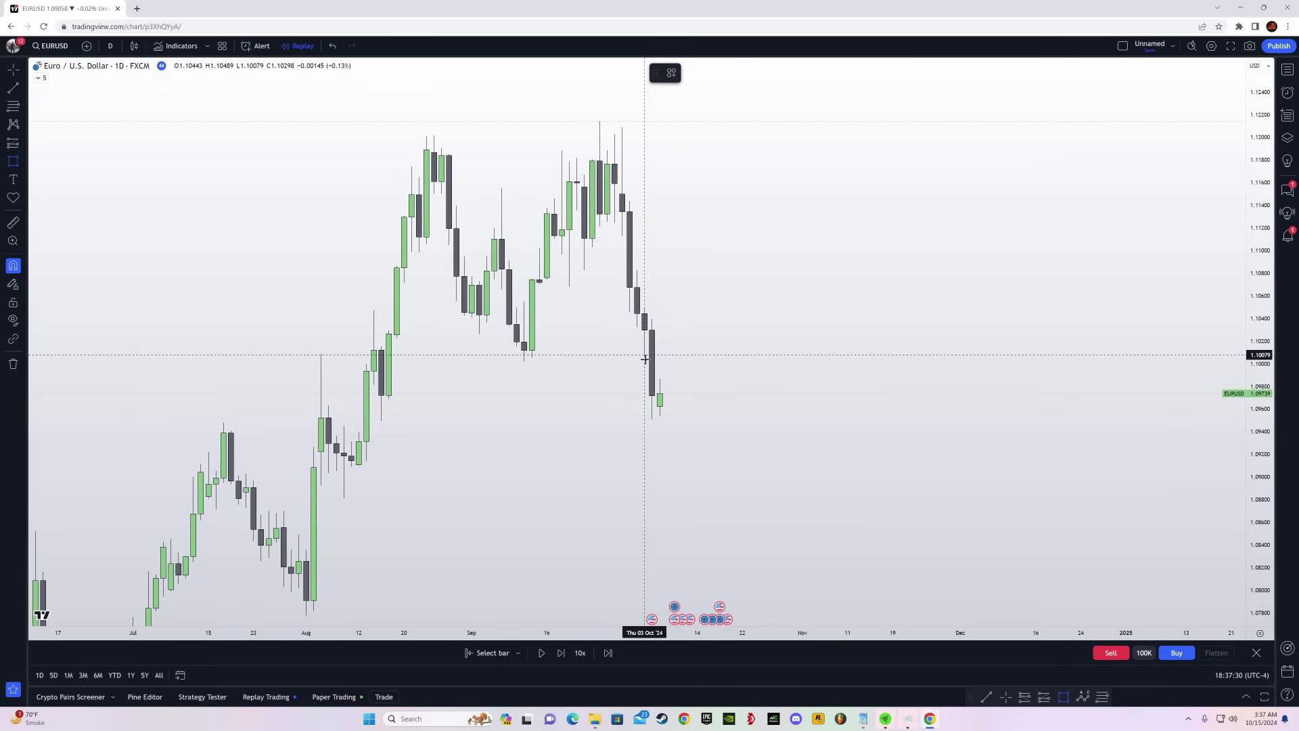
{"action": "left_click_drag", "start_coordinate": [646, 357], "coordinate": [863, 379]}
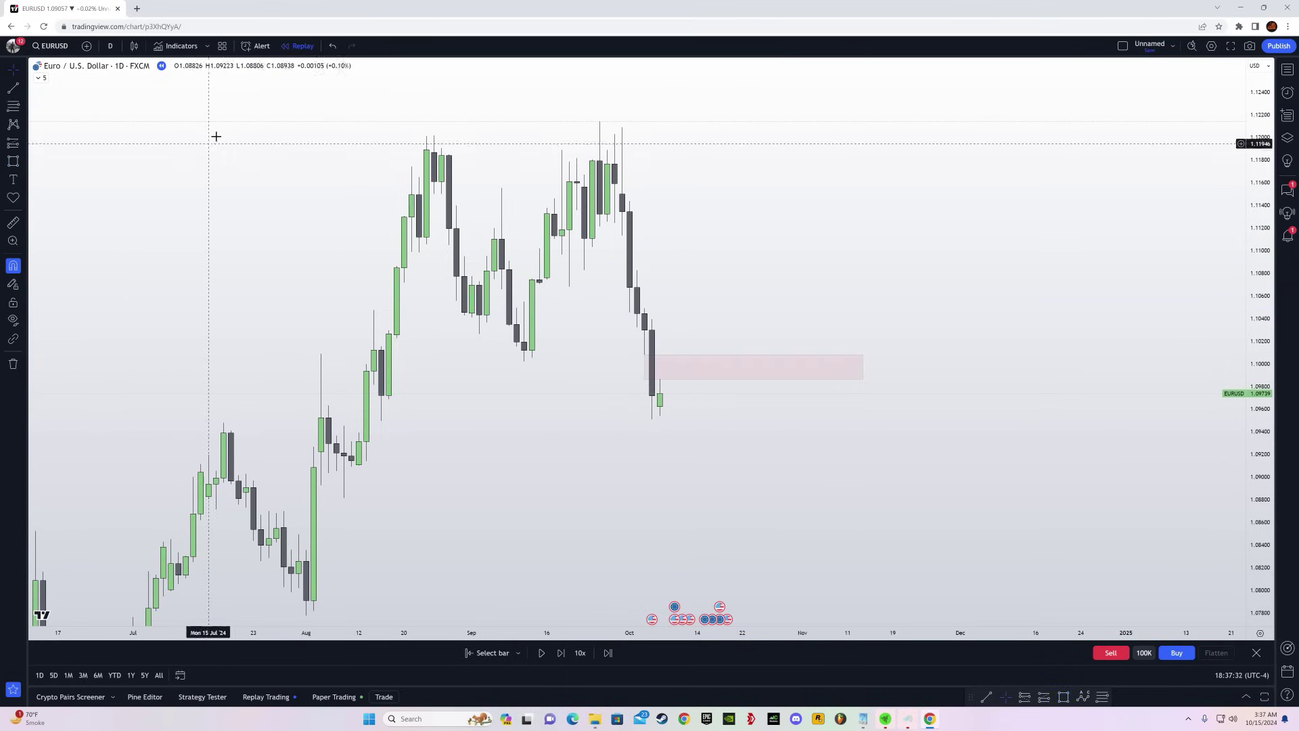
- Change the chart to the 1-hour timeframe and advance the replay bar by bar to 01:00 on 8 October
{"action": "left_click", "coordinate": [111, 46]}
{"action": "left_click", "coordinate": [134, 513]}
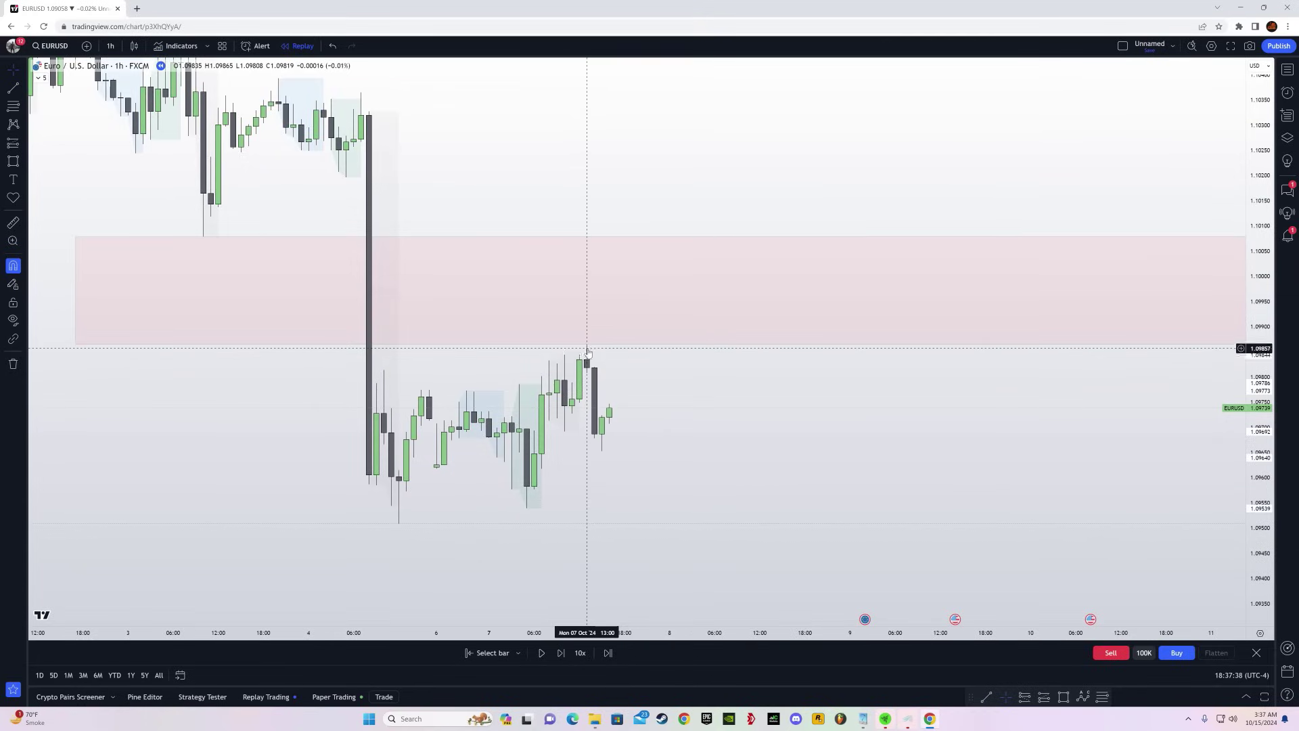
{"action": "left_click", "coordinate": [560, 656]}
{"action": "left_click", "coordinate": [559, 657]}
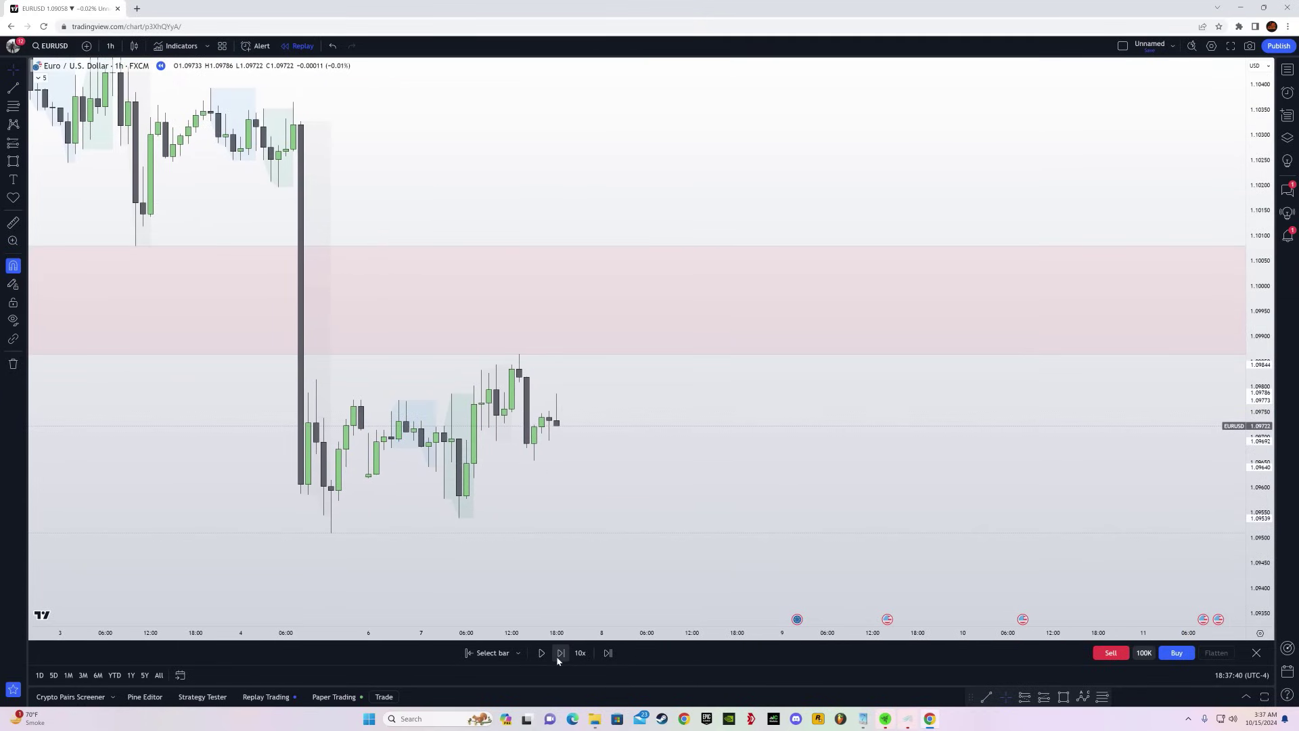
{"action": "left_click", "coordinate": [560, 656]}
{"action": "left_click", "coordinate": [560, 657]}
{"action": "left_click", "coordinate": [558, 657]}
{"action": "left_click", "coordinate": [557, 656]}
{"action": "left_click", "coordinate": [556, 657]}
{"action": "left_click", "coordinate": [560, 653]}
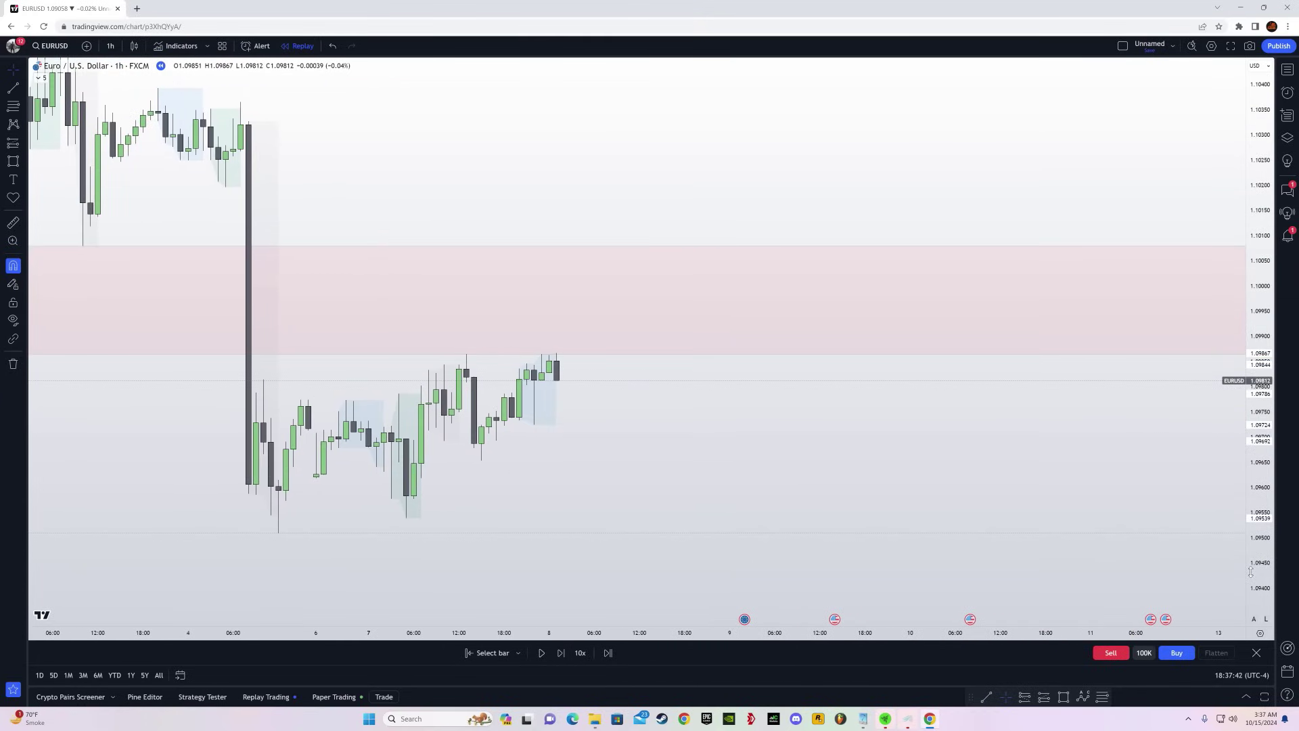
- Advance the replay bar by bar to the 08:00 candle on 8 October as price trades around the rectangle's lower edge
{"action": "left_click_drag", "start_coordinate": [1250, 572], "coordinate": [1250, 474]}
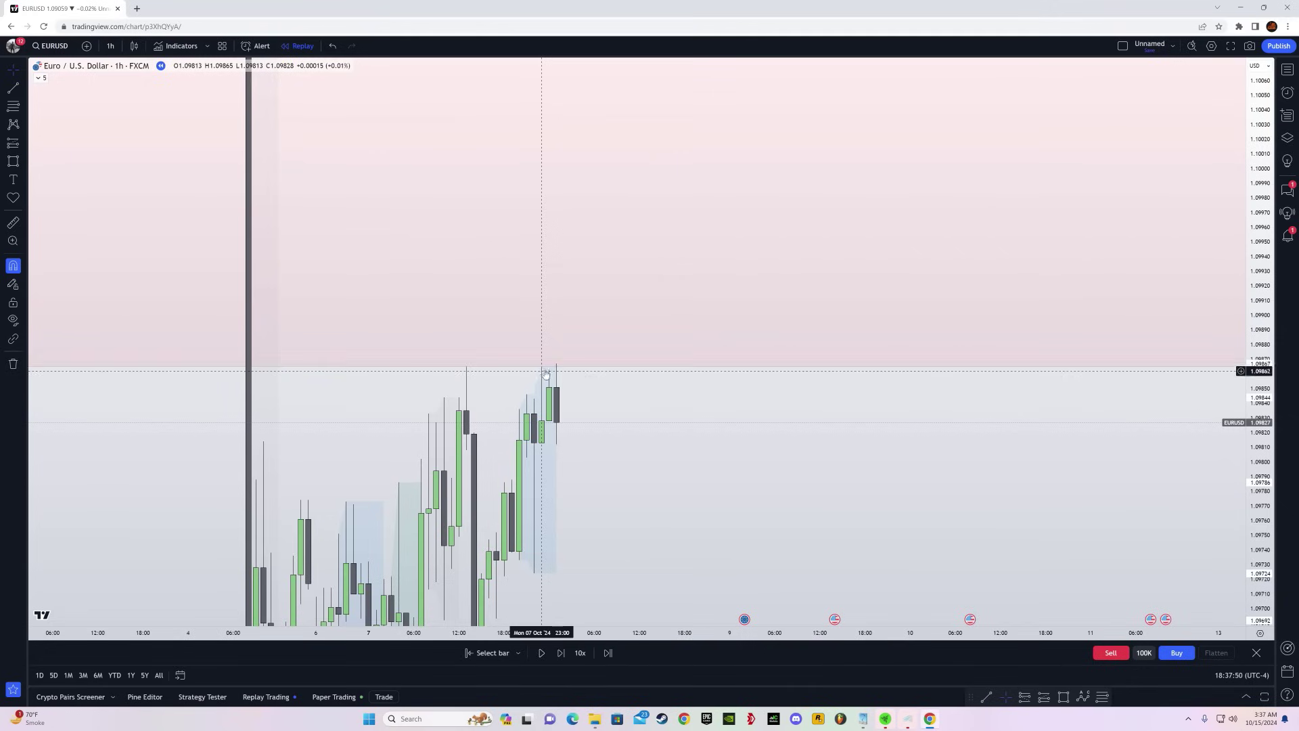
{"action": "left_click", "coordinate": [566, 658]}
{"action": "left_click", "coordinate": [561, 652]}
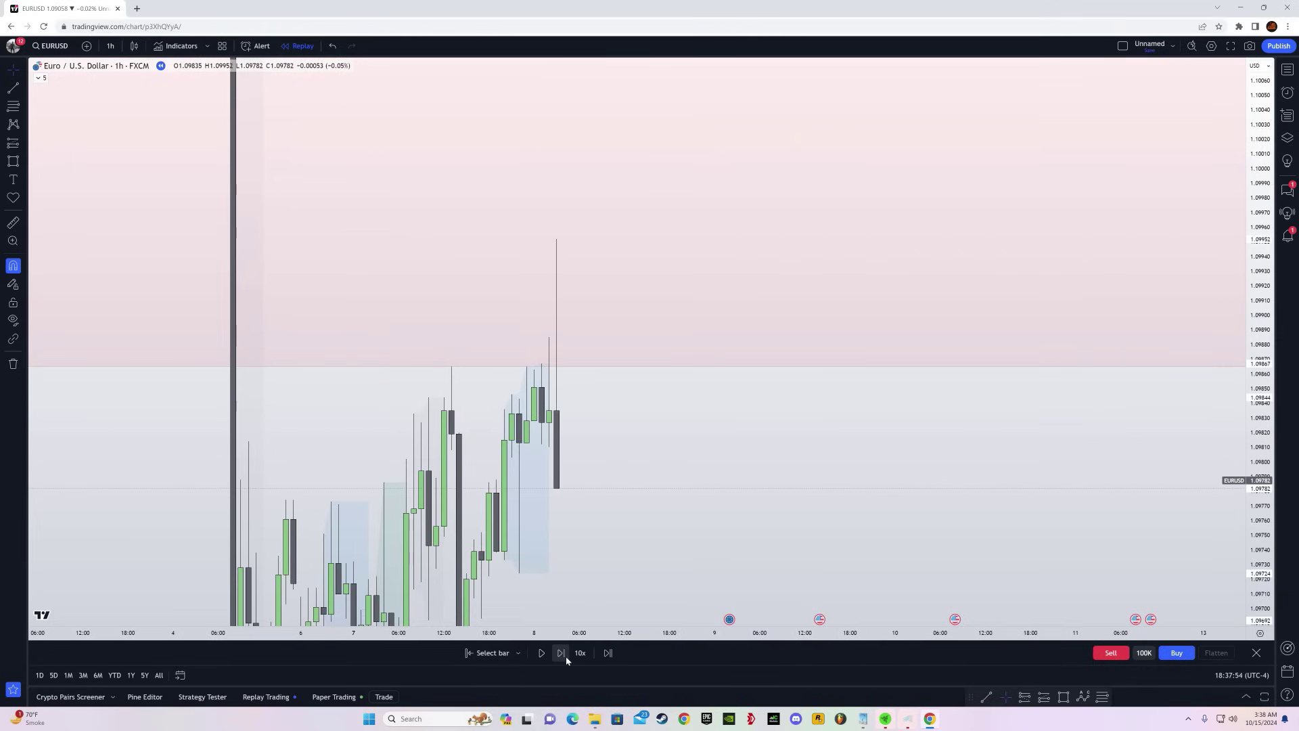
{"action": "left_click", "coordinate": [561, 653]}
{"action": "left_click", "coordinate": [561, 653]}
{"action": "left_click", "coordinate": [560, 653]}
{"action": "left_click", "coordinate": [566, 658]}
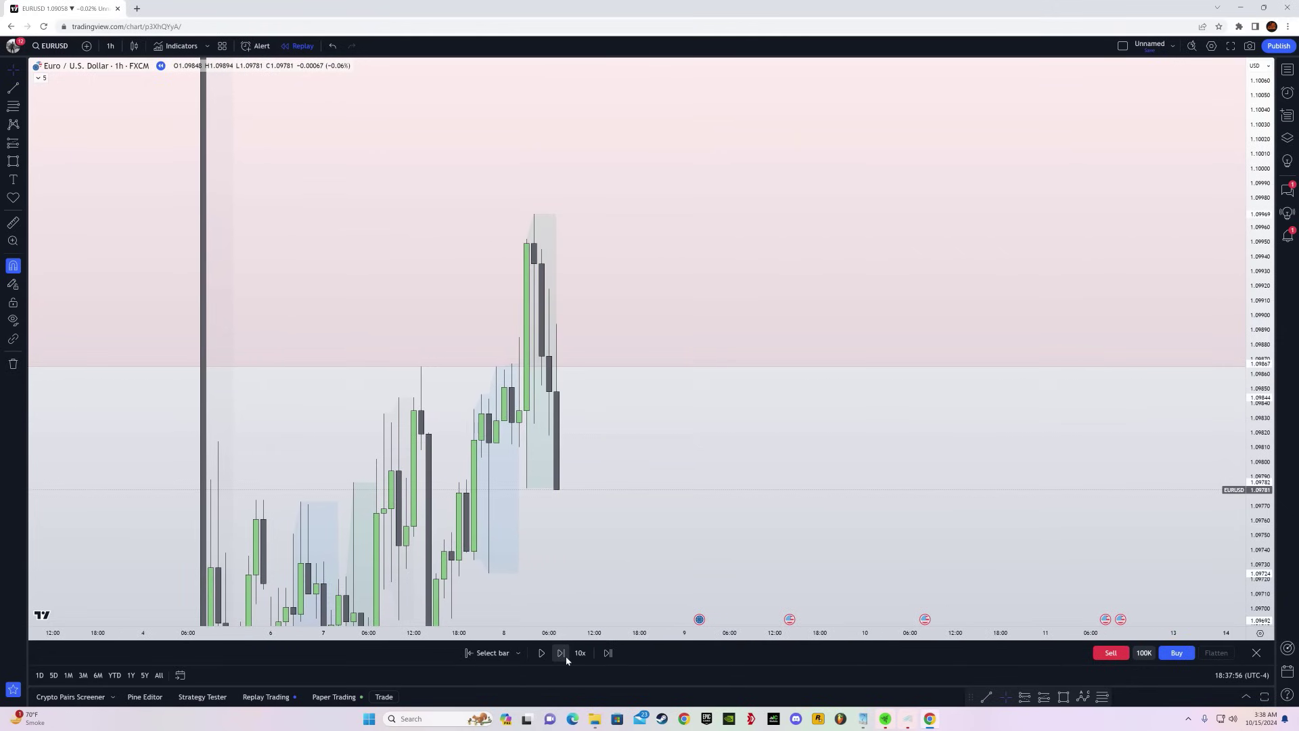
{"action": "left_click", "coordinate": [566, 659]}
- Draw two horizontal trend lines from the 8 October 03:00 candle: a short one at its 1.09782 low and a longer one at its 1.09835 open
{"action": "left_click_drag", "start_coordinate": [717, 461], "coordinate": [780, 374]}
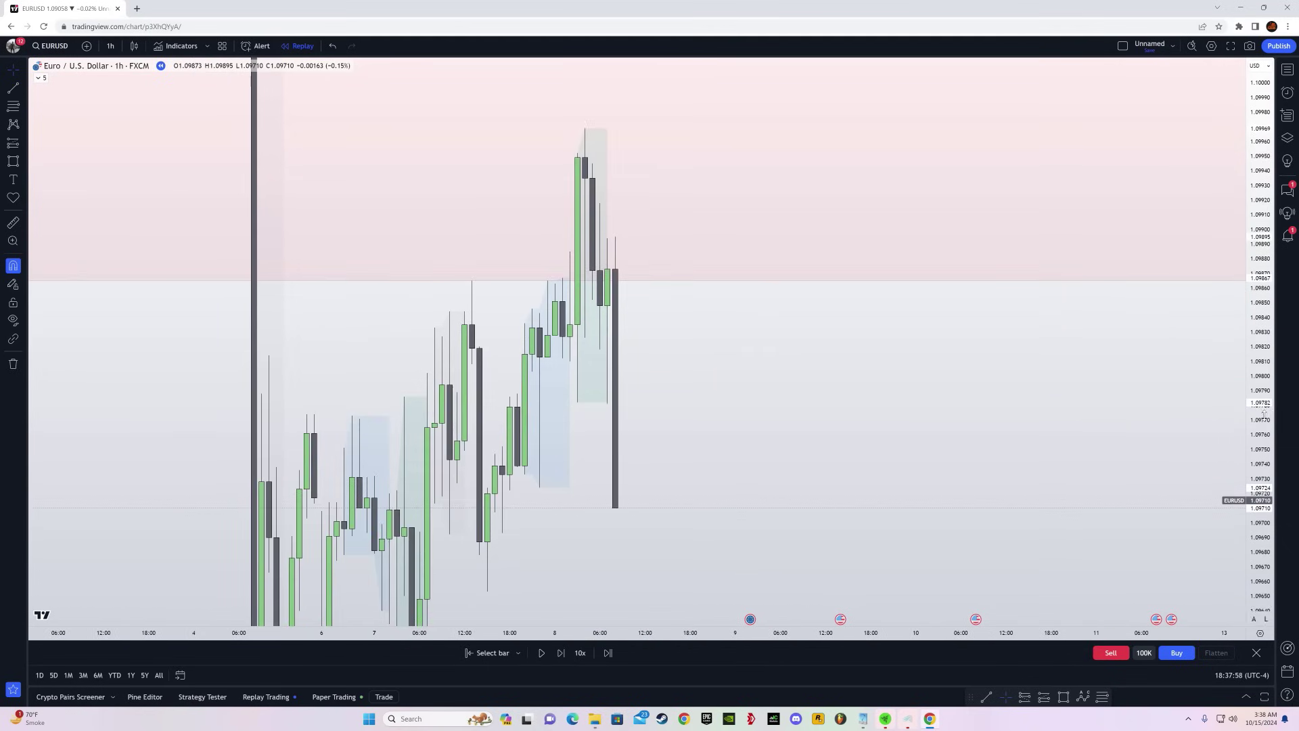
{"action": "left_click_drag", "start_coordinate": [1262, 416], "coordinate": [1262, 542]}
{"action": "left_click", "coordinate": [13, 88]}
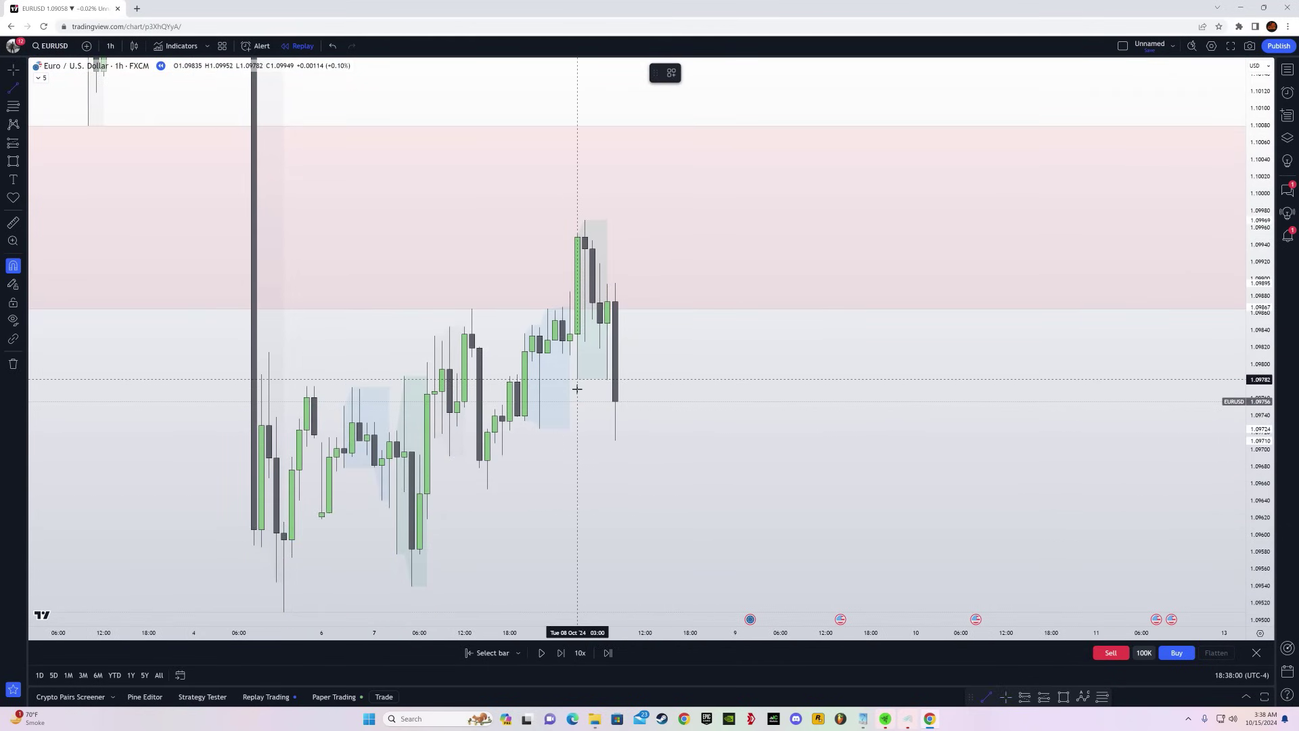
{"action": "left_click", "coordinate": [577, 382]}
{"action": "left_click", "coordinate": [615, 382]}
{"action": "left_click", "coordinate": [13, 88]}
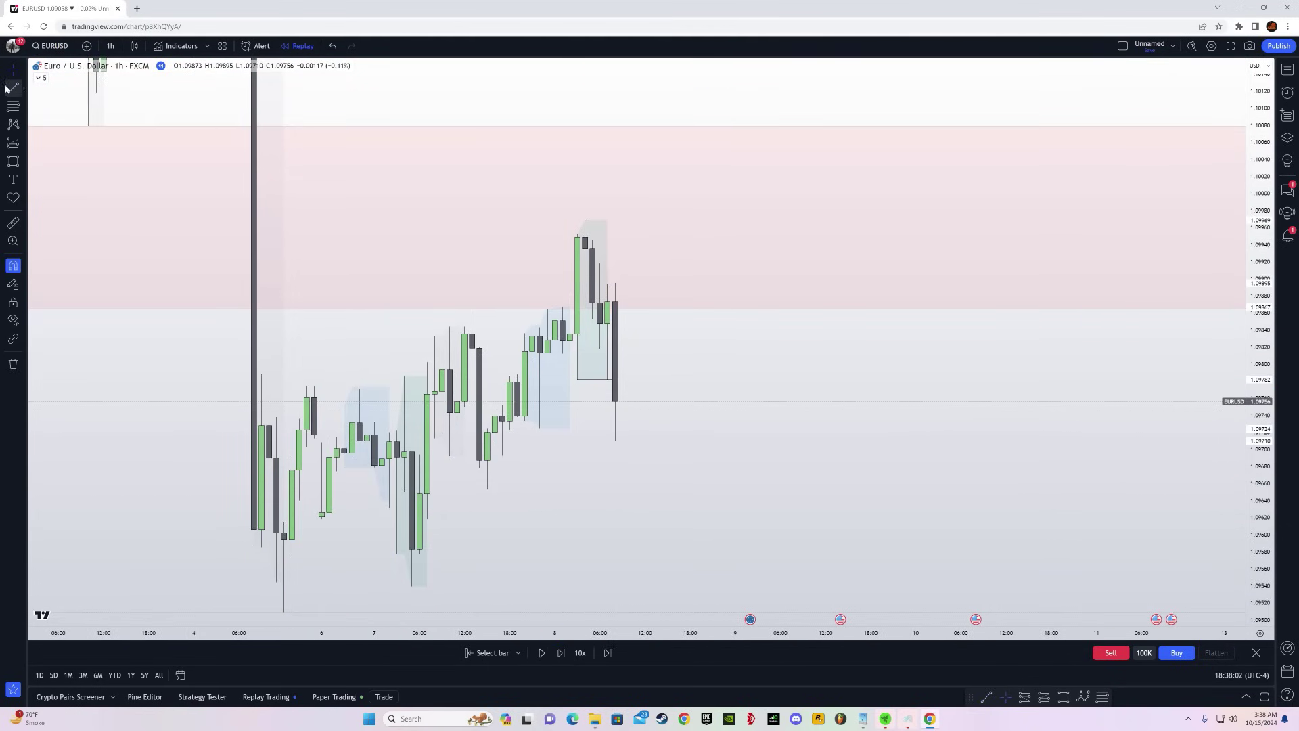
{"action": "left_click", "coordinate": [577, 335]}
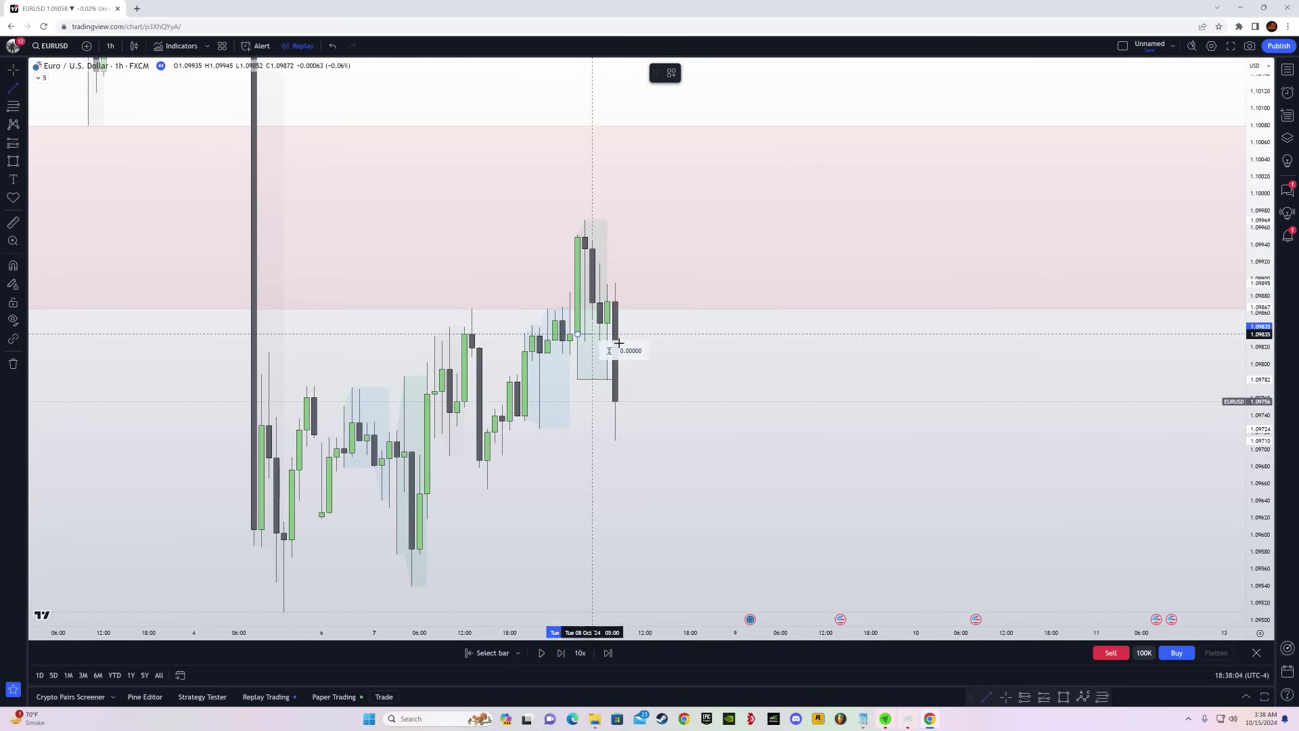
{"action": "left_click", "coordinate": [834, 334]}
- Advance the 1-hour replay by one more bar, back up to the longer horizontal line
{"action": "left_click_drag", "start_coordinate": [737, 437], "coordinate": [758, 348]}
{"action": "left_click", "coordinate": [561, 653]}
{"action": "key", "text": "shift+Right"}
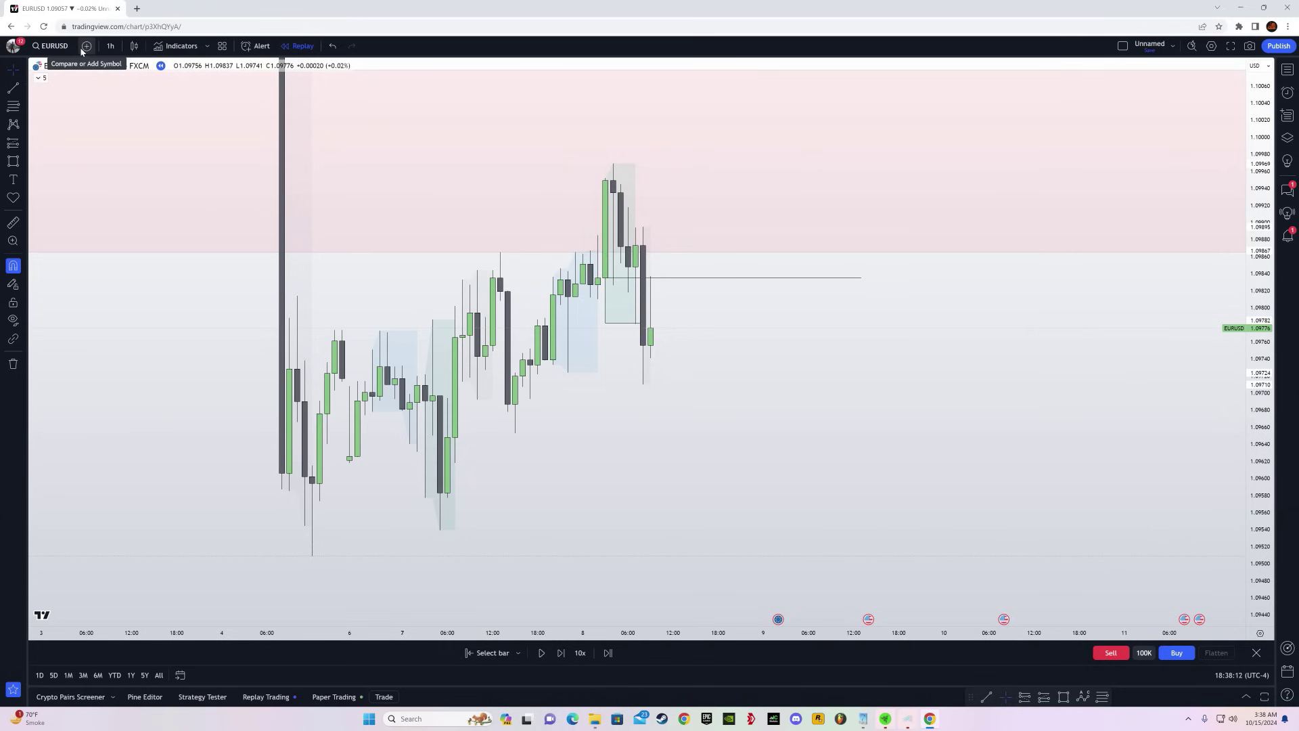
- Place a short position at 10:00 on 8 October with entry 1.09836, stop 1.09969 at the swing high and target 1.09509
{"action": "left_click_drag", "start_coordinate": [831, 335], "coordinate": [870, 400]}
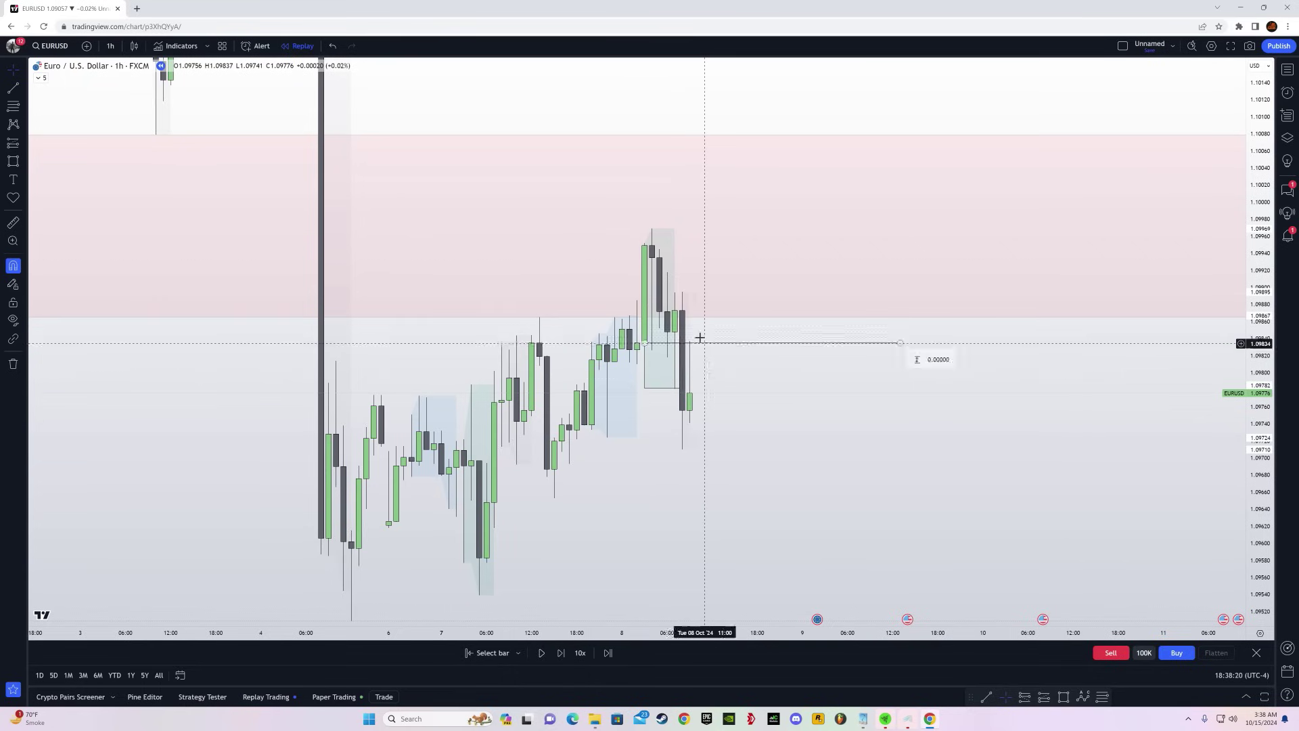
{"action": "left_click", "coordinate": [24, 145]}
{"action": "left_click", "coordinate": [63, 181]}
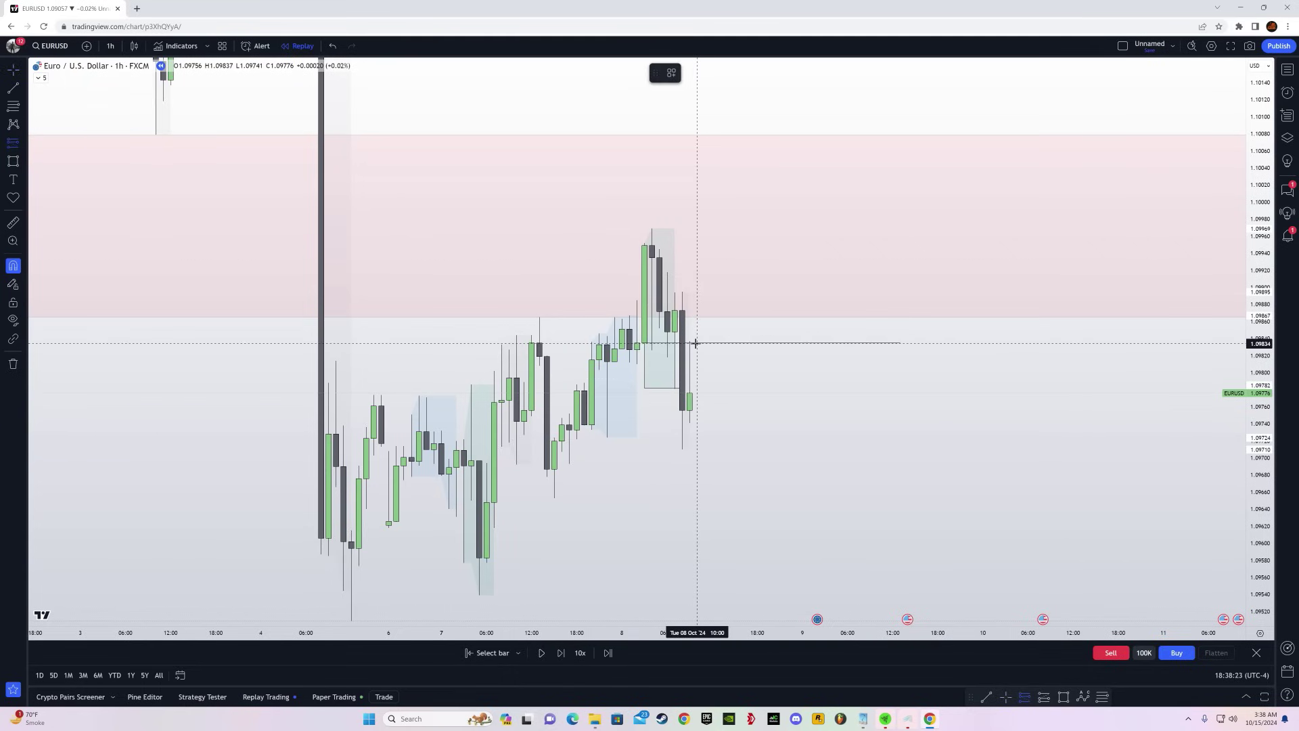
{"action": "left_click", "coordinate": [696, 343]}
{"action": "mouse_move", "coordinate": [685, 166]}
{"action": "left_mouse_down"}
{"action": "mouse_move", "coordinate": [686, 256]}
{"action": "mouse_move", "coordinate": [685, 236]}
{"action": "left_mouse_up"}
{"action": "mouse_move", "coordinate": [632, 502]}
{"action": "left_mouse_down"}
{"action": "mouse_move", "coordinate": [679, 311]}
{"action": "mouse_move", "coordinate": [731, 324]}
{"action": "mouse_move", "coordinate": [730, 429]}
{"action": "left_mouse_up"}
{"action": "left_click_drag", "start_coordinate": [661, 365], "coordinate": [617, 438]}
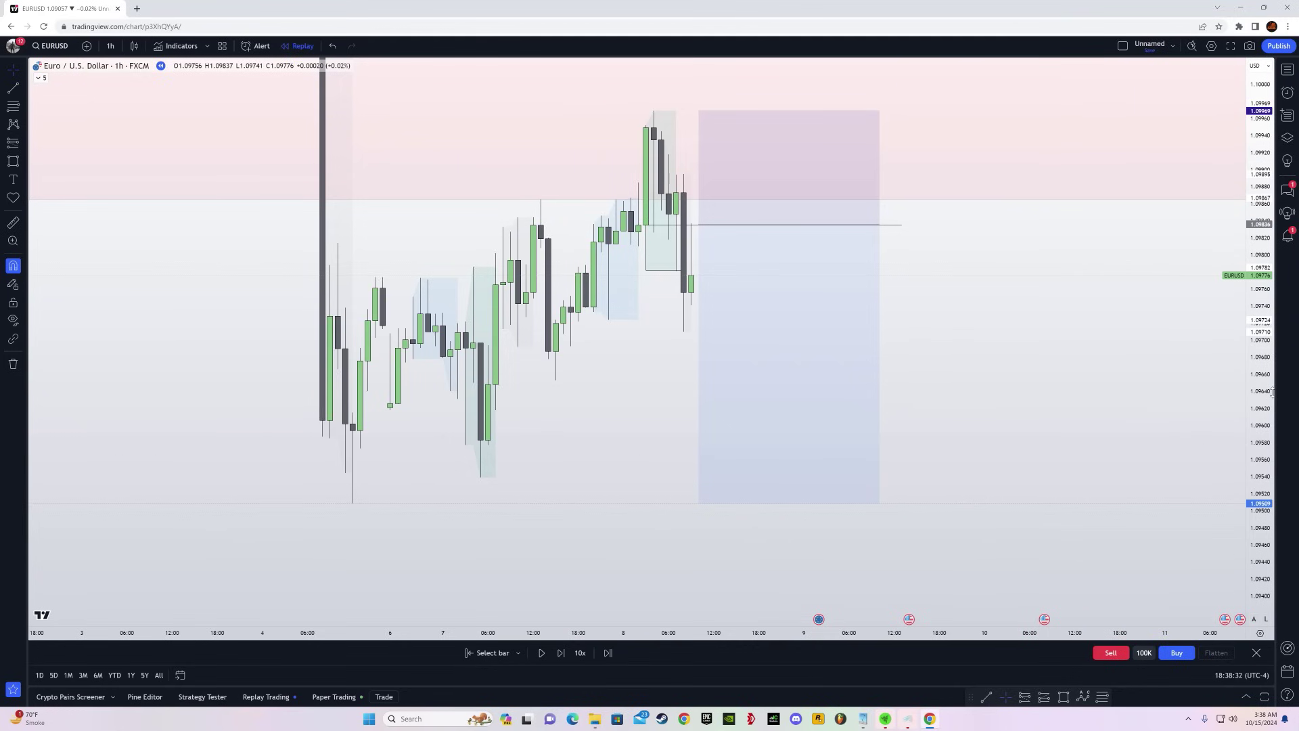
{"action": "left_click_drag", "start_coordinate": [1272, 392], "coordinate": [1270, 483]}
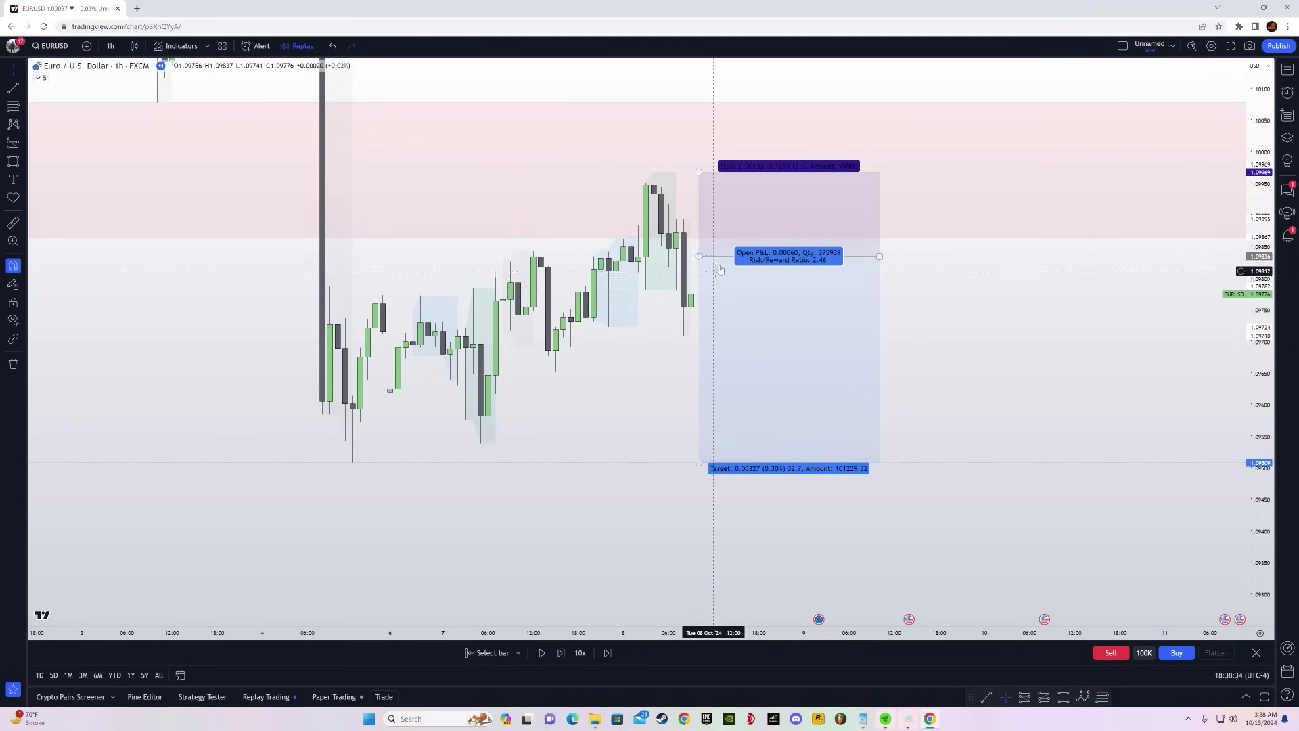
- Advance the replay to about 09:00 on 9 October, until price passes the short position's target
{"action": "left_click", "coordinate": [566, 653]}
{"action": "left_click", "coordinate": [566, 654]}
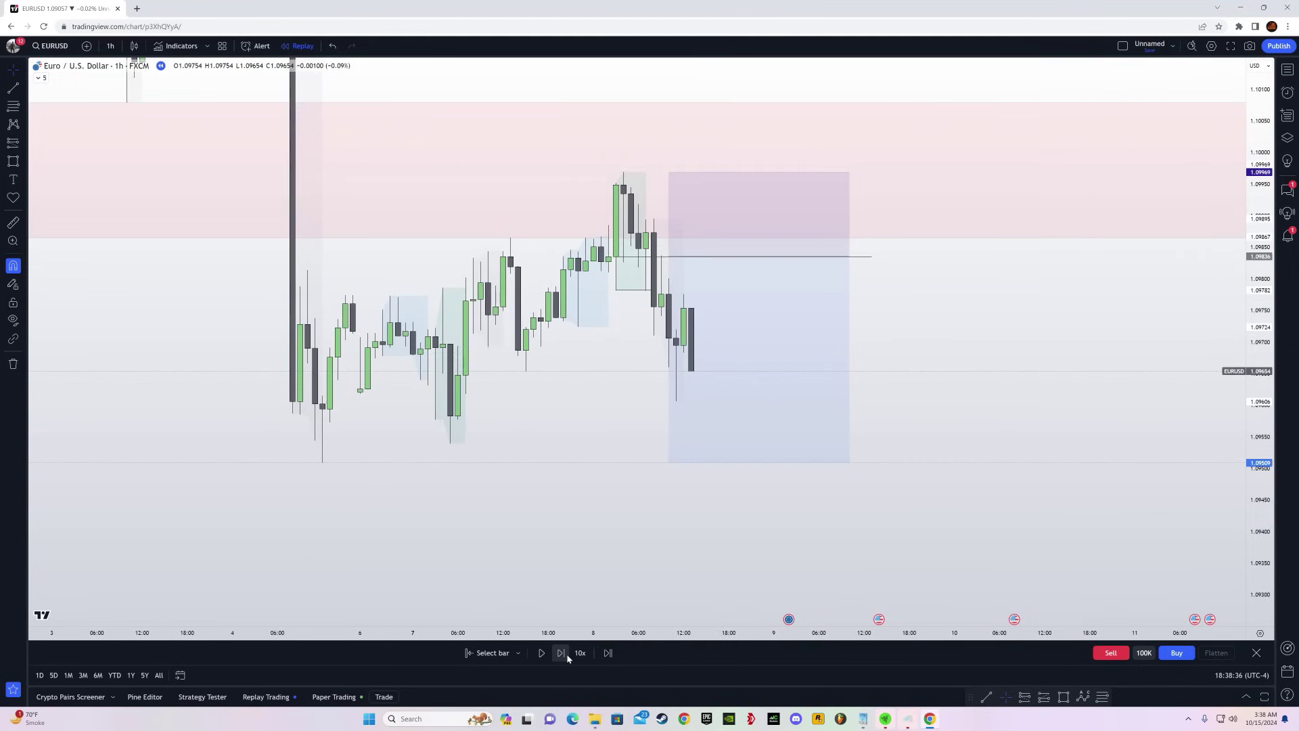
{"action": "left_click", "coordinate": [566, 653]}
{"action": "left_click", "coordinate": [567, 653]}
{"action": "left_click", "coordinate": [567, 653]}
{"action": "left_click", "coordinate": [566, 653]}
{"action": "left_click", "coordinate": [566, 653]}
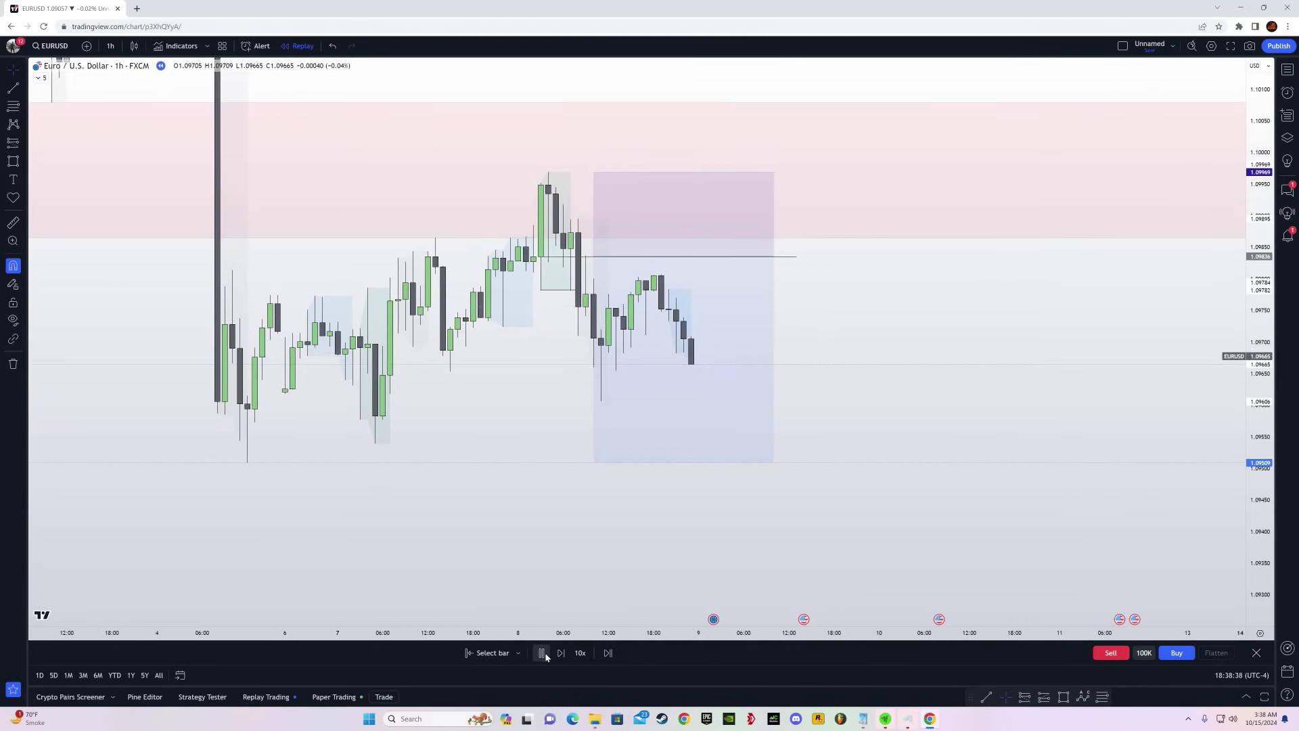
{"action": "left_click", "coordinate": [566, 654]}
{"action": "left_click", "coordinate": [566, 653]}
{"action": "left_click", "coordinate": [566, 654]}
{"action": "left_click", "coordinate": [566, 653]}
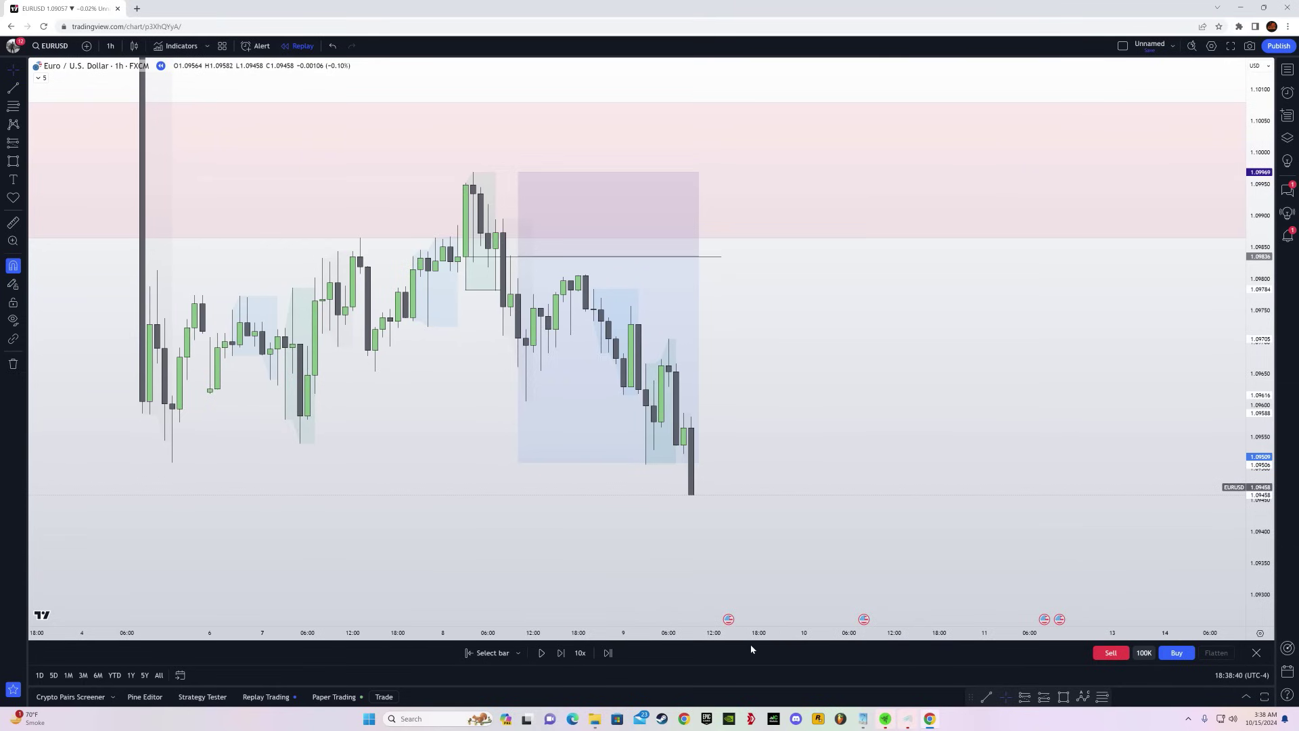
- Try the short position's target at 1.09637 for a risk/reward ratio of 1.5
{"action": "left_click_drag", "start_coordinate": [772, 636], "coordinate": [923, 637]}
{"action": "scroll", "coordinate": [924, 637], "scroll_direction": "up", "scroll_amount": 2}
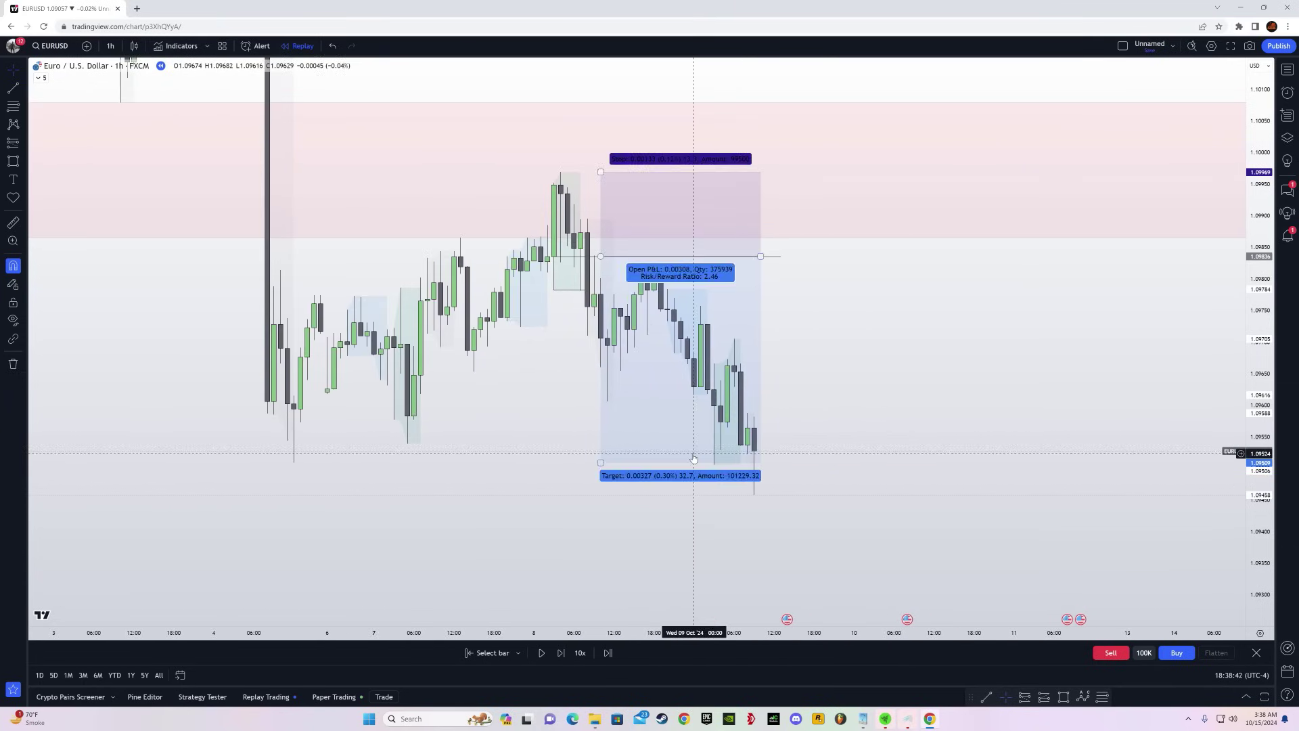
{"action": "left_click_drag", "start_coordinate": [614, 467], "coordinate": [888, 379]}
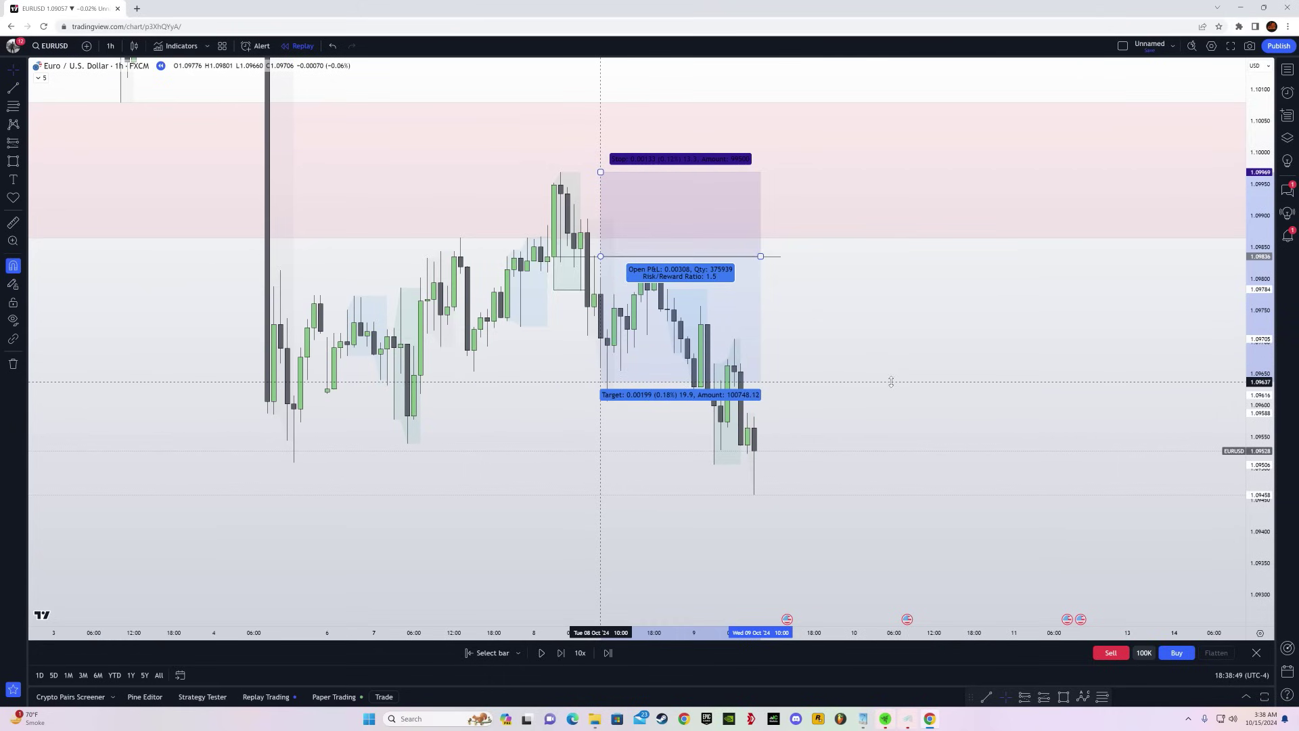
{"action": "left_click_drag", "start_coordinate": [636, 473], "coordinate": [749, 503]}
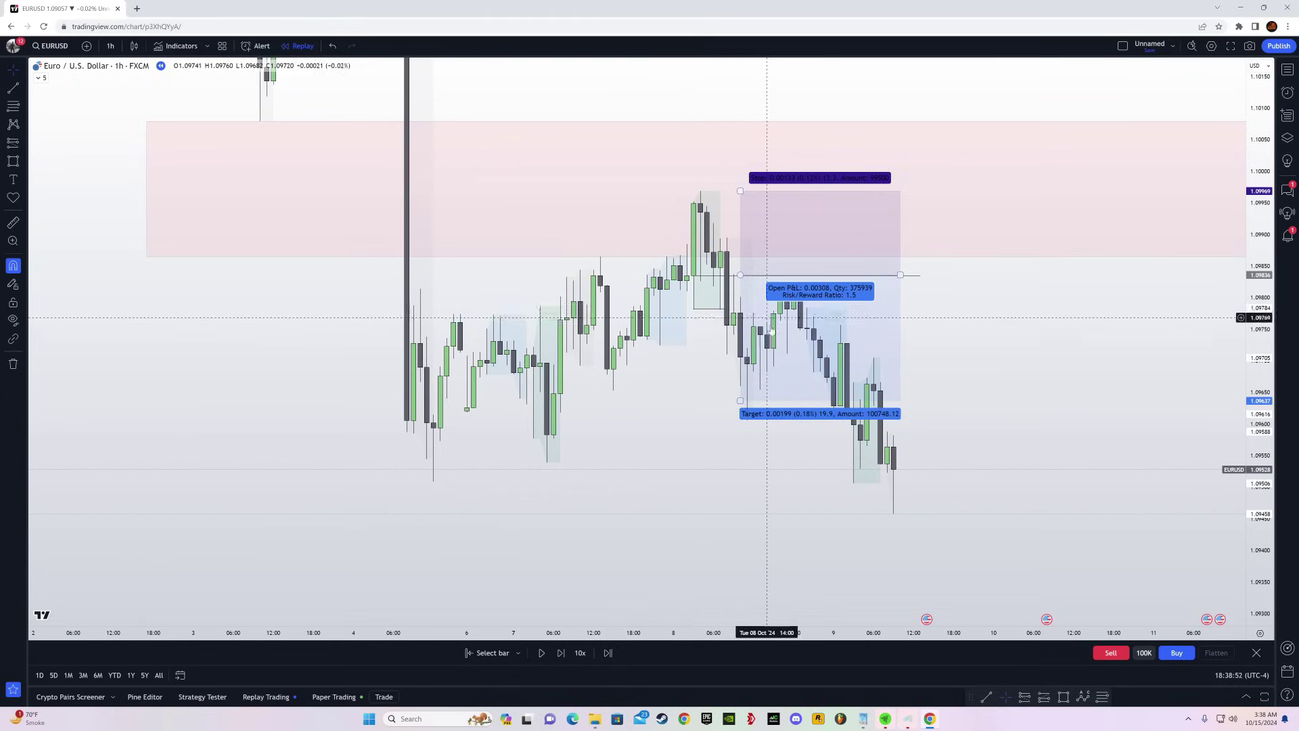
- Raise the short position's target to 1.09703 and deselect the drawing
{"action": "left_click", "coordinate": [866, 301]}
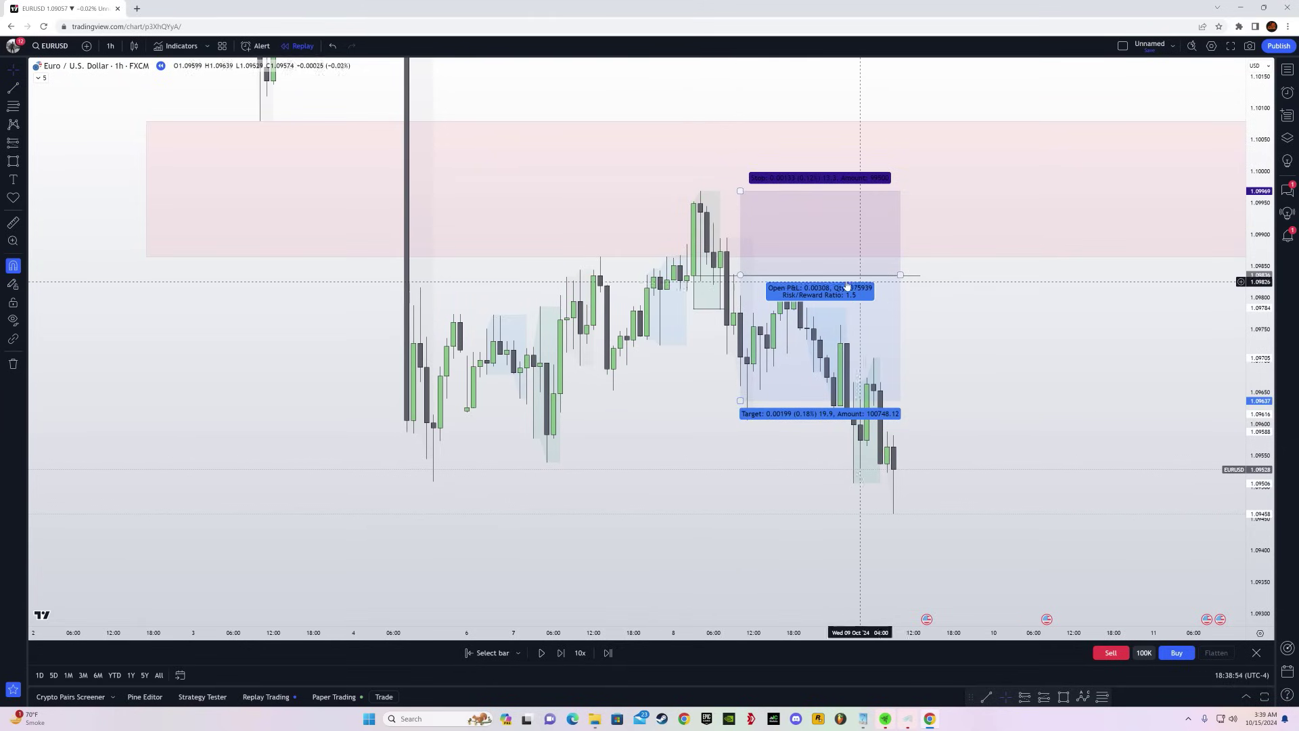
{"action": "left_click", "coordinate": [748, 408]}
{"action": "left_click_drag", "start_coordinate": [749, 408], "coordinate": [702, 359]}
{"action": "left_click", "coordinate": [941, 340]}
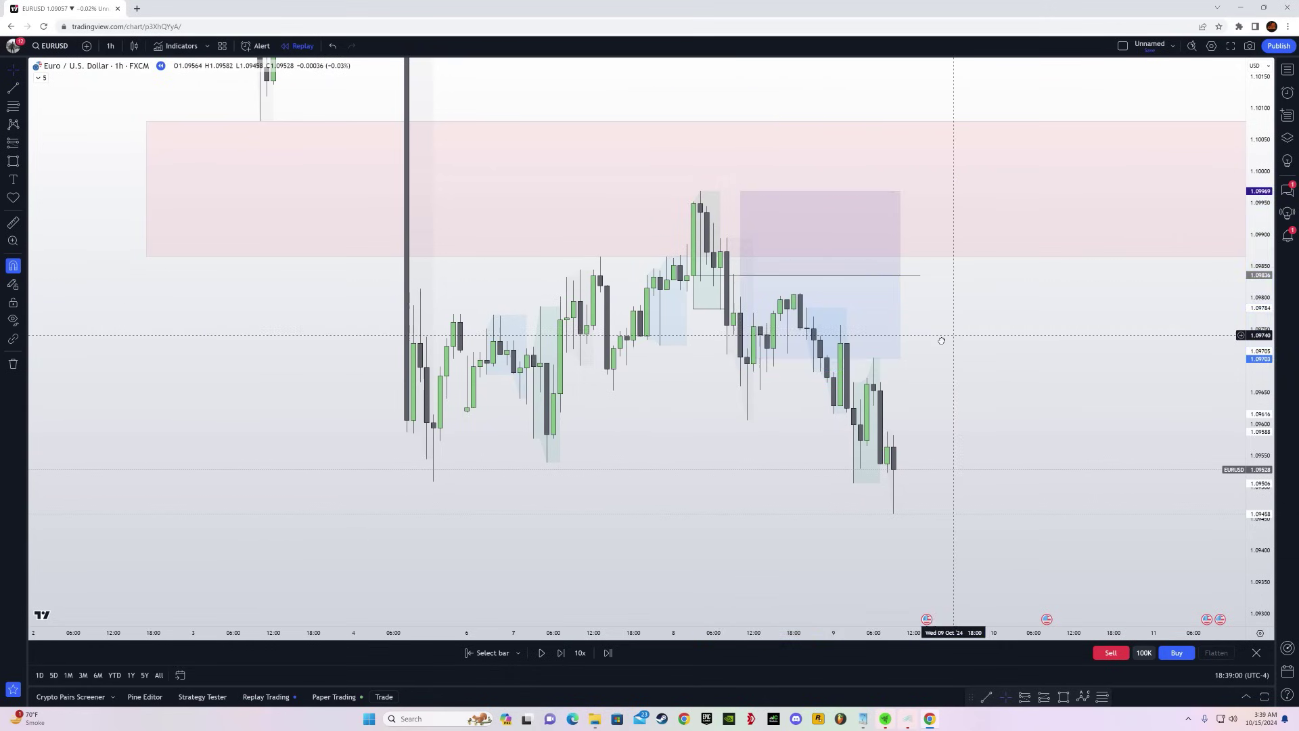
{"action": "left_click_drag", "start_coordinate": [941, 340], "coordinate": [854, 365]}
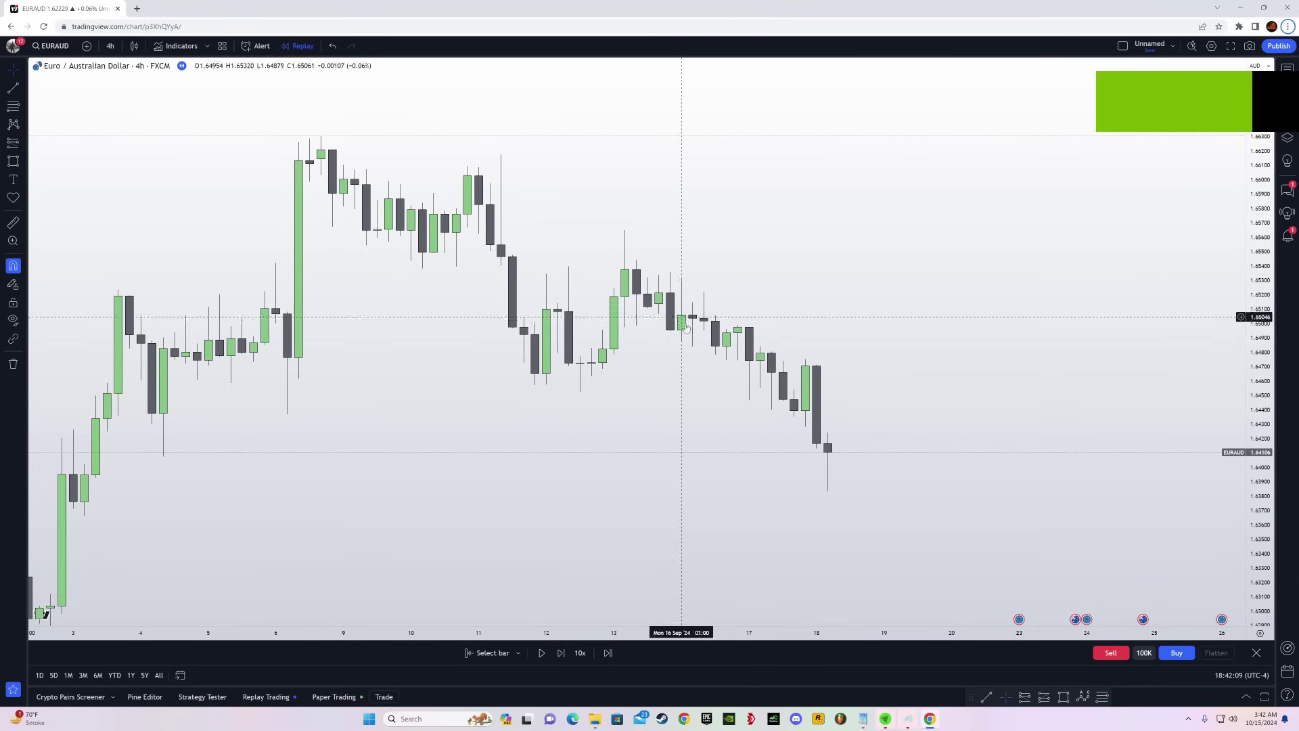
- Examine the EURAUD 4-hour price structure from late June to the latest replay bar on 18 September 2024
{"action": "left_click_drag", "start_coordinate": [626, 464], "coordinate": [1000, 357]}
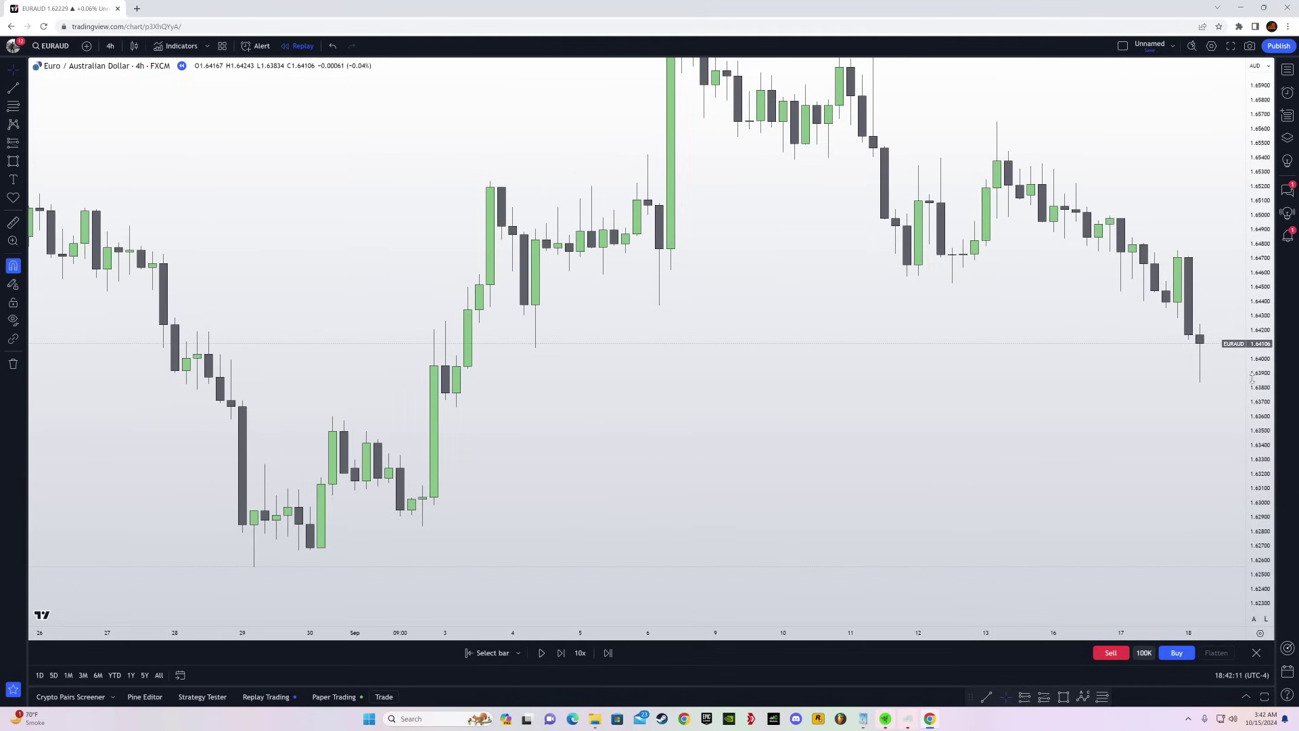
{"action": "left_click_drag", "start_coordinate": [1257, 353], "coordinate": [1257, 467]}
{"action": "left_click_drag", "start_coordinate": [797, 449], "coordinate": [809, 471]}
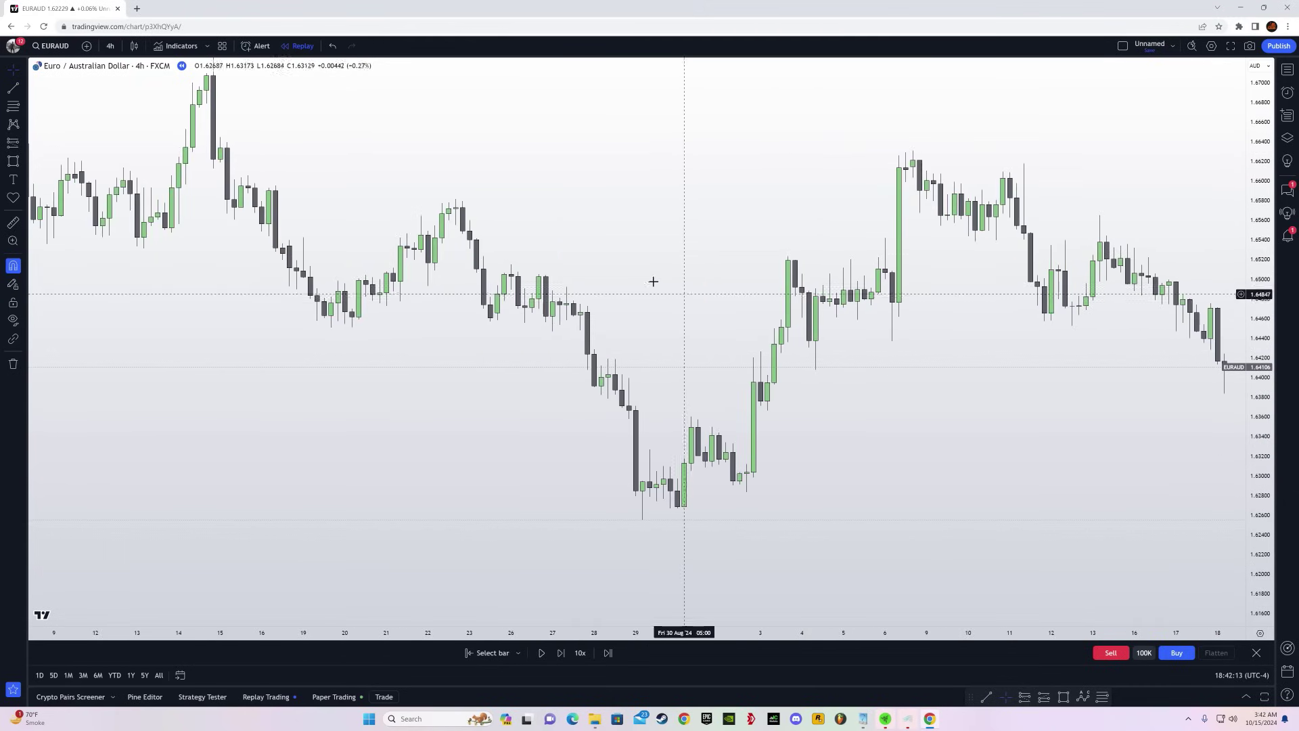
{"action": "scroll", "coordinate": [652, 281], "scroll_direction": "down", "scroll_amount": 4}
{"action": "left_click_drag", "start_coordinate": [1260, 383], "coordinate": [1259, 622]}
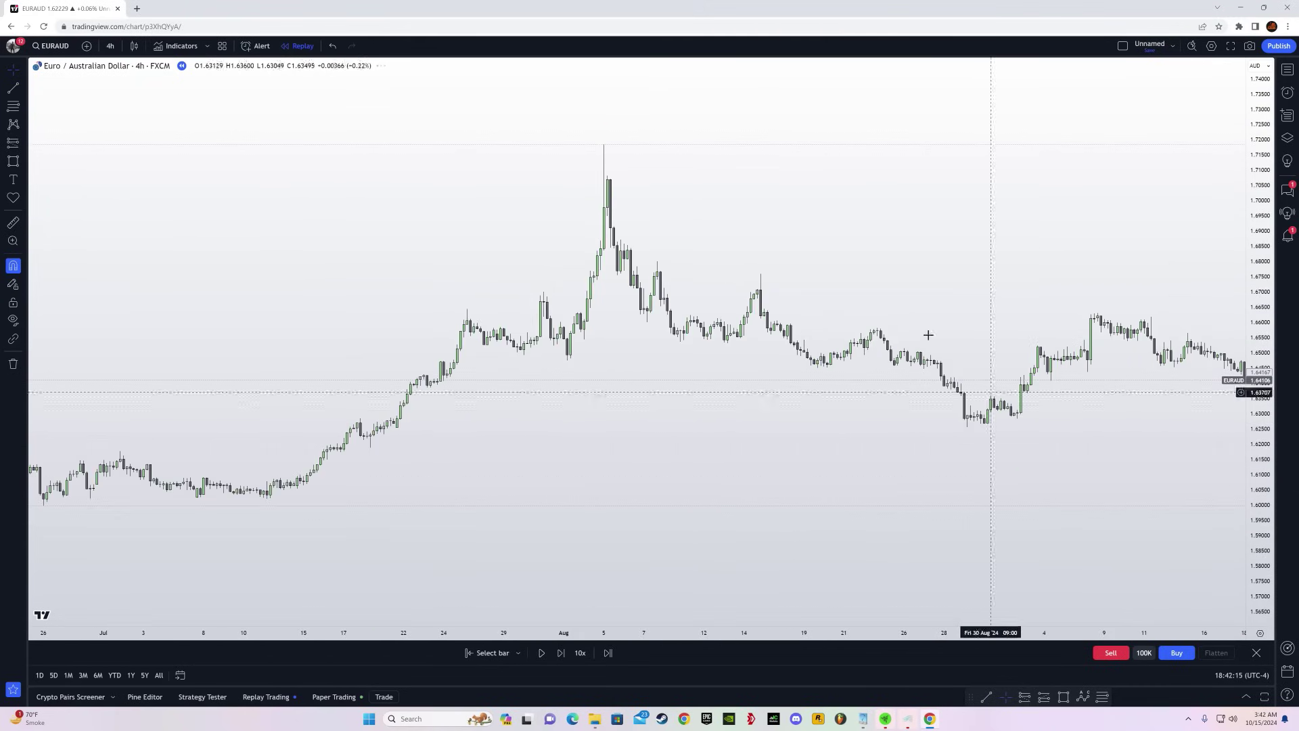
{"action": "left_click_drag", "start_coordinate": [873, 284], "coordinate": [583, 334]}
{"action": "left_click_drag", "start_coordinate": [676, 409], "coordinate": [512, 308]}
{"action": "scroll", "coordinate": [907, 206], "scroll_direction": "up", "scroll_amount": 3}
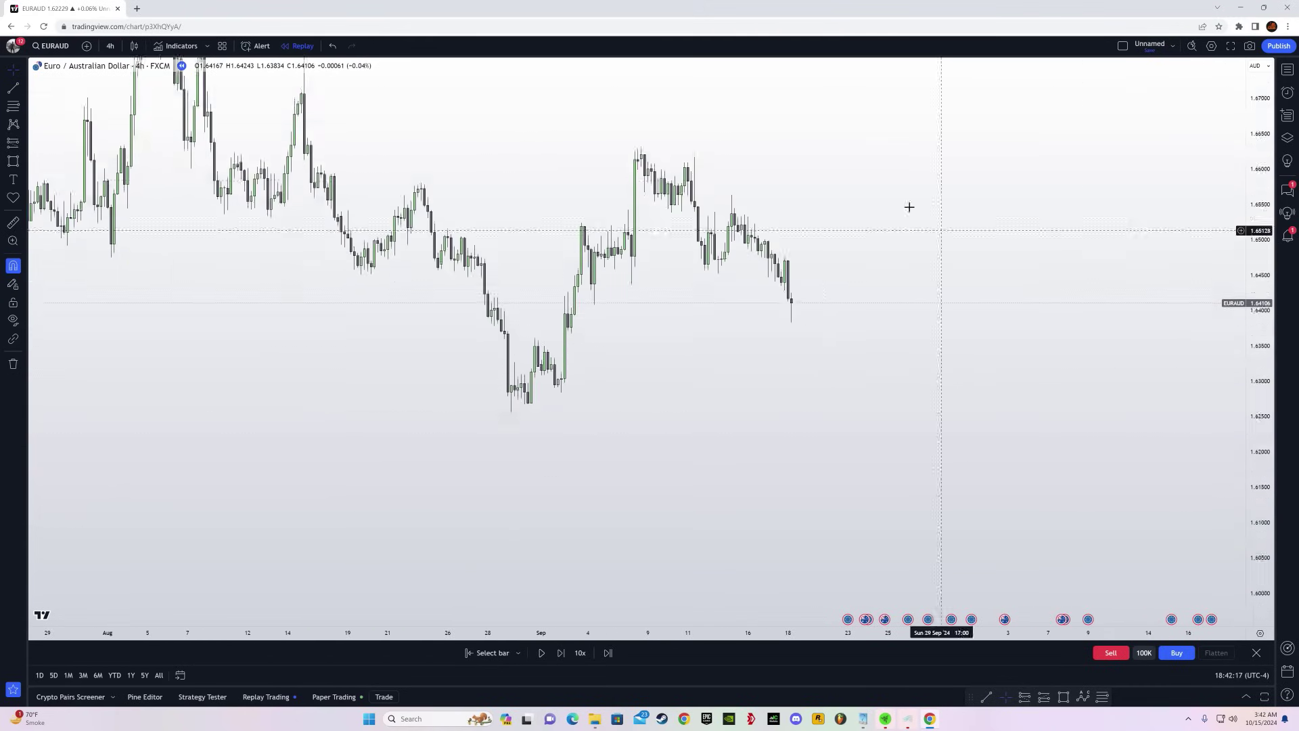
{"action": "scroll", "coordinate": [1108, 525], "scroll_direction": "up", "scroll_amount": 3}
{"action": "scroll", "coordinate": [695, 588], "scroll_direction": "up", "scroll_amount": 2}
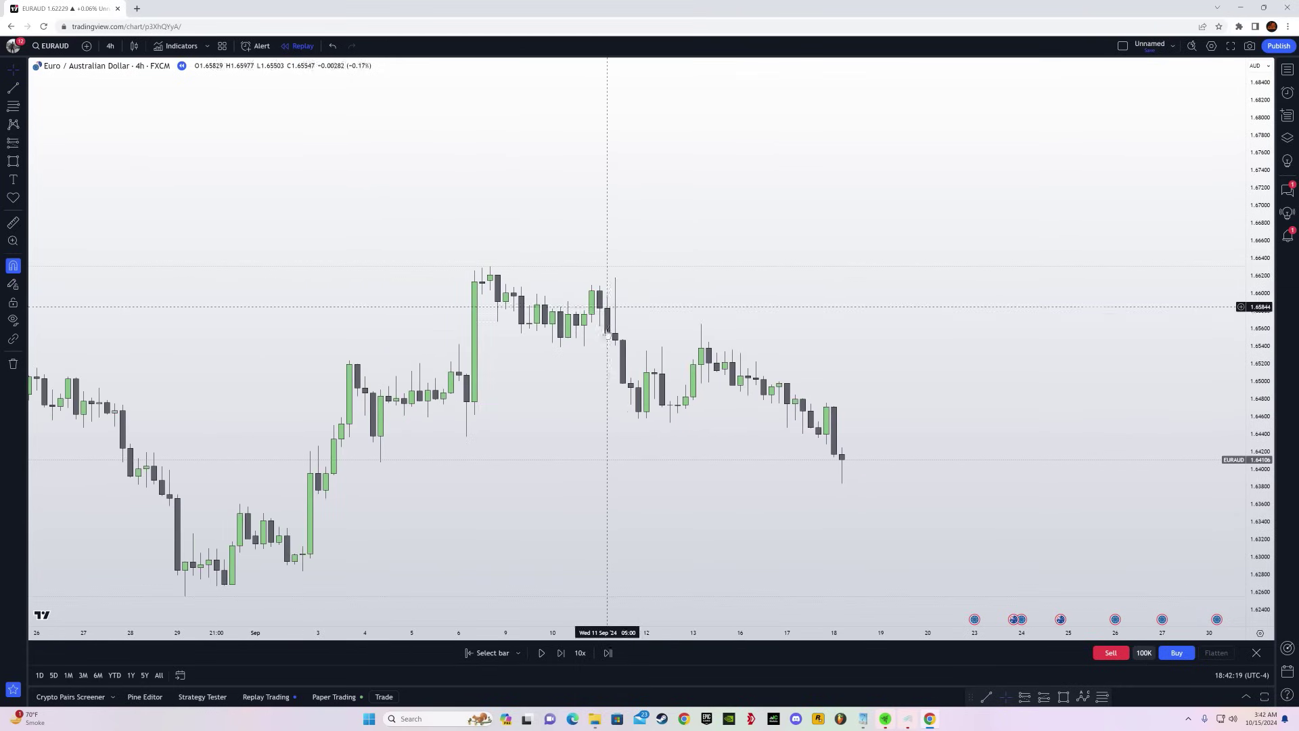
{"action": "left_click_drag", "start_coordinate": [959, 461], "coordinate": [1000, 419]}
{"action": "left_click_drag", "start_coordinate": [1259, 554], "coordinate": [1260, 385]}
{"action": "left_click_drag", "start_coordinate": [1007, 414], "coordinate": [1039, 439]}
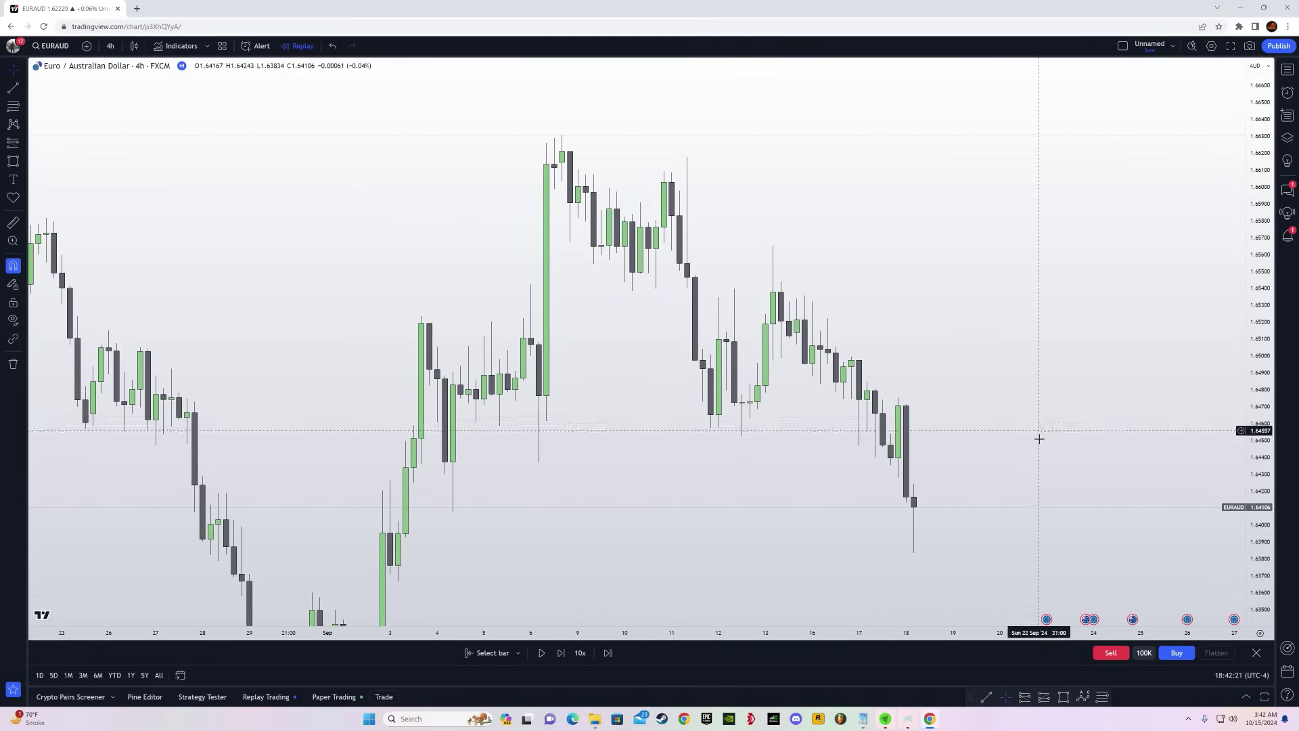
{"action": "left_click_drag", "start_coordinate": [883, 629], "coordinate": [731, 628]}
{"action": "left_click_drag", "start_coordinate": [777, 293], "coordinate": [861, 267]}
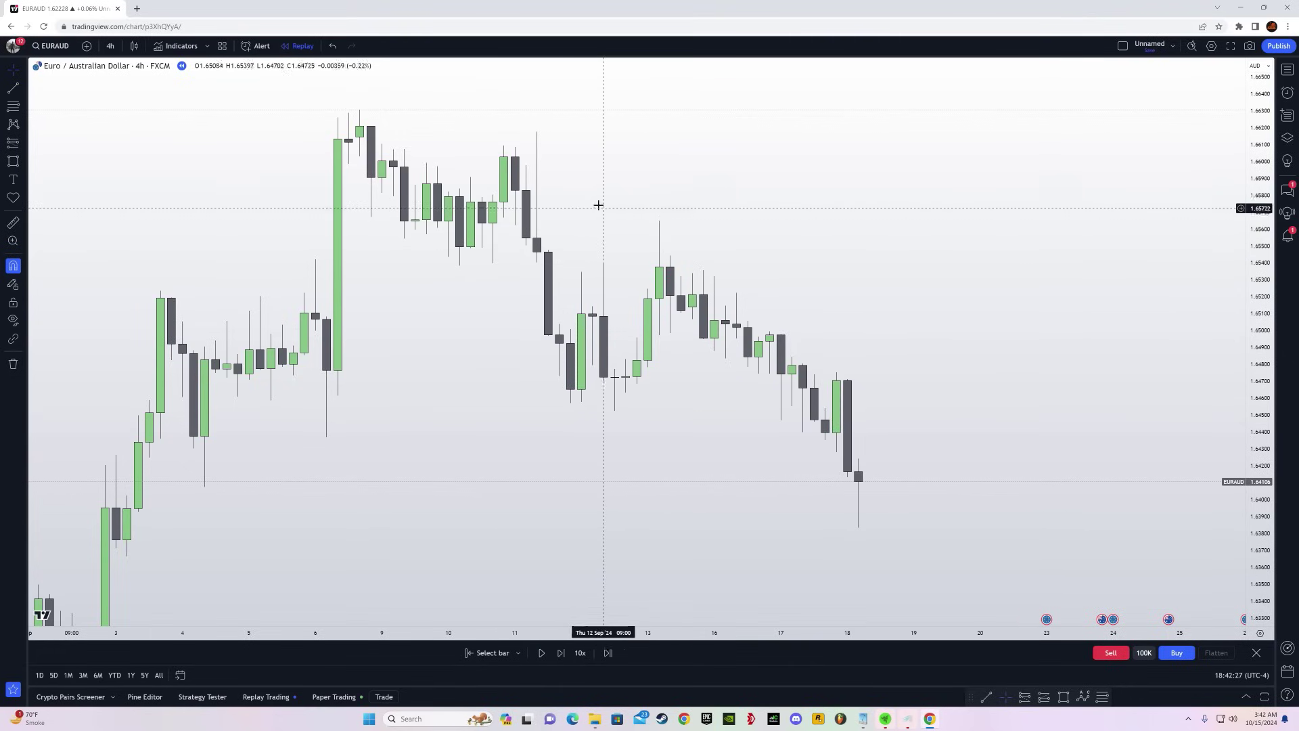
- Try marking the 3 September price gap from 1.63119 to 1.63712 with a rectangle, and delete it
{"action": "left_click_drag", "start_coordinate": [717, 267], "coordinate": [589, 372]}
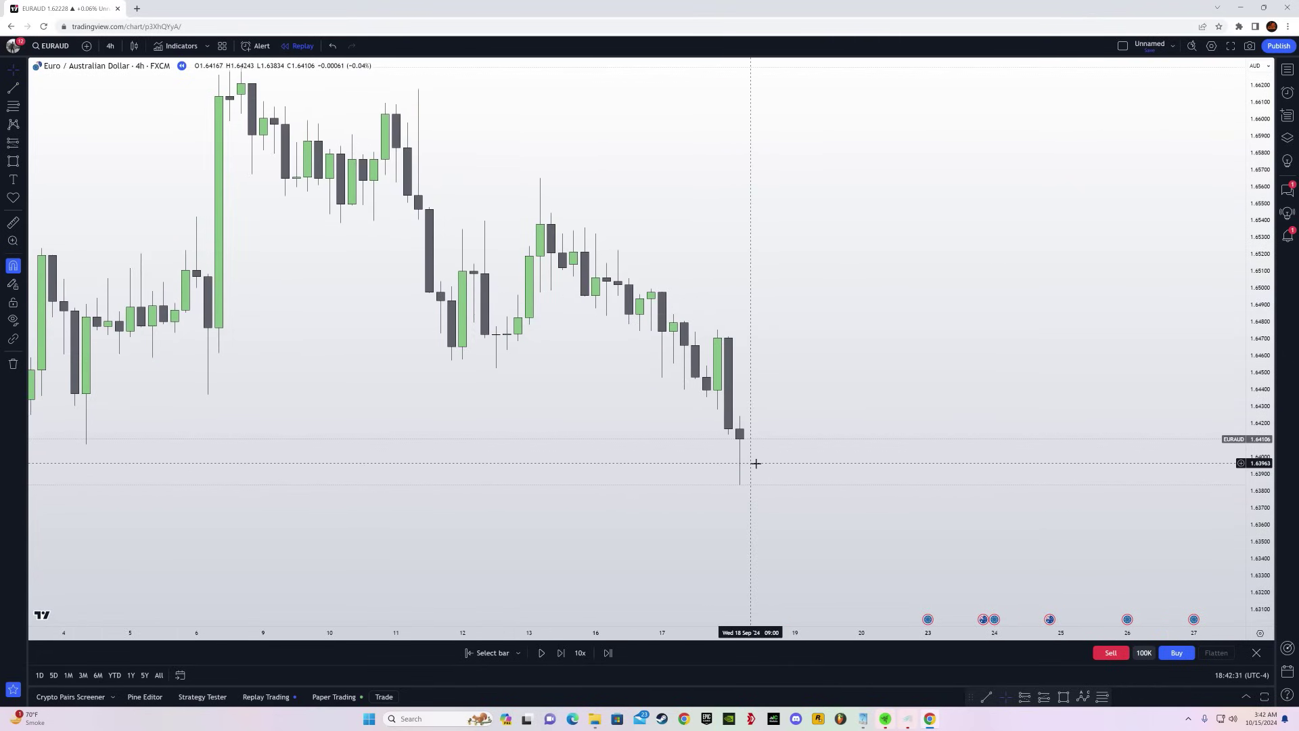
{"action": "scroll", "coordinate": [755, 463], "scroll_direction": "left", "scroll_amount": 5}
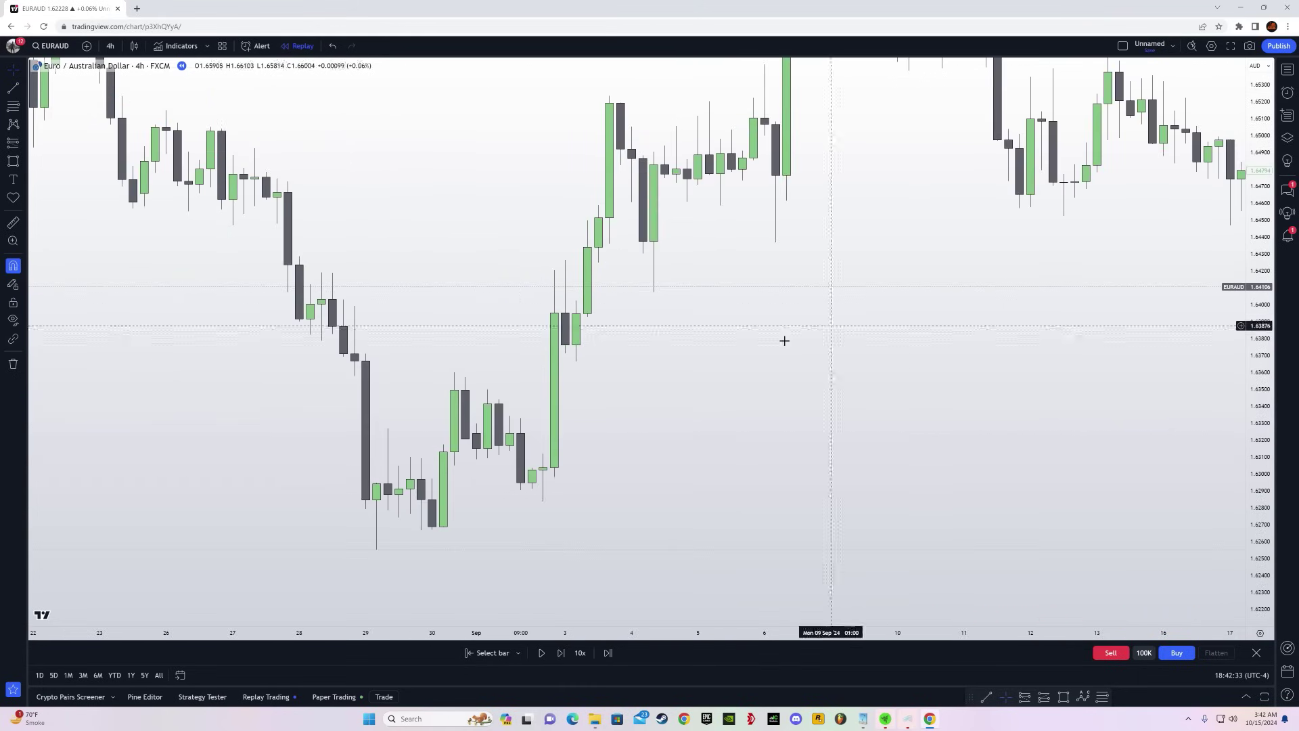
{"action": "left_click_drag", "start_coordinate": [948, 371], "coordinate": [568, 433]}
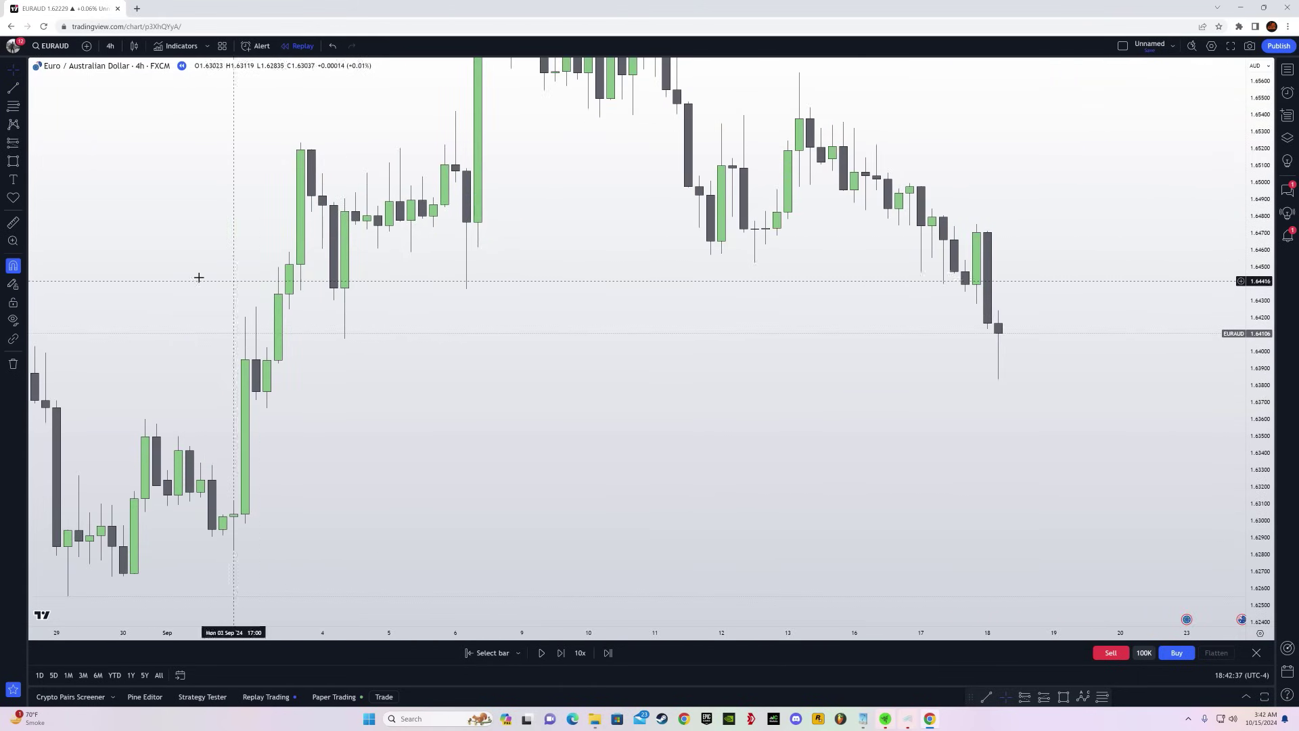
{"action": "left_click", "coordinate": [13, 161]}
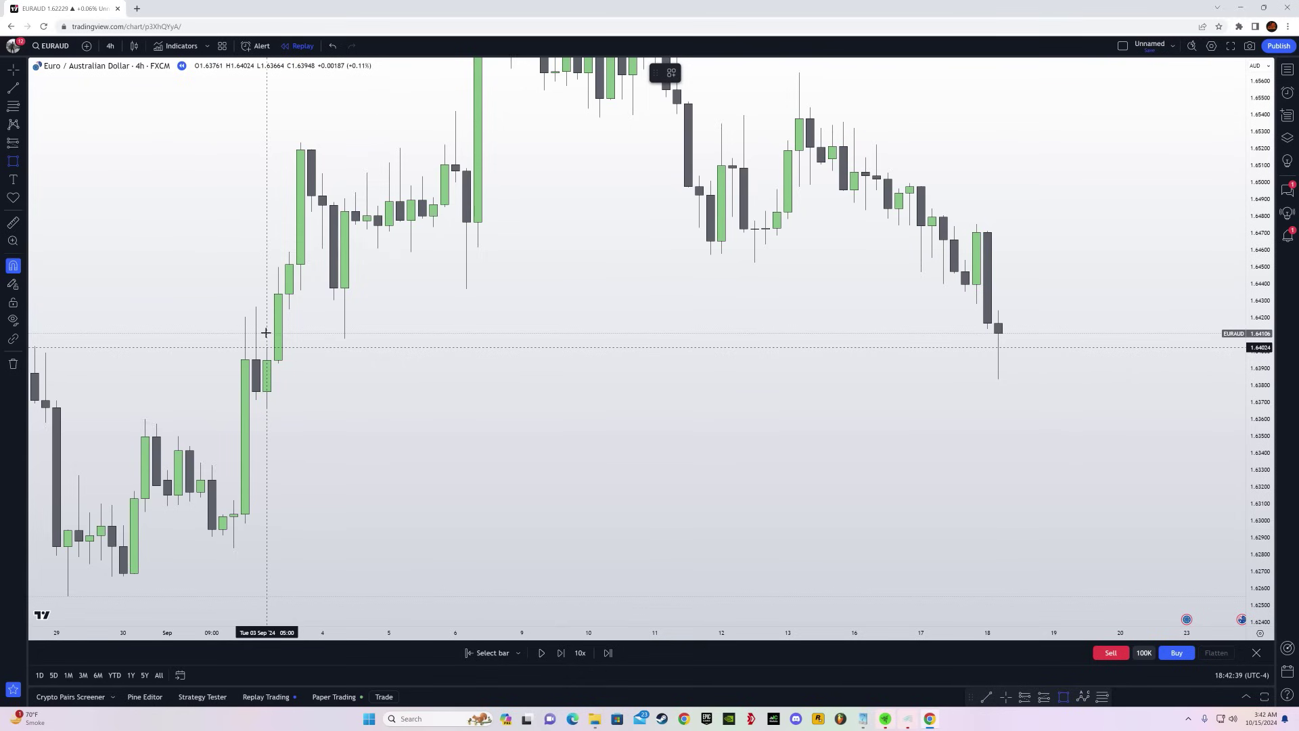
{"action": "left_click", "coordinate": [233, 500]}
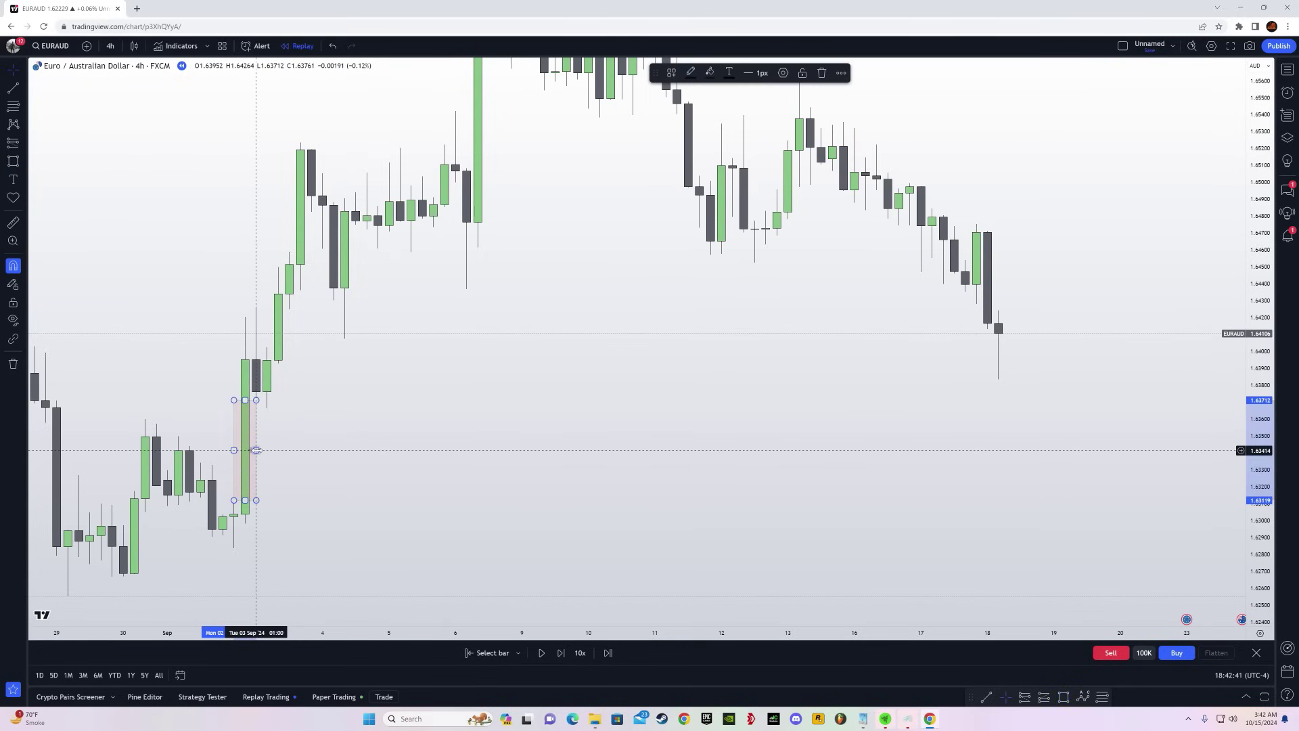
{"action": "left_click", "coordinate": [1020, 400]}
{"action": "key", "text": "Delete"}
- Draw a horizontal trend line at about 1.64400 from the open of the 17 September 21:00 candle past the latest bar
{"action": "left_click_drag", "start_coordinate": [1000, 418], "coordinate": [738, 517]}
{"action": "left_click_drag", "start_coordinate": [1259, 422], "coordinate": [1259, 458]}
{"action": "left_click_drag", "start_coordinate": [1175, 458], "coordinate": [1153, 480]}
{"action": "left_click_drag", "start_coordinate": [1261, 489], "coordinate": [1261, 521]}
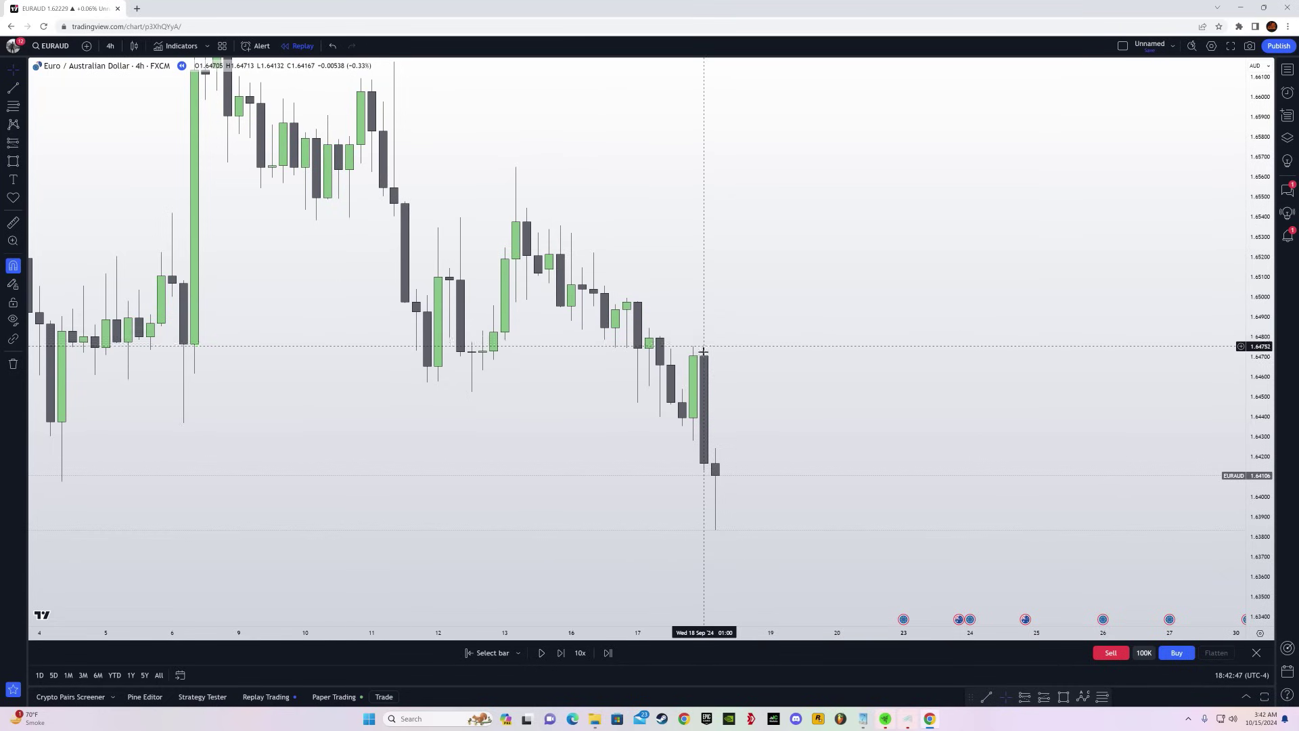
{"action": "left_click_drag", "start_coordinate": [298, 97], "coordinate": [291, 212]}
{"action": "left_click_drag", "start_coordinate": [655, 385], "coordinate": [627, 278]}
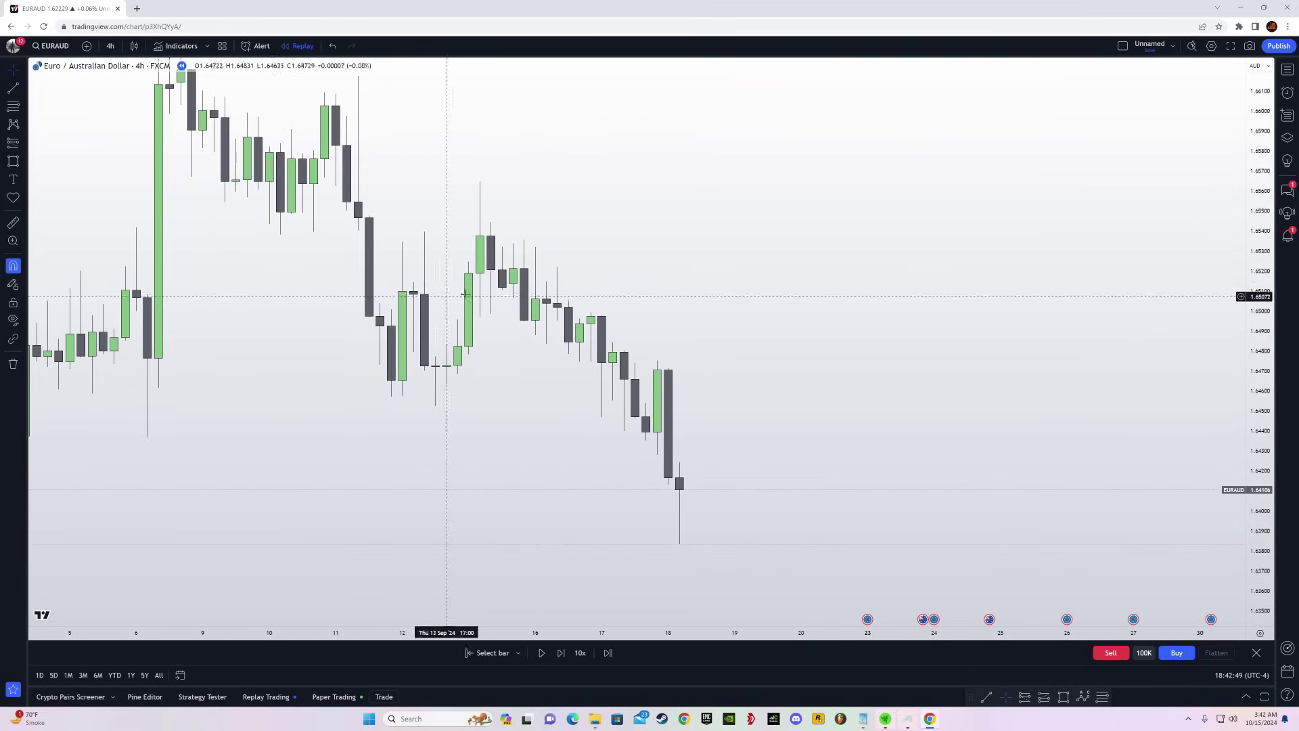
{"action": "left_click_drag", "start_coordinate": [787, 455], "coordinate": [803, 418]}
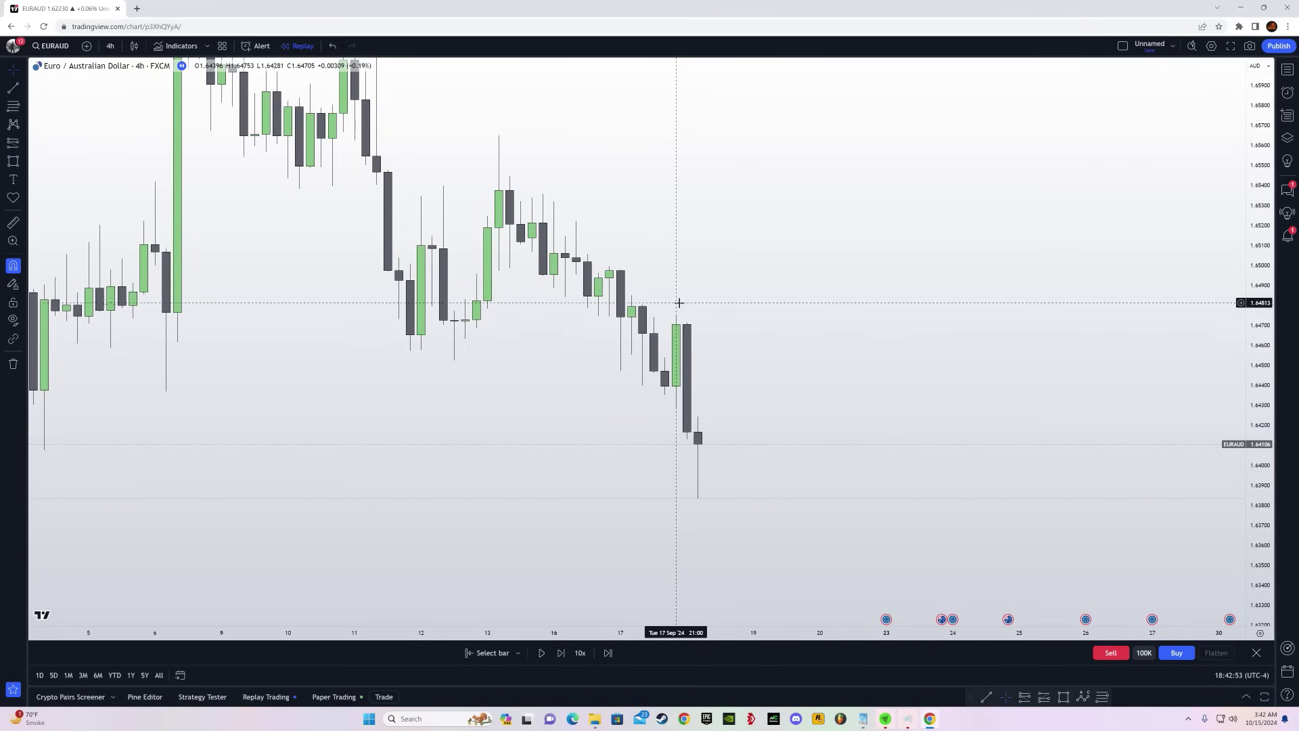
{"action": "left_click", "coordinate": [12, 89]}
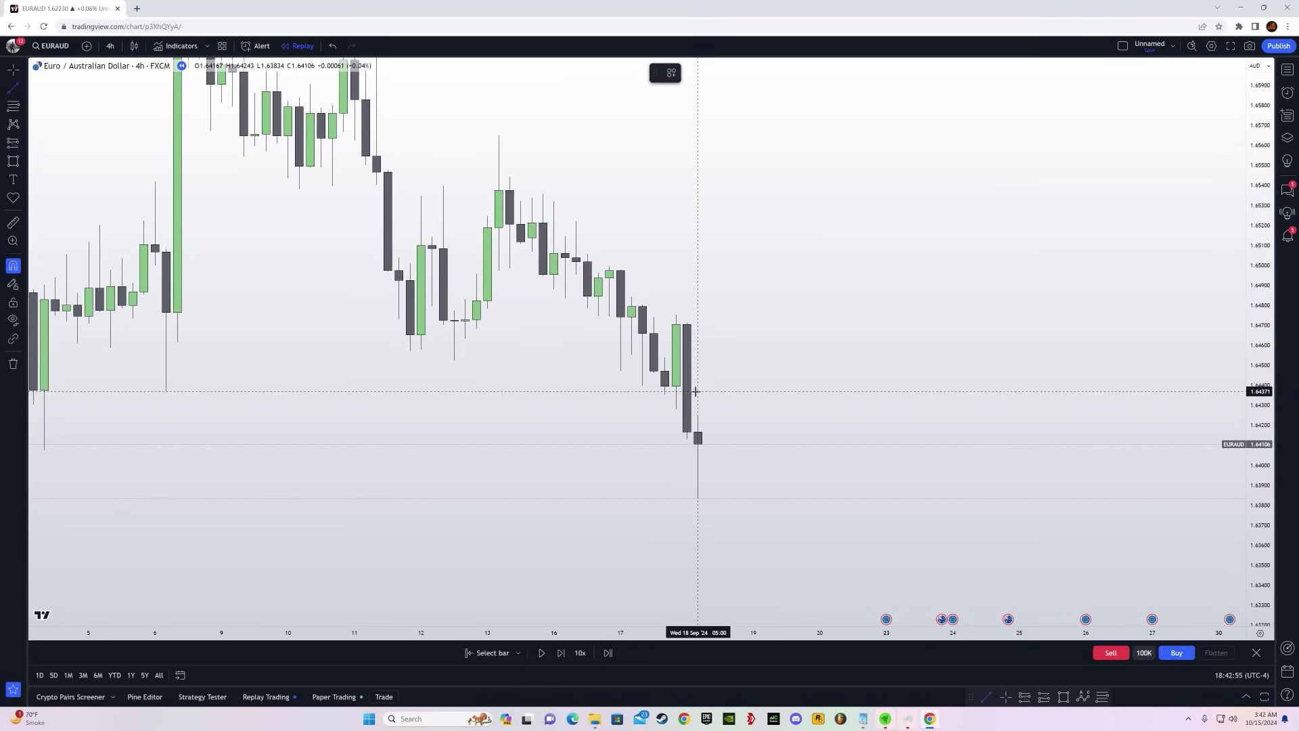
{"action": "left_click", "coordinate": [842, 385]}
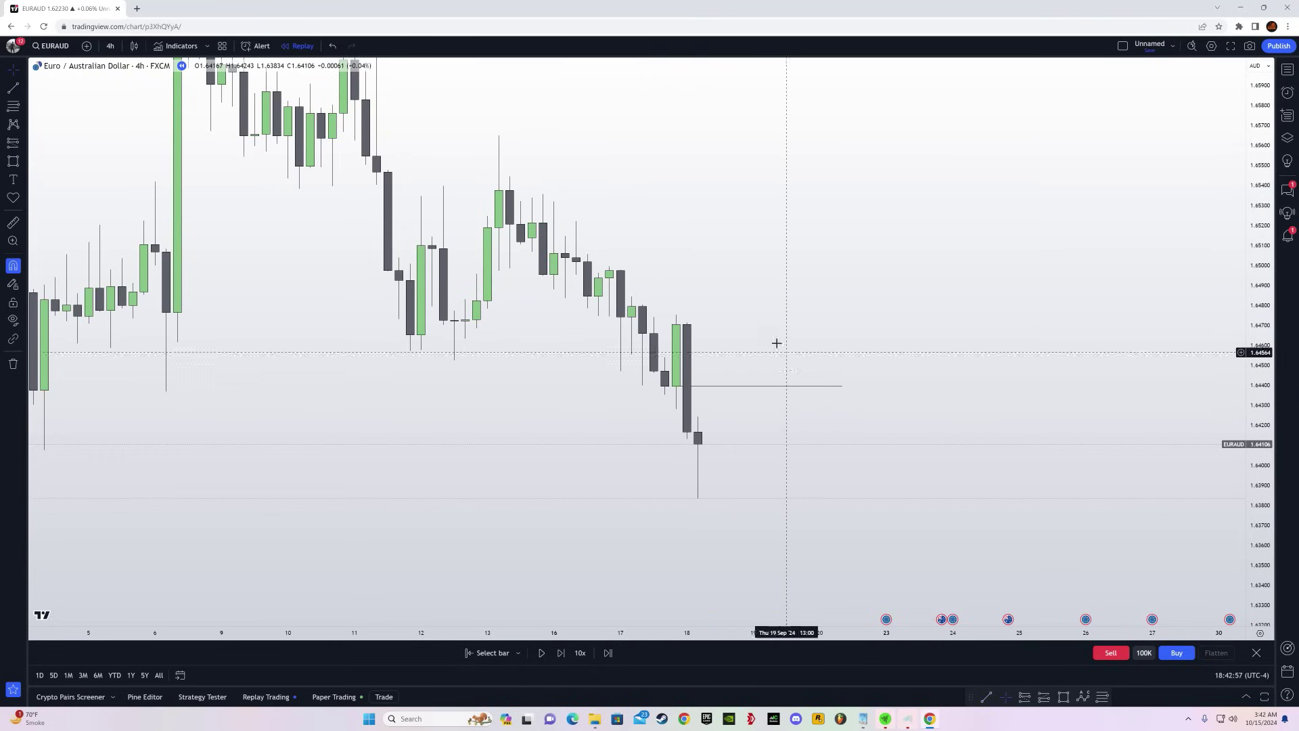
- Switch the chart to the 15-minute timeframe and play the replay to 12:30 on 18 September
{"action": "left_click", "coordinate": [110, 45]}
{"action": "left_click", "coordinate": [125, 397]}
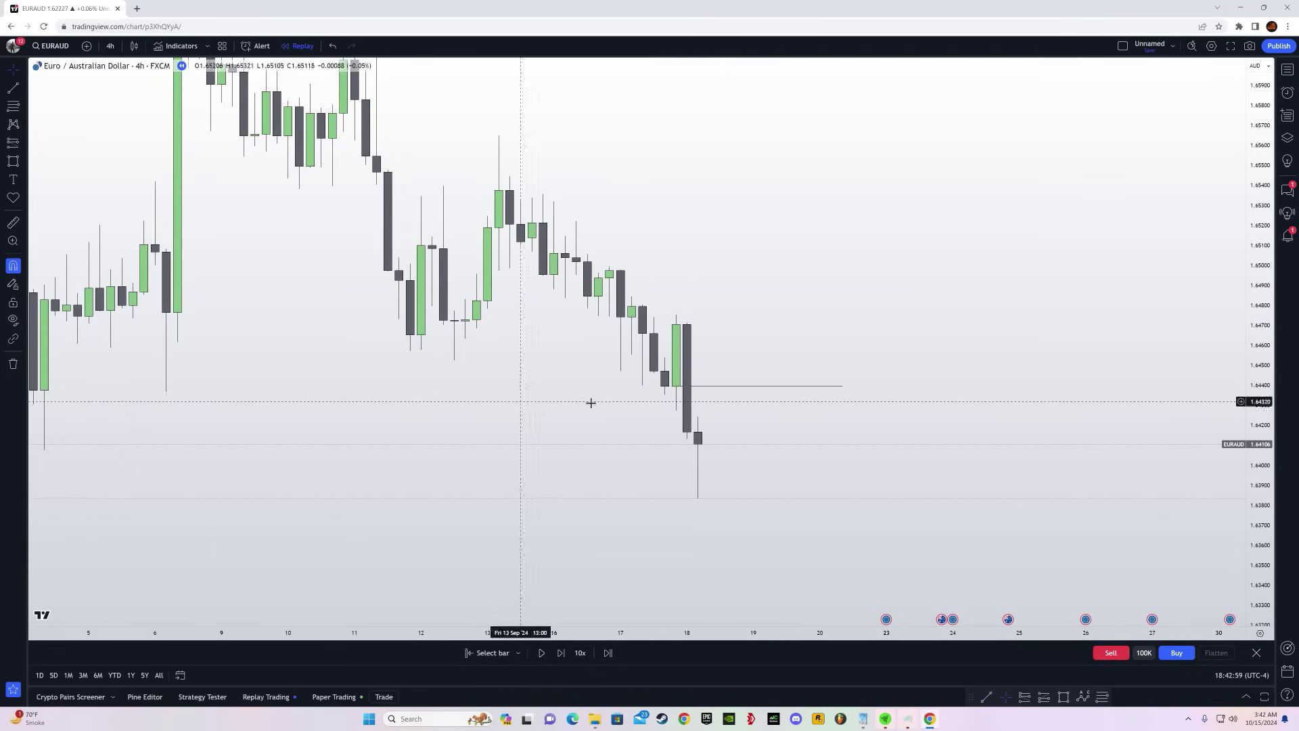
{"action": "left_click_drag", "start_coordinate": [1251, 496], "coordinate": [1250, 399]}
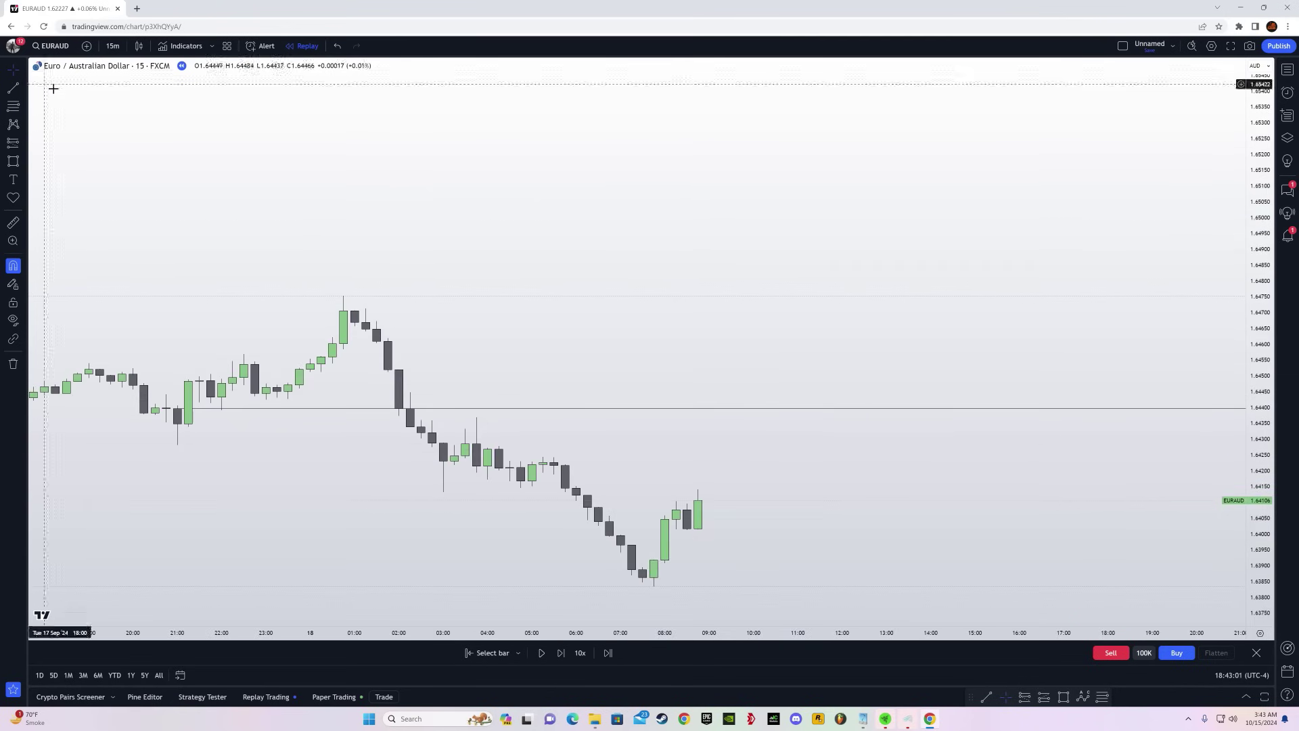
{"action": "left_click_drag", "start_coordinate": [621, 207], "coordinate": [615, 130]}
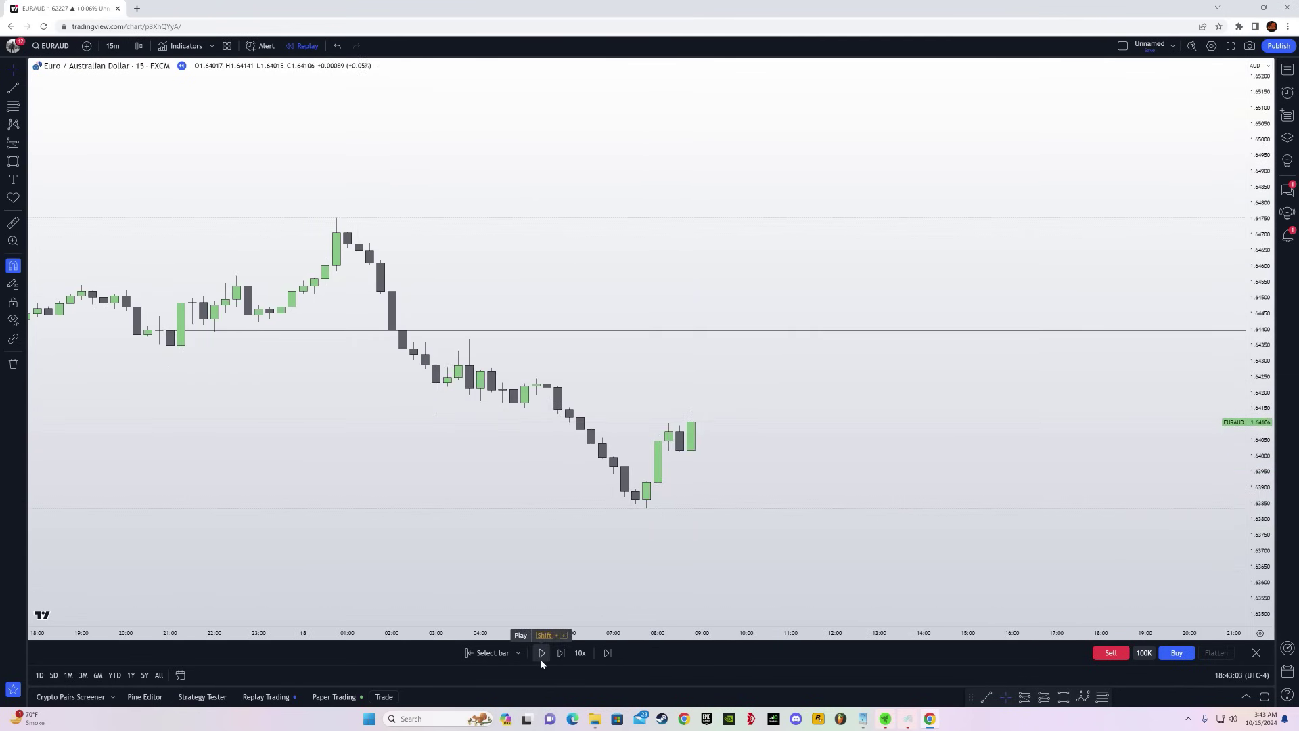
{"action": "left_click", "coordinate": [541, 654]}
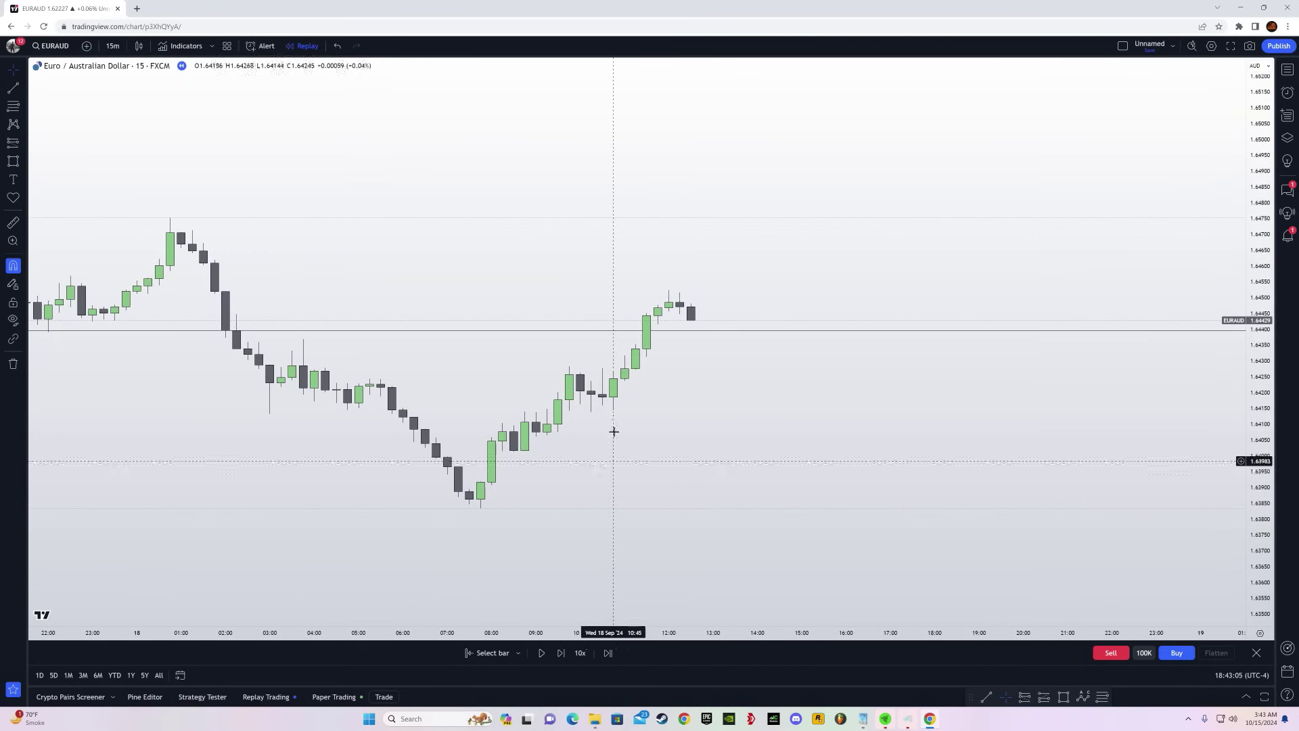
- Draw a horizontal trend line from the 12:00 swing high at about 1.64525 to about 19:15
{"action": "left_click_drag", "start_coordinate": [798, 383], "coordinate": [766, 430]}
{"action": "left_click_drag", "start_coordinate": [1251, 568], "coordinate": [1015, 250]}
{"action": "left_click_drag", "start_coordinate": [635, 308], "coordinate": [962, 310]}
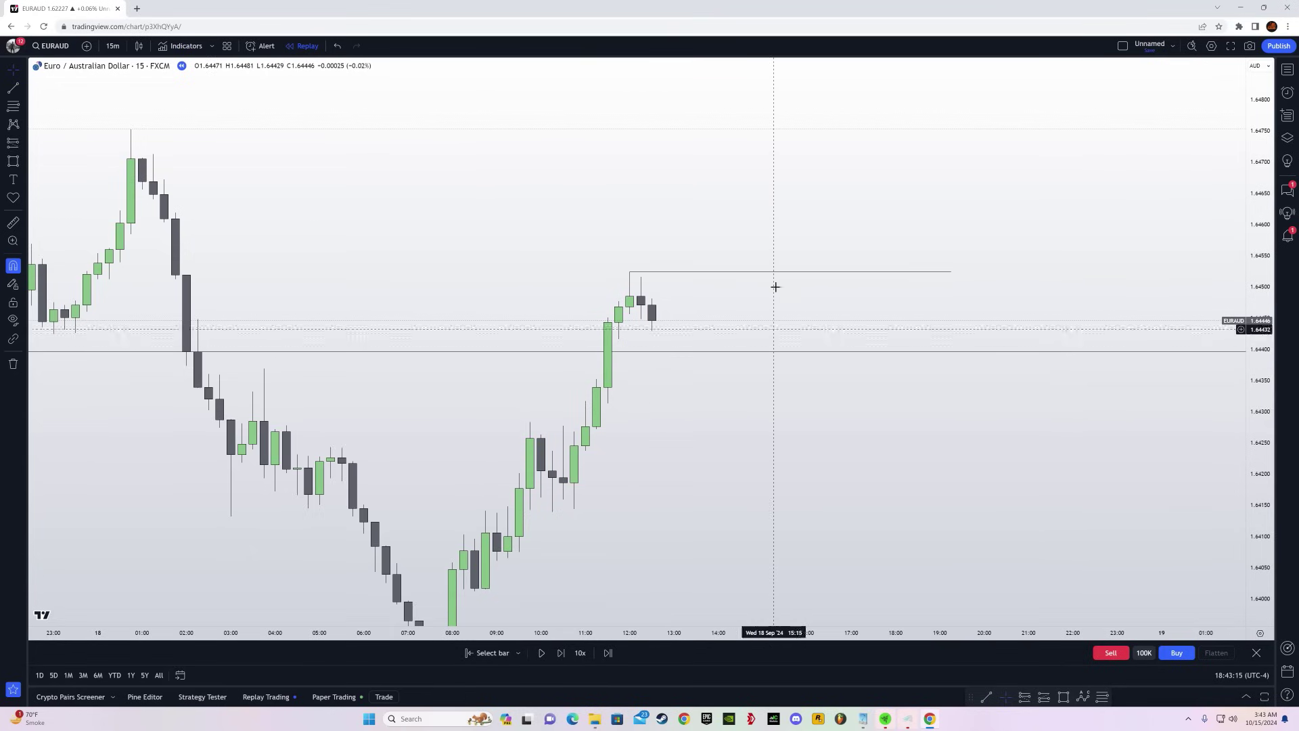
- Play the replay to 15:00 on 18 September
{"action": "left_click", "coordinate": [541, 652]}
{"action": "left_click_drag", "start_coordinate": [1269, 511], "coordinate": [1259, 484]}
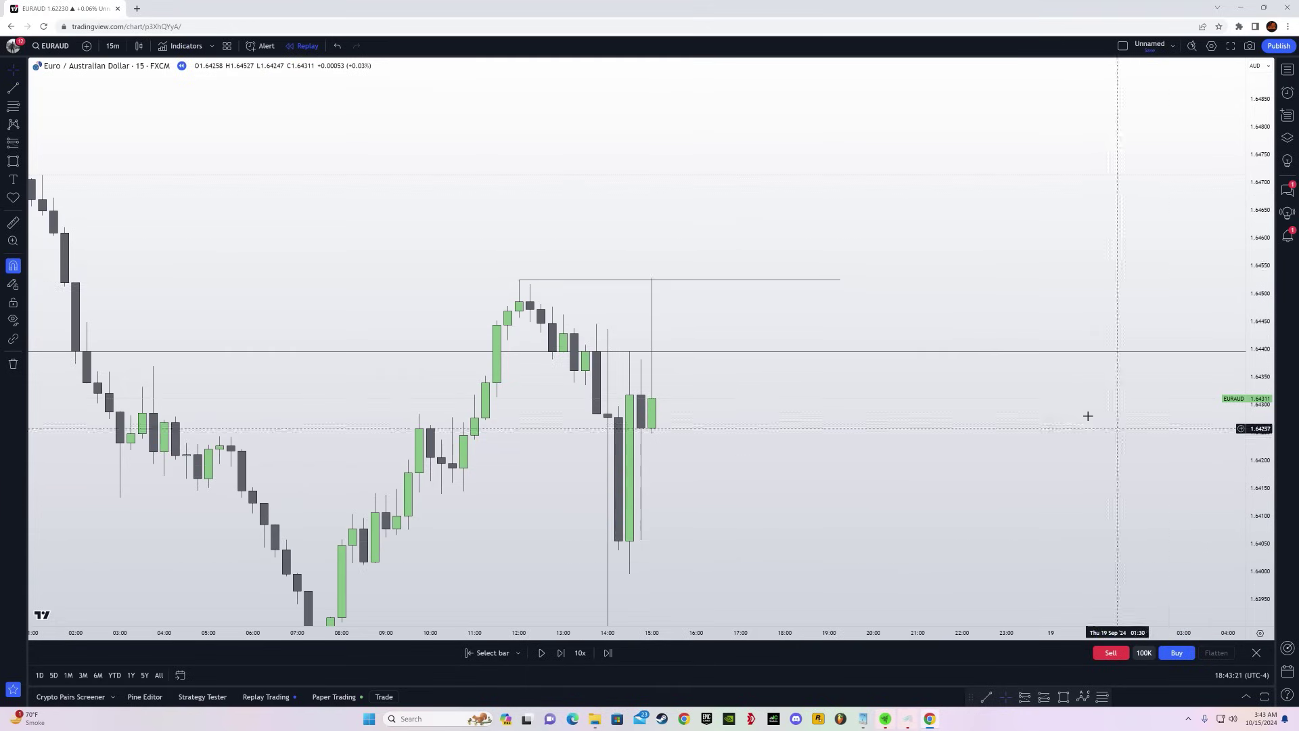
{"action": "left_click_drag", "start_coordinate": [808, 465], "coordinate": [820, 419]}
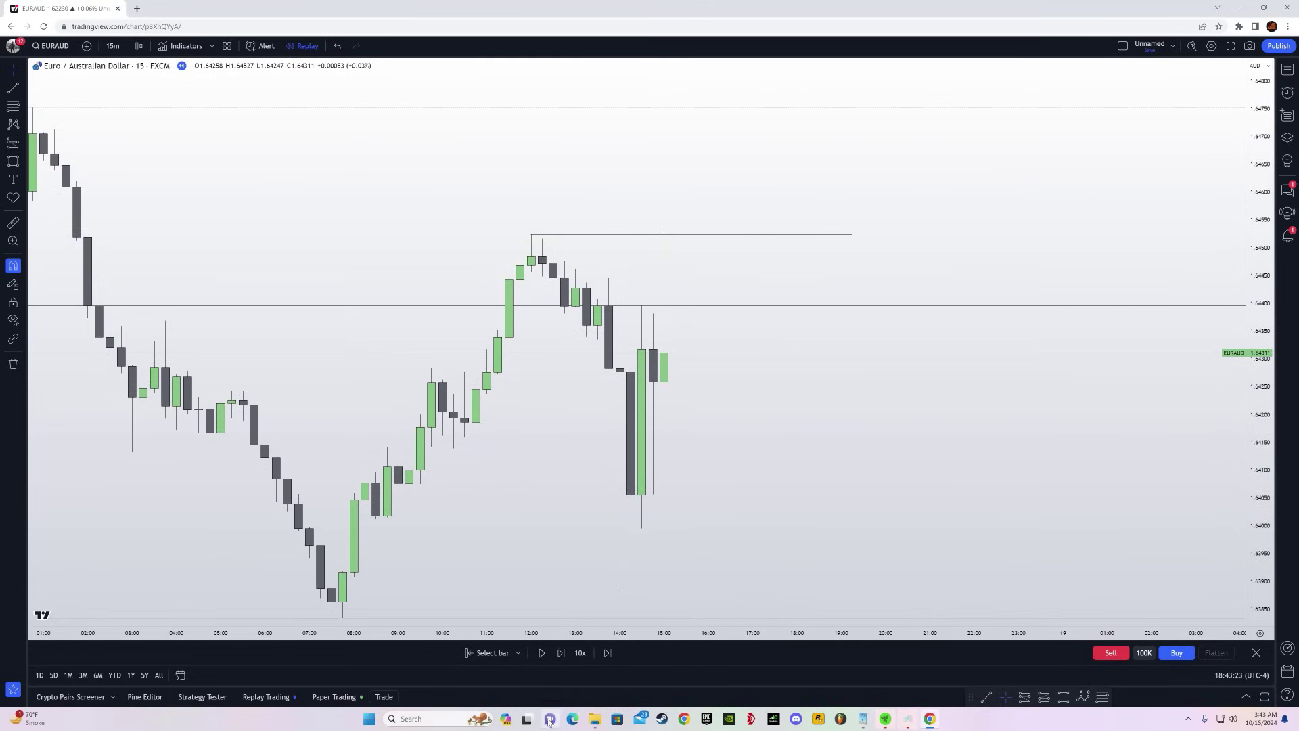
- Step the replay forward bar by bar to 17:00 and play it on to 20:45 on 18 September
{"action": "left_click", "coordinate": [561, 654]}
{"action": "left_click", "coordinate": [561, 654]}
{"action": "left_click", "coordinate": [561, 653]}
{"action": "left_click", "coordinate": [561, 653]}
{"action": "left_click", "coordinate": [561, 654]}
{"action": "left_click", "coordinate": [561, 653]}
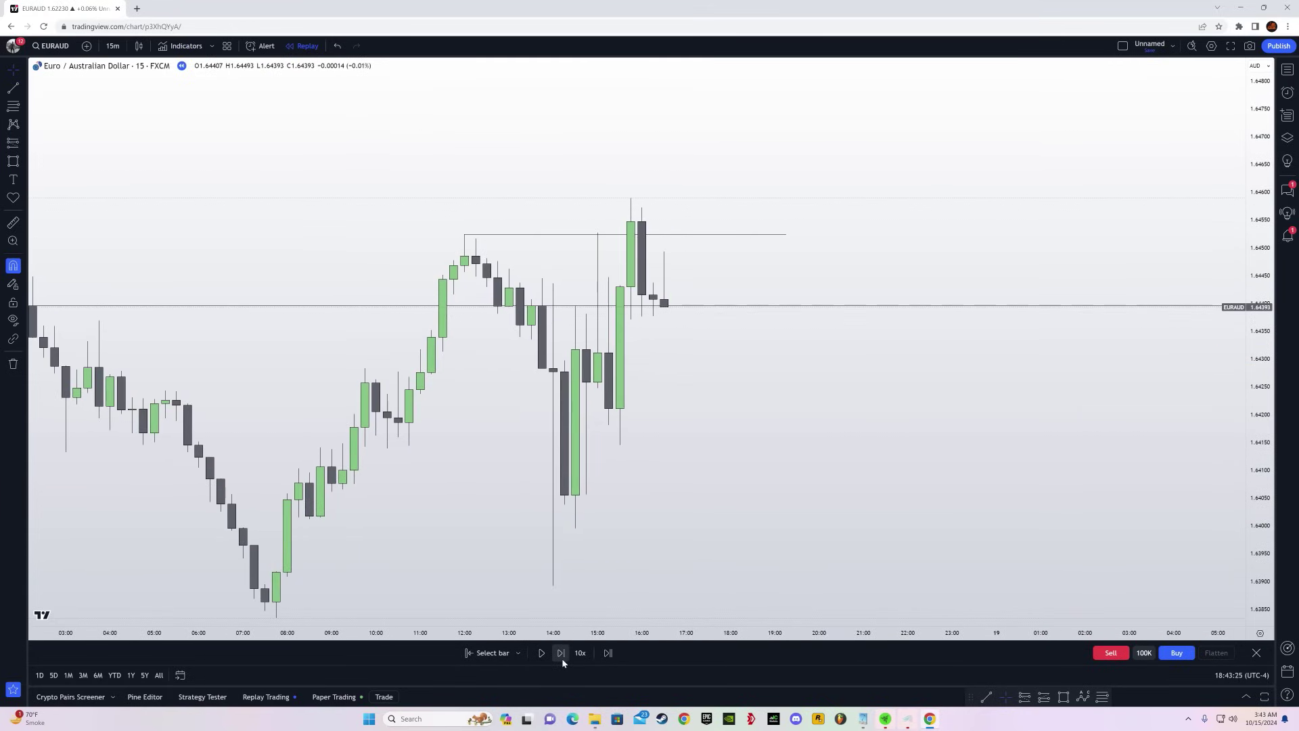
{"action": "left_click", "coordinate": [561, 653]}
{"action": "left_click", "coordinate": [561, 653]}
{"action": "left_click_drag", "start_coordinate": [1259, 541], "coordinate": [1260, 592]}
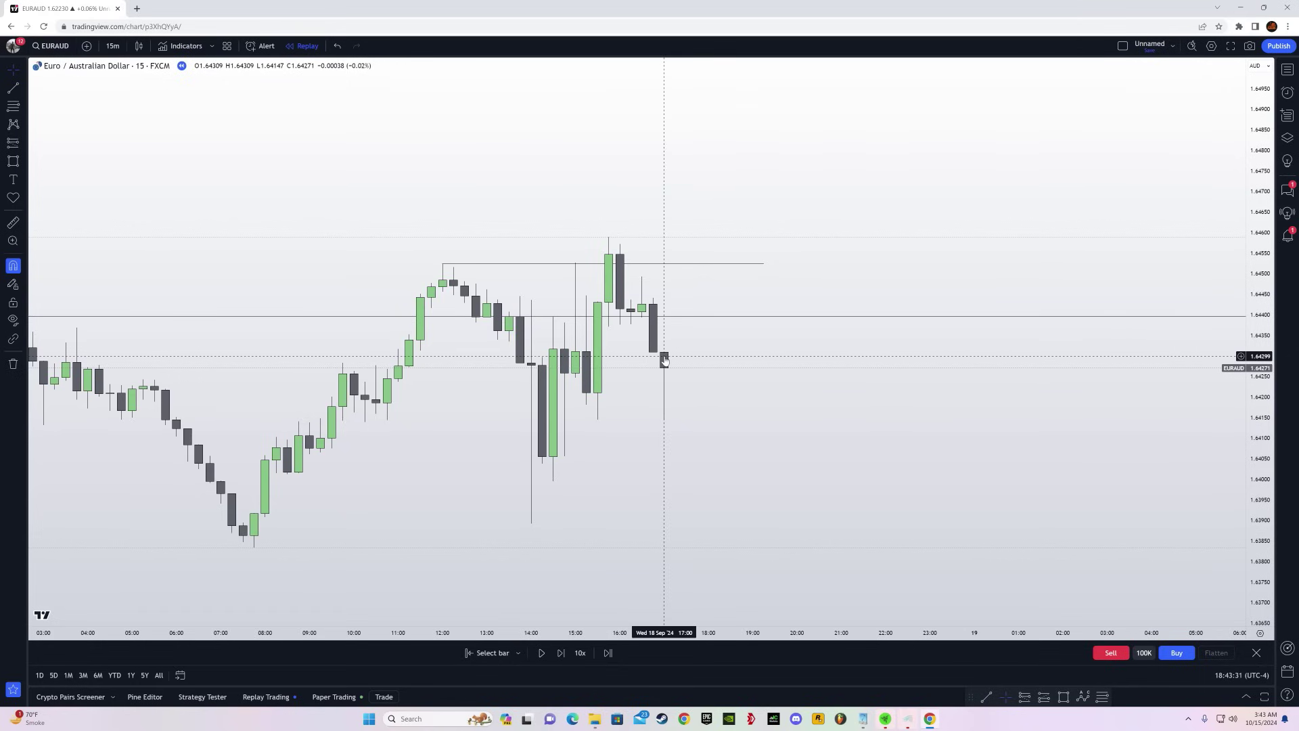
{"action": "left_click", "coordinate": [542, 653]}
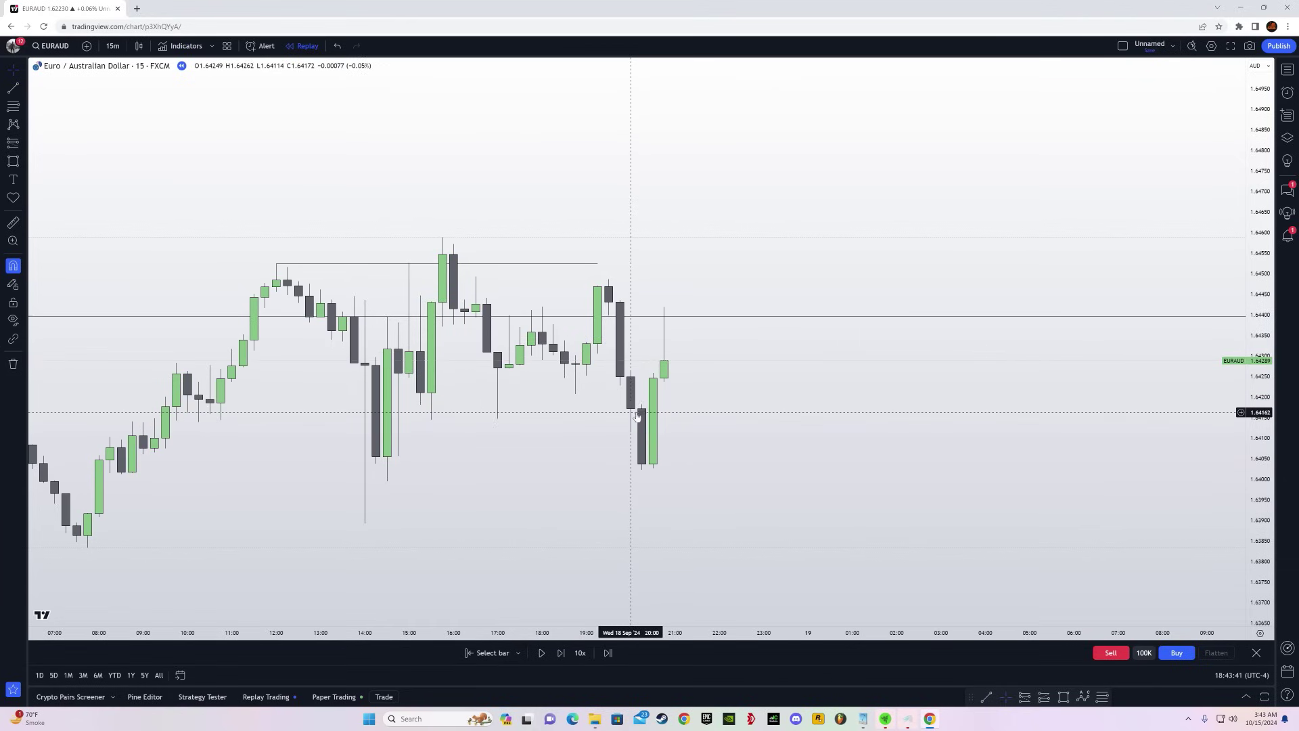
- Draw a horizontal trend line from the 15:30 candle's low at 1.64145 to about 20:15
{"action": "left_click_drag", "start_coordinate": [535, 460], "coordinate": [617, 441]}
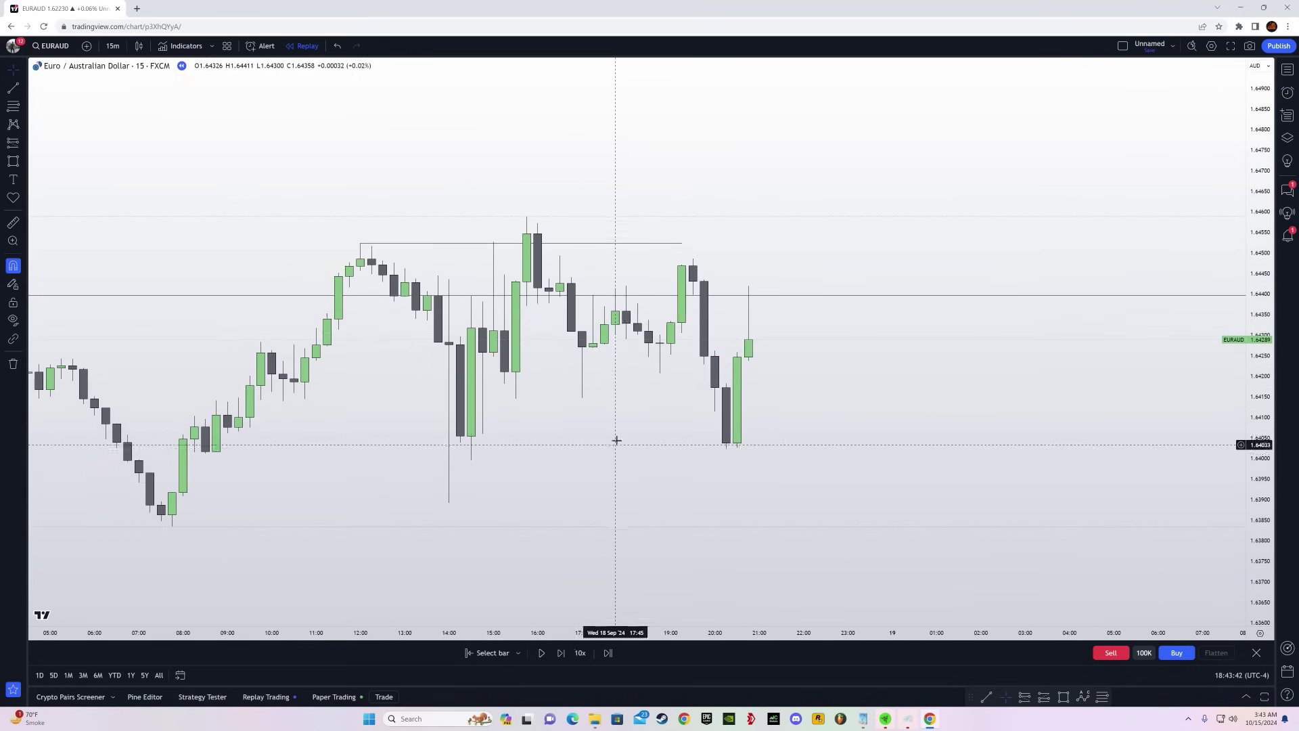
{"action": "left_click", "coordinate": [13, 88]}
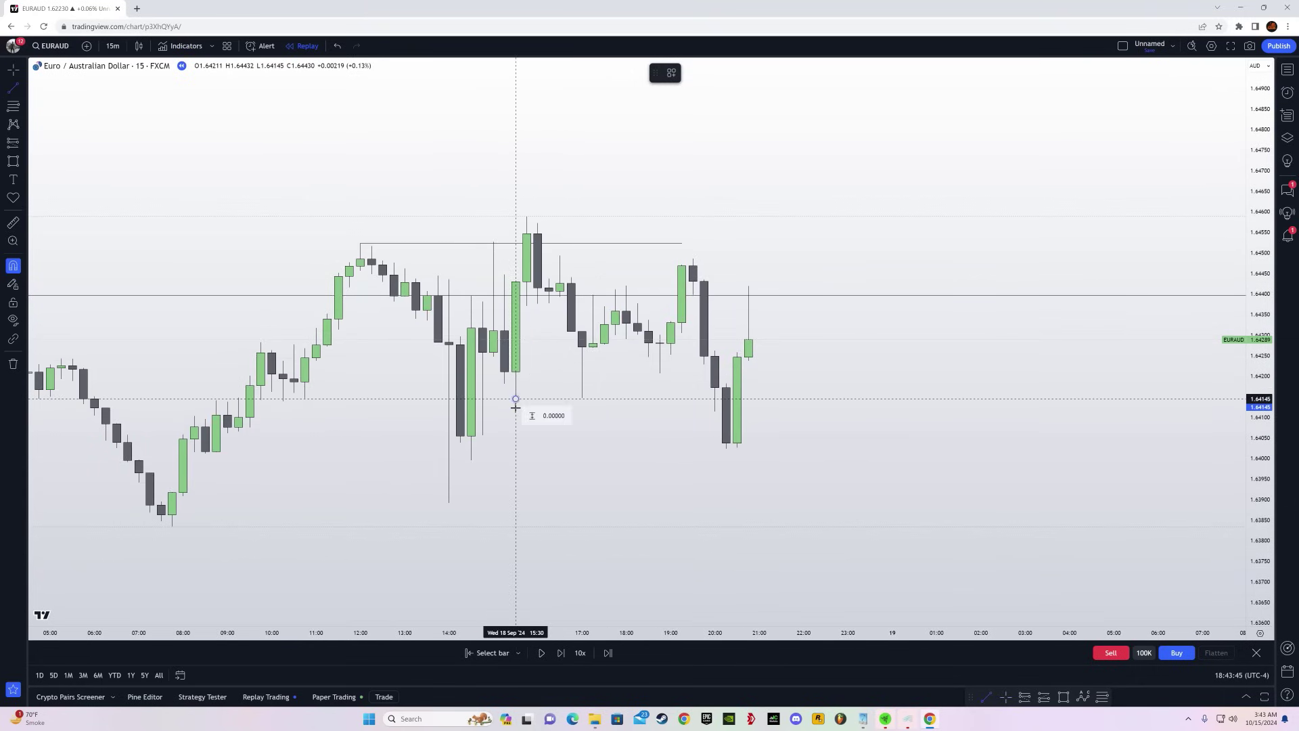
{"action": "left_click", "coordinate": [723, 411], "text": "shift"}
{"action": "left_click", "coordinate": [694, 452]}
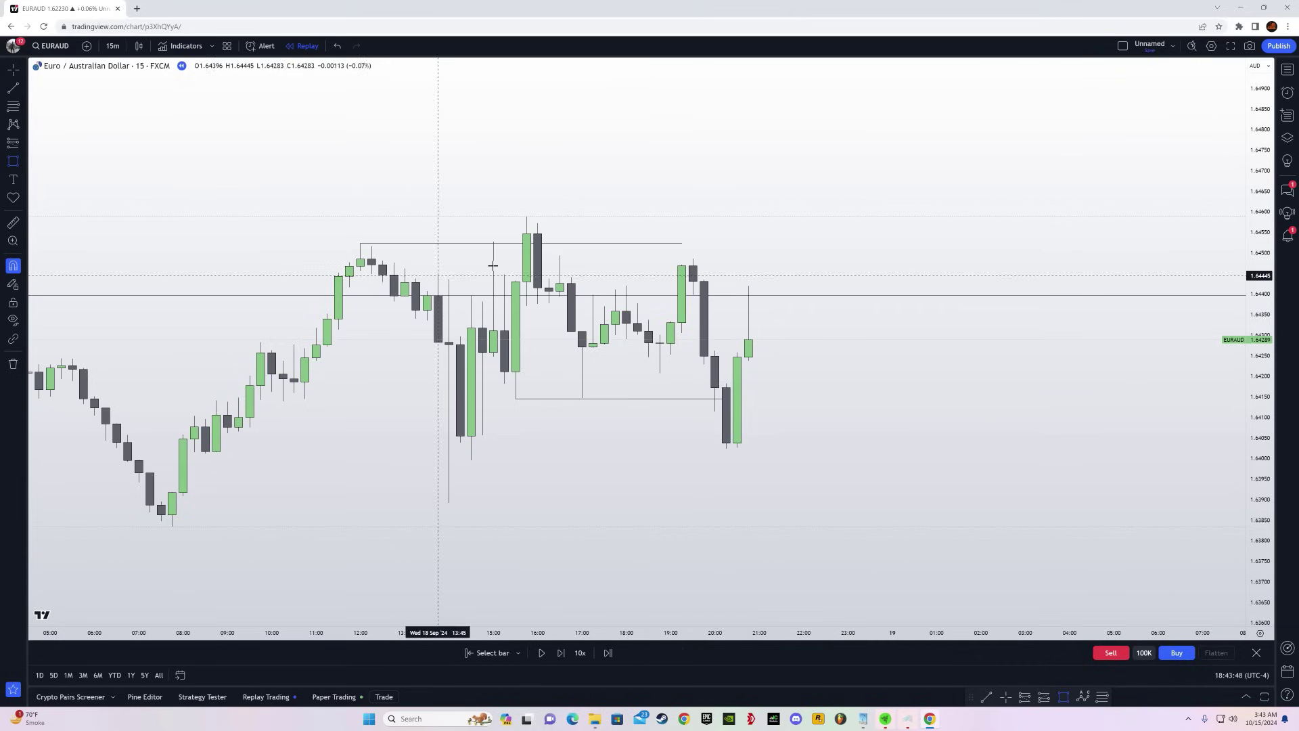
- Draw a rectangle over the gap in the 19:30 sell-off, from about 1.6440 down to 1.6426, and extend it to midnight
{"action": "left_click", "coordinate": [692, 309]}
{"action": "left_click", "coordinate": [716, 333]}
{"action": "left_click_drag", "start_coordinate": [714, 323], "coordinate": [892, 323]}
{"action": "left_click", "coordinate": [855, 428]}
{"action": "left_click_drag", "start_coordinate": [855, 429], "coordinate": [844, 455]}
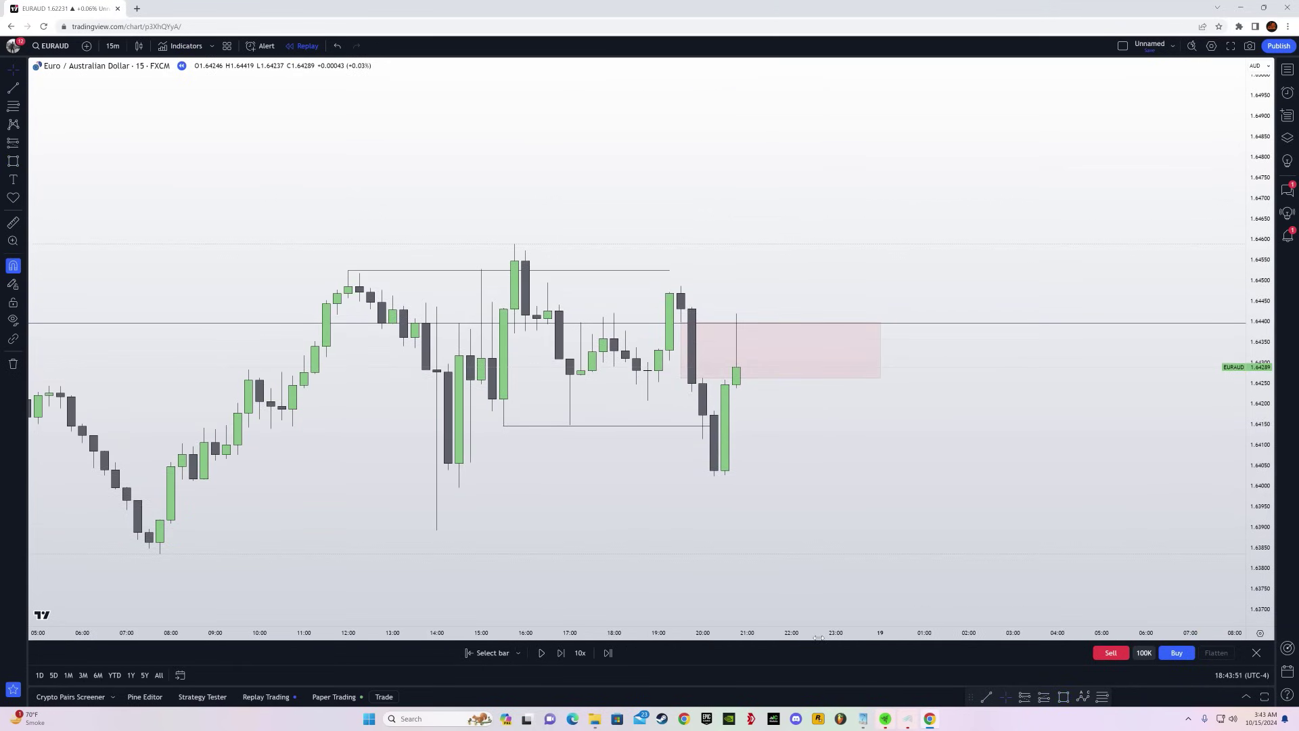
- Draw a horizontal trend line from the 07:45 swing low at about 1.63835 to about 04:45 on 19 September
{"action": "left_click_drag", "start_coordinate": [814, 633], "coordinate": [1010, 633]}
{"action": "left_click_drag", "start_coordinate": [980, 531], "coordinate": [672, 477]}
{"action": "left_click", "coordinate": [13, 105]}
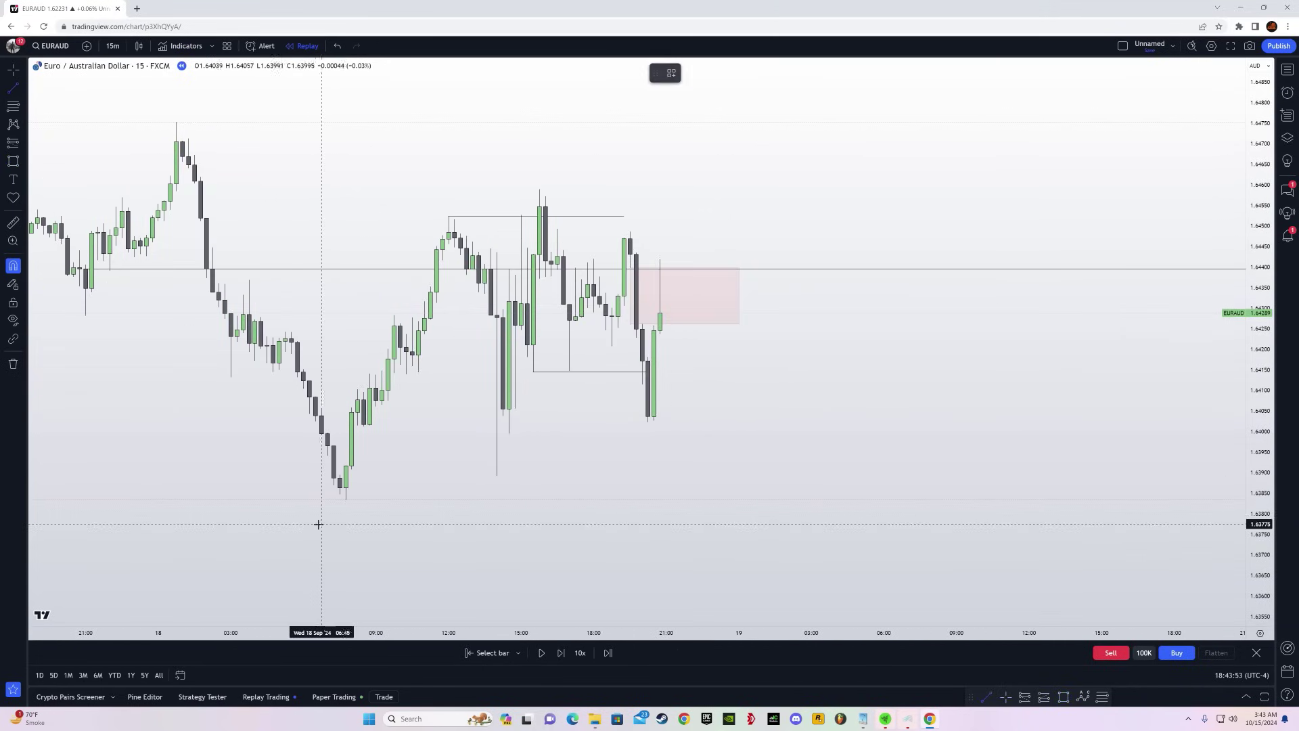
{"action": "left_click_drag", "start_coordinate": [346, 499], "coordinate": [853, 499]}
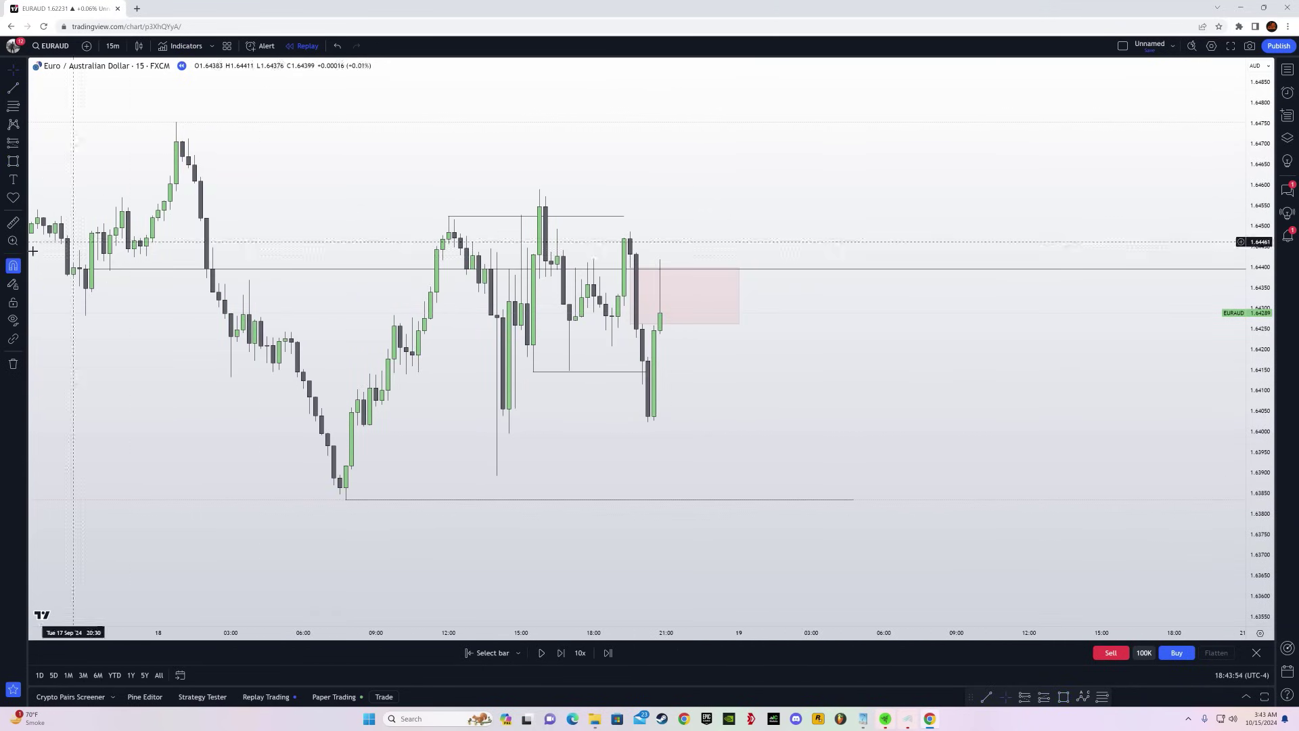
- Place a short position from the rectangle's lower edge with entry at 1.64267, stop at 1.64492 and target at 1.63818
{"action": "left_click", "coordinate": [25, 154]}
{"action": "left_click", "coordinate": [82, 177]}
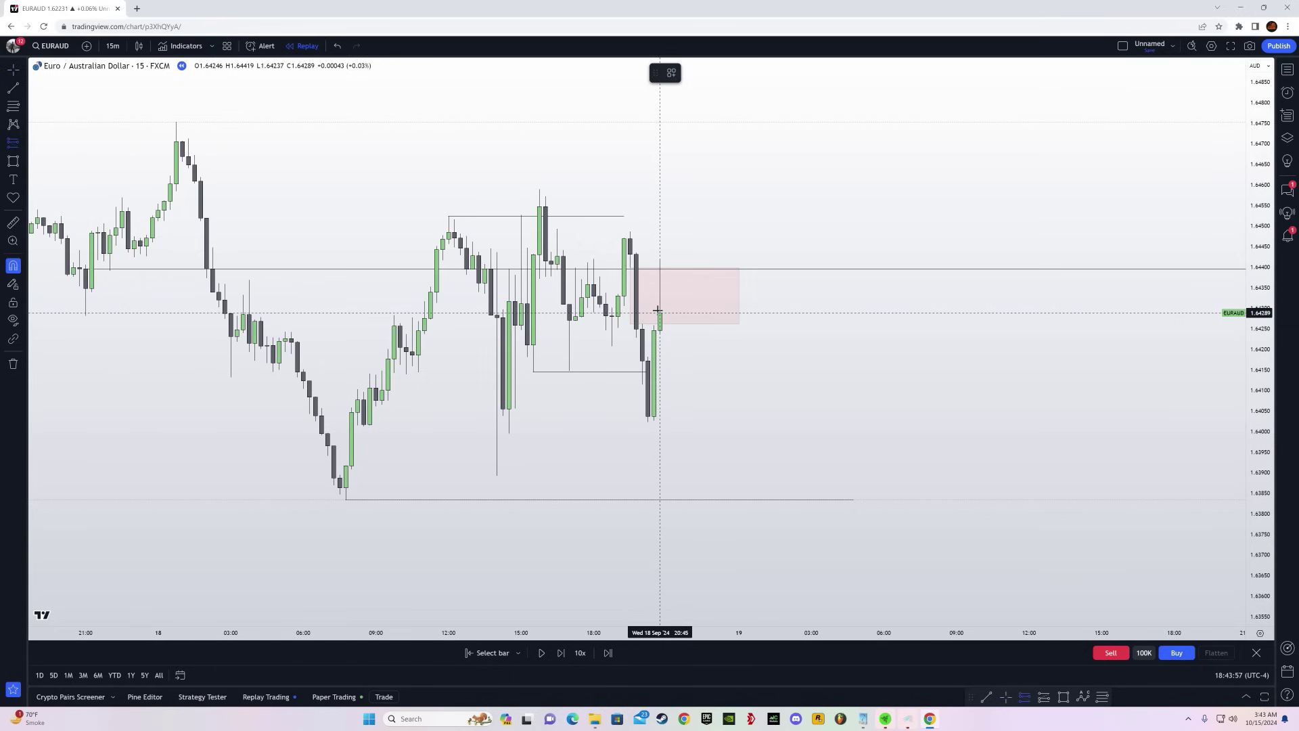
{"action": "left_click", "coordinate": [656, 311]}
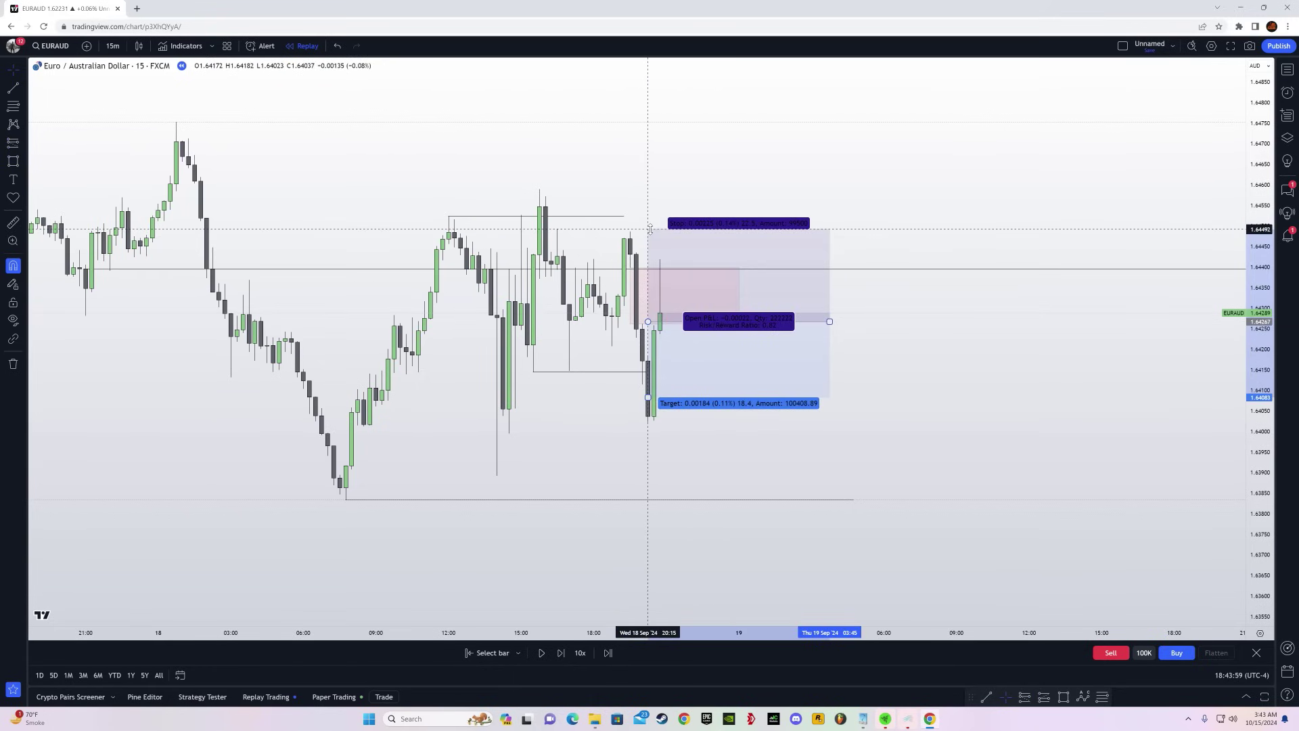
{"action": "left_click_drag", "start_coordinate": [649, 229], "coordinate": [647, 228]}
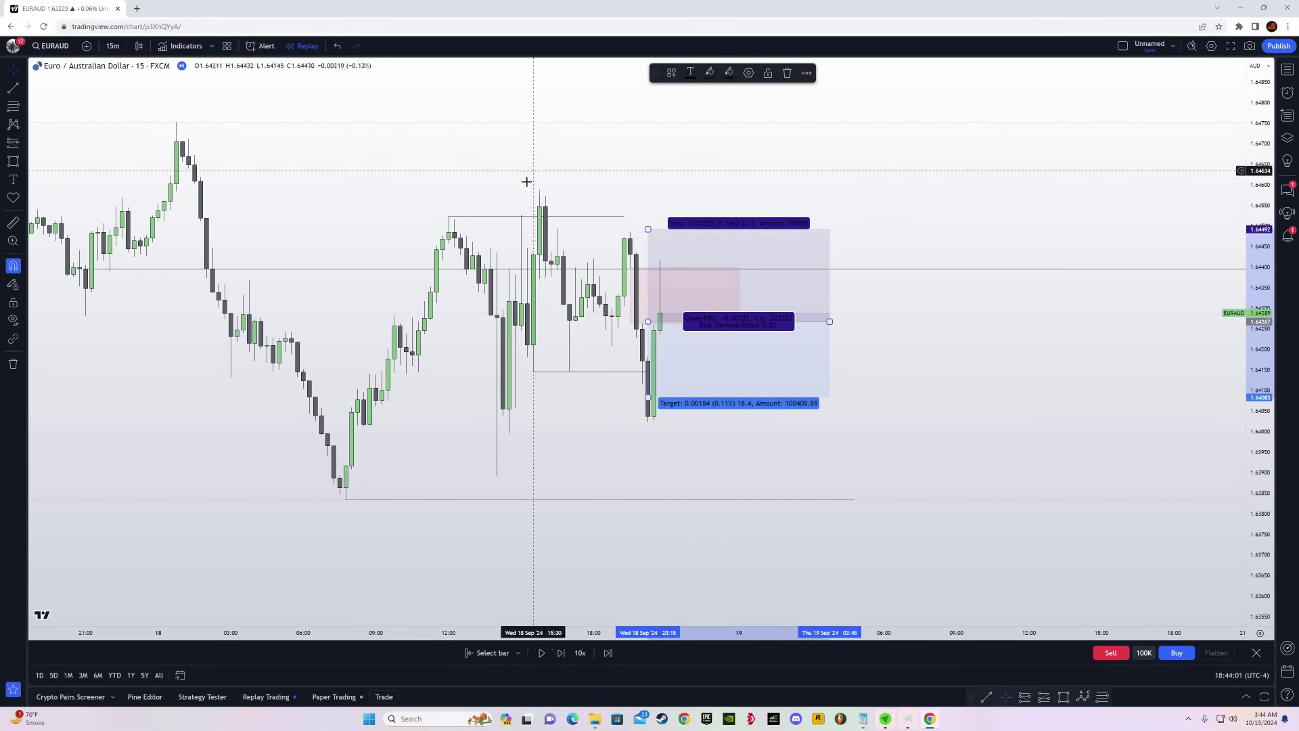
{"action": "left_click_drag", "start_coordinate": [626, 394], "coordinate": [666, 442]}
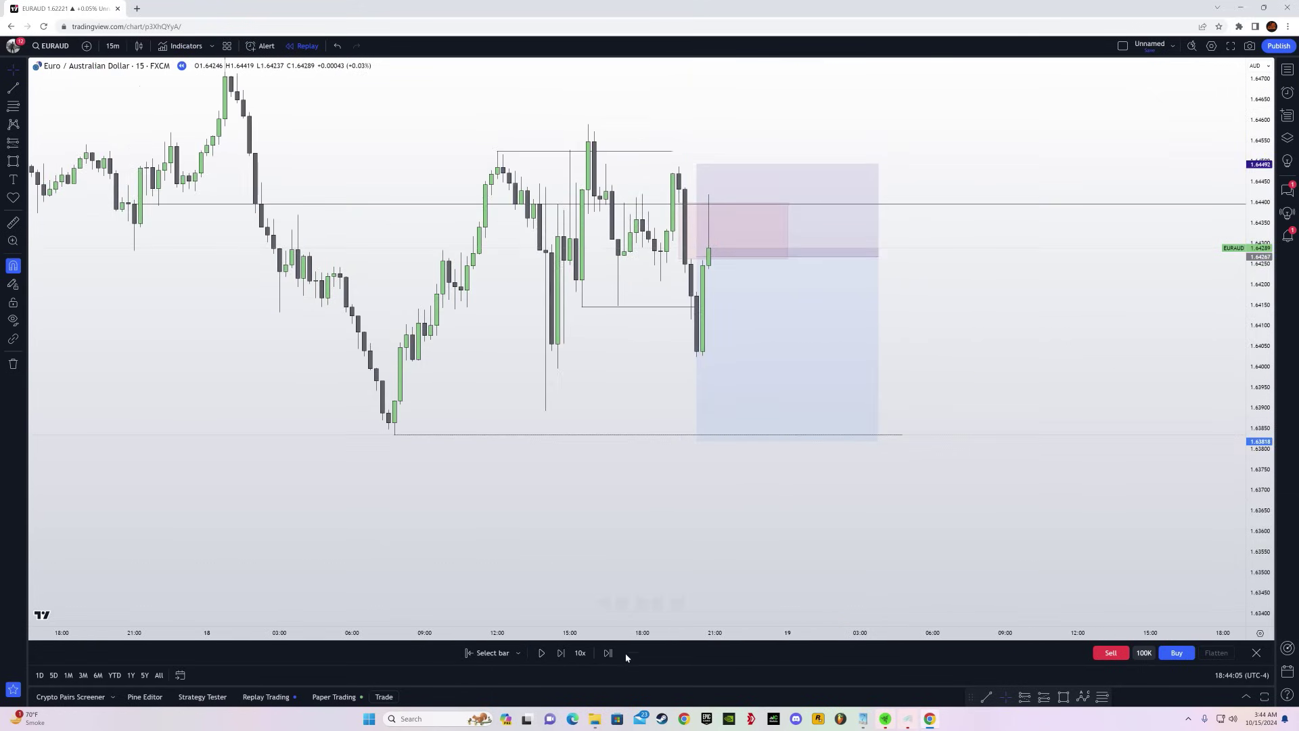
- Play the replay to about 05:00 on 19 September, past the short position's target
{"action": "left_click", "coordinate": [541, 652]}
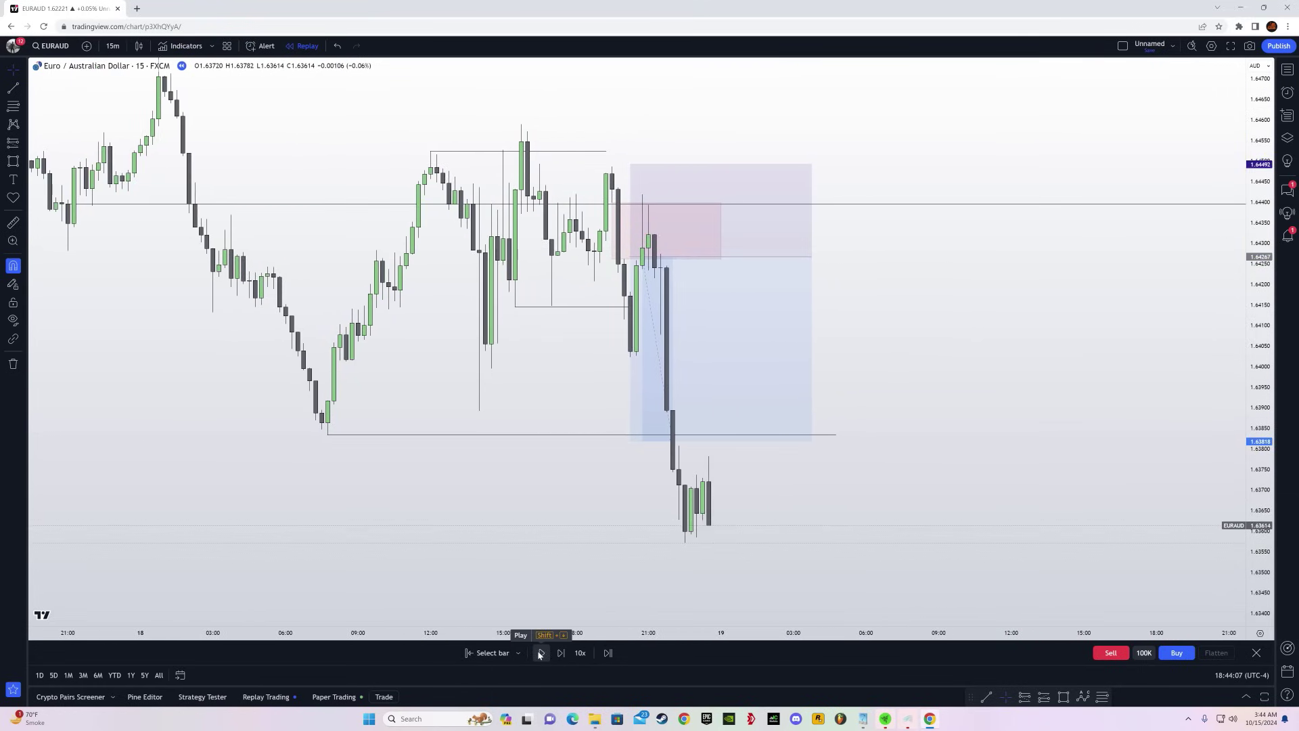
{"action": "left_click", "coordinate": [541, 652]}
{"action": "left_click", "coordinate": [541, 653]}
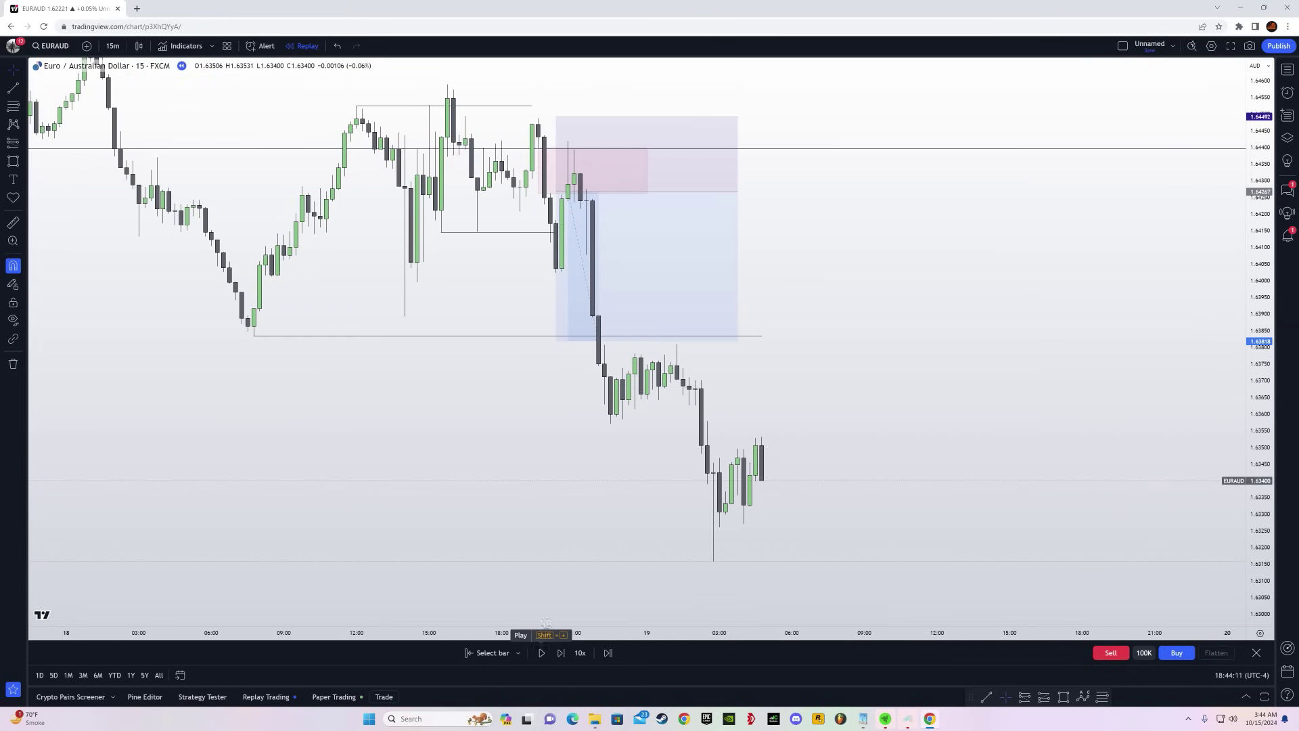
{"action": "left_click", "coordinate": [540, 652]}
{"action": "left_click_drag", "start_coordinate": [722, 638], "coordinate": [879, 635]}
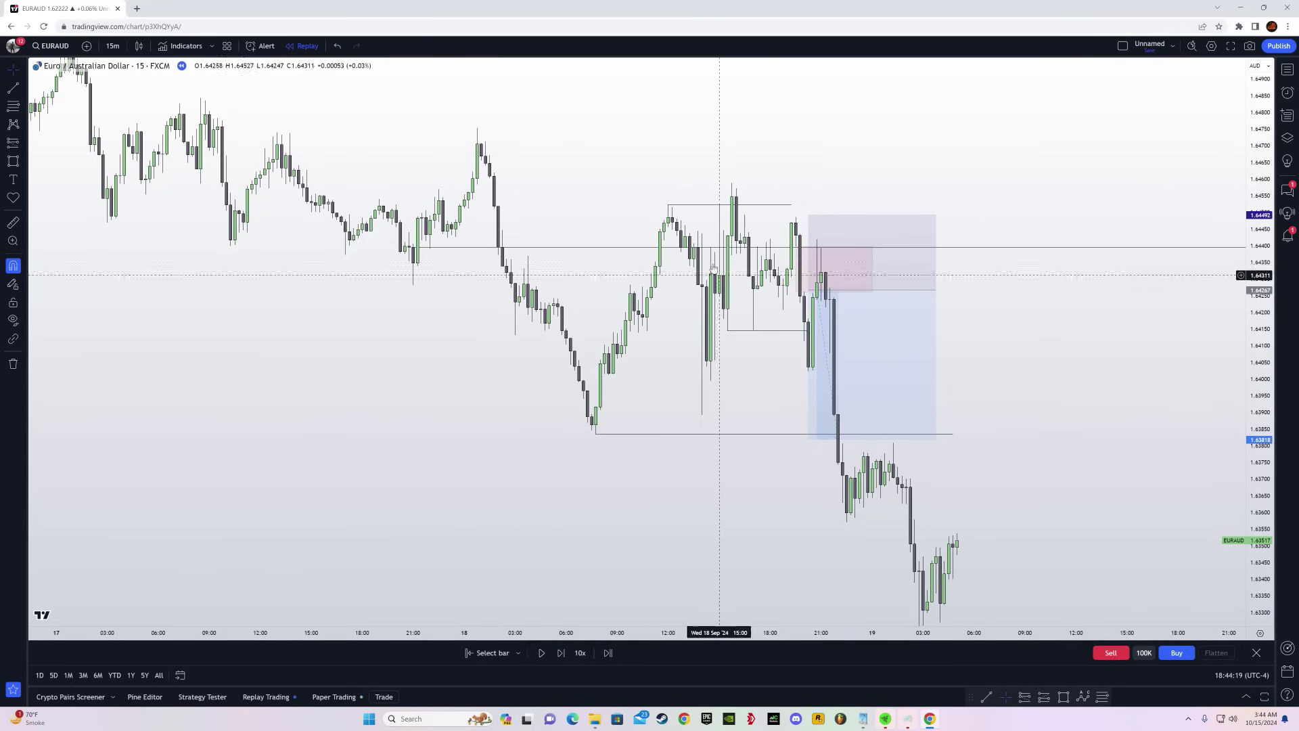
{"action": "left_click", "coordinate": [702, 205]}
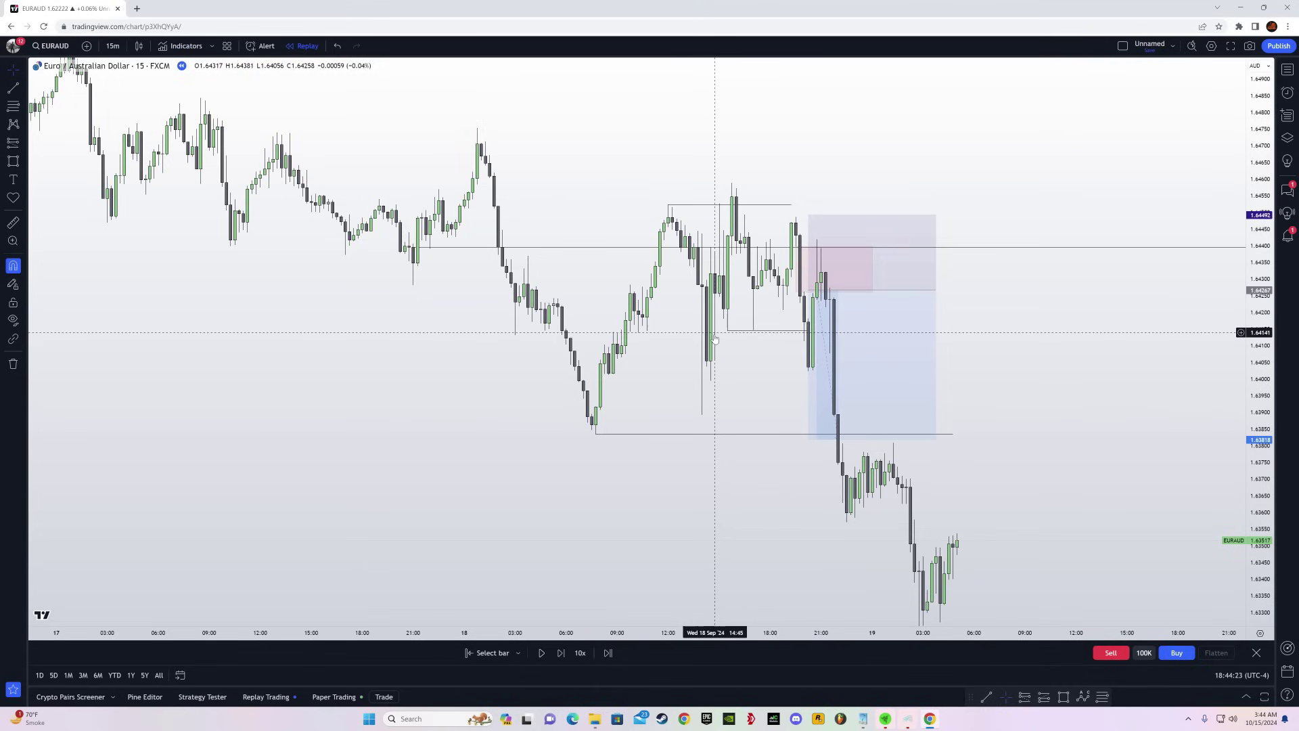
{"action": "mouse_move", "coordinate": [846, 332]}
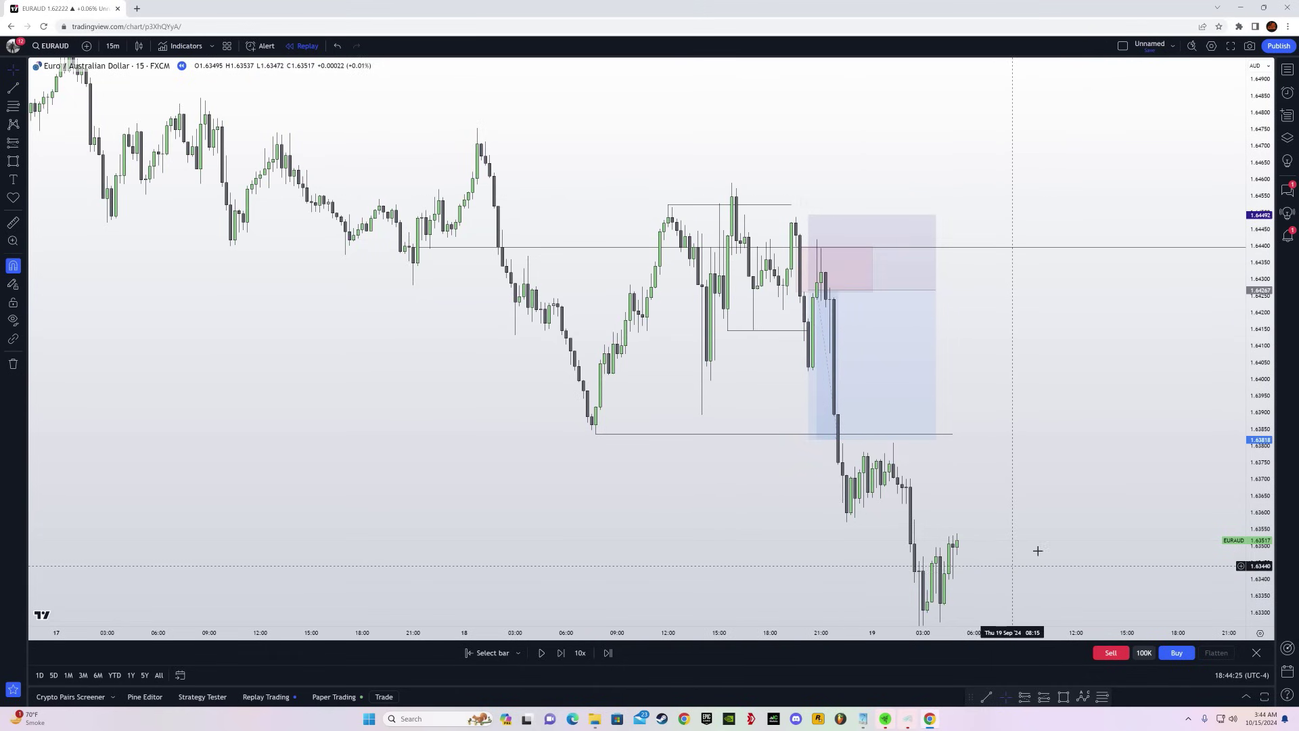
{"action": "left_click_drag", "start_coordinate": [1037, 550], "coordinate": [950, 519]}
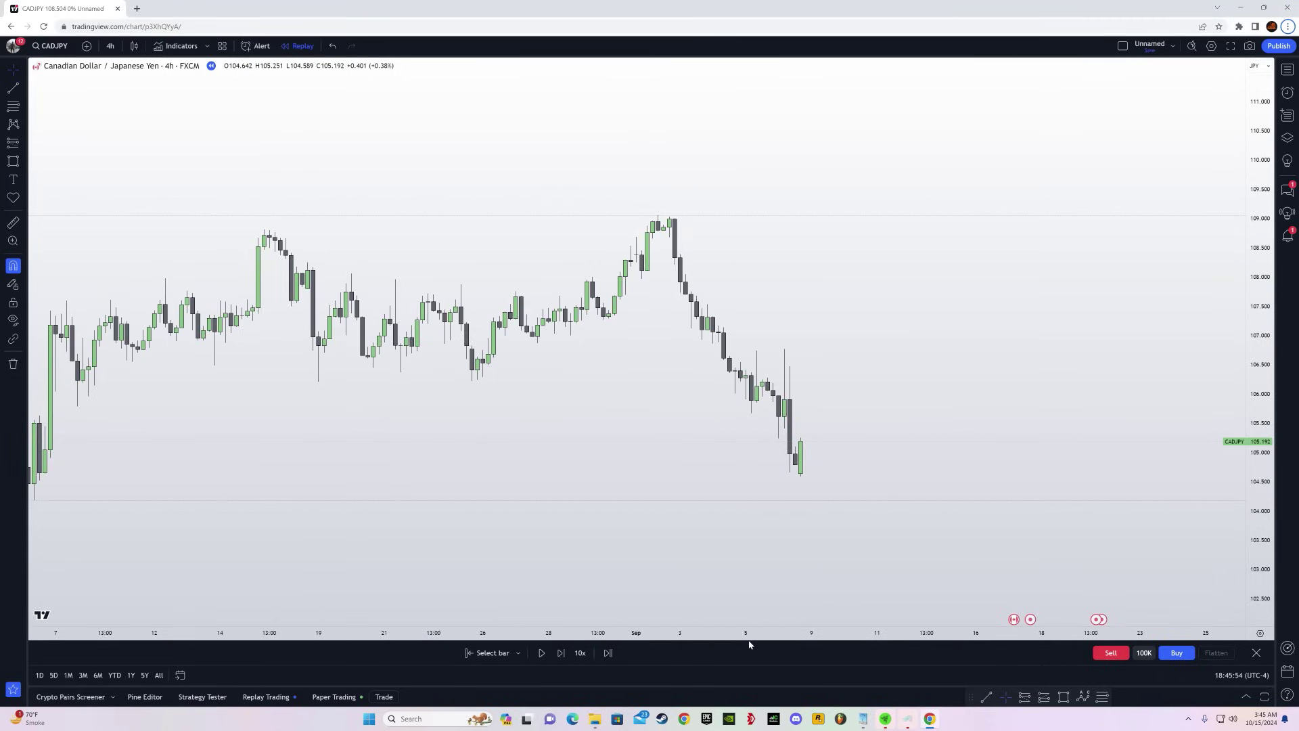
{"action": "left_click_drag", "start_coordinate": [749, 634], "coordinate": [831, 595]}
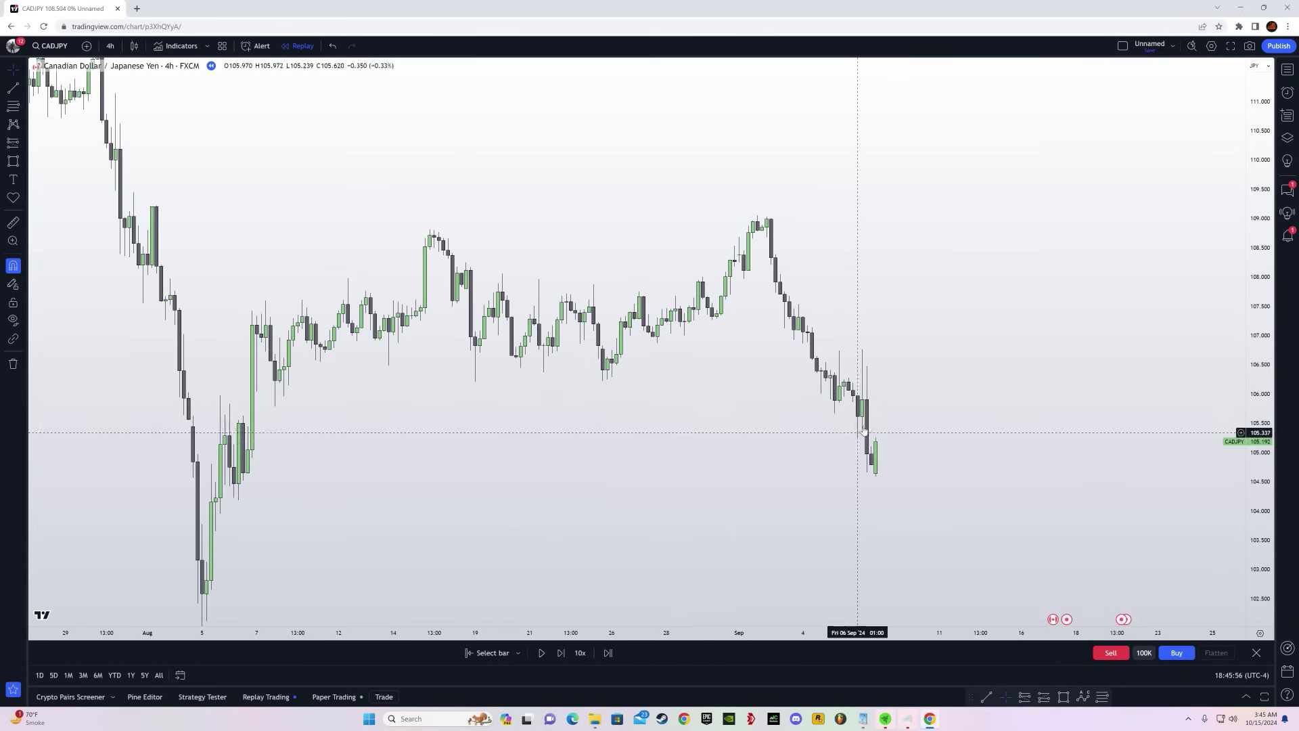
{"action": "left_click_drag", "start_coordinate": [997, 513], "coordinate": [954, 506]}
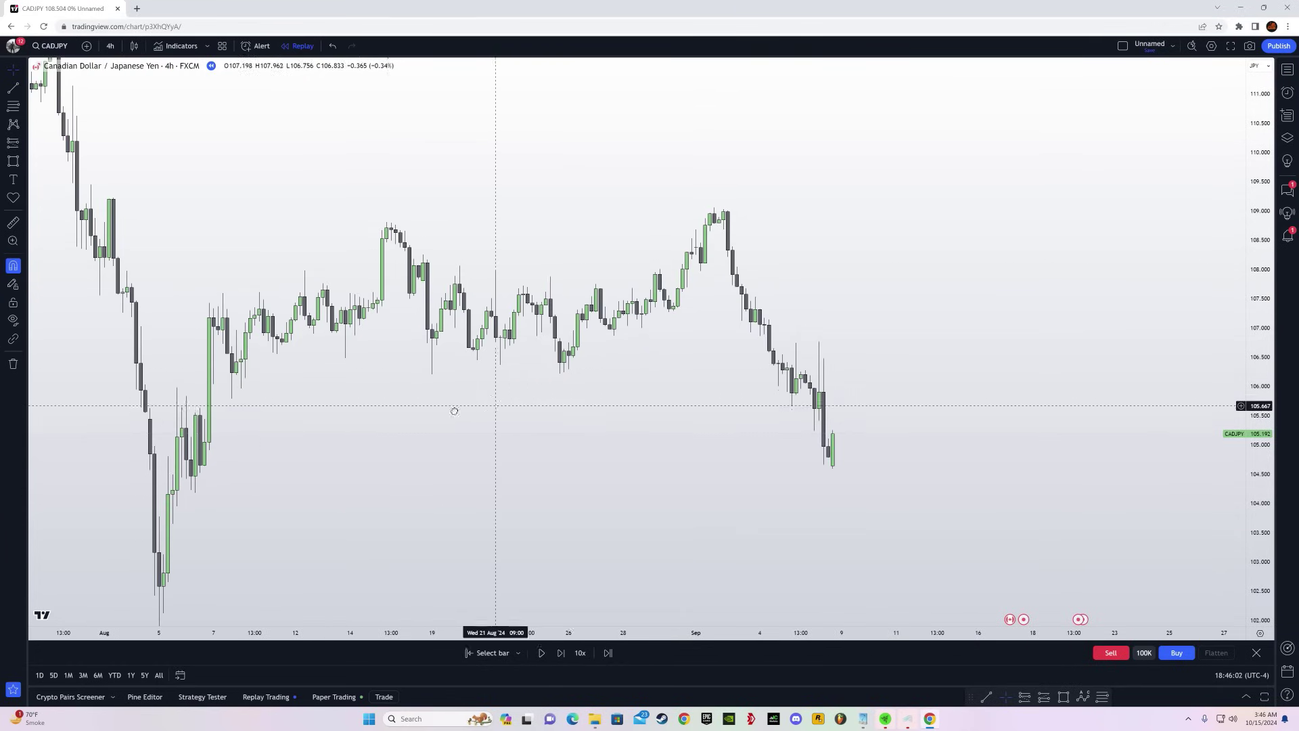
- Draw a thin rectangle at the mid-August swing high near 108.6, extended past the latest candle, and delete it
{"action": "left_click_drag", "start_coordinate": [454, 411], "coordinate": [426, 411]}
{"action": "left_click", "coordinate": [13, 161]}
{"action": "left_click_drag", "start_coordinate": [369, 271], "coordinate": [899, 275]}
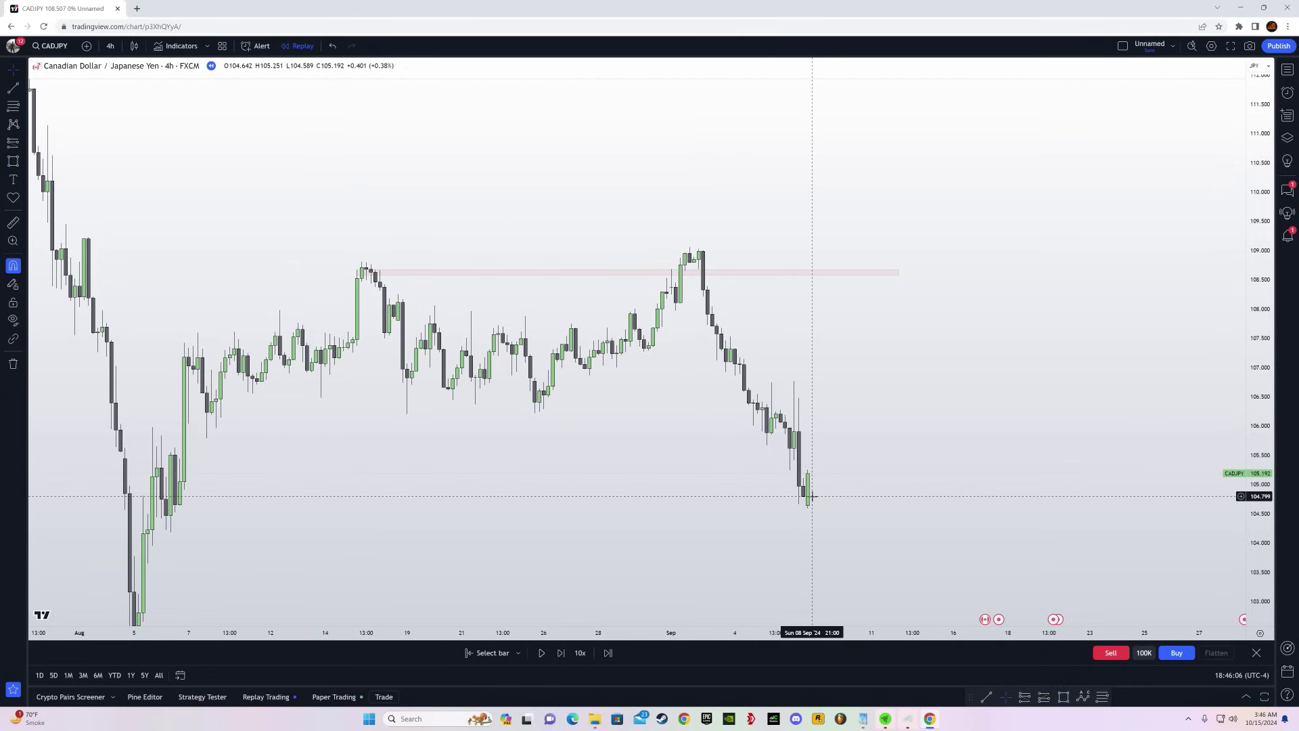
{"action": "key", "text": "Delete"}
- Draw a horizontal trend line from the 6 September 05:00 high at 106.767 to about 20 September, and remove it
{"action": "left_click_drag", "start_coordinate": [644, 507], "coordinate": [682, 392]}
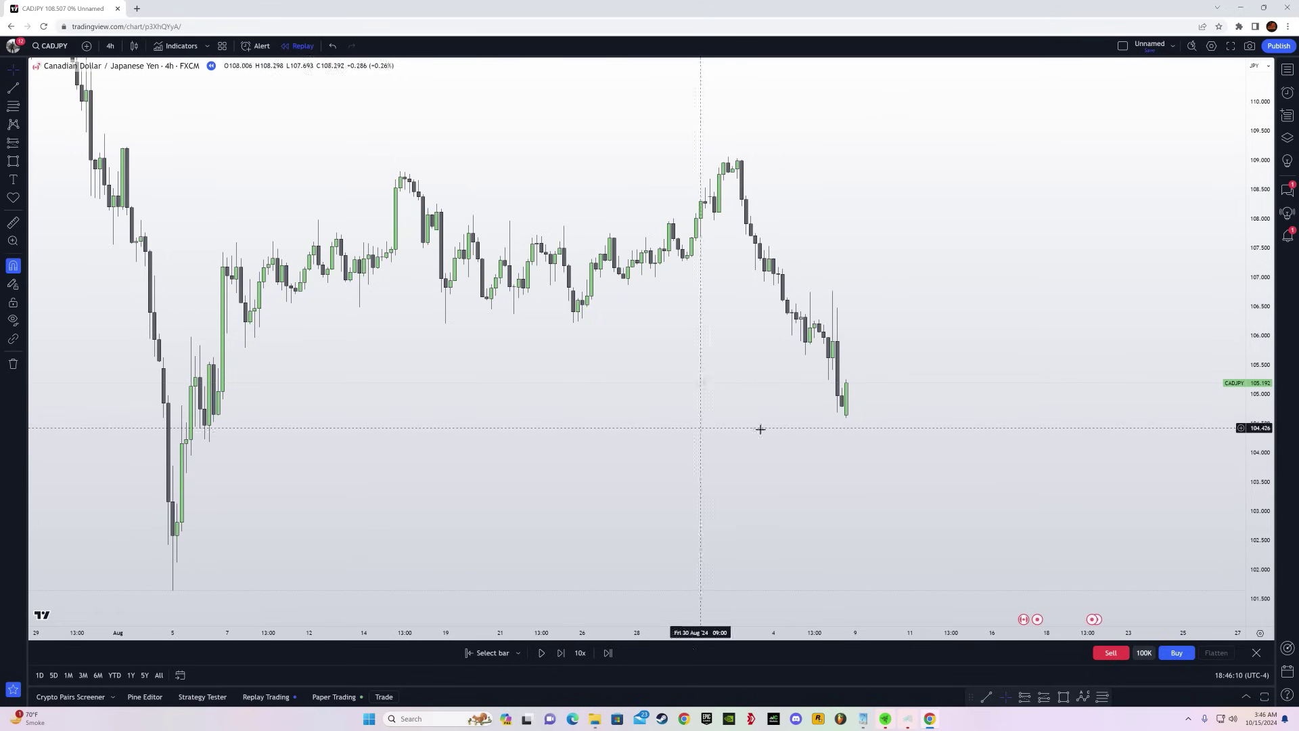
{"action": "left_click_drag", "start_coordinate": [760, 429], "coordinate": [622, 392]}
{"action": "left_click_drag", "start_coordinate": [672, 466], "coordinate": [658, 295]}
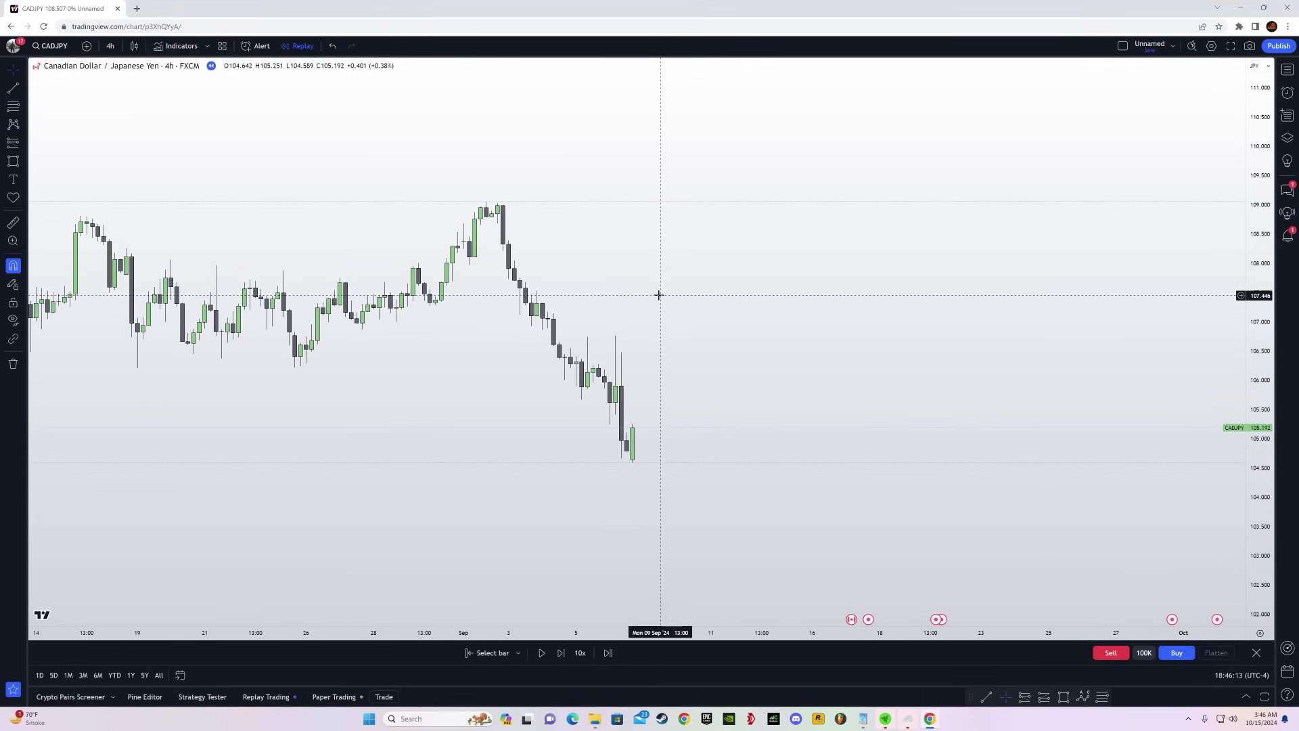
{"action": "left_click", "coordinate": [13, 88]}
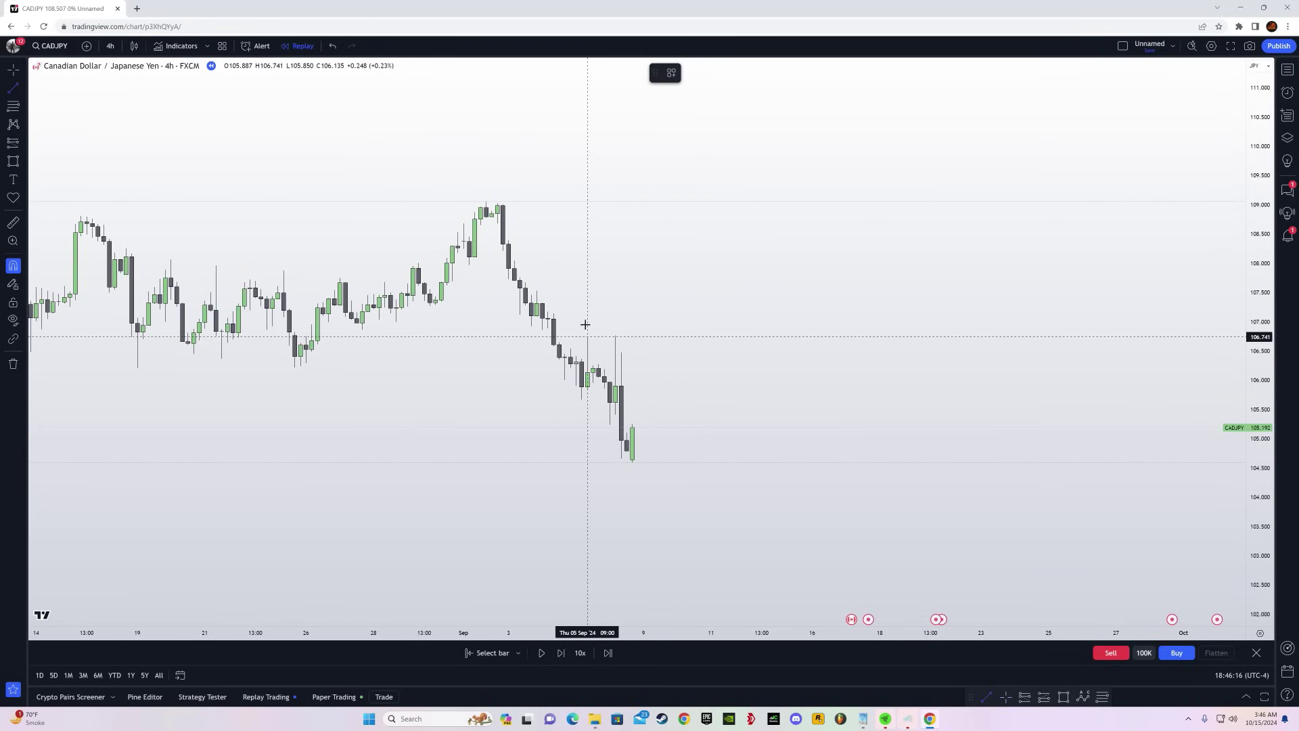
{"action": "left_click", "coordinate": [958, 335]}
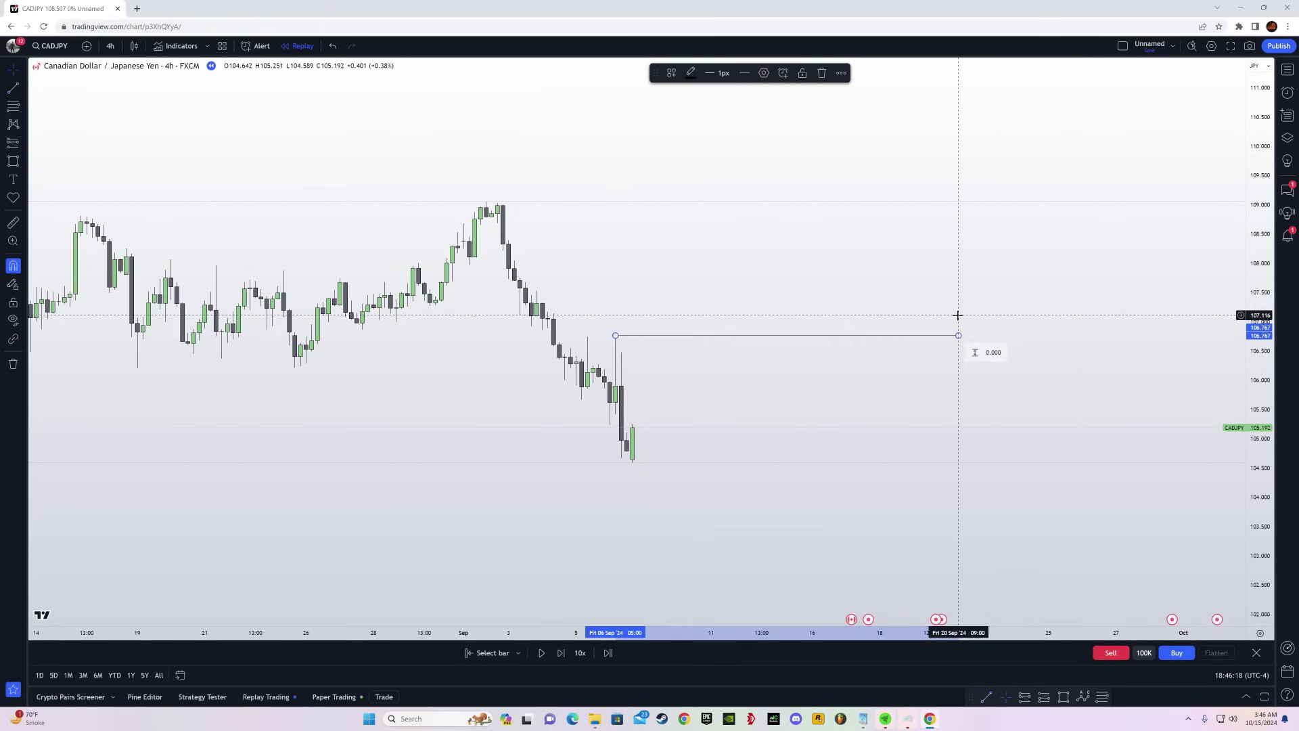
{"action": "left_click", "coordinate": [12, 89]}
{"action": "left_click", "coordinate": [536, 291]}
{"action": "key", "text": "Escape"}
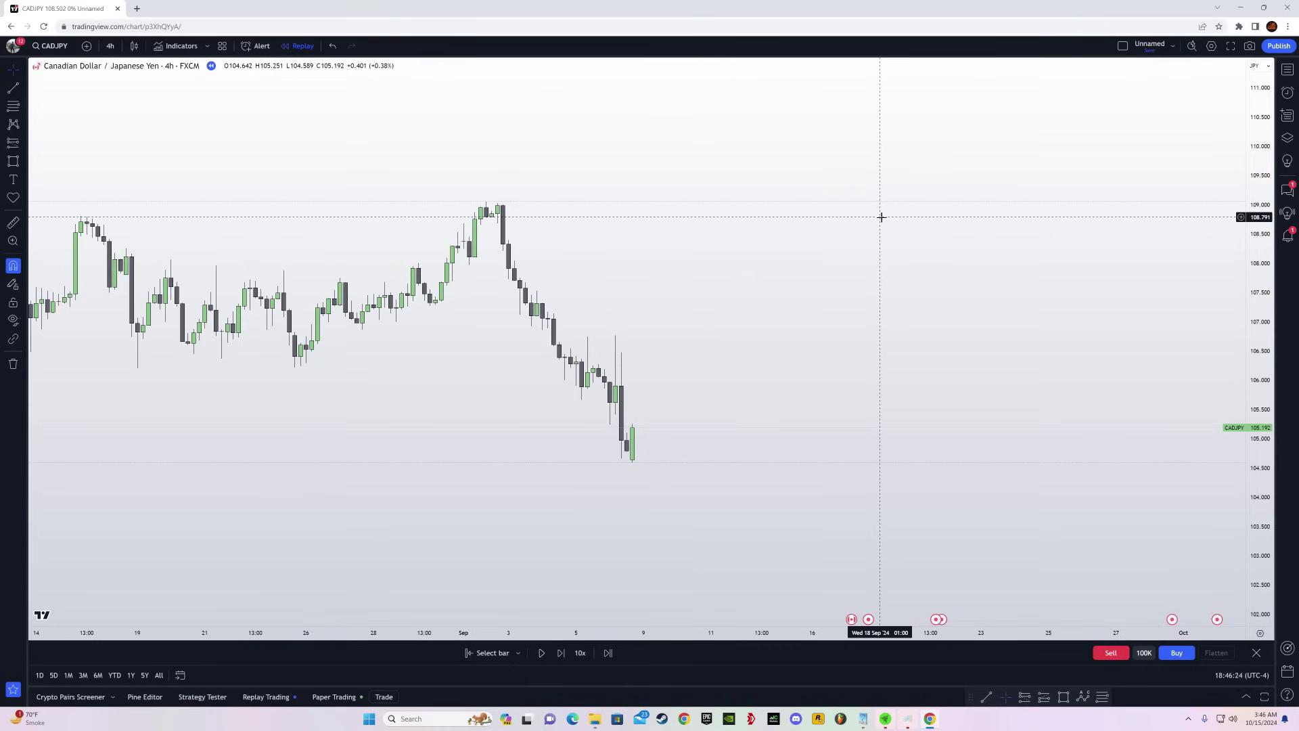
- Draw a horizontal trend line from the 6 September 05:00 candle's open at 105.620 to about 13 September
{"action": "left_click_drag", "start_coordinate": [845, 299], "coordinate": [896, 224]}
{"action": "left_click_drag", "start_coordinate": [866, 635], "coordinate": [767, 636]}
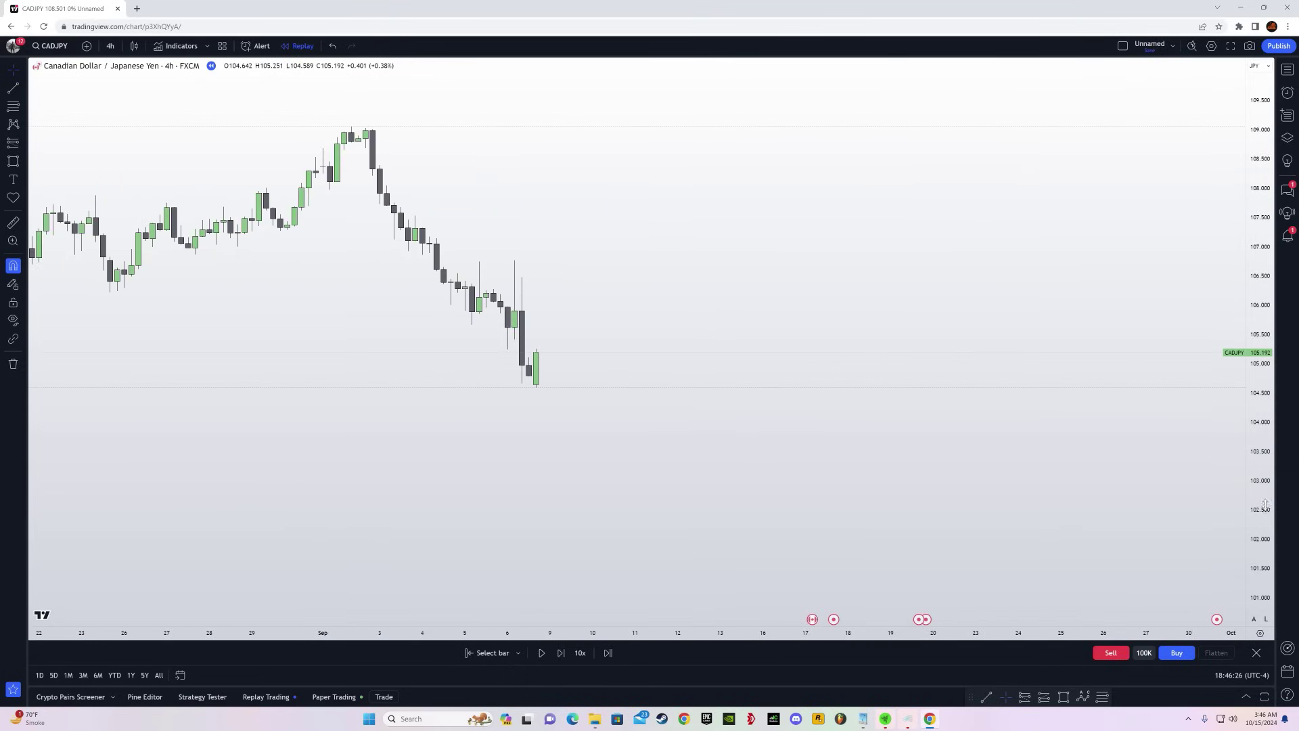
{"action": "left_click_drag", "start_coordinate": [1265, 504], "coordinate": [1265, 387]}
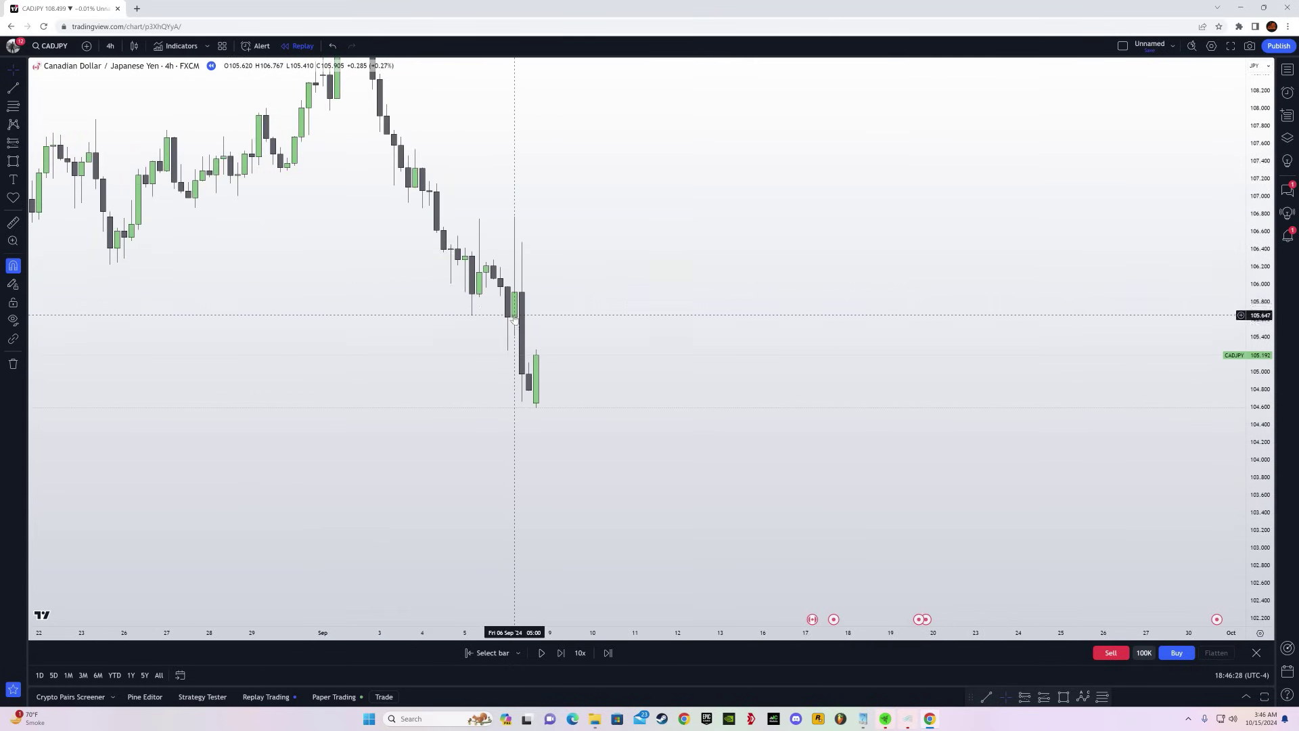
{"action": "left_click", "coordinate": [13, 89]}
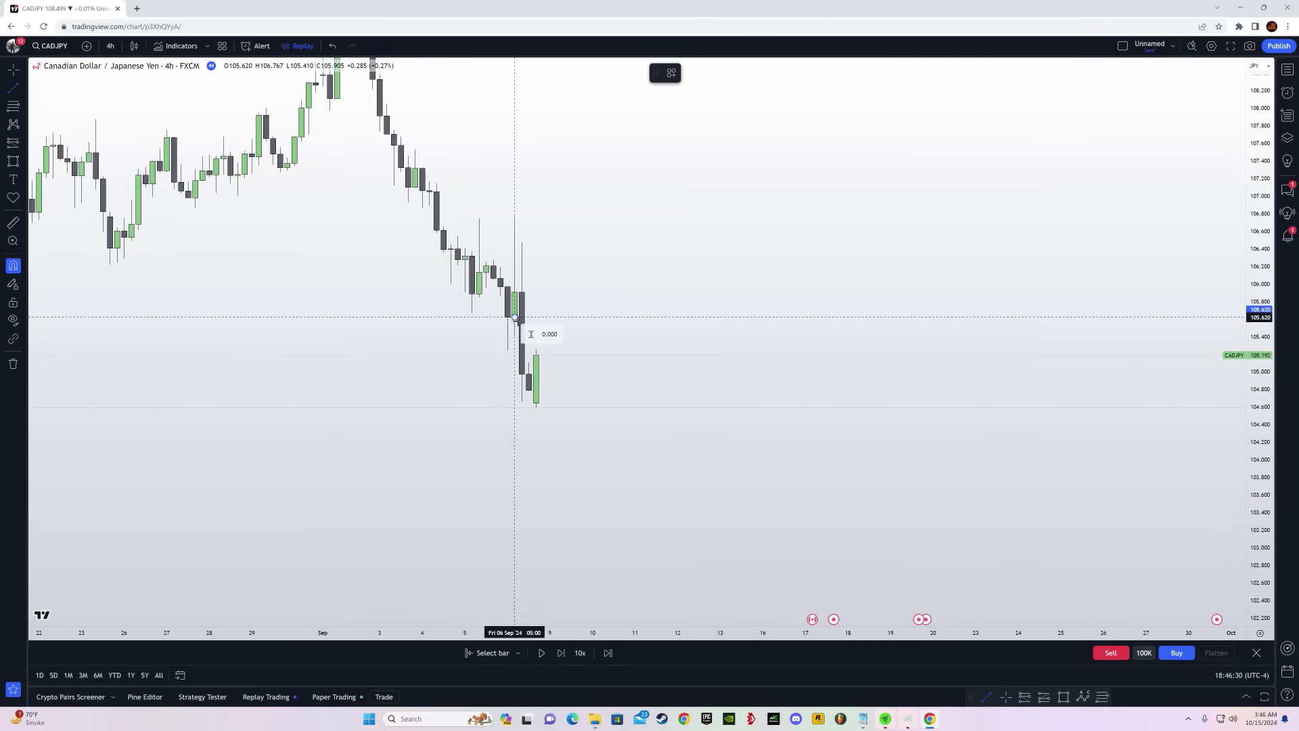
{"action": "left_click", "coordinate": [514, 317]}
{"action": "left_click", "coordinate": [734, 318]}
- Advance the replay to the 9 September 01:00 candle and switch the chart to the 15-minute timeframe
{"action": "left_click", "coordinate": [560, 654]}
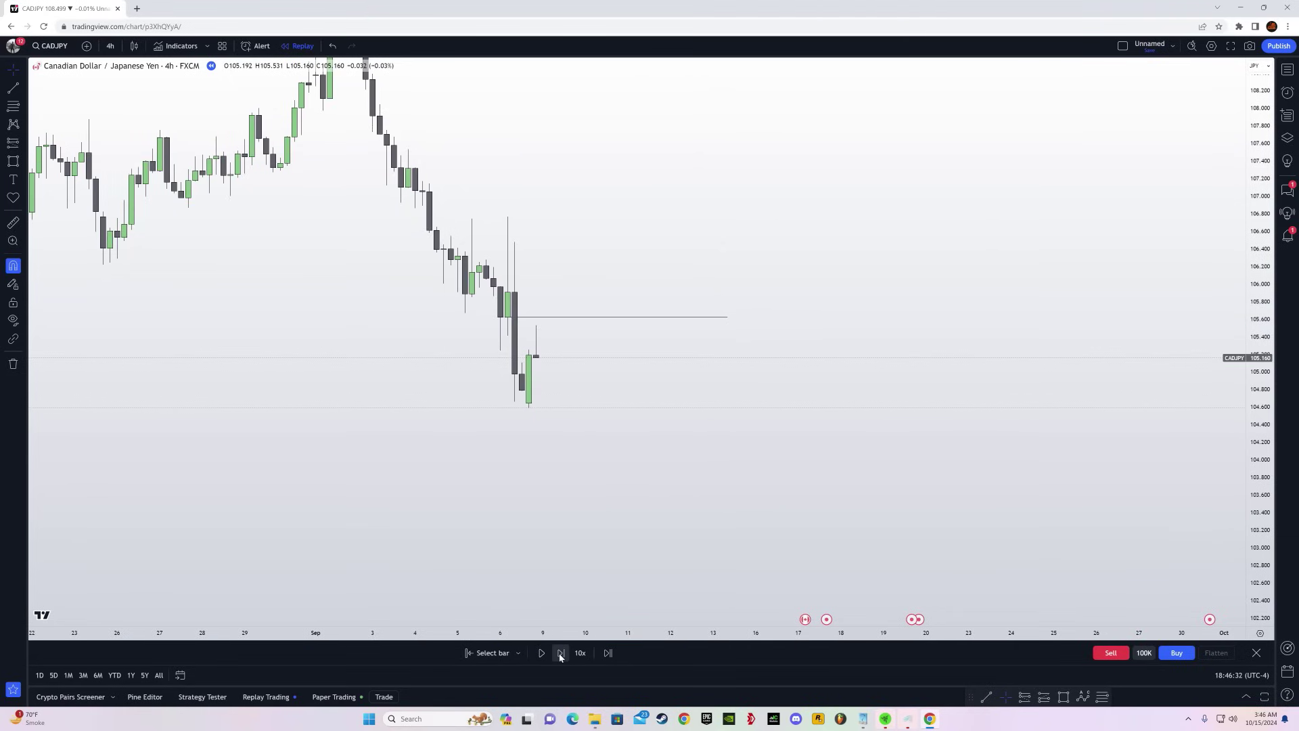
{"action": "left_click", "coordinate": [560, 653]}
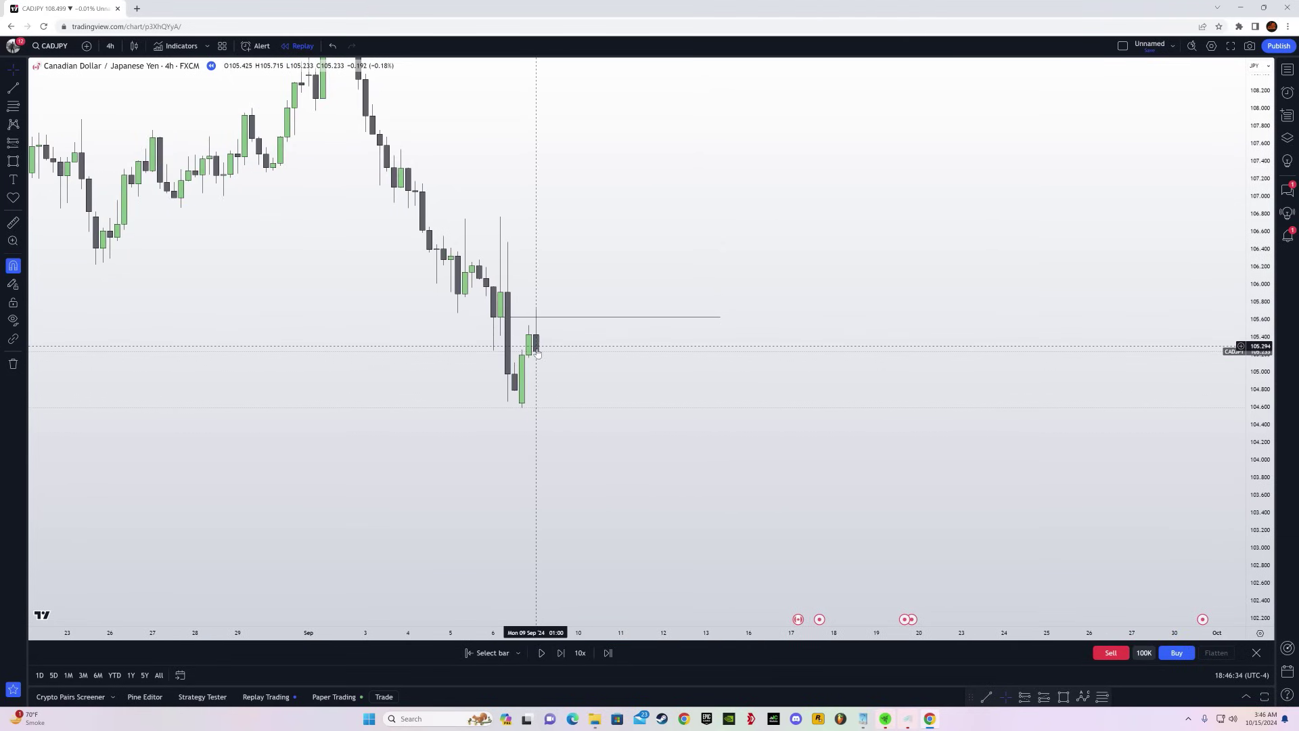
{"action": "left_click", "coordinate": [110, 45]}
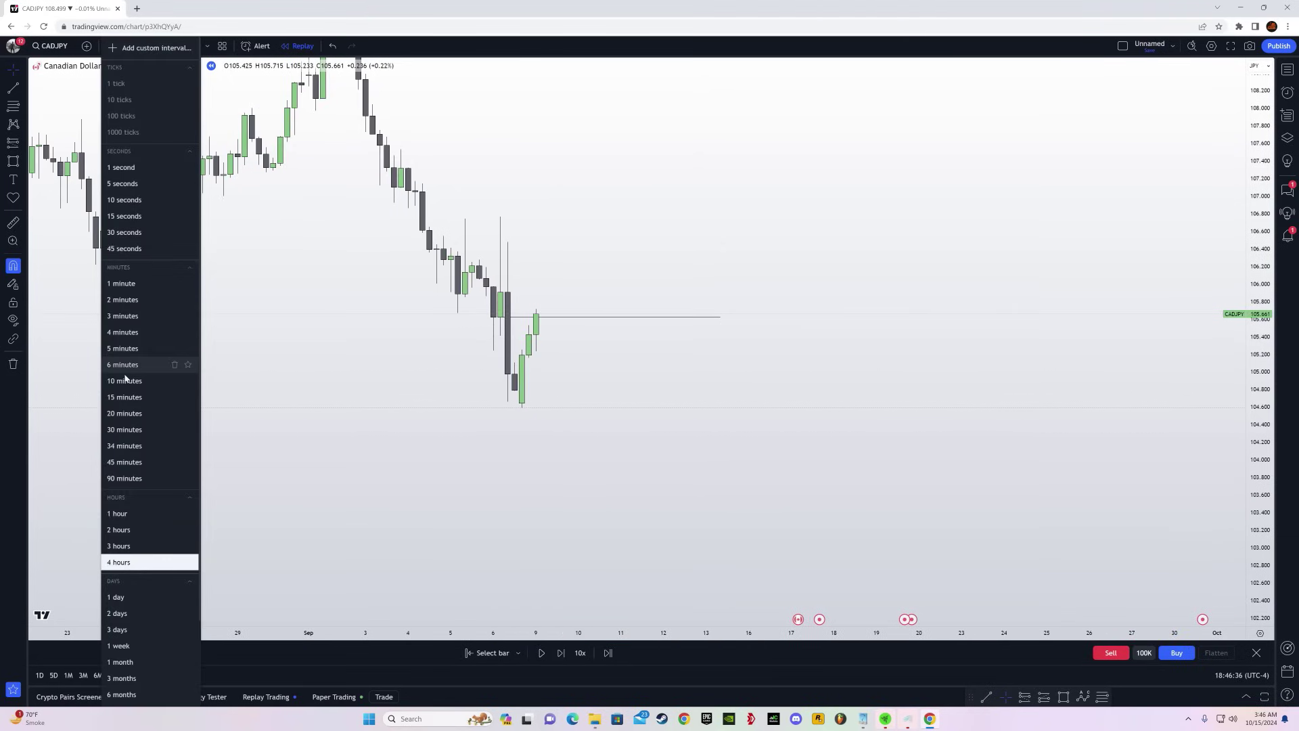
{"action": "left_click", "coordinate": [124, 397]}
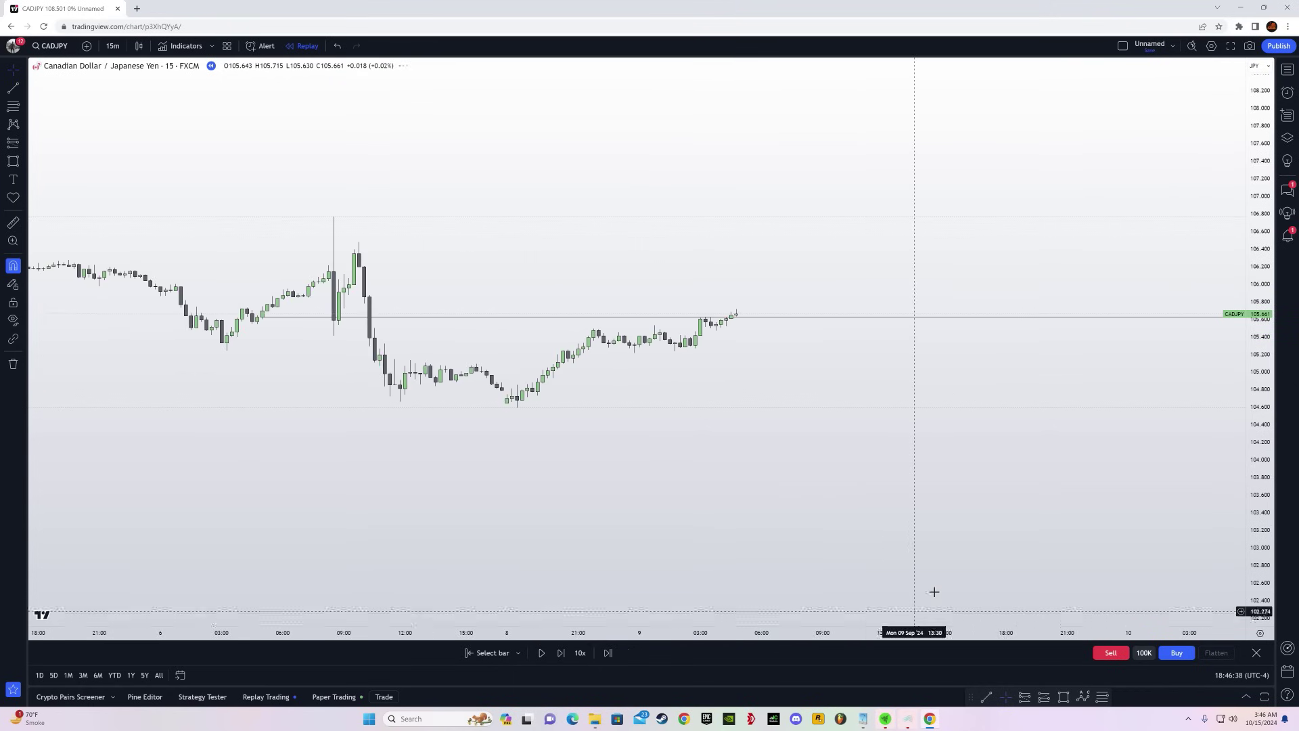
- Mark the broken swing high with a short horizontal trend line at 105.627 from about 03:15 to 04:30 on 9 September
{"action": "left_click_drag", "start_coordinate": [934, 592], "coordinate": [894, 635]}
{"action": "left_click_drag", "start_coordinate": [1258, 607], "coordinate": [597, 145]}
{"action": "left_click_drag", "start_coordinate": [928, 502], "coordinate": [831, 404]}
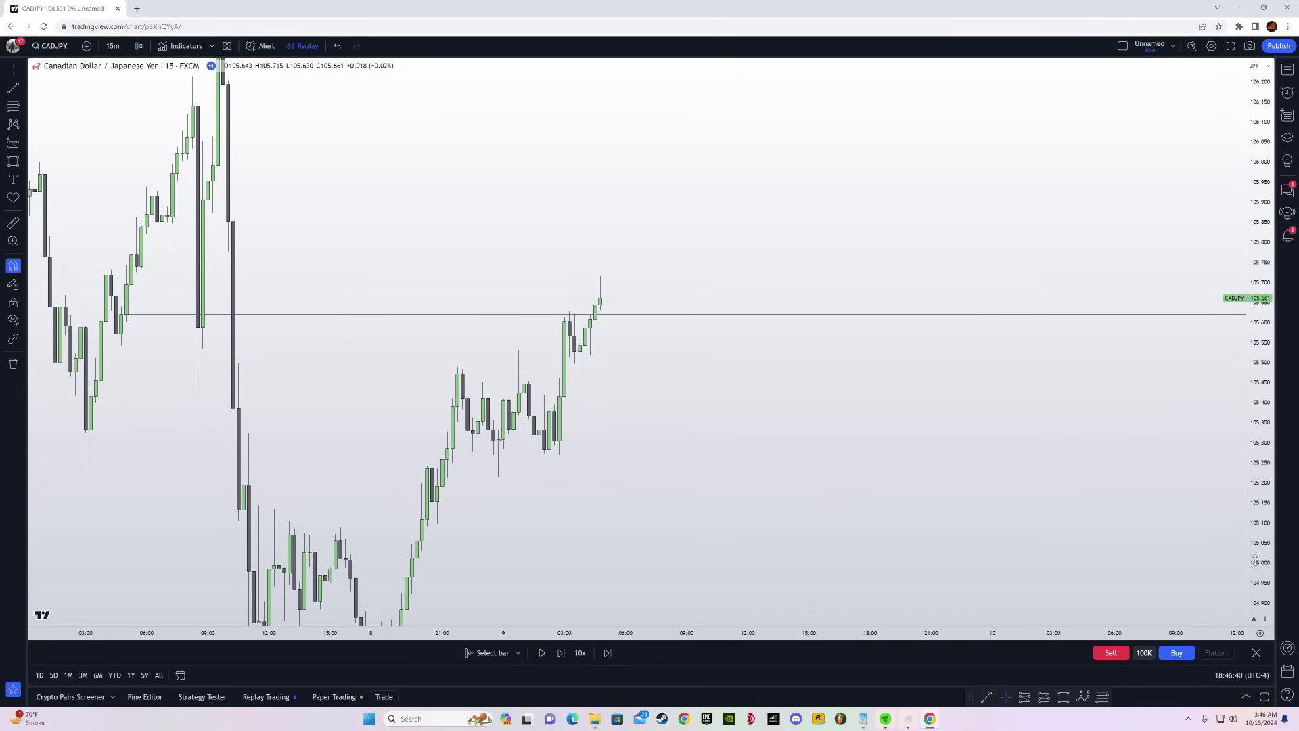
{"action": "left_click", "coordinate": [8, 93]}
{"action": "left_click", "coordinate": [570, 369], "text": "shift"}
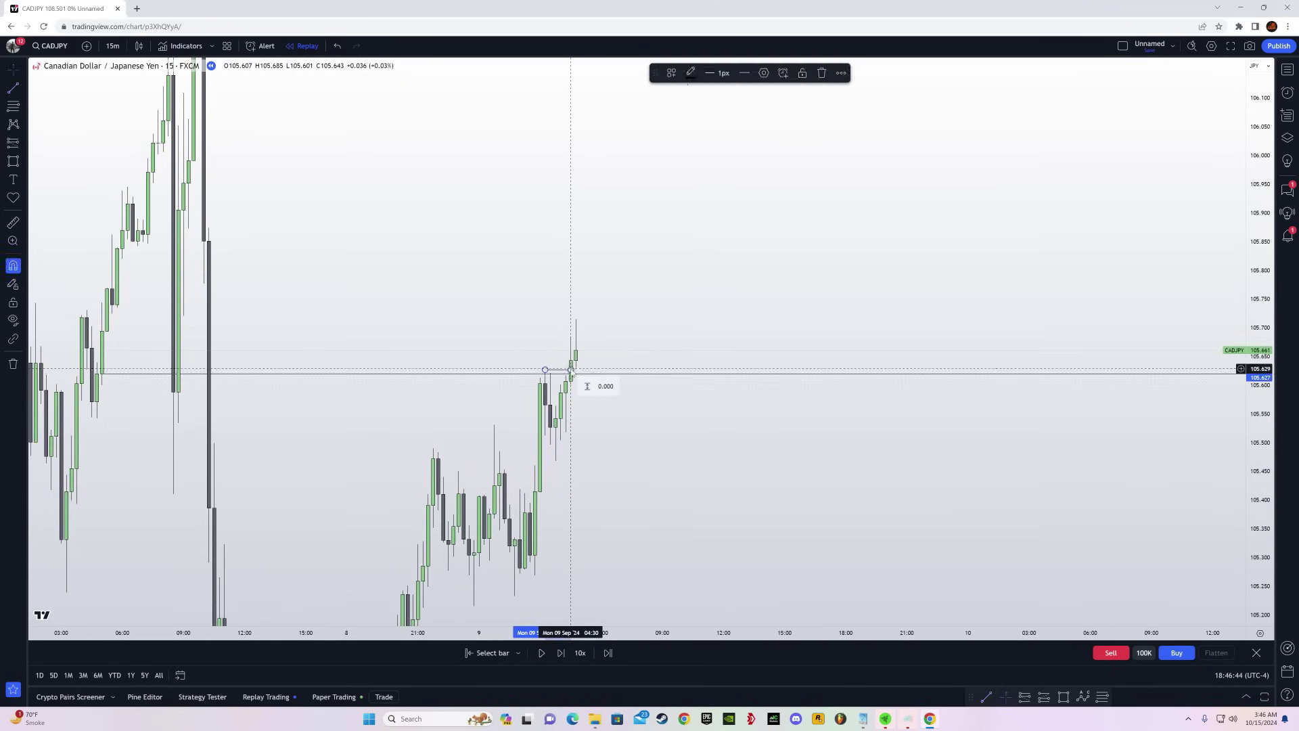
{"action": "left_click", "coordinate": [693, 388]}
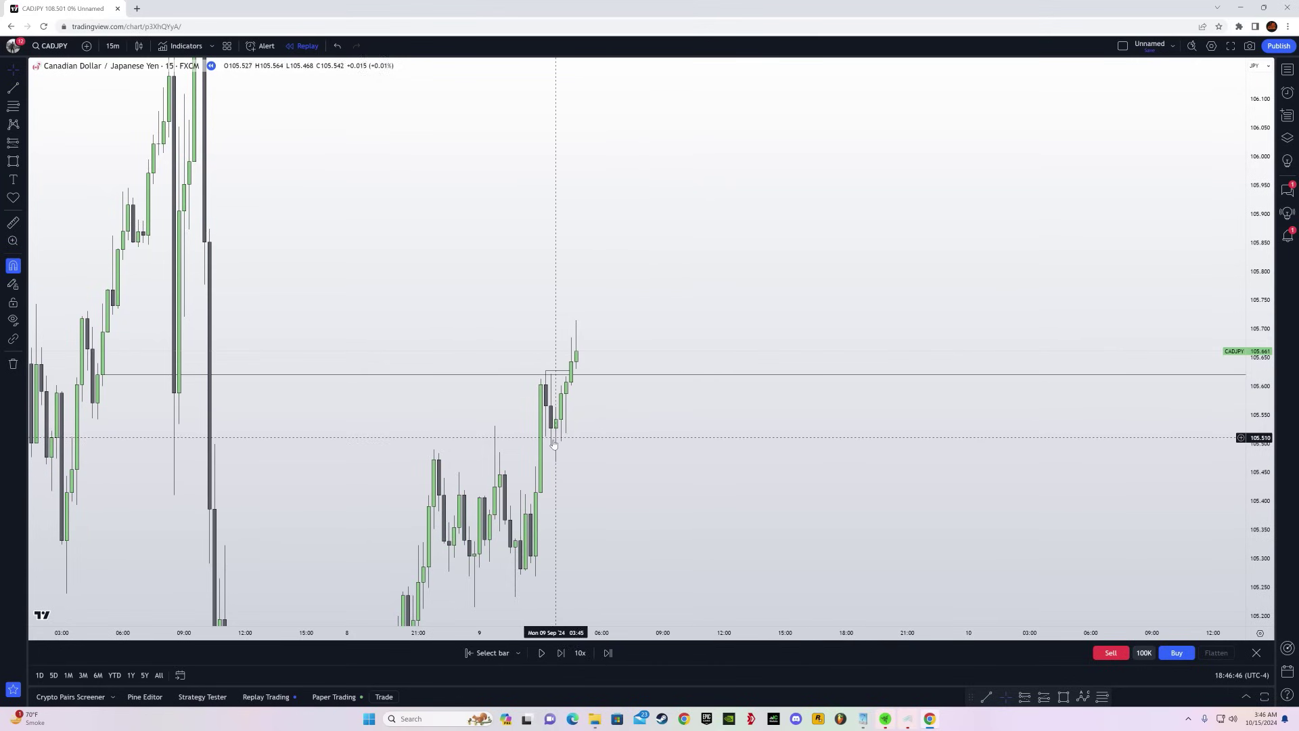
{"action": "left_click_drag", "start_coordinate": [760, 489], "coordinate": [804, 390]}
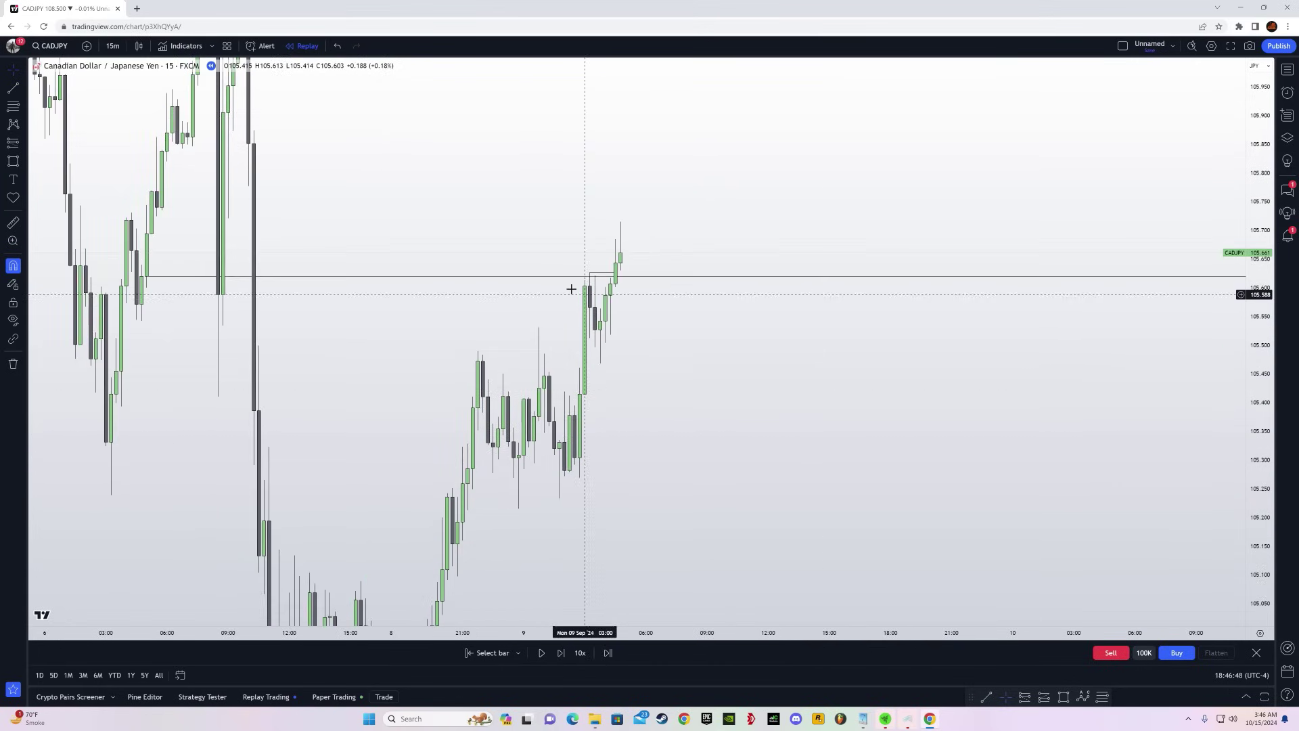
{"action": "left_click", "coordinate": [10, 93]}
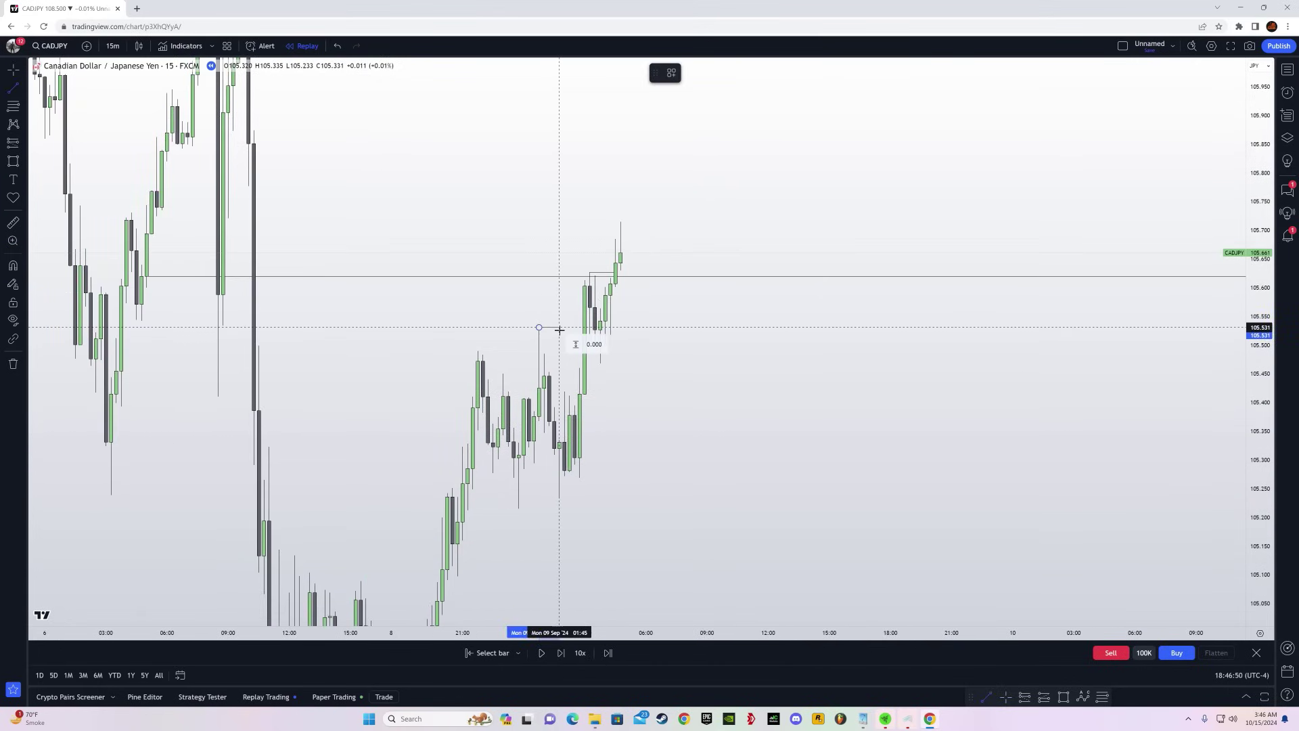
{"action": "key", "text": "Escape"}
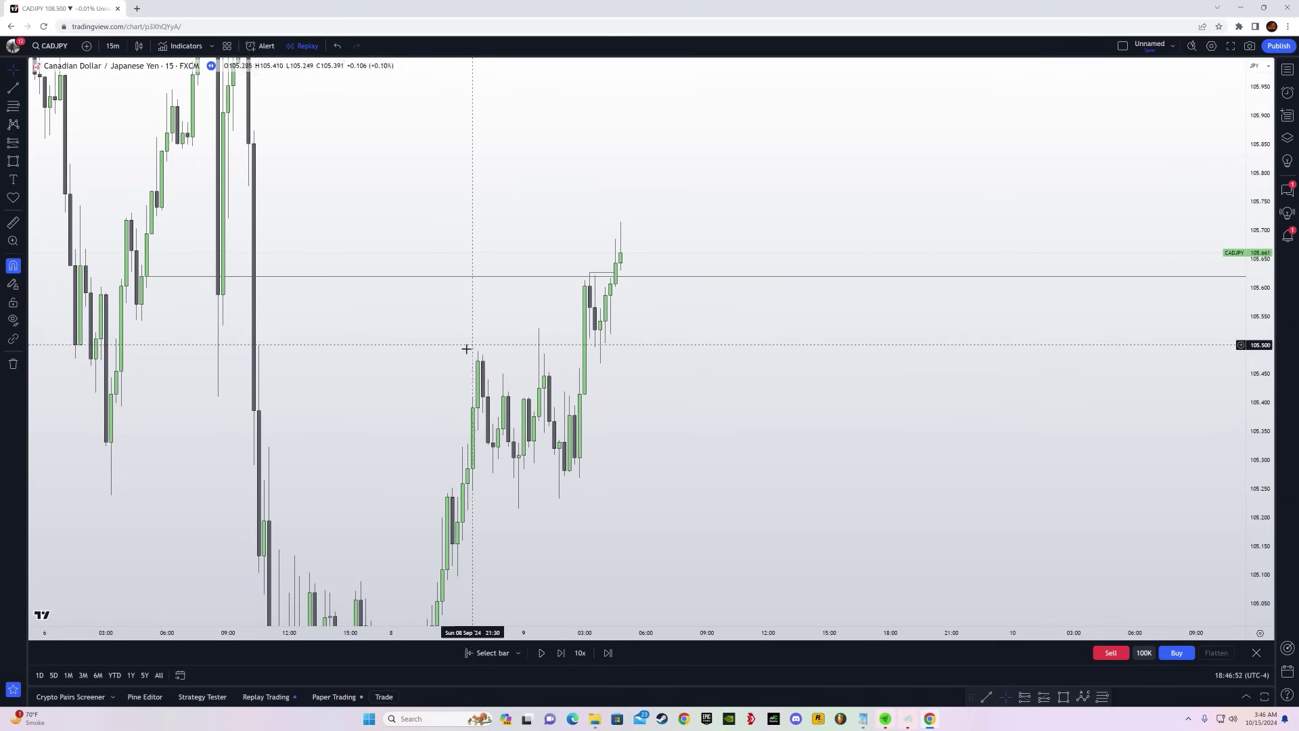
- Play the replay to about 09:00 on 9 September
{"action": "left_click_drag", "start_coordinate": [999, 496], "coordinate": [953, 467]}
{"action": "left_click_drag", "start_coordinate": [1222, 493], "coordinate": [1215, 504]}
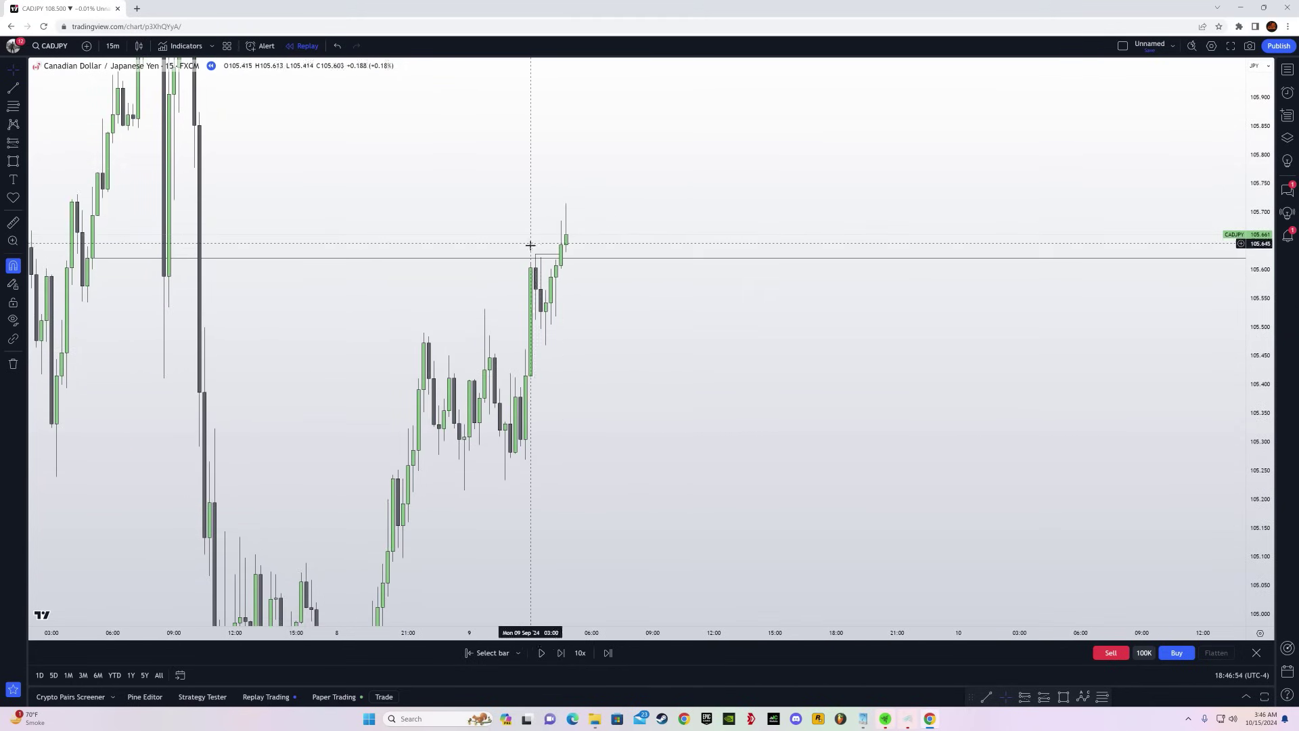
{"action": "left_click_drag", "start_coordinate": [821, 385], "coordinate": [864, 467]}
{"action": "left_click_drag", "start_coordinate": [1257, 502], "coordinate": [1257, 593]}
{"action": "left_click_drag", "start_coordinate": [870, 469], "coordinate": [879, 469]}
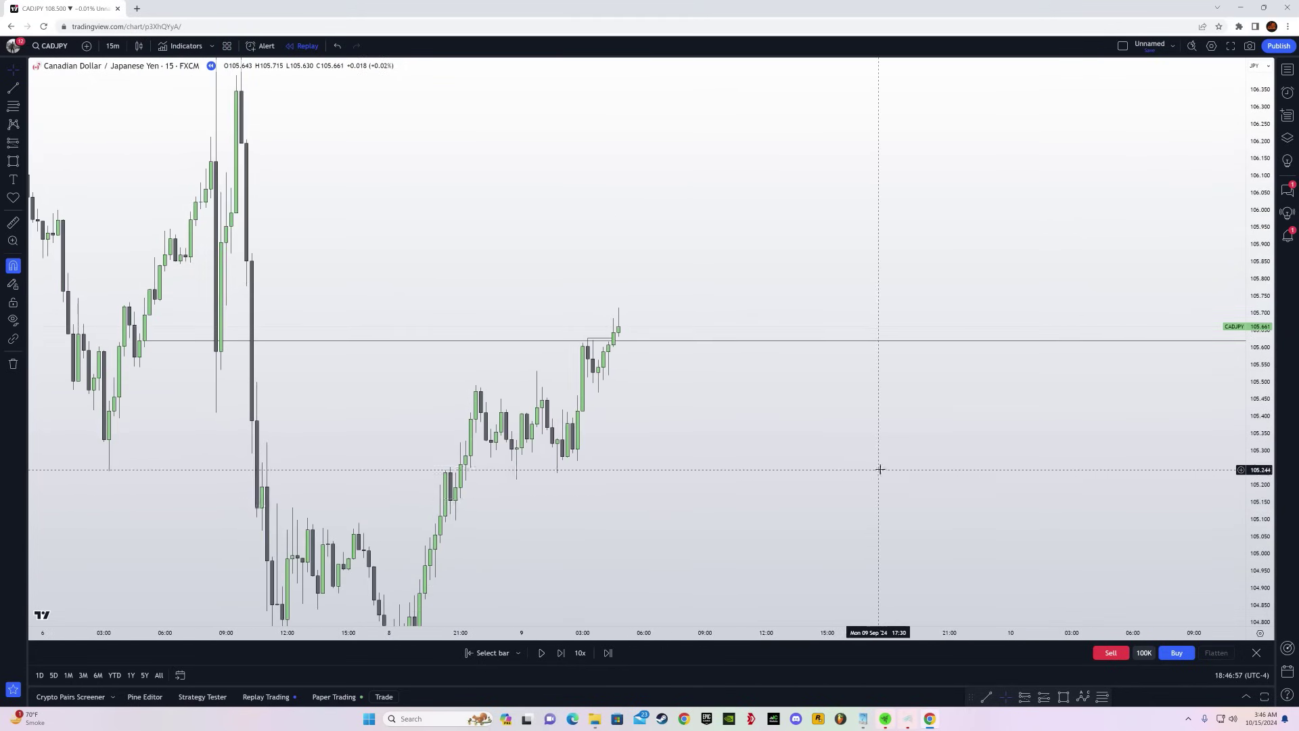
{"action": "left_click", "coordinate": [541, 653]}
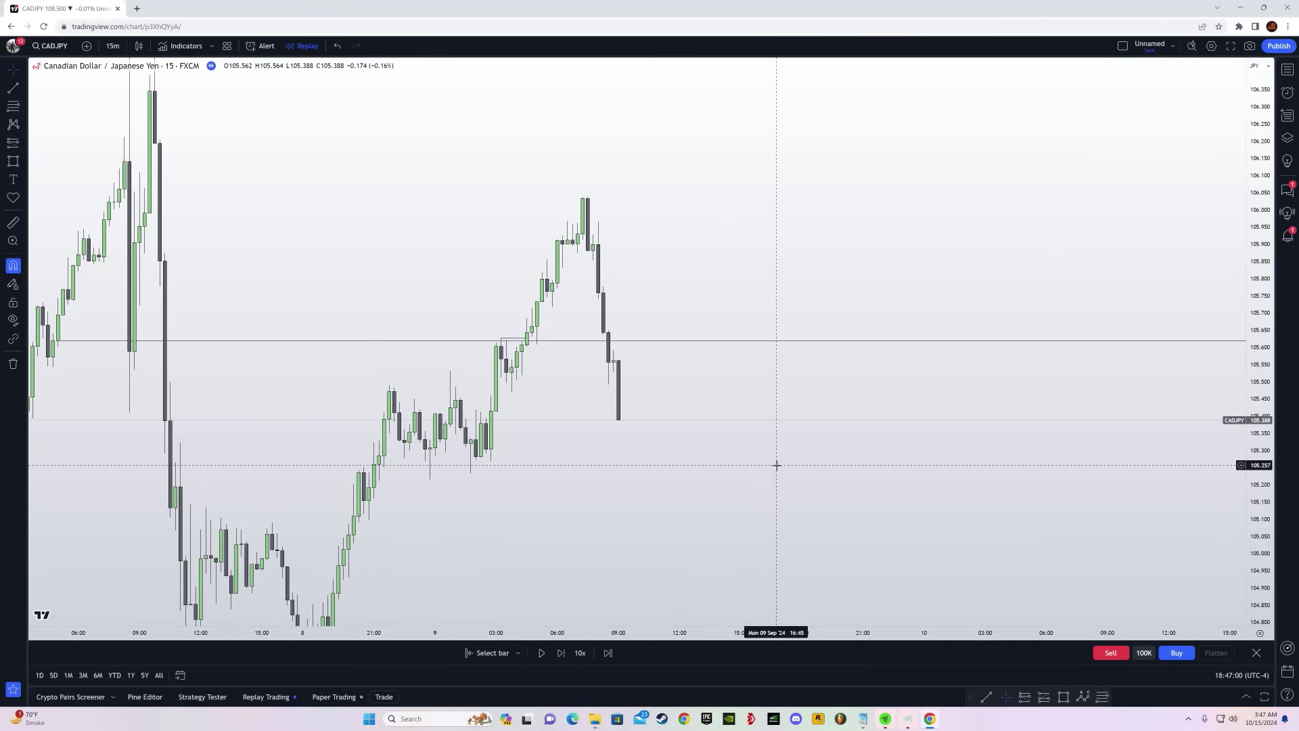
- Mark the small low beneath the 9 September peak with a short horizontal trend line near 105.88 from about 07:00 to 08:00
{"action": "left_click_drag", "start_coordinate": [775, 465], "coordinate": [924, 379]}
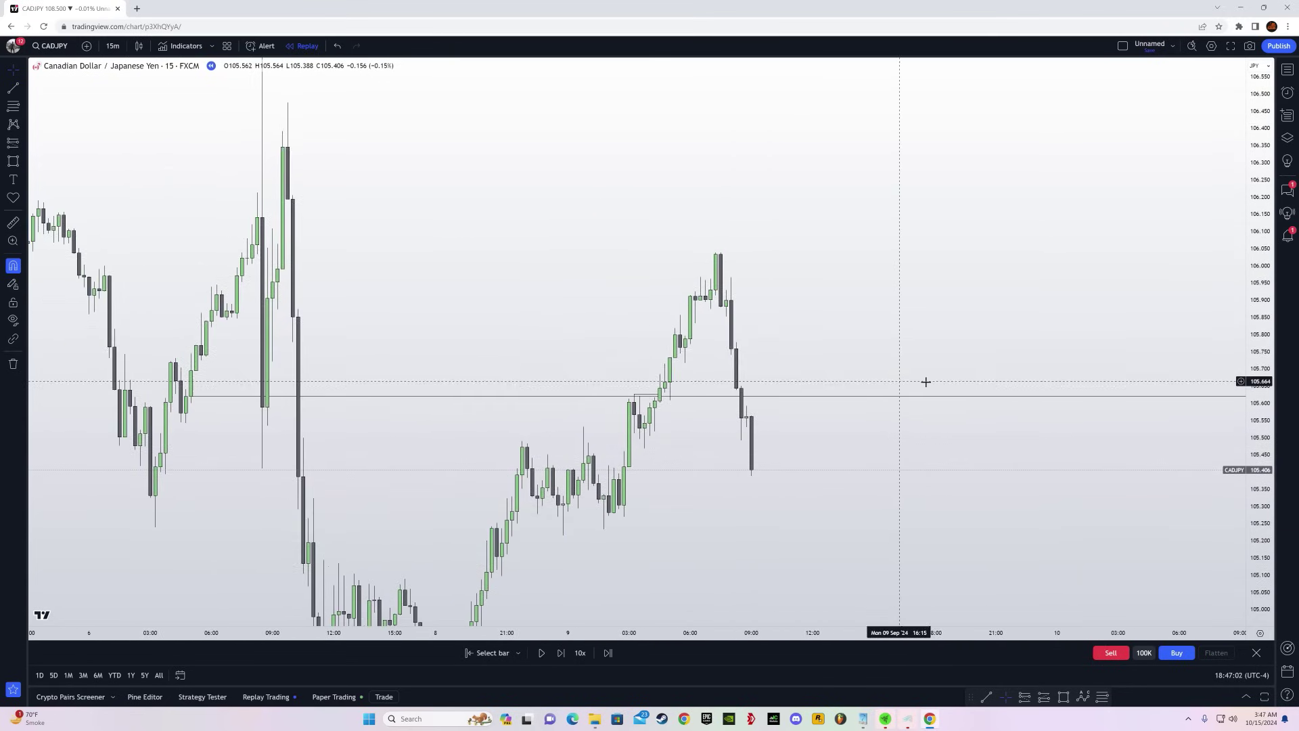
{"action": "left_click_drag", "start_coordinate": [1254, 505], "coordinate": [1255, 608]}
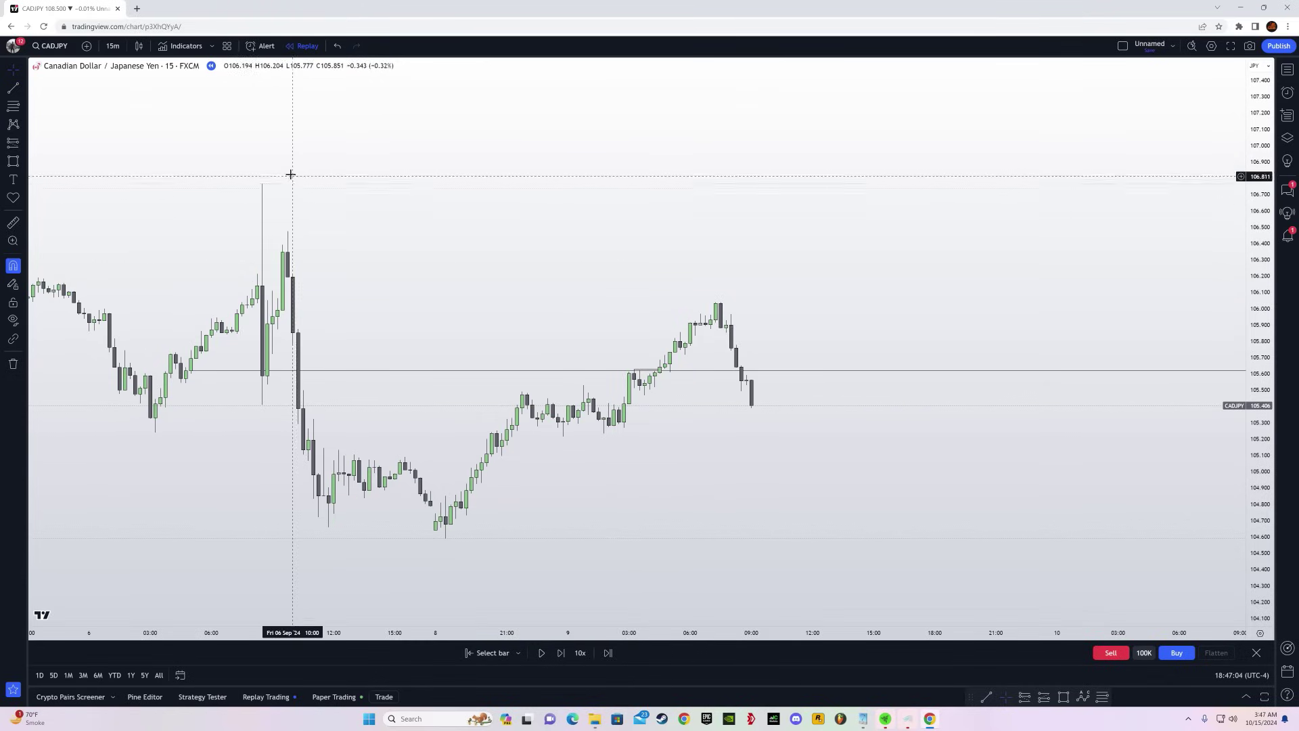
{"action": "left_click_drag", "start_coordinate": [881, 444], "coordinate": [810, 458]}
{"action": "left_click_drag", "start_coordinate": [1248, 500], "coordinate": [1247, 197]}
{"action": "left_click_drag", "start_coordinate": [938, 259], "coordinate": [880, 207]}
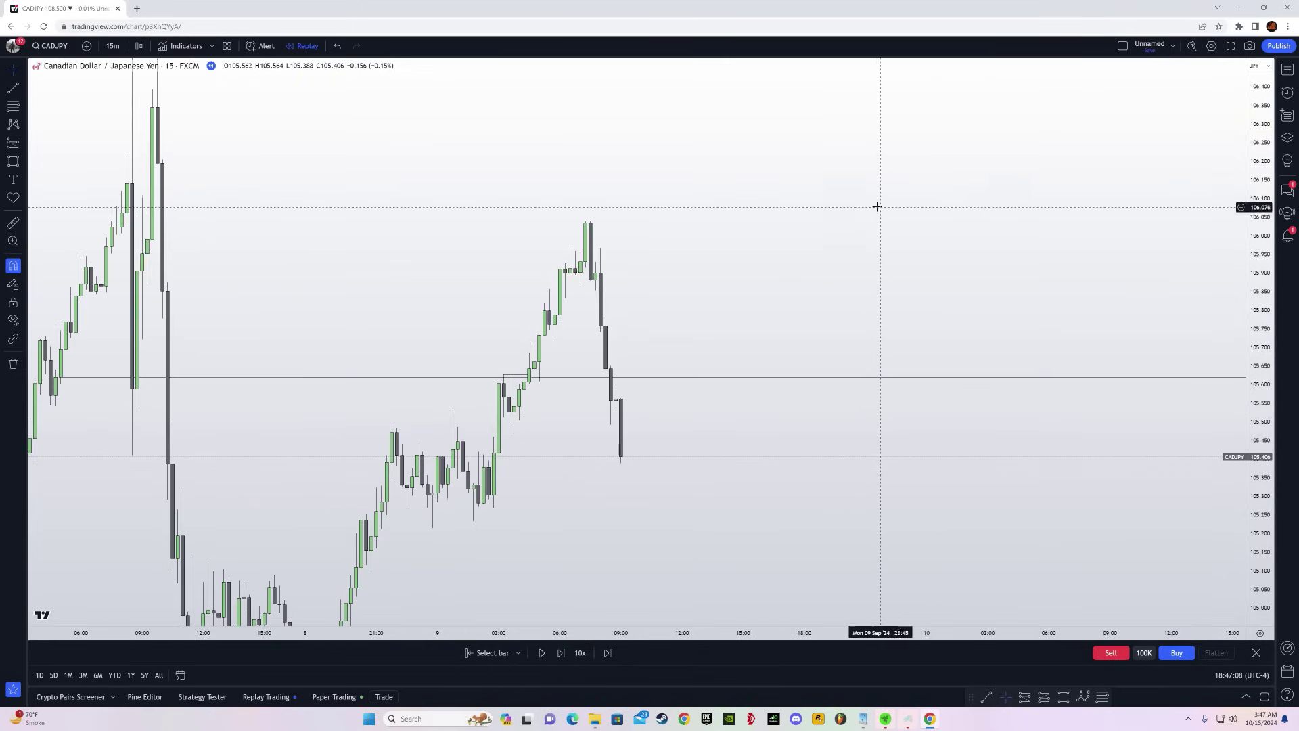
{"action": "left_click", "coordinate": [12, 88]}
{"action": "left_click", "coordinate": [600, 285], "text": "shift"}
{"action": "left_click", "coordinate": [689, 252]}
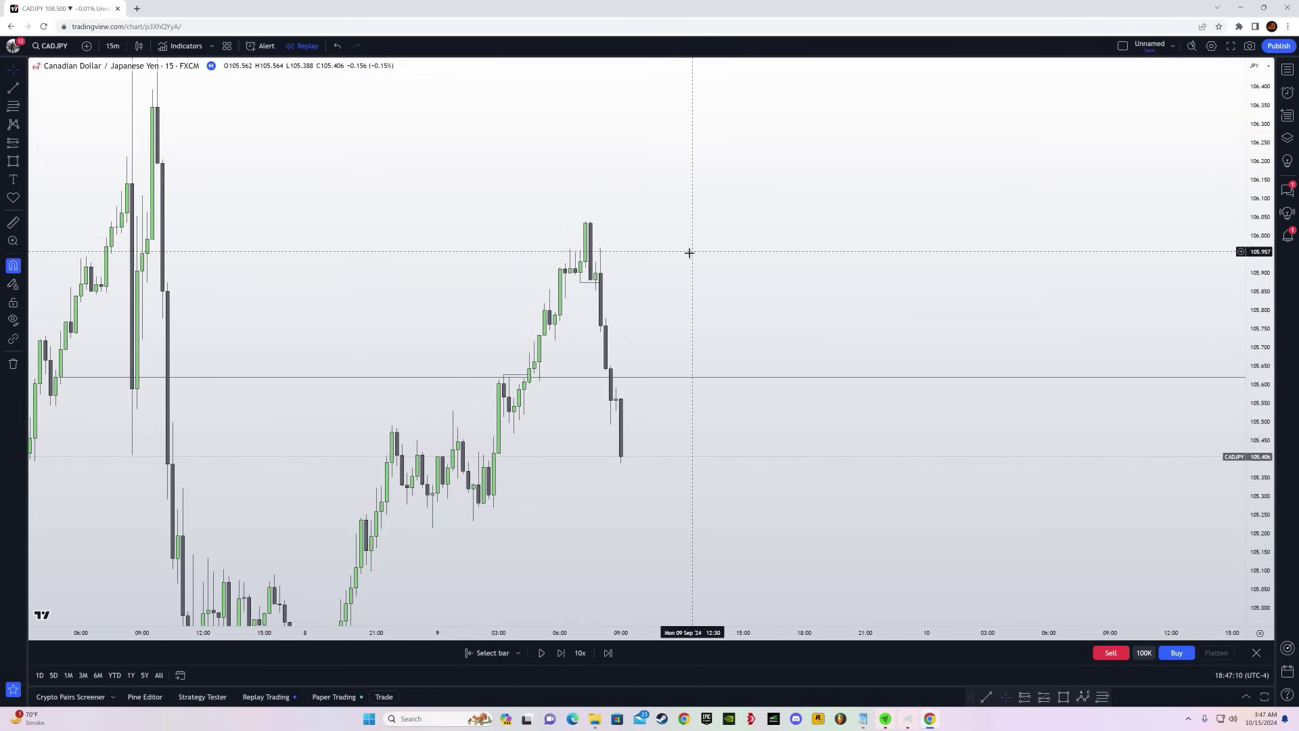
- Draw a horizontal trend line at 105.901 from 07:00 to about 21:45 on 9 September
{"action": "mouse_move", "coordinate": [592, 472]}
{"action": "left_mouse_down"}
{"action": "mouse_move", "coordinate": [531, 513]}
{"action": "mouse_move", "coordinate": [754, 275]}
{"action": "mouse_move", "coordinate": [578, 470]}
{"action": "left_mouse_up"}
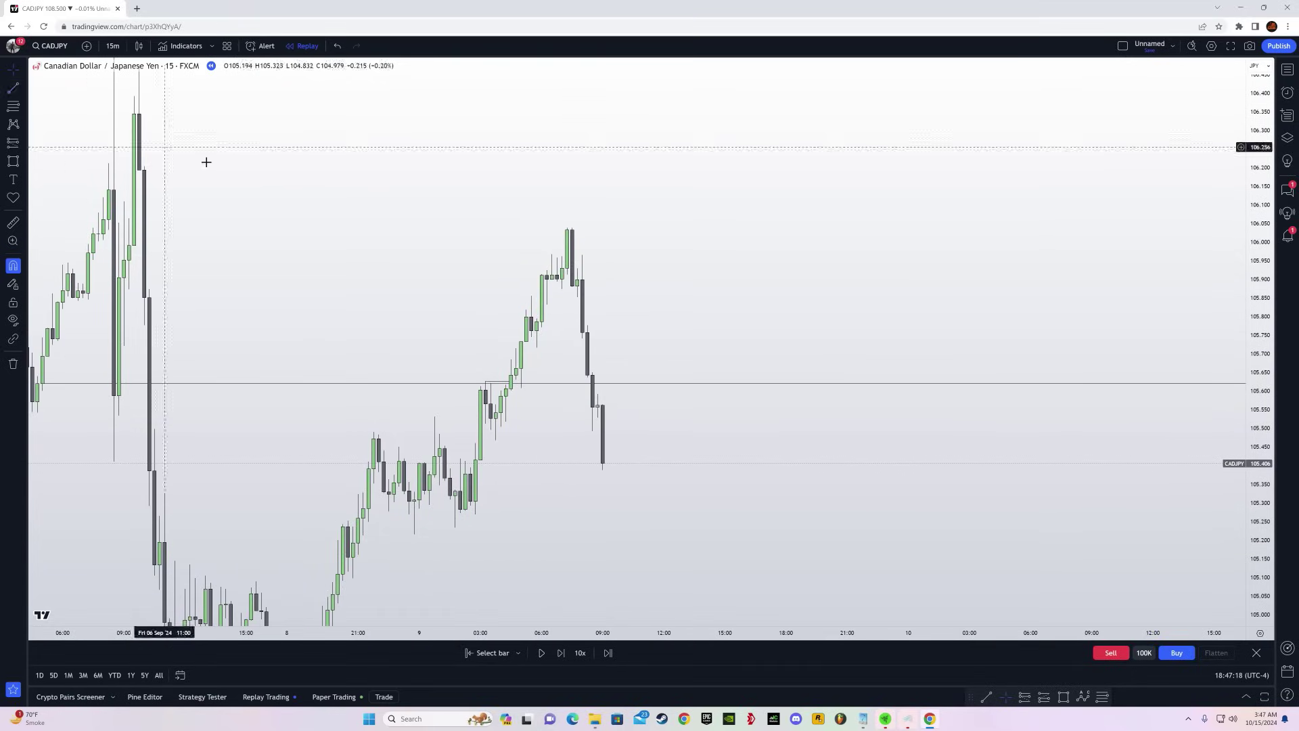
{"action": "left_click", "coordinate": [562, 278]}
{"action": "left_click", "coordinate": [861, 278]}
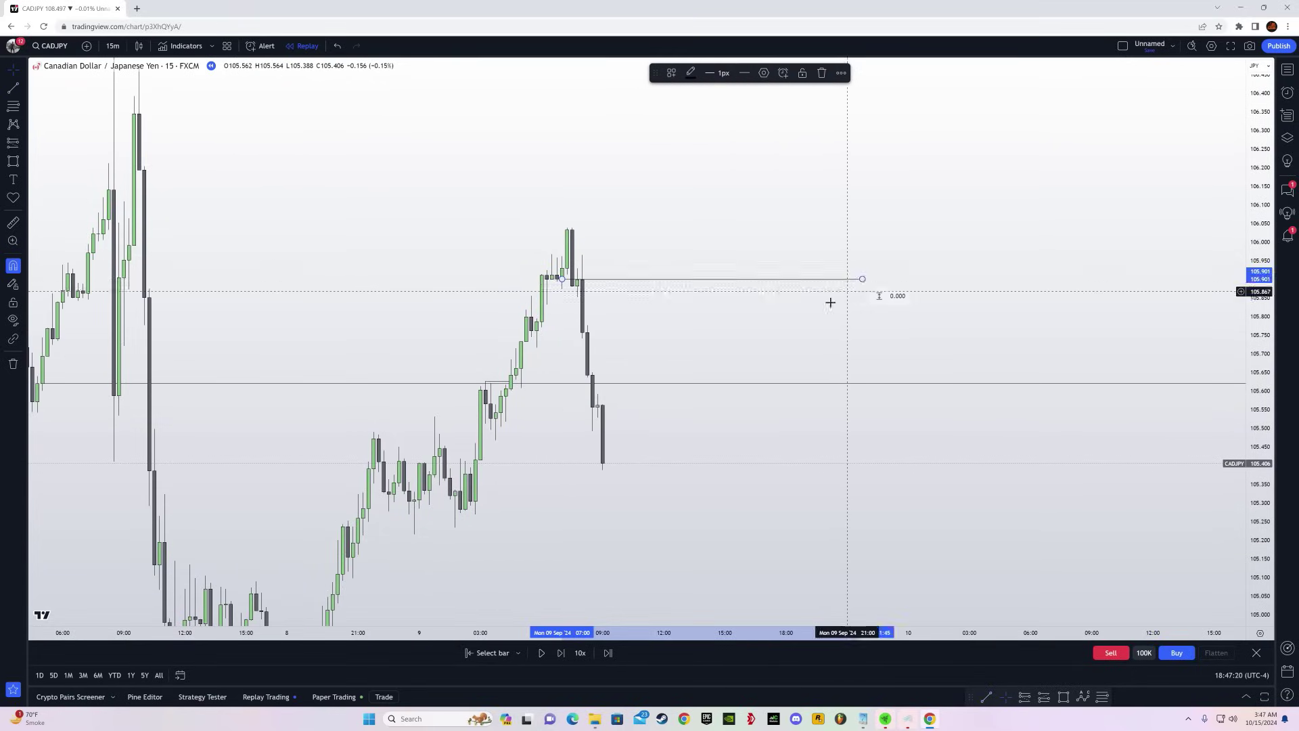
{"action": "left_click", "coordinate": [767, 320]}
- Place a short position with its entry at 105.900 and its stop at 106.042, just above the 9 September peak
{"action": "left_click", "coordinate": [25, 143]}
{"action": "left_click", "coordinate": [113, 187]}
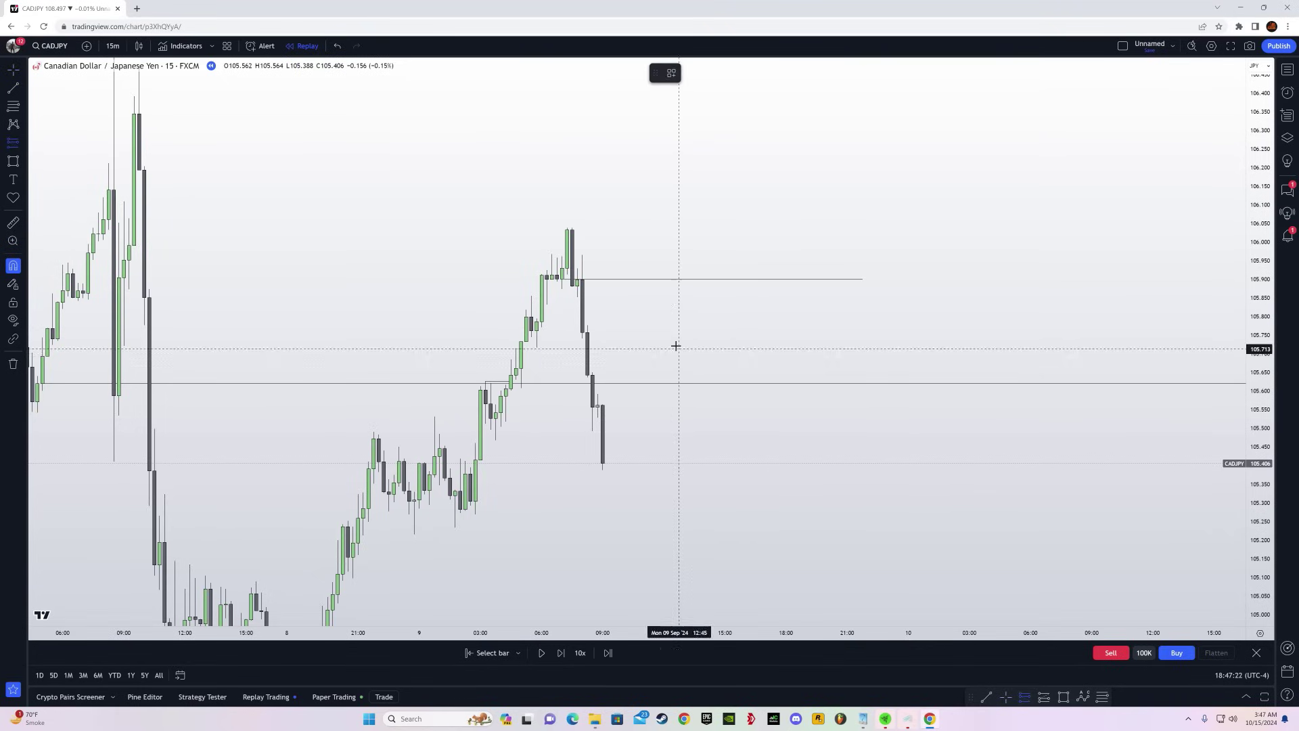
{"action": "left_click", "coordinate": [647, 279]}
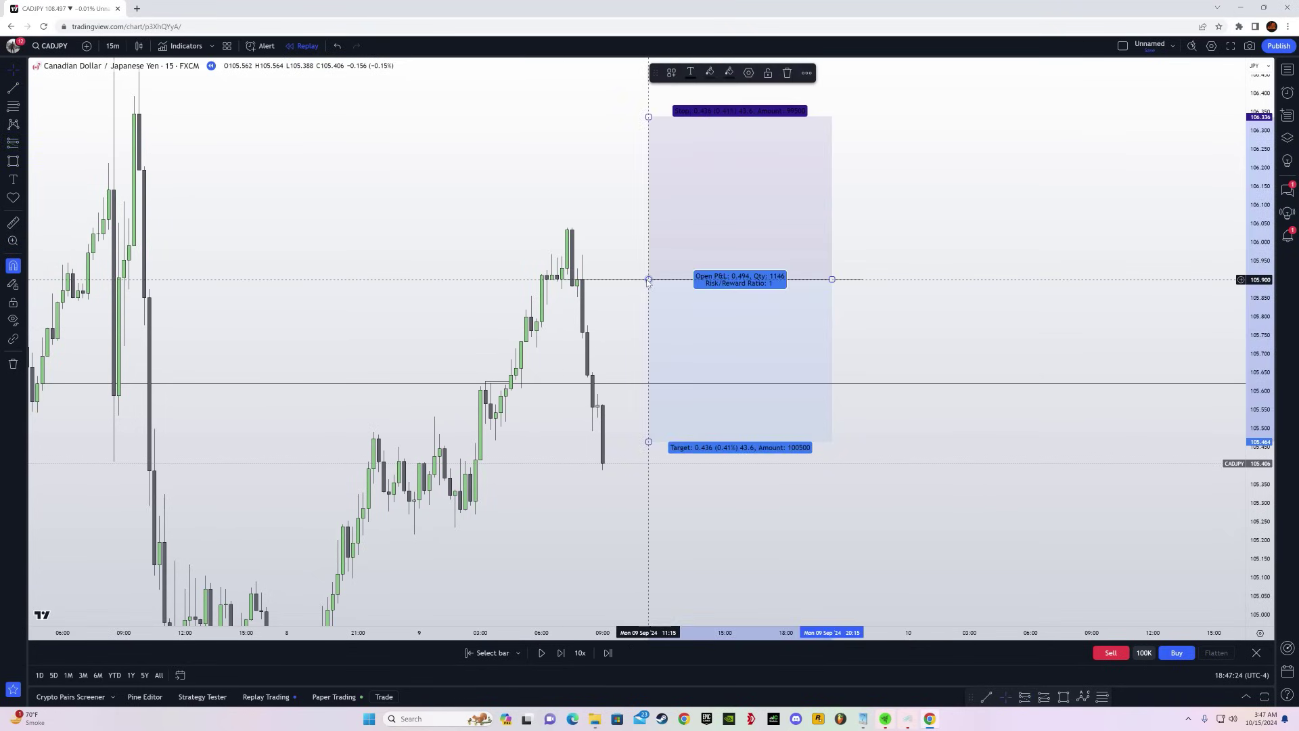
{"action": "left_click_drag", "start_coordinate": [647, 119], "coordinate": [647, 226]}
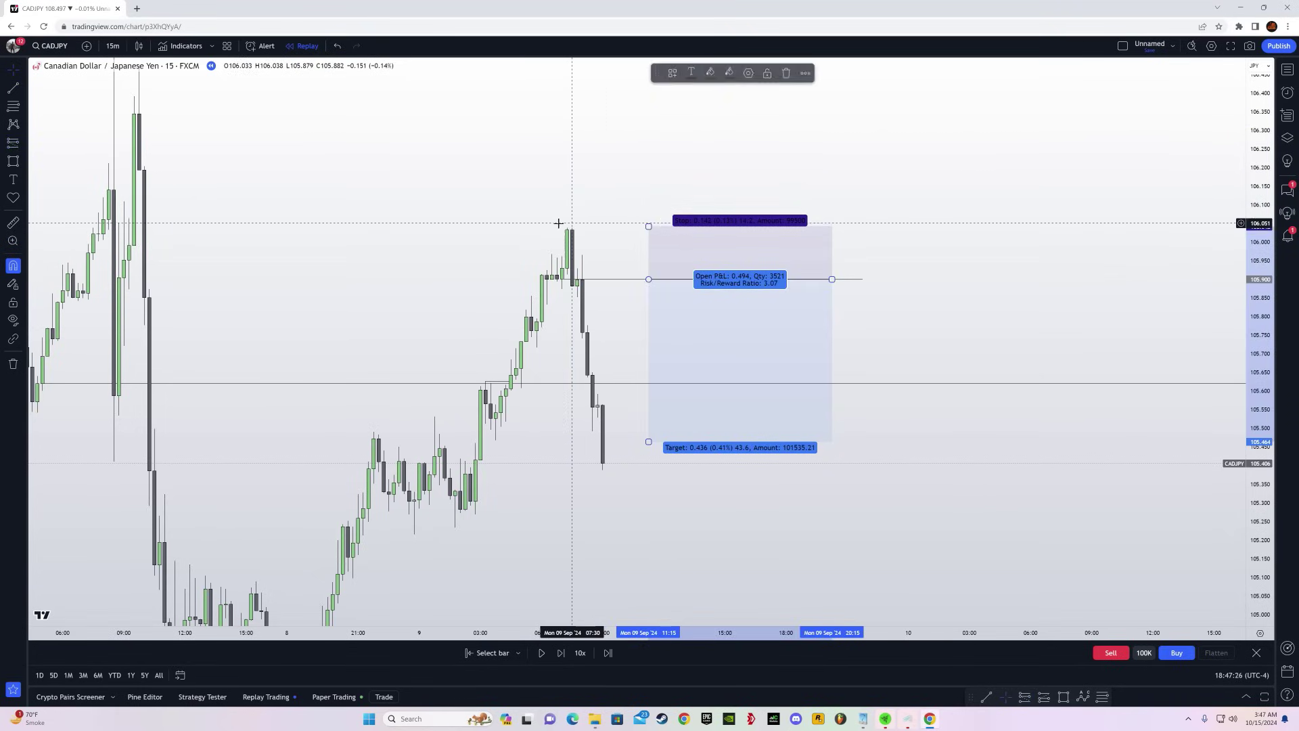
- Set the short position's target to 104.588, at the 8 September low
{"action": "left_click_drag", "start_coordinate": [516, 485], "coordinate": [714, 269]}
{"action": "left_click_drag", "start_coordinate": [1272, 414], "coordinate": [1272, 524]}
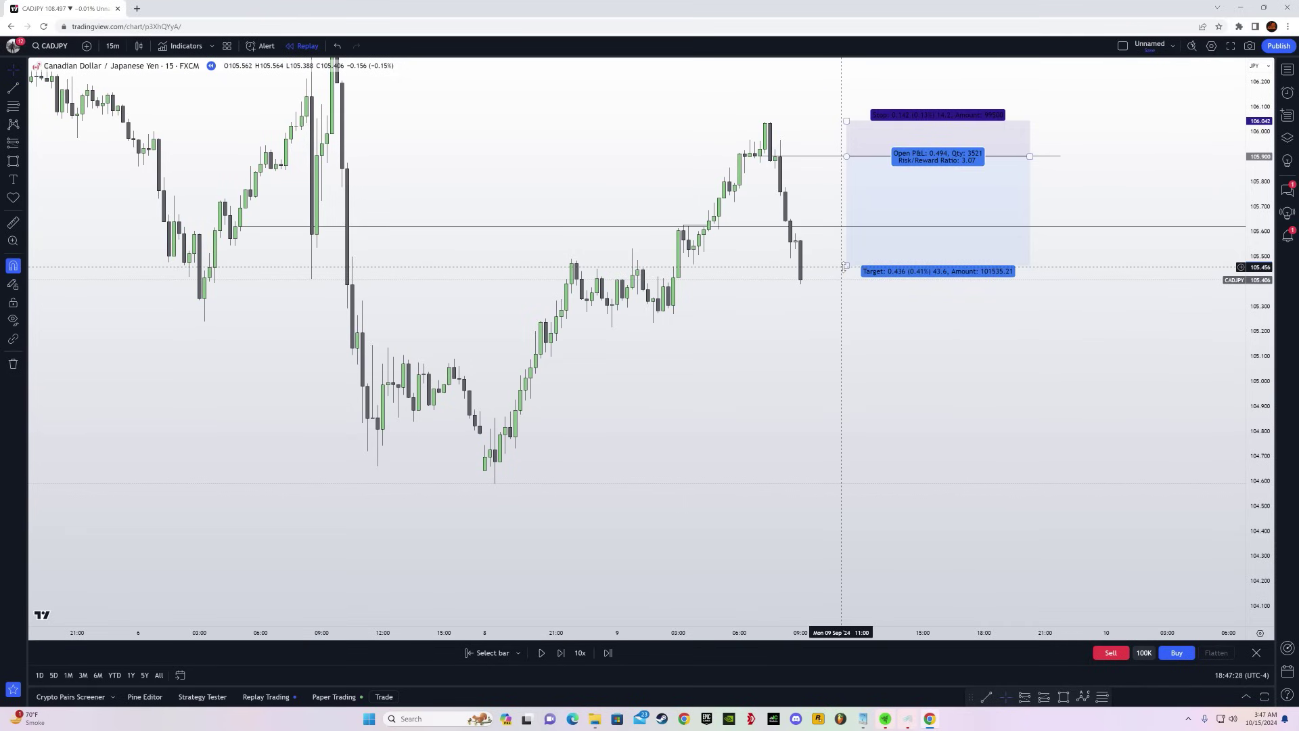
{"action": "left_click_drag", "start_coordinate": [843, 266], "coordinate": [816, 483]}
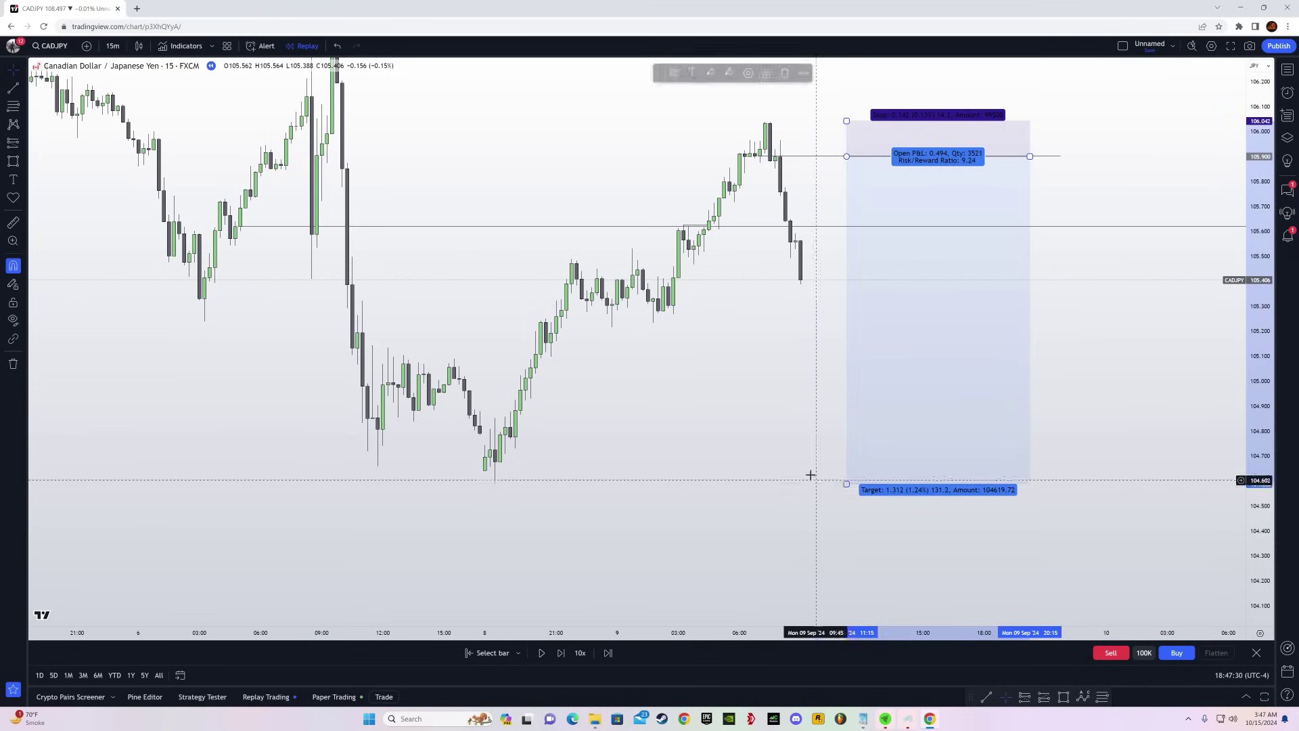
- Play the replay to about 04:45 on 10 September and extend the 105.901 trend line to about 13:30 that day
{"action": "left_click_drag", "start_coordinate": [1054, 524], "coordinate": [1024, 634]}
{"action": "left_click_drag", "start_coordinate": [1087, 489], "coordinate": [885, 473]}
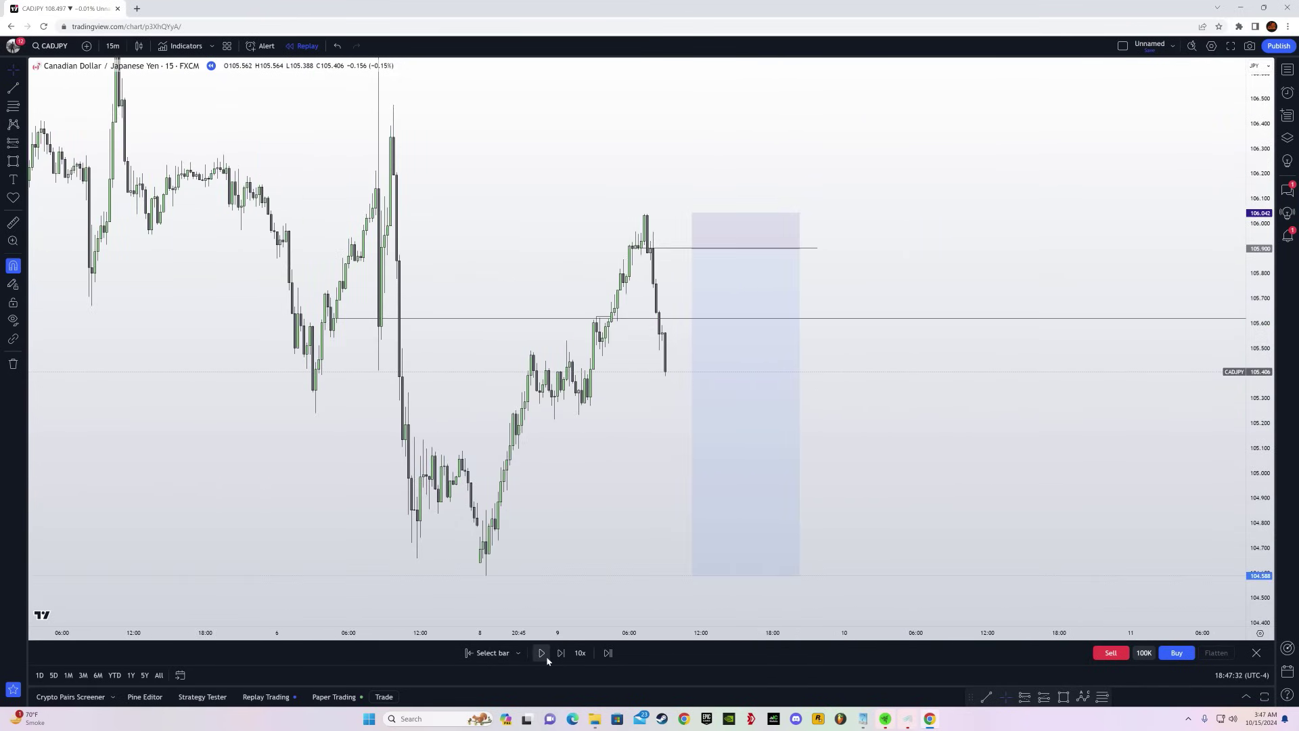
{"action": "left_click", "coordinate": [544, 656]}
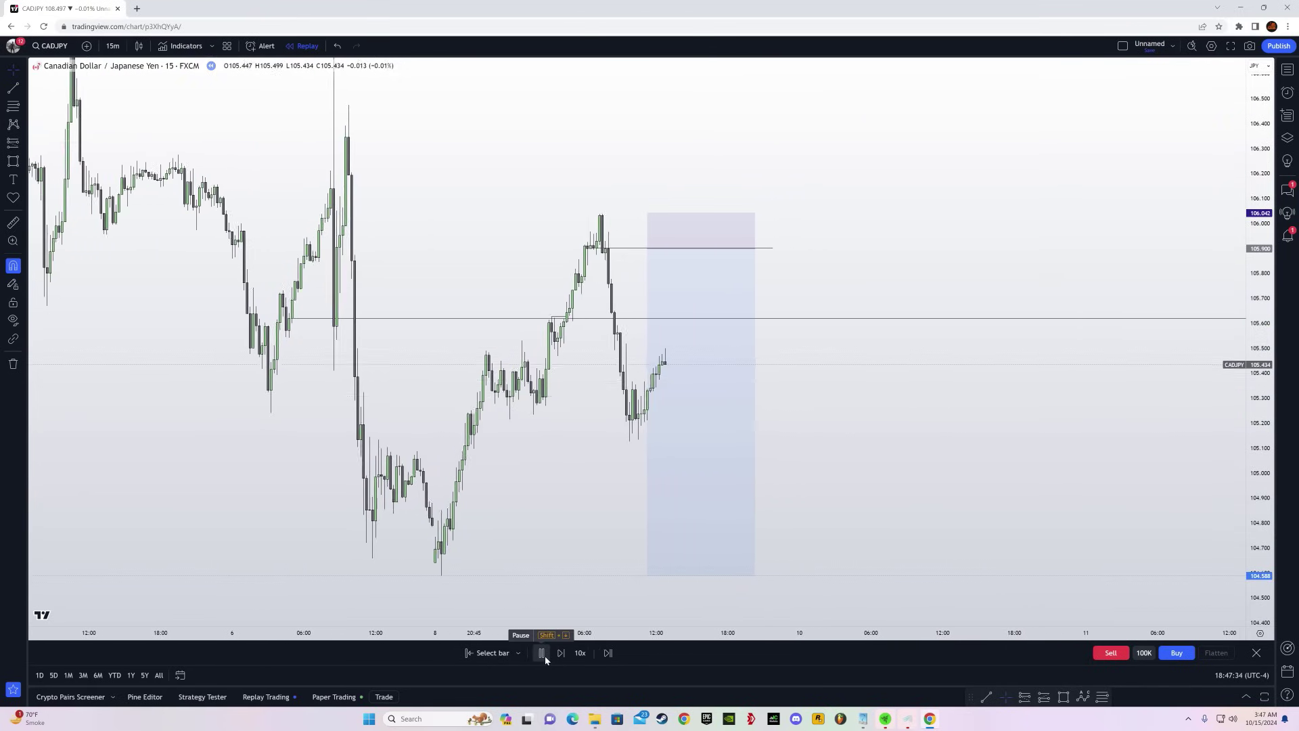
{"action": "left_click", "coordinate": [541, 652]}
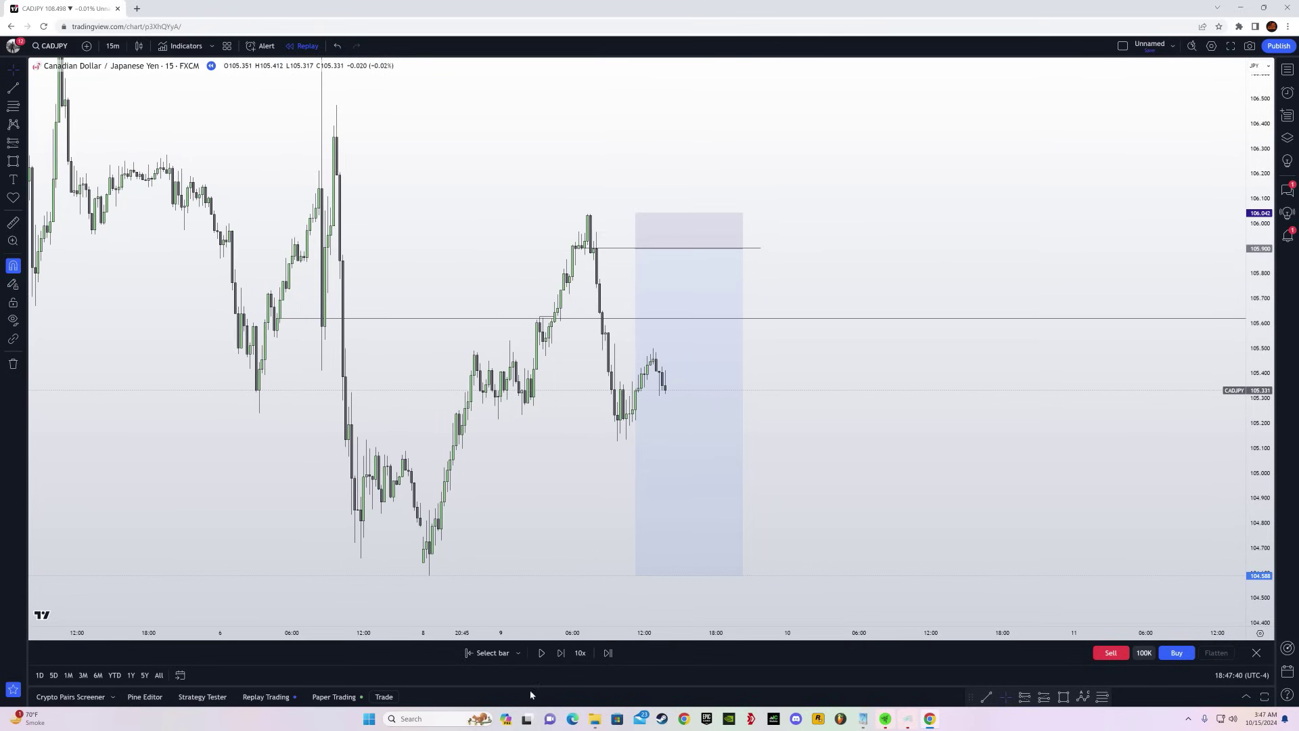
{"action": "left_click", "coordinate": [539, 655]}
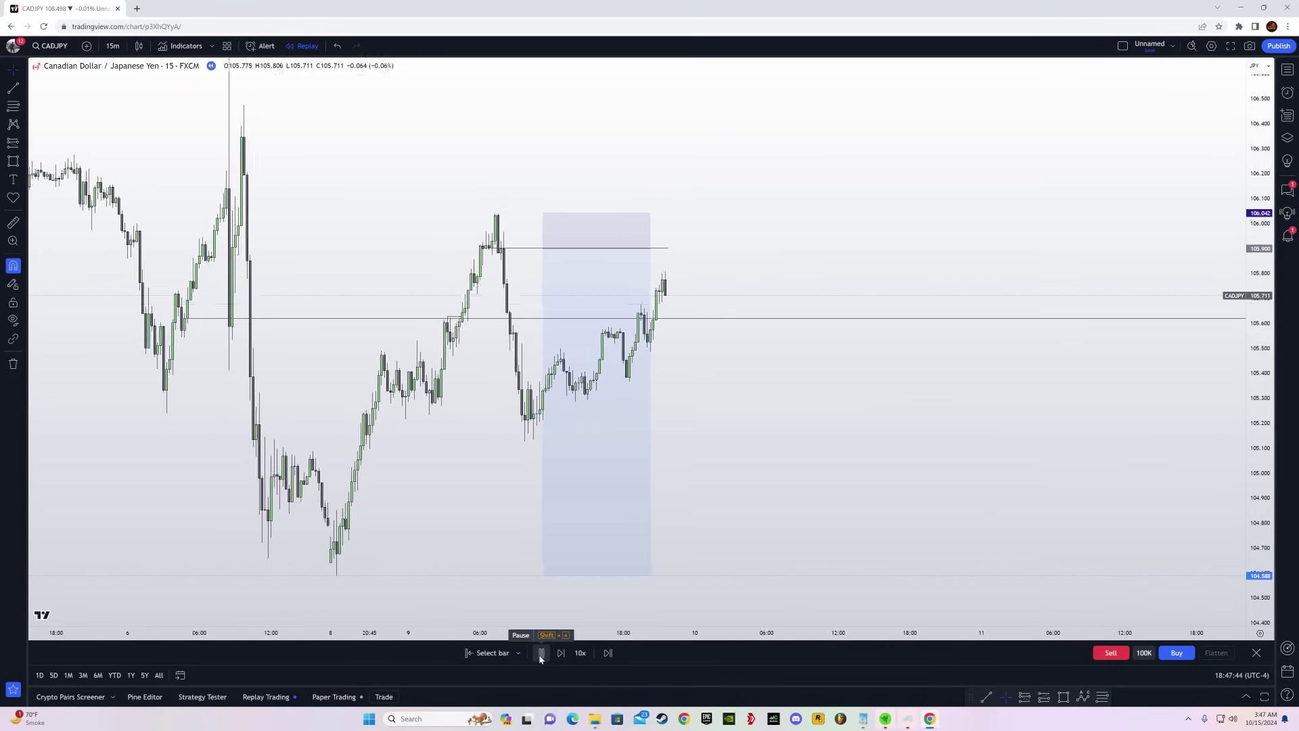
{"action": "left_click", "coordinate": [540, 654]}
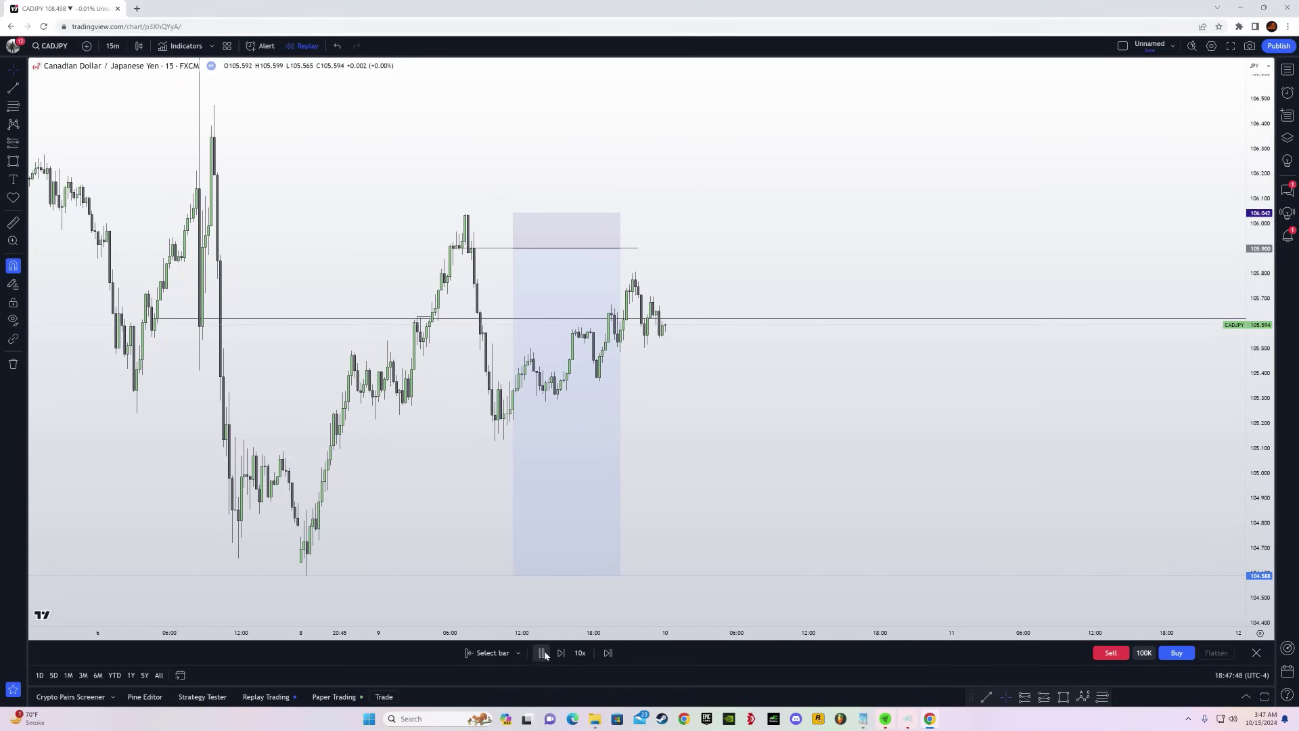
{"action": "left_click", "coordinate": [542, 654]}
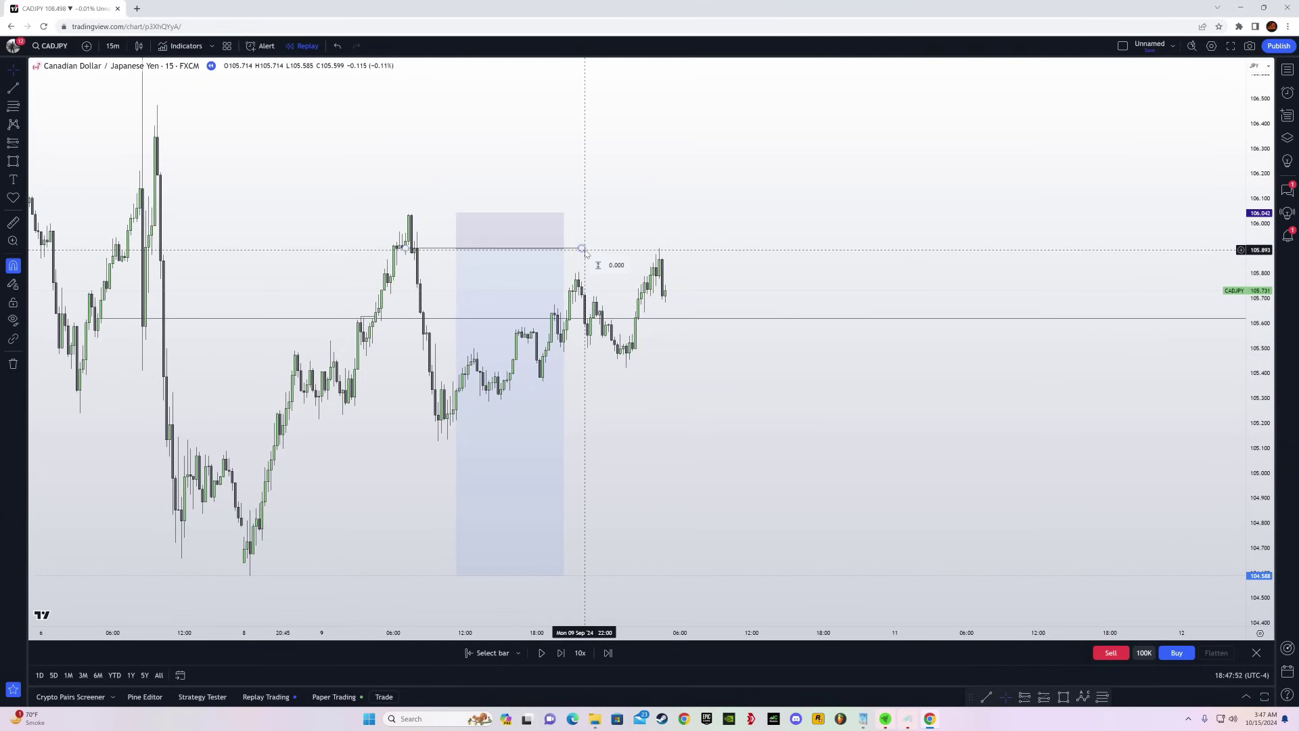
{"action": "left_click_drag", "start_coordinate": [583, 249], "coordinate": [769, 249]}
- Examine closely how the 10 September high wick meets the 105.901 trend line and the short position's entry
{"action": "left_click_drag", "start_coordinate": [782, 416], "coordinate": [770, 542]}
{"action": "left_click_drag", "start_coordinate": [1258, 546], "coordinate": [1258, 102]}
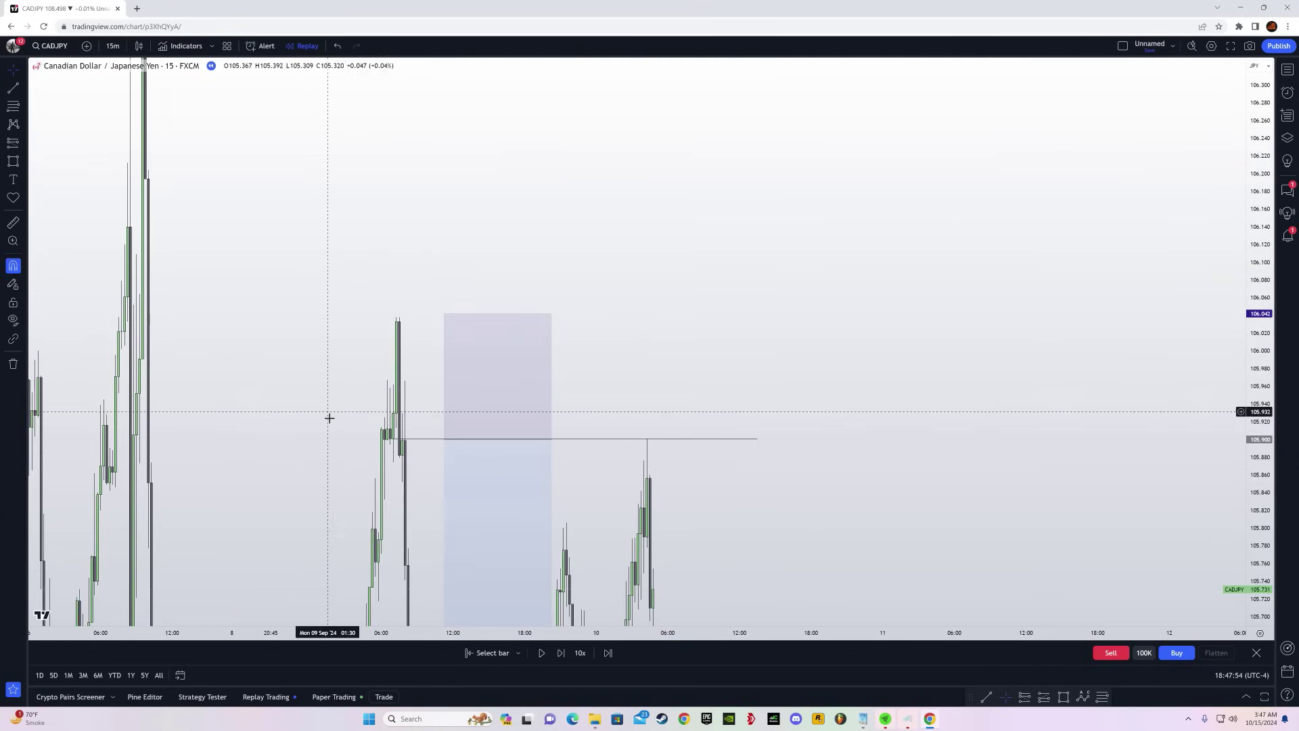
{"action": "left_click_drag", "start_coordinate": [899, 458], "coordinate": [875, 405]}
{"action": "left_click_drag", "start_coordinate": [1259, 616], "coordinate": [1260, 341]}
{"action": "left_click_drag", "start_coordinate": [740, 392], "coordinate": [731, 228]}
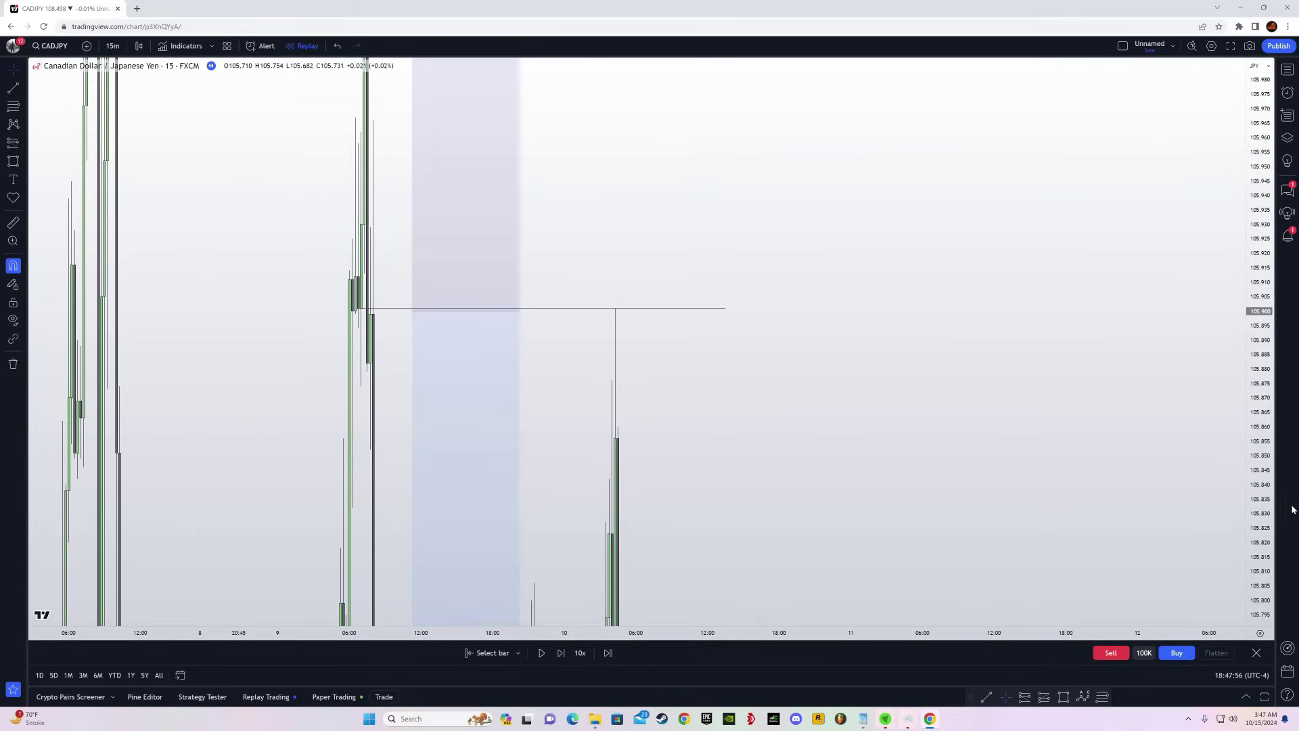
{"action": "left_click_drag", "start_coordinate": [1260, 514], "coordinate": [639, 10]}
{"action": "left_click_drag", "start_coordinate": [727, 223], "coordinate": [737, 316]}
{"action": "left_click_drag", "start_coordinate": [1257, 507], "coordinate": [1257, 54]}
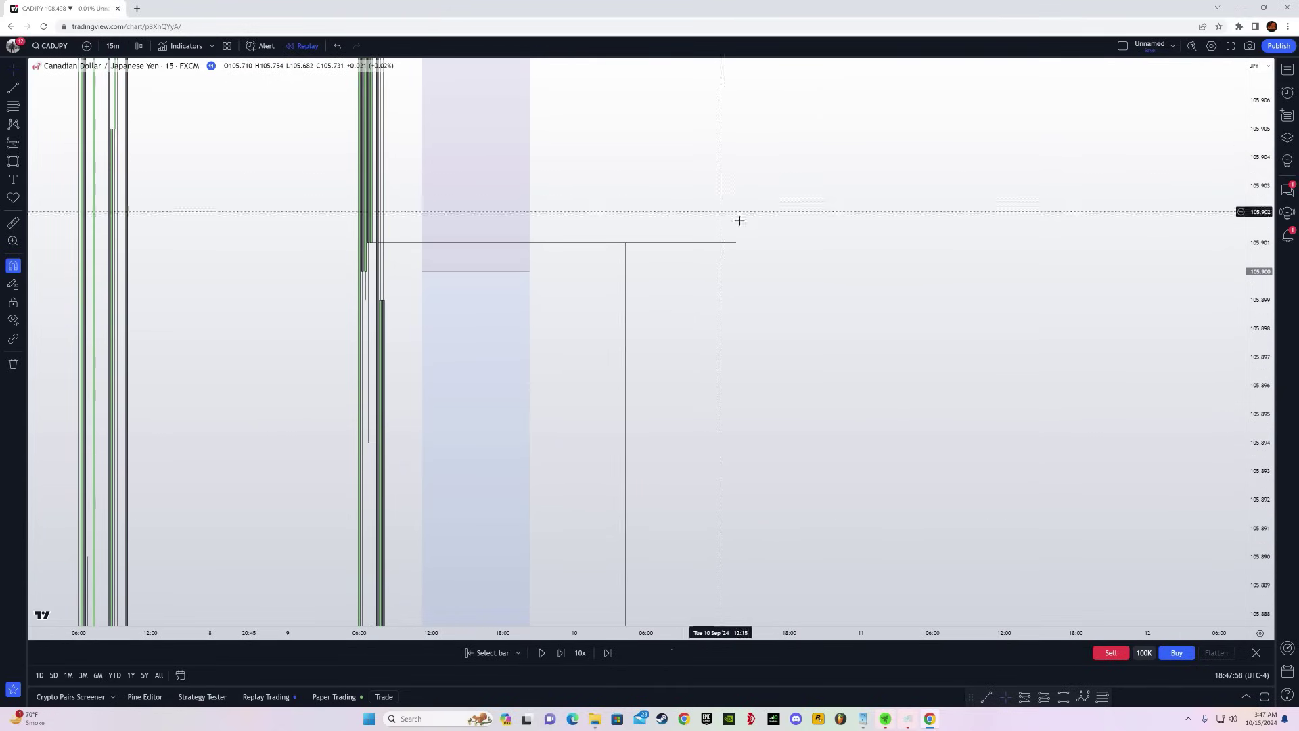
{"action": "left_click_drag", "start_coordinate": [772, 253], "coordinate": [788, 329]}
{"action": "left_click_drag", "start_coordinate": [1255, 513], "coordinate": [1255, 80]}
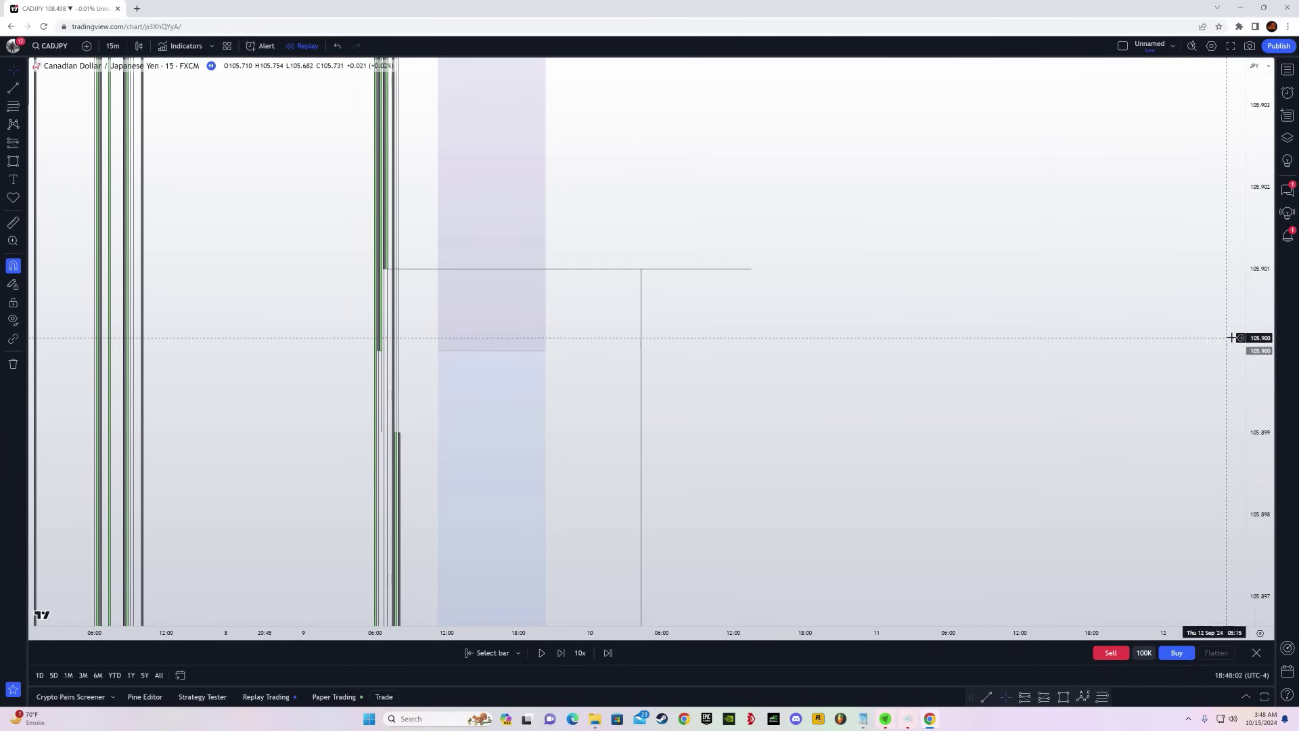
{"action": "left_click_drag", "start_coordinate": [1257, 336], "coordinate": [1263, 629]}
{"action": "left_click_drag", "start_coordinate": [1257, 207], "coordinate": [1257, 627]}
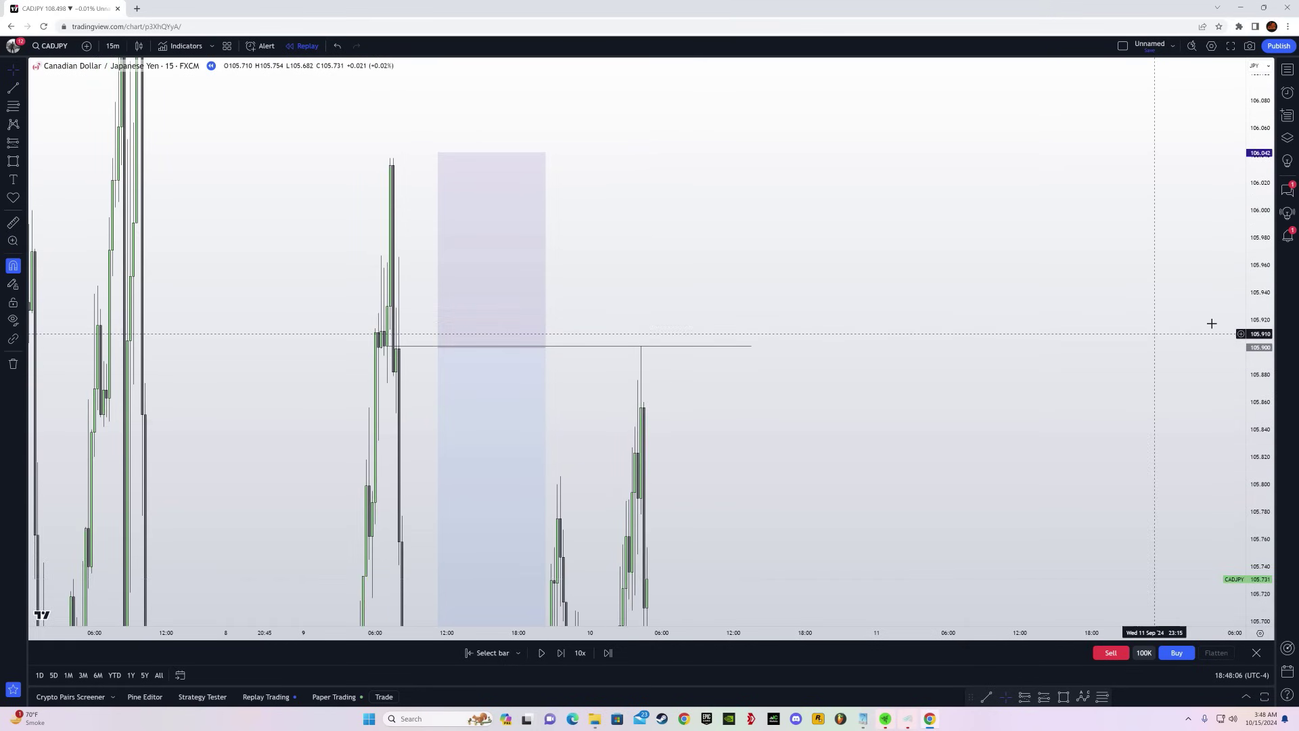
{"action": "left_click_drag", "start_coordinate": [1259, 300], "coordinate": [1258, 627]}
{"action": "left_click_drag", "start_coordinate": [1019, 471], "coordinate": [1107, 380]}
{"action": "left_click", "coordinate": [479, 256]}
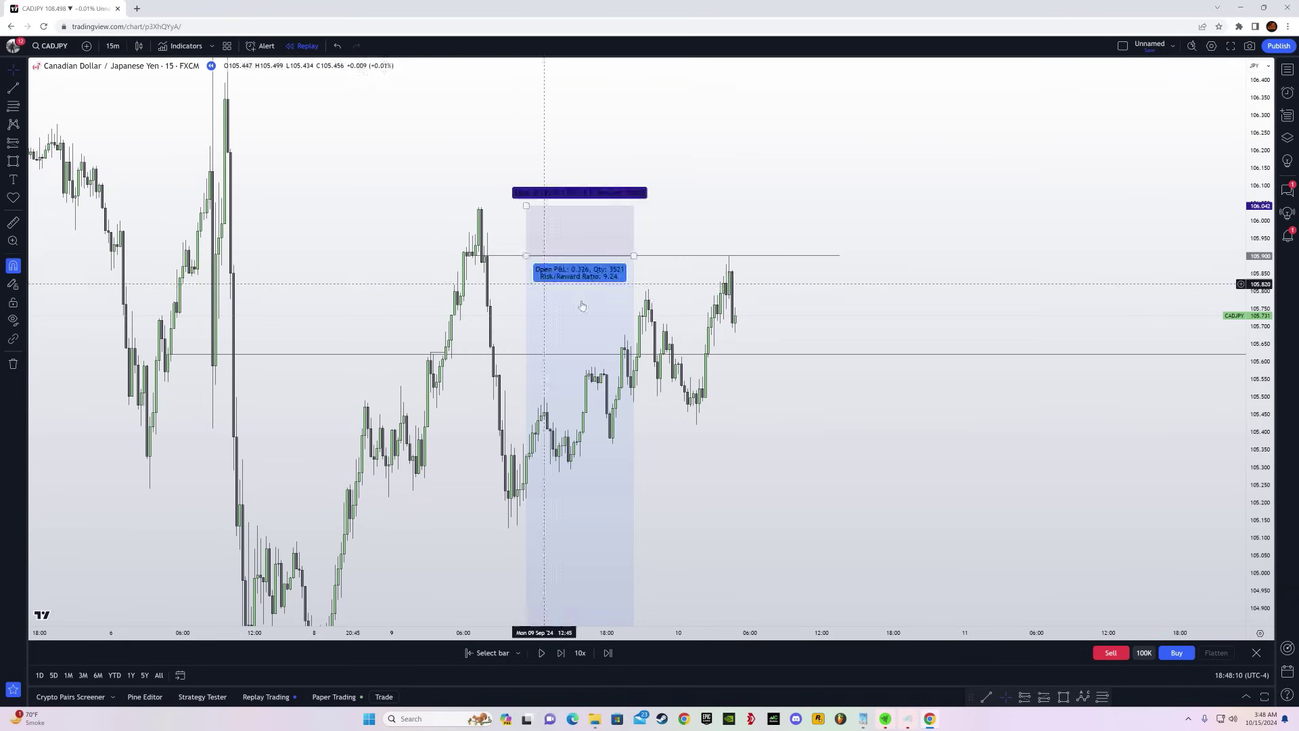
- Play the replay to about 13:00 on 10 September and extend the short position's end to just past the latest candle
{"action": "left_click_drag", "start_coordinate": [1186, 525], "coordinate": [1219, 462]}
{"action": "left_click_drag", "start_coordinate": [1270, 413], "coordinate": [1270, 487]}
{"action": "left_click_drag", "start_coordinate": [771, 246], "coordinate": [751, 208]}
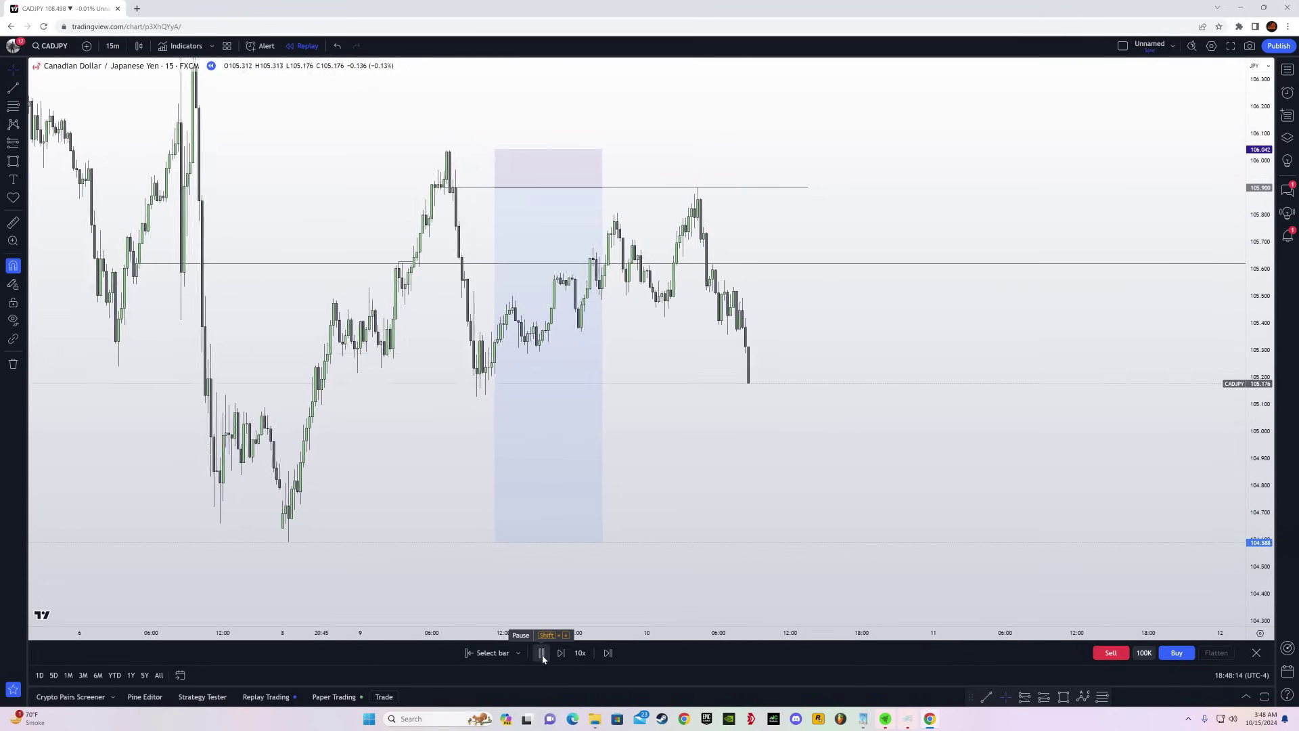
{"action": "left_click", "coordinate": [541, 652]}
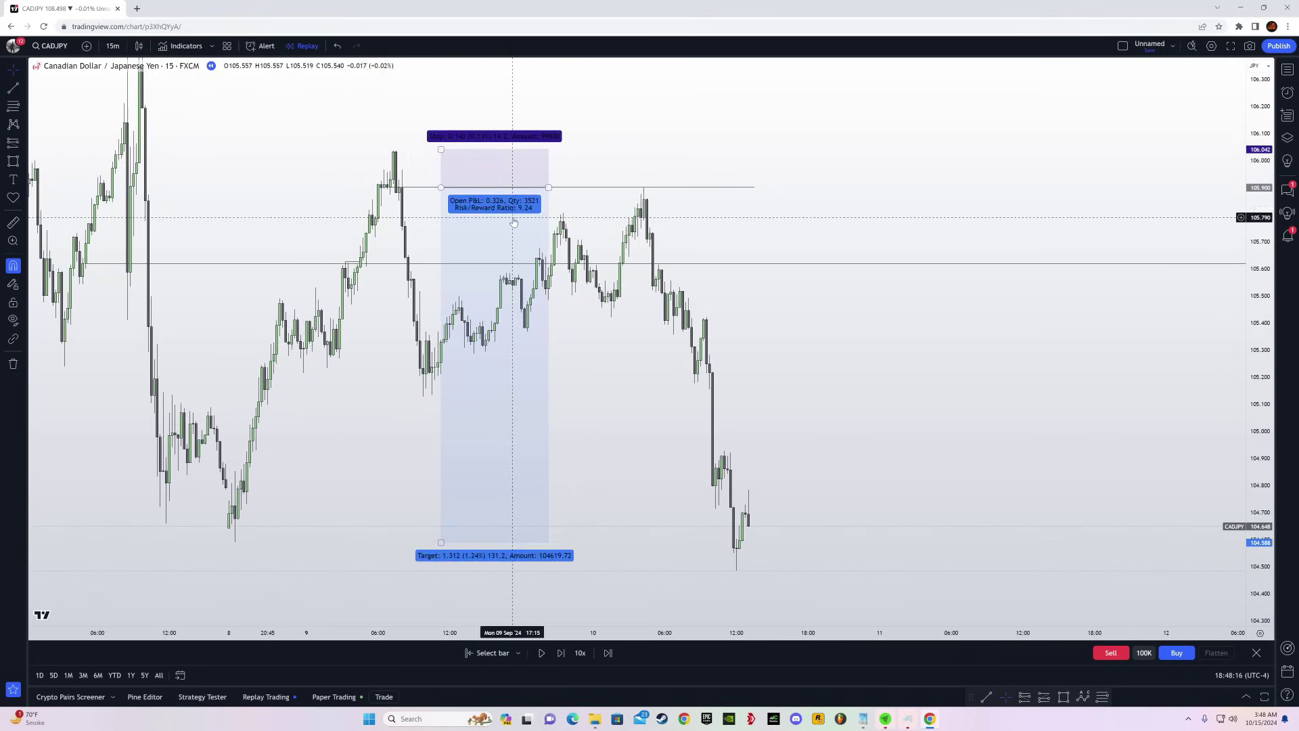
{"action": "left_click_drag", "start_coordinate": [555, 190], "coordinate": [757, 205]}
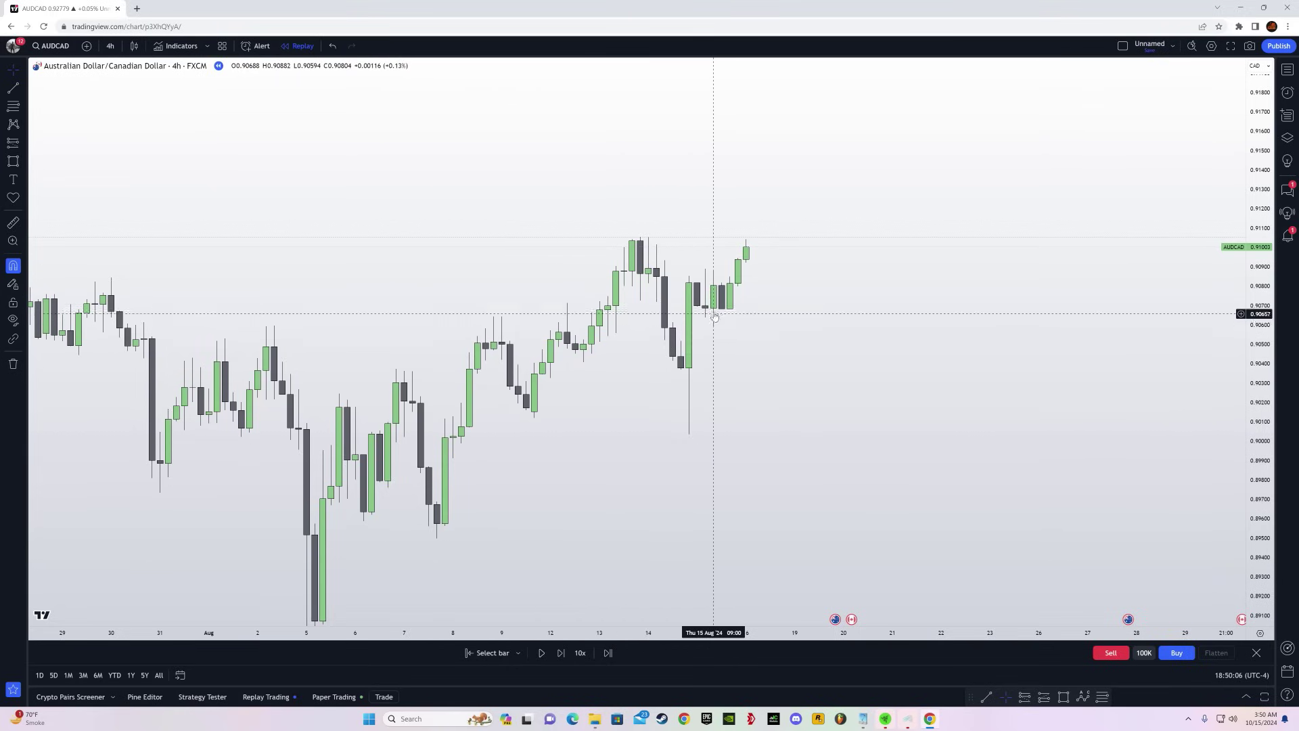
- Examine the AUDCAD 4-hour price structure from June to the latest candle on 16 August
{"action": "left_click_drag", "start_coordinate": [786, 464], "coordinate": [861, 489]}
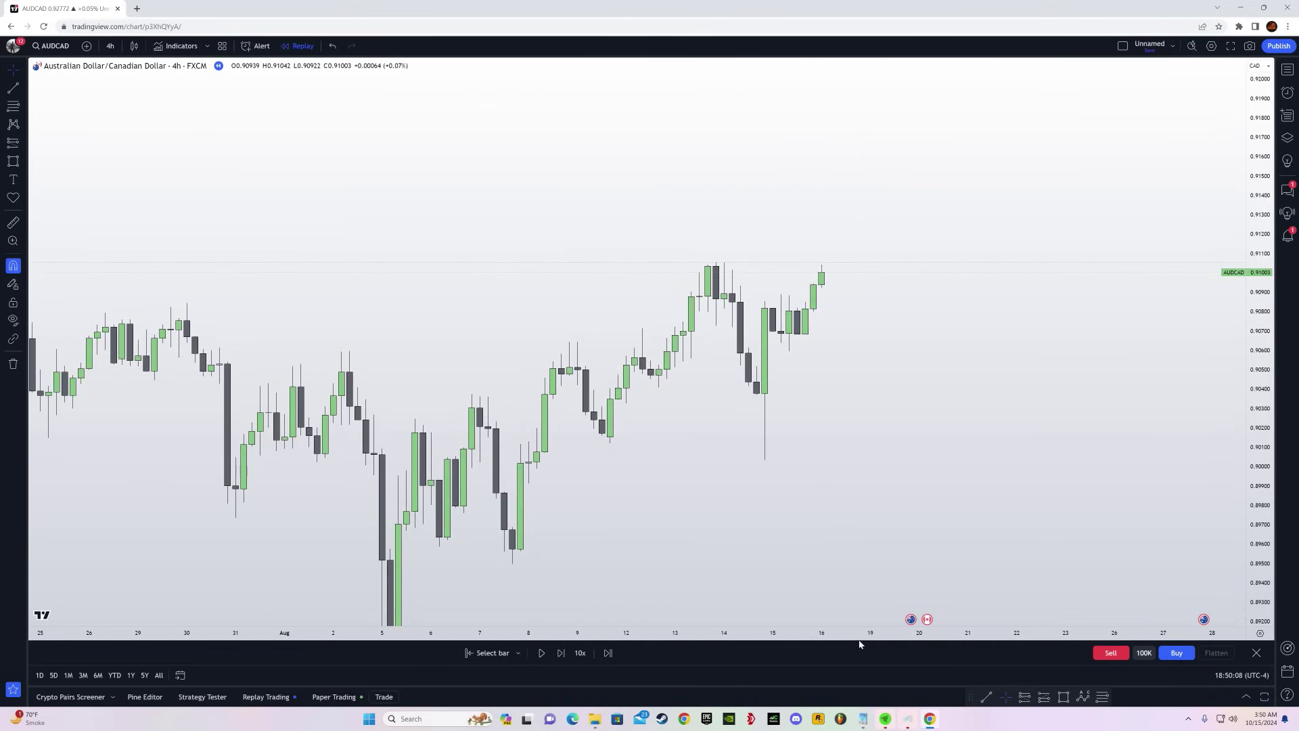
{"action": "left_click_drag", "start_coordinate": [858, 636], "coordinate": [1092, 636]}
{"action": "left_click_drag", "start_coordinate": [1262, 408], "coordinate": [1258, 567]}
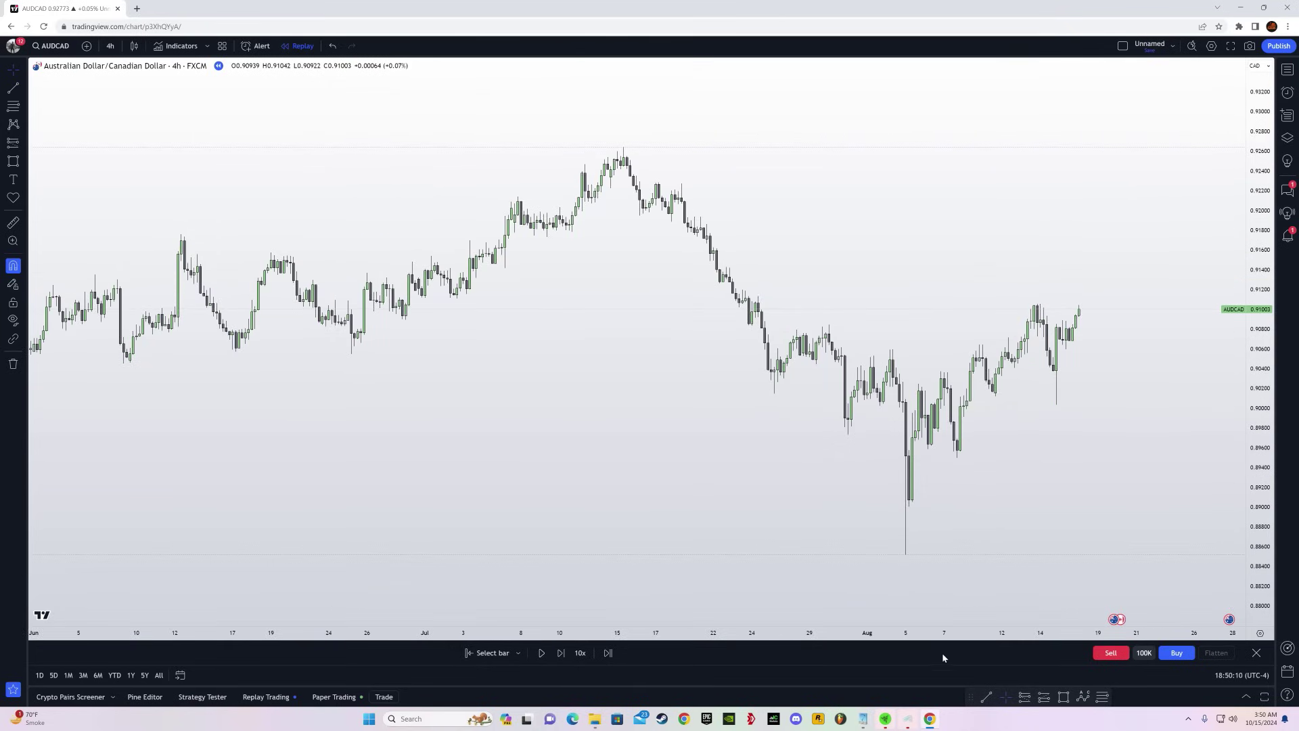
{"action": "left_click_drag", "start_coordinate": [927, 635], "coordinate": [812, 634]}
{"action": "left_click_drag", "start_coordinate": [952, 633], "coordinate": [775, 633]}
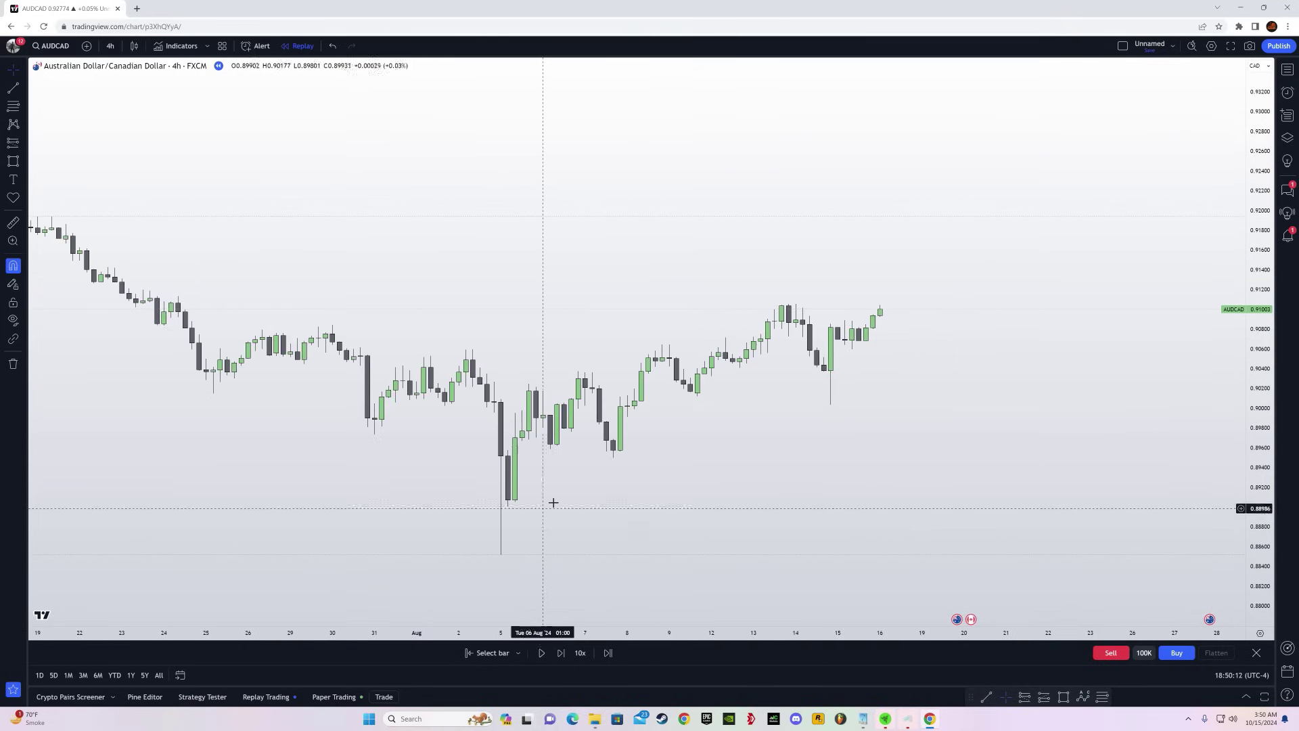
{"action": "left_click_drag", "start_coordinate": [1008, 379], "coordinate": [930, 389]}
{"action": "left_click_drag", "start_coordinate": [1254, 523], "coordinate": [1082, 278]}
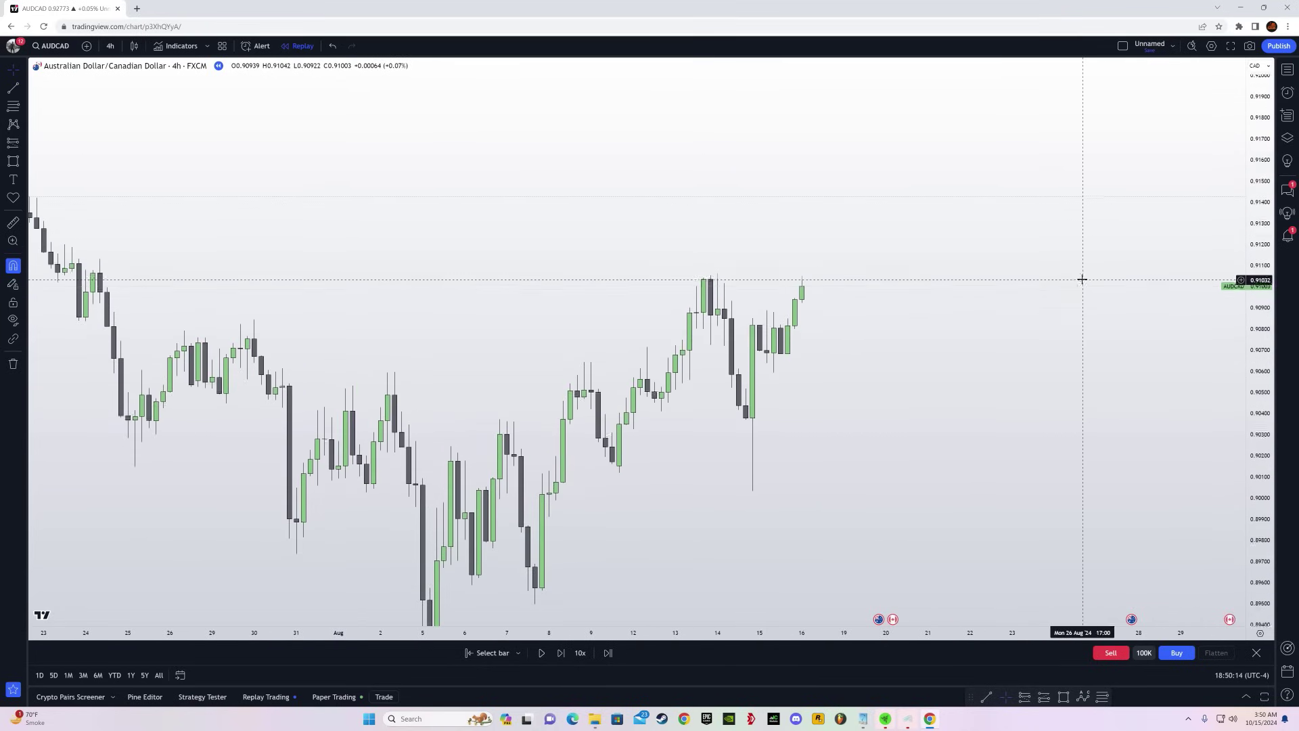
{"action": "left_click_drag", "start_coordinate": [833, 373], "coordinate": [795, 275]}
{"action": "left_click_drag", "start_coordinate": [890, 315], "coordinate": [906, 458]}
{"action": "left_click_drag", "start_coordinate": [937, 633], "coordinate": [833, 633]}
{"action": "left_click_drag", "start_coordinate": [465, 507], "coordinate": [639, 421]}
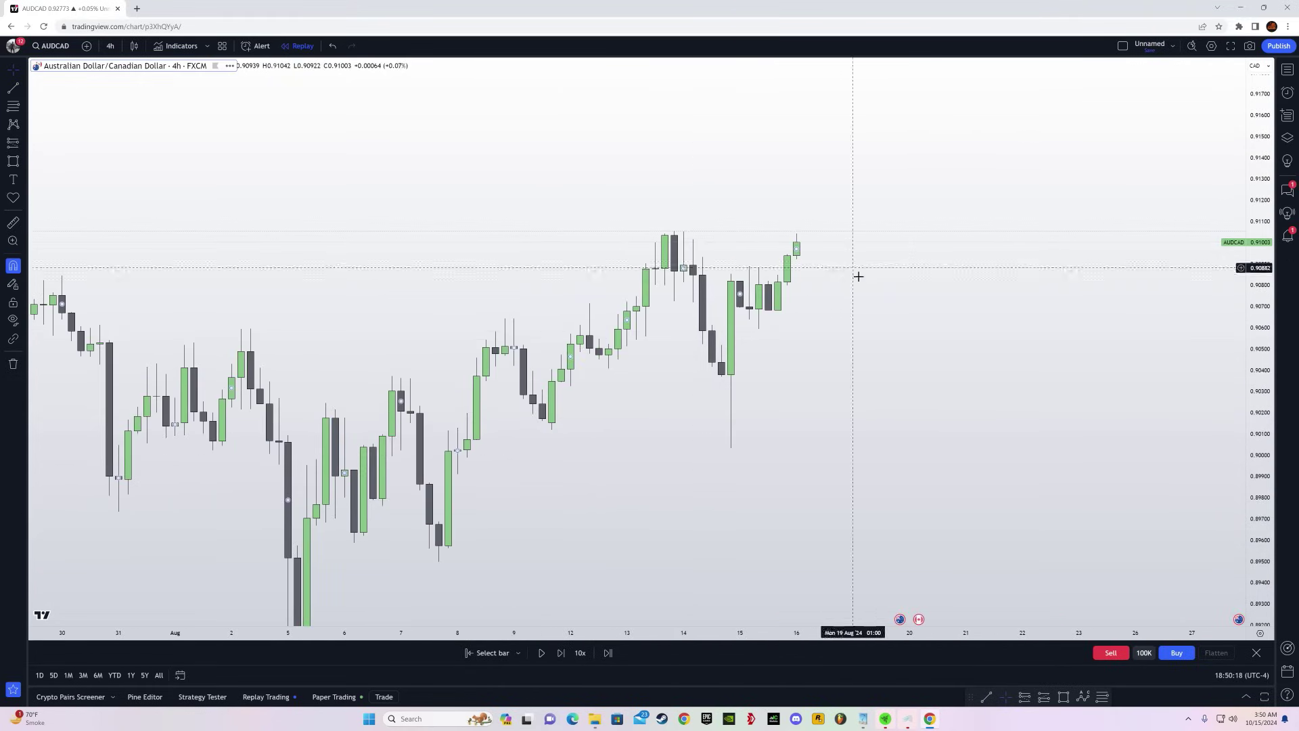
- Draw a rectangle just below the latest candle, from about 0.9085 to 0.9092, spanning 15 August to 22 August
{"action": "left_click_drag", "start_coordinate": [858, 275], "coordinate": [677, 394]}
{"action": "left_click_drag", "start_coordinate": [1258, 517], "coordinate": [812, 376]}
{"action": "left_click_drag", "start_coordinate": [762, 421], "coordinate": [810, 295]}
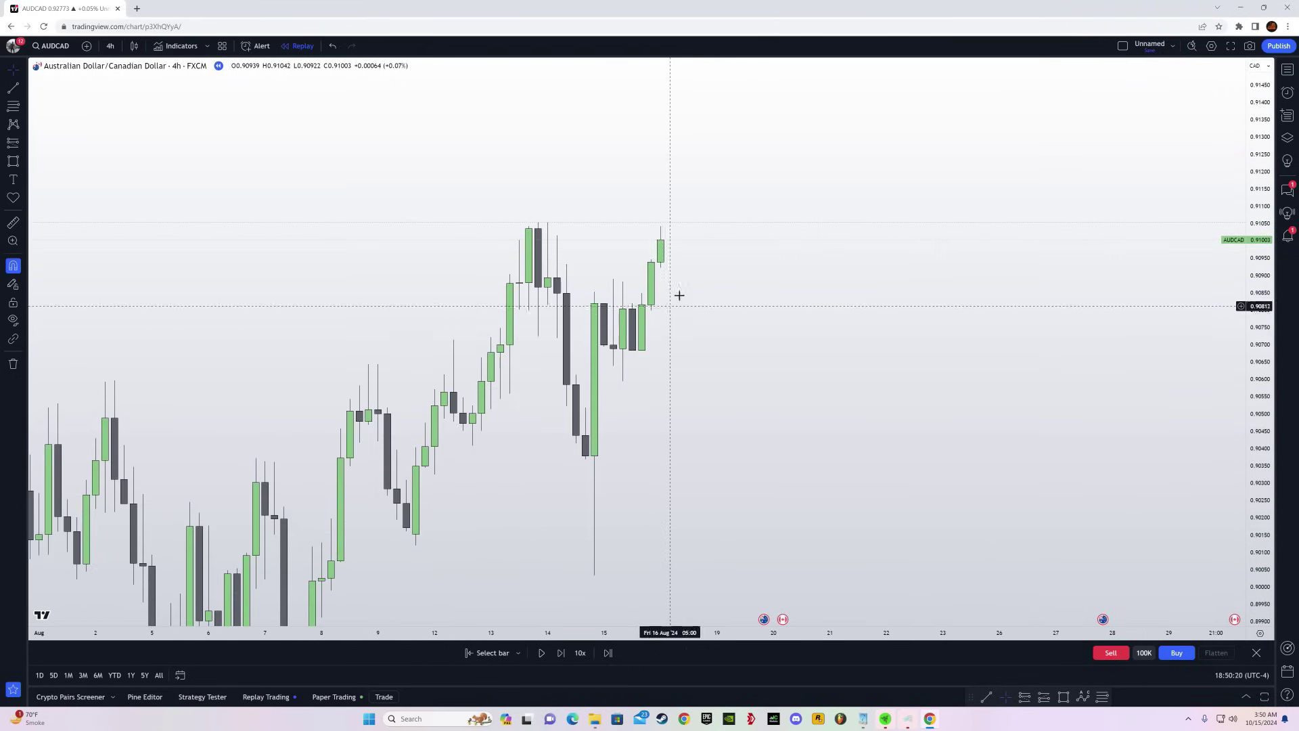
{"action": "left_click", "coordinate": [12, 162]}
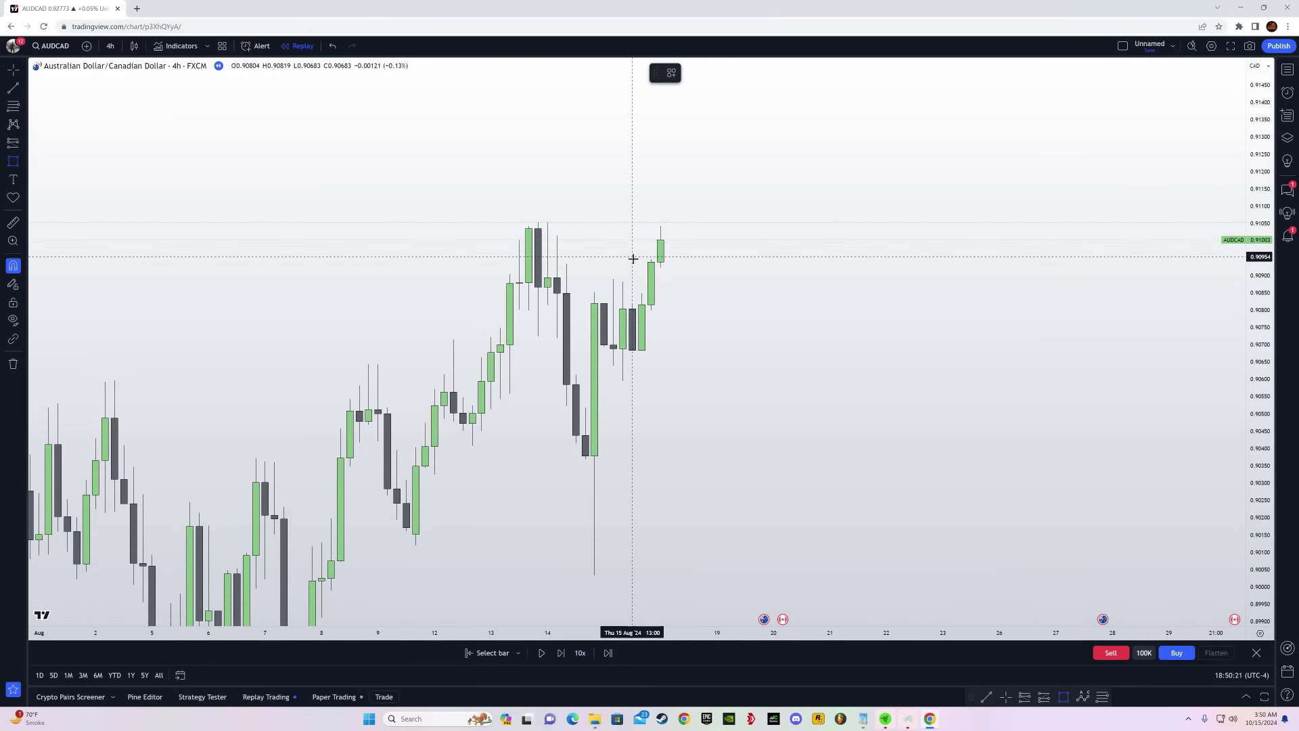
{"action": "left_click", "coordinate": [641, 293]}
{"action": "left_click", "coordinate": [924, 268]}
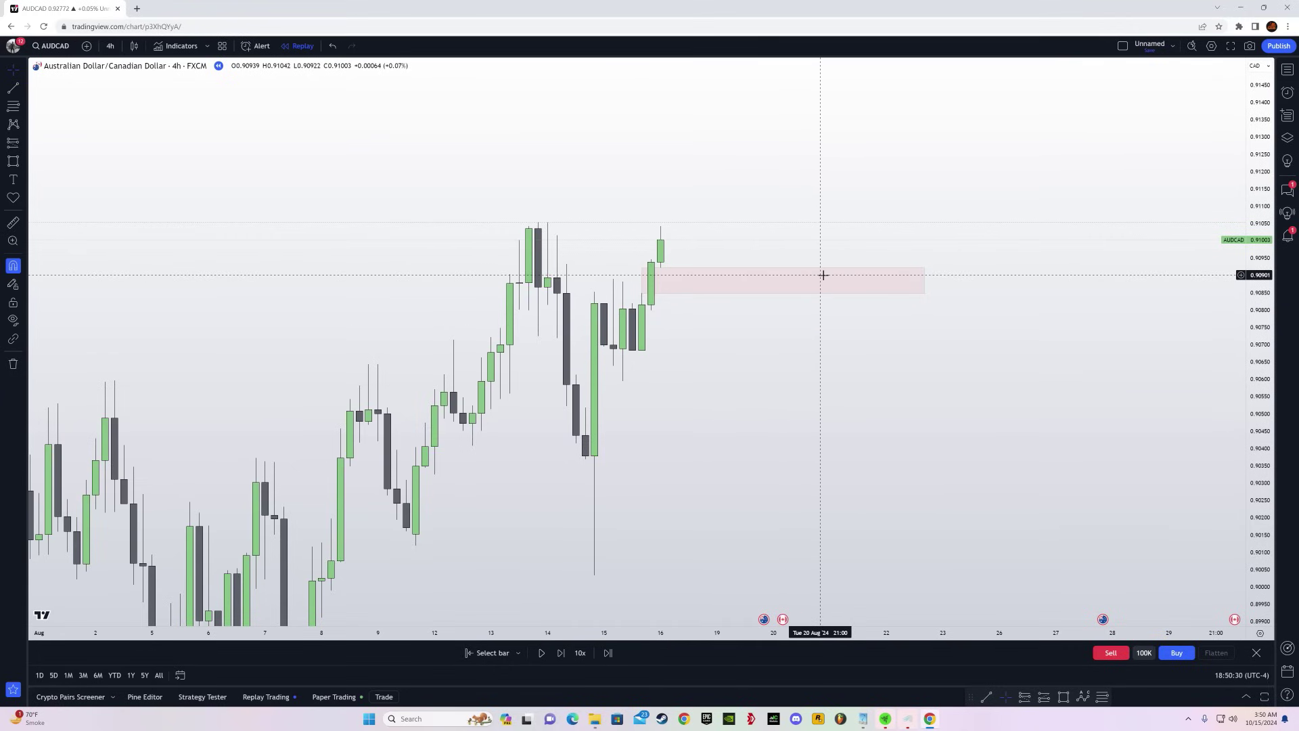
- Advance the replay by two 4-hour candles to 16 August 09:00
{"action": "left_click_drag", "start_coordinate": [762, 410], "coordinate": [721, 498]}
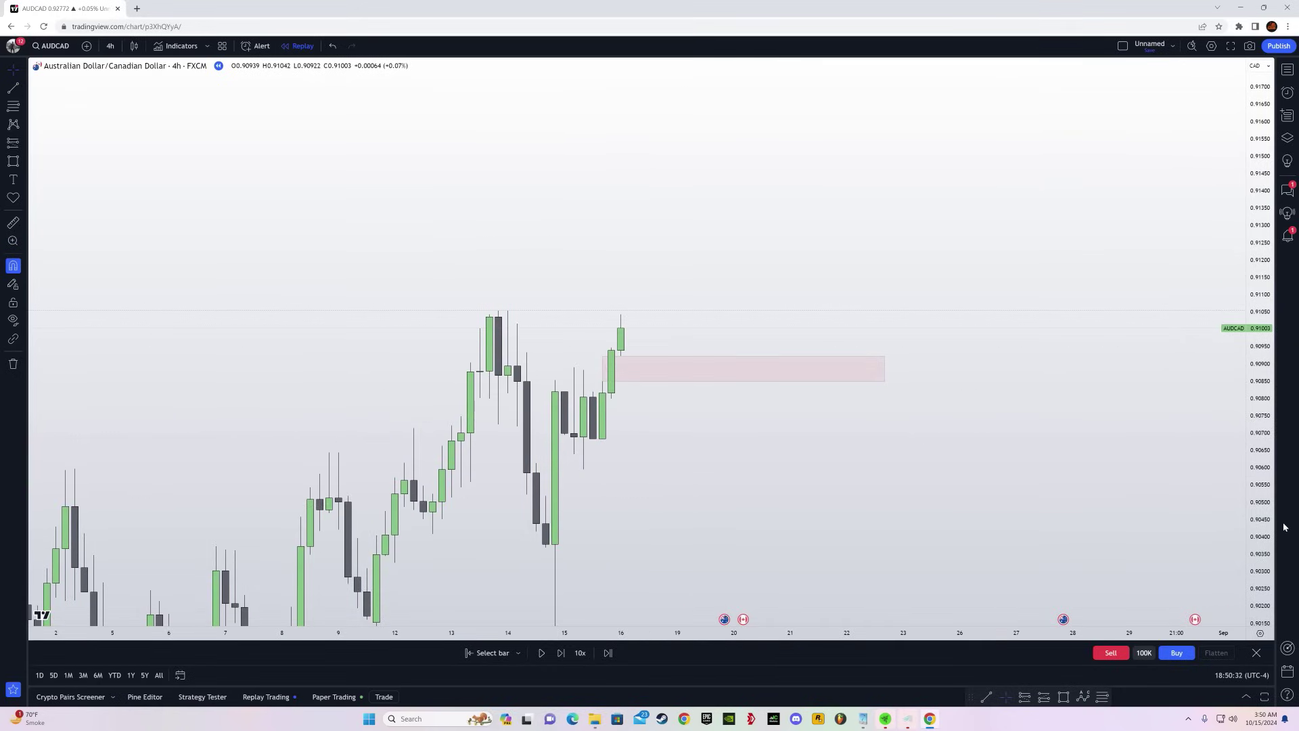
{"action": "left_click_drag", "start_coordinate": [1260, 525], "coordinate": [1260, 342]}
{"action": "left_click", "coordinate": [559, 658]}
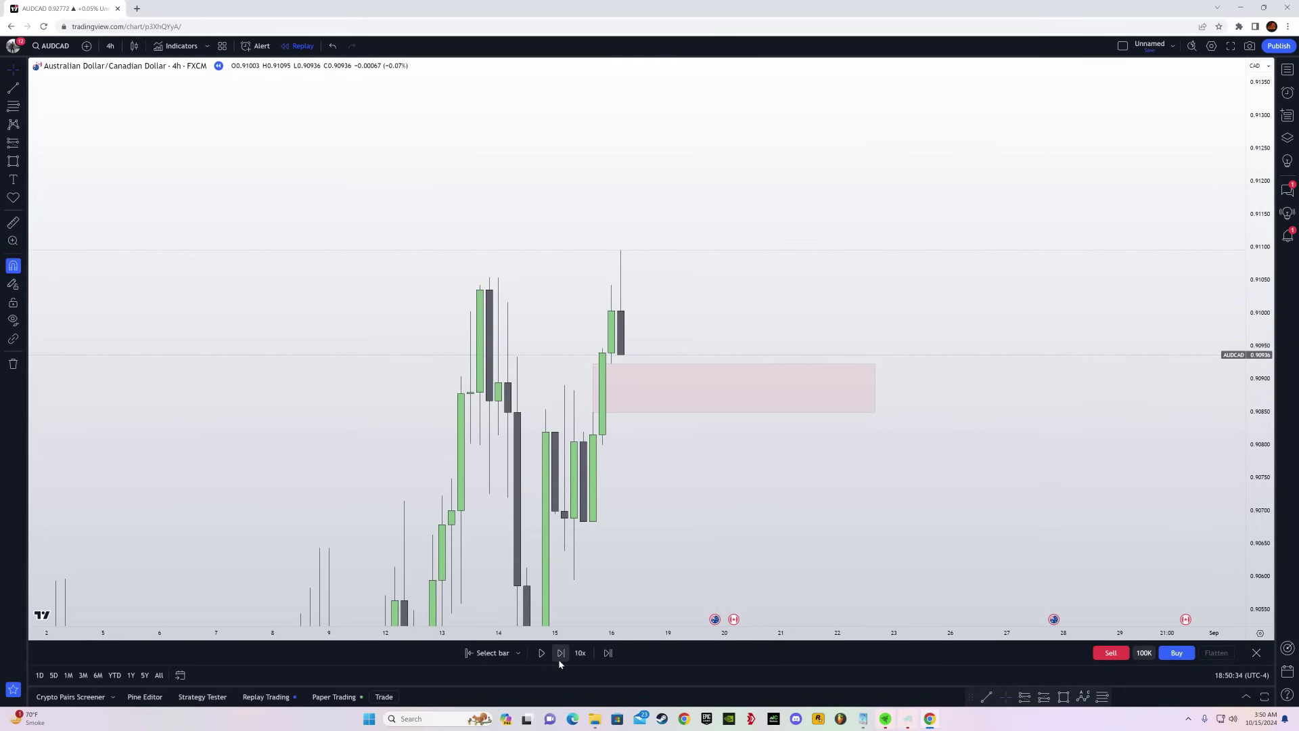
{"action": "left_click", "coordinate": [559, 659]}
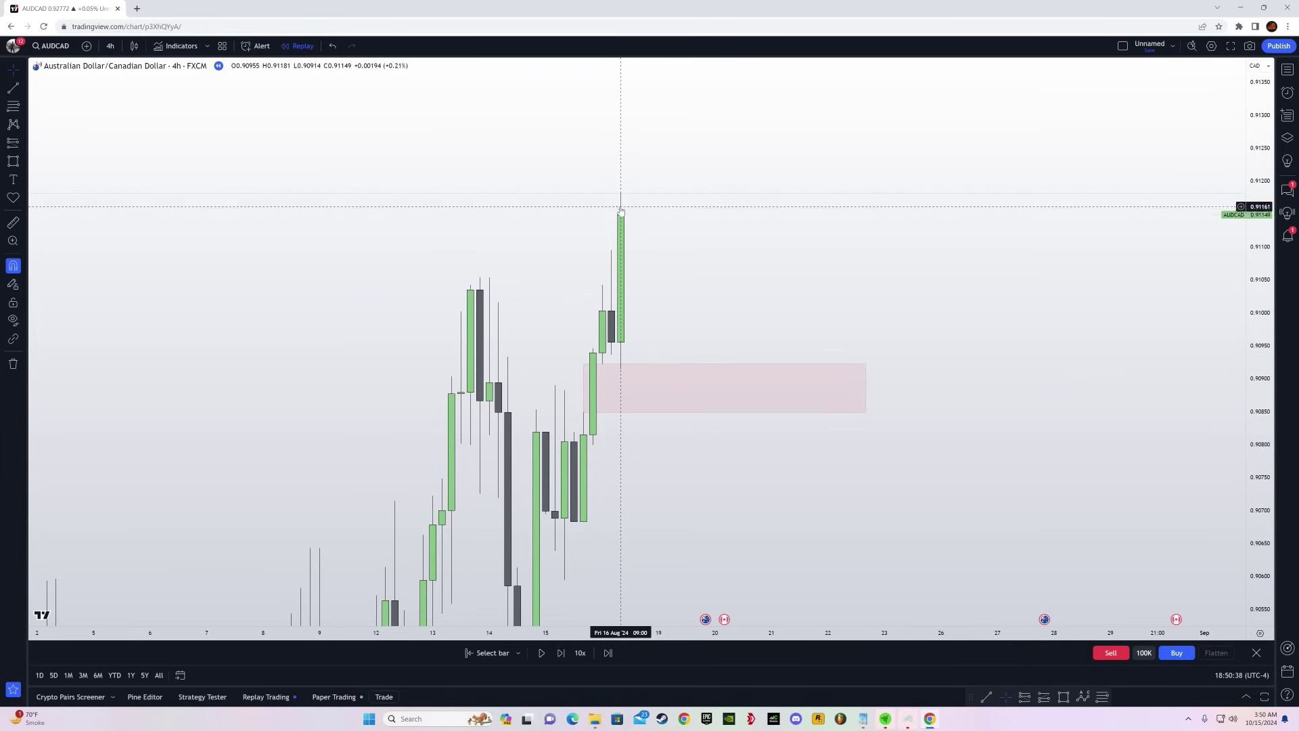
- Switch the chart to 15 minutes and mark the swept low with a horizontal trend line at 0.9092 from 09:00 to 10:00 on 16 August
{"action": "left_click", "coordinate": [109, 46]}
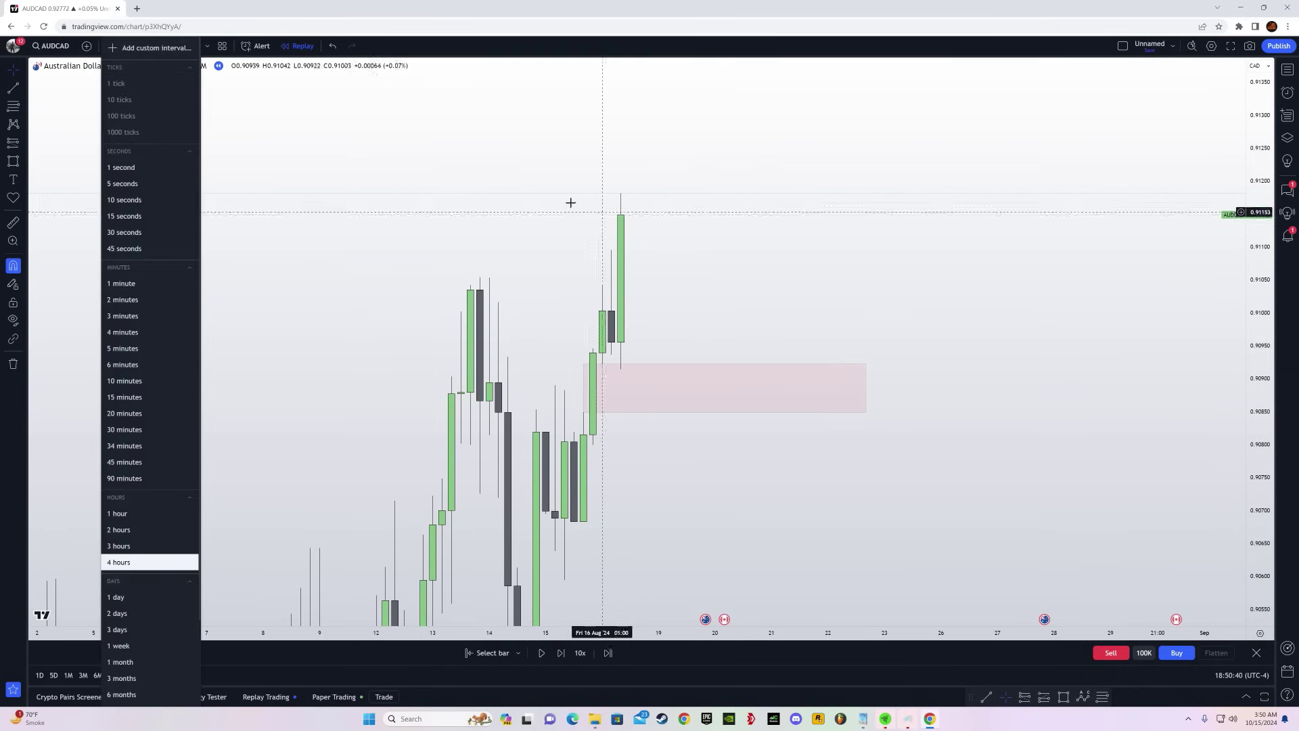
{"action": "left_click", "coordinate": [129, 400]}
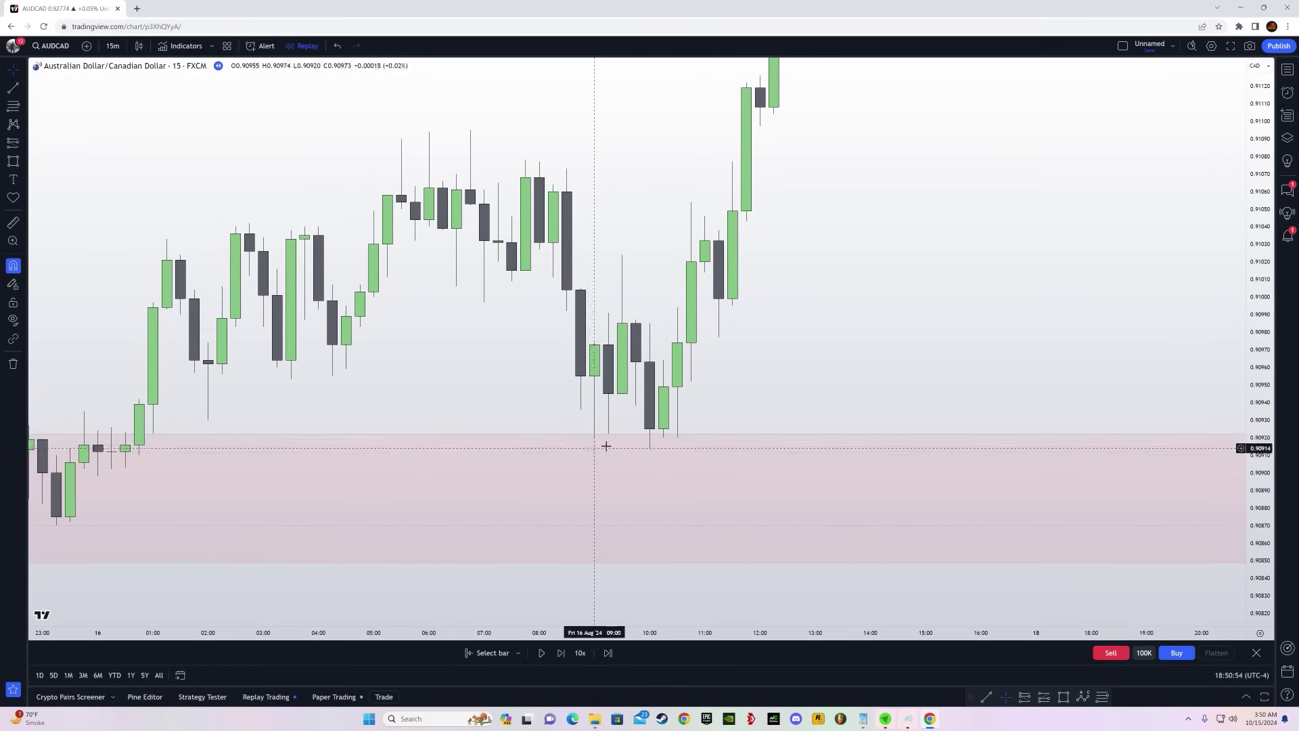
{"action": "left_click", "coordinate": [13, 88]}
{"action": "left_click", "coordinate": [591, 462]}
{"action": "left_click", "coordinate": [649, 450]}
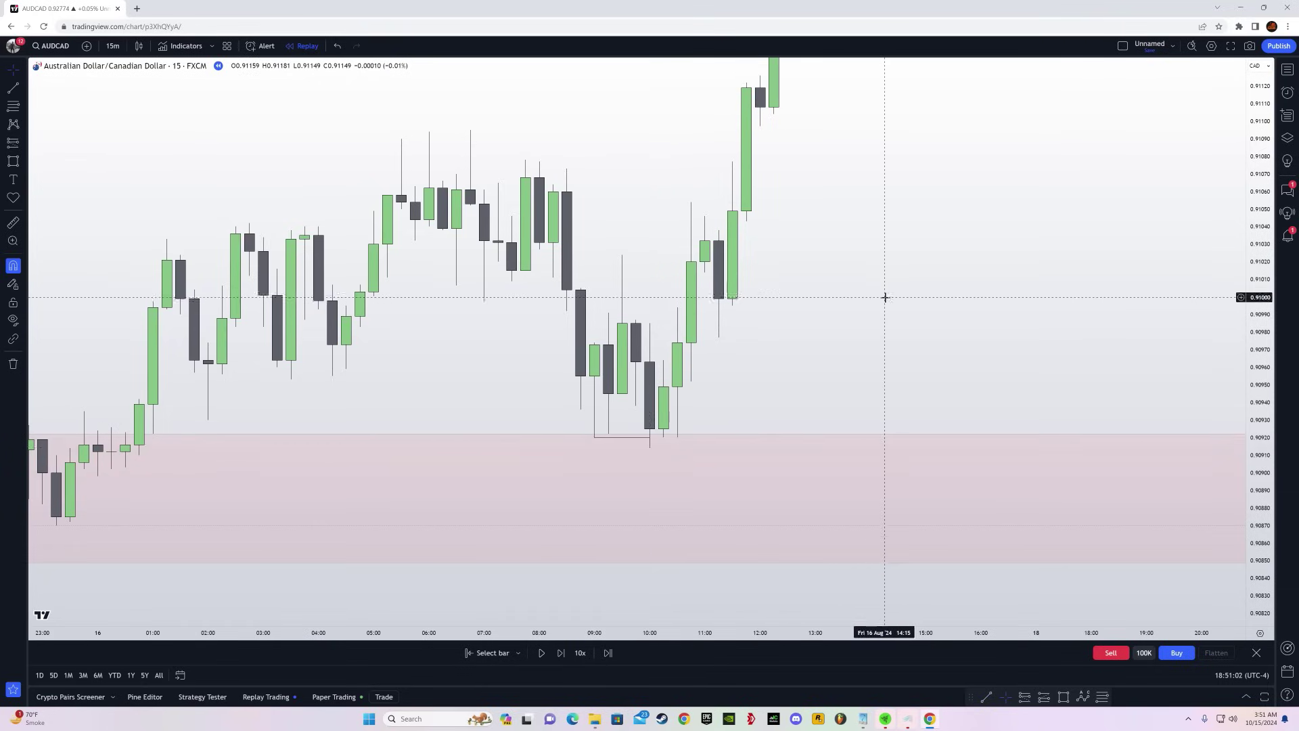
- Draw a horizontal trend line at 0.90985 starting at 09:45 on 16 August, and delete it
{"action": "left_click_drag", "start_coordinate": [884, 297], "coordinate": [838, 342]}
{"action": "left_click", "coordinate": [13, 88]}
{"action": "left_click", "coordinate": [590, 367]}
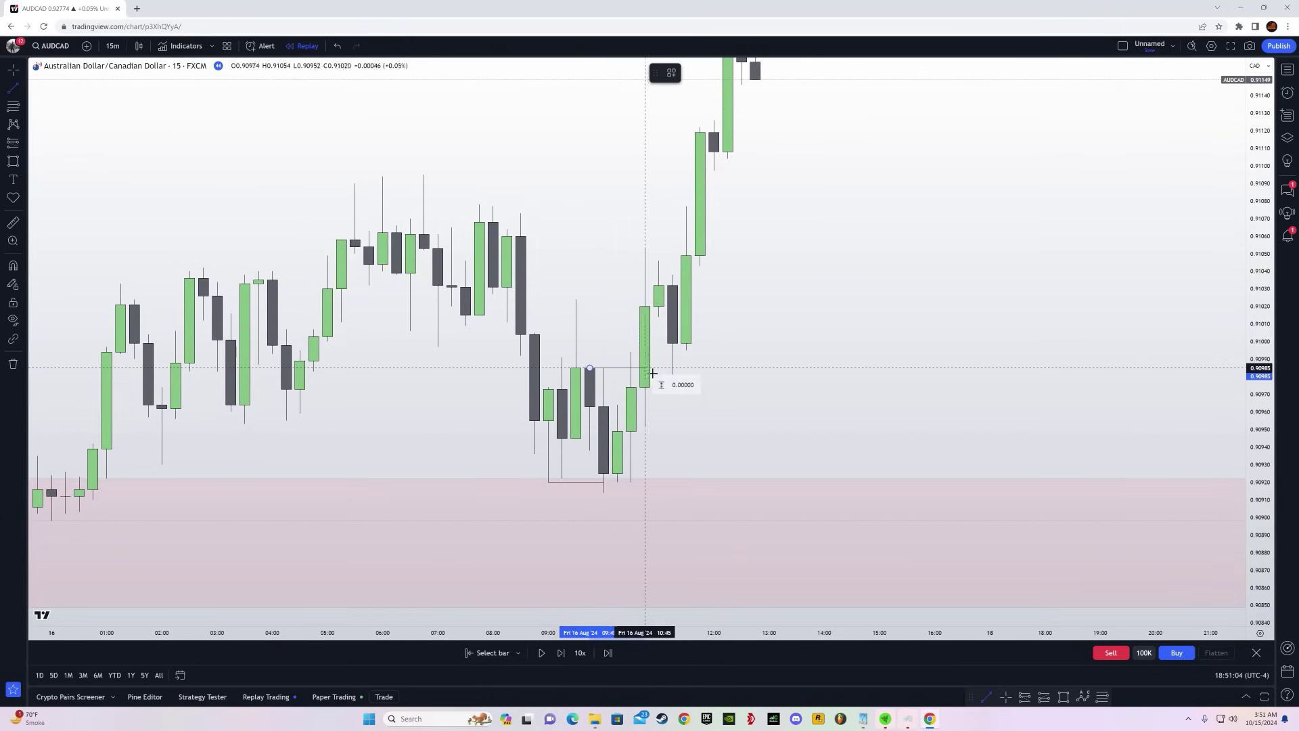
{"action": "left_click", "coordinate": [714, 375], "text": "shift"}
{"action": "left_click", "coordinate": [714, 377]}
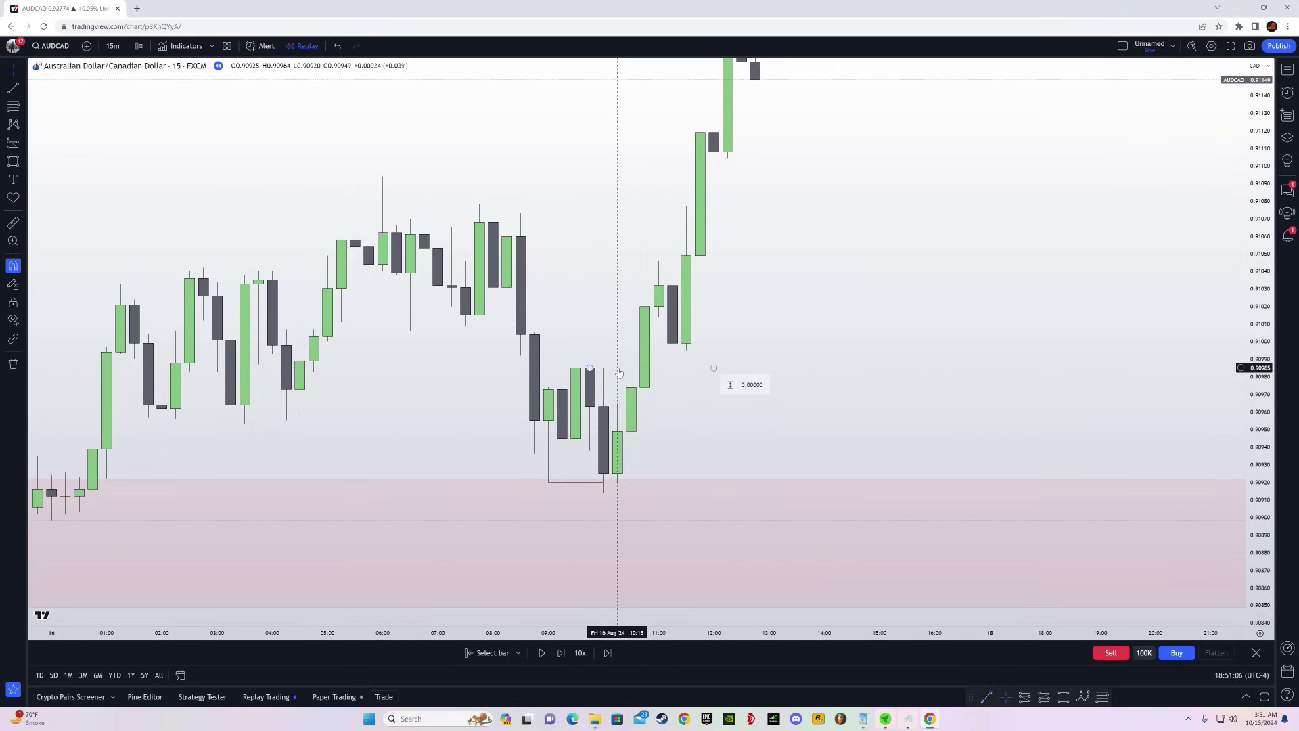
{"action": "left_click", "coordinate": [619, 372]}
{"action": "key", "text": "Delete"}
- Try a horizontal trend line at the 0.91024 wick high from 09:30 to 11:00 on 16 August
{"action": "left_click", "coordinate": [13, 88]}
{"action": "left_click", "coordinate": [576, 299]}
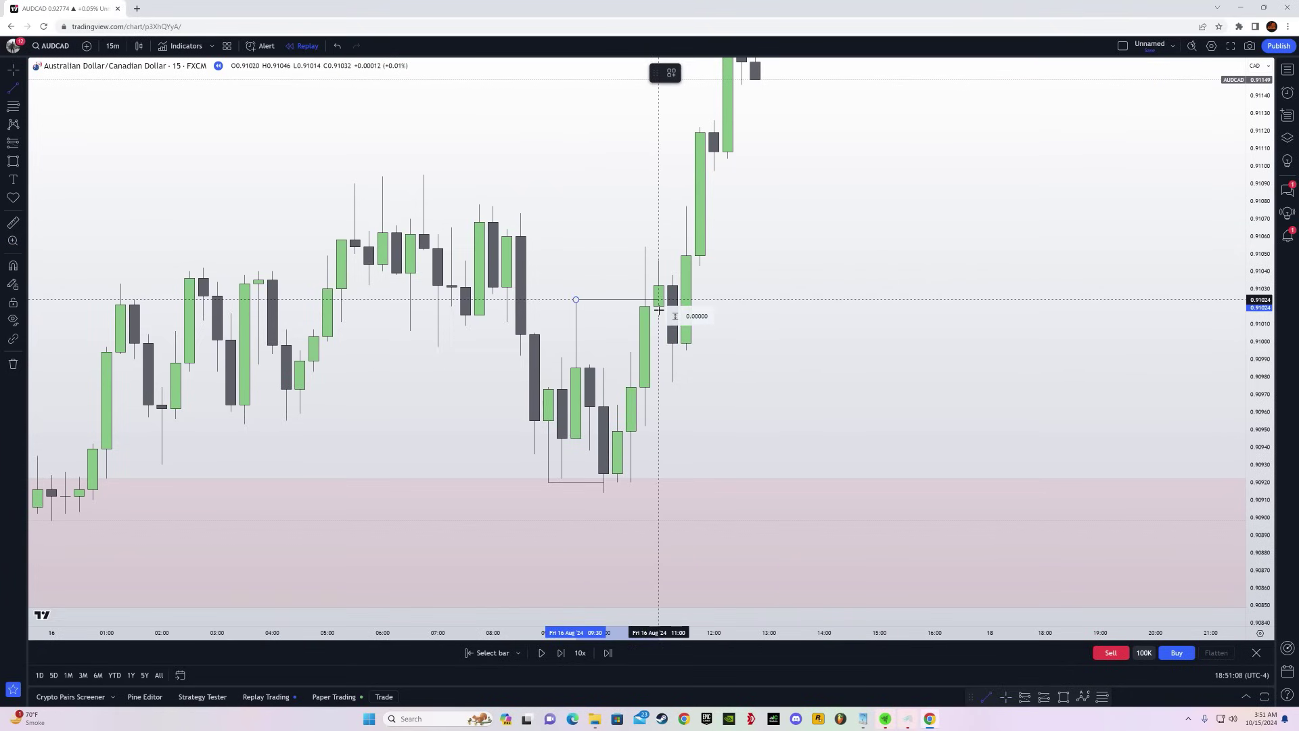
{"action": "left_click", "coordinate": [658, 310], "text": "shift"}
{"action": "left_click_drag", "start_coordinate": [814, 393], "coordinate": [821, 394]}
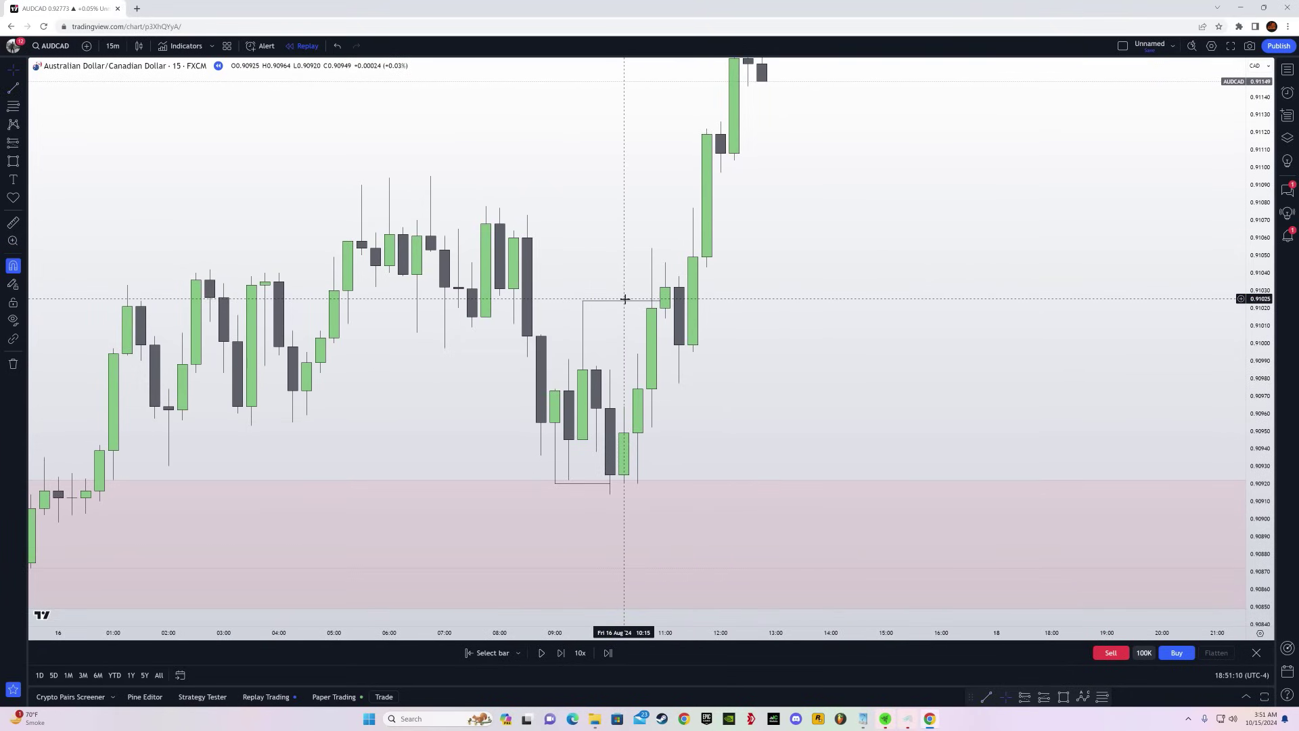
- Draw a horizontal trend line at 0.90985 from 09:45 to 12:45 on 16 August
{"action": "key", "text": "alt+t"}
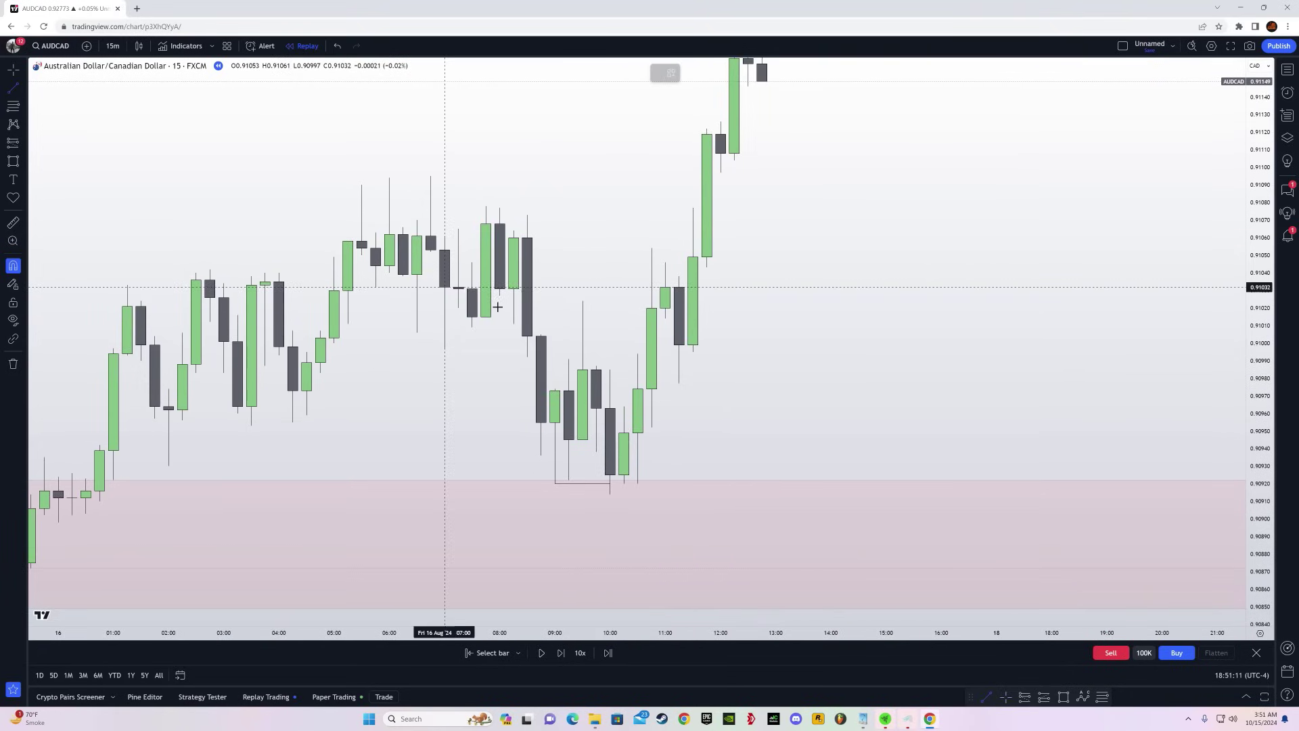
{"action": "left_click", "coordinate": [596, 370]}
{"action": "left_click", "coordinate": [763, 369]}
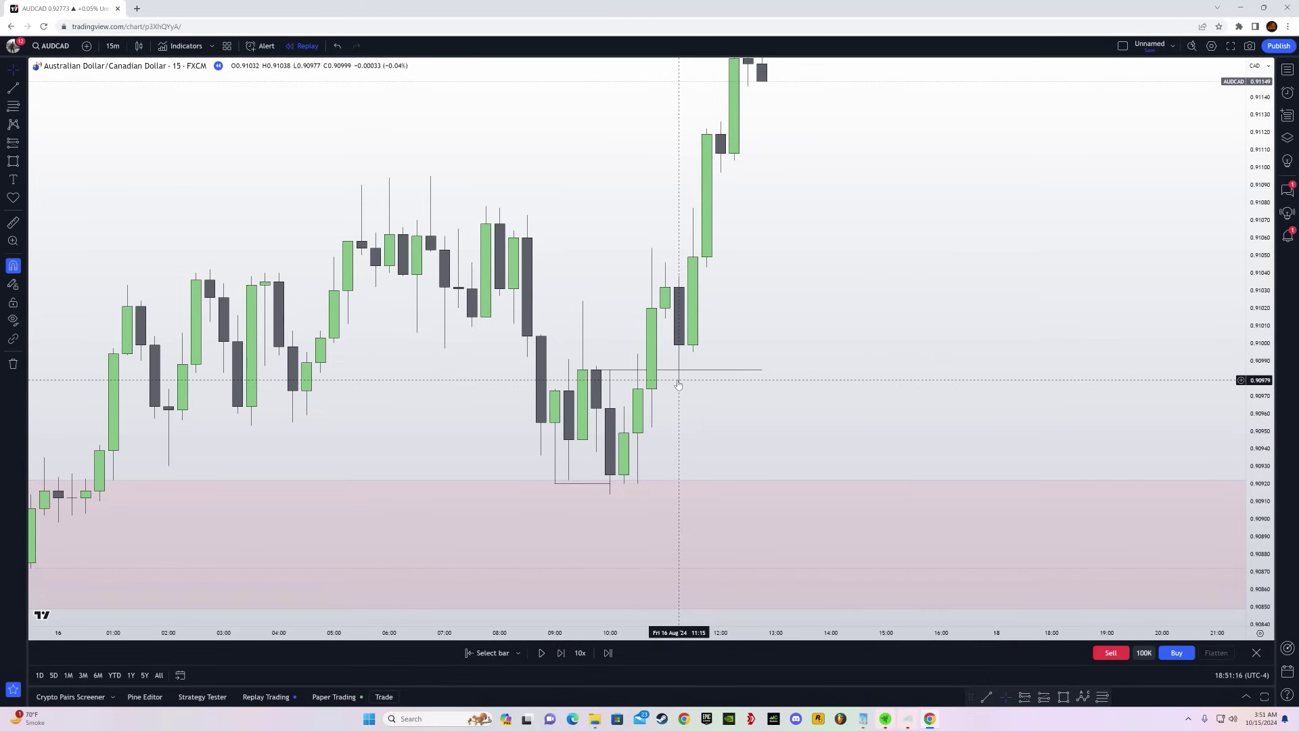
- Place a long position at 11:00 on 16 August with entry at 0.90985, stop at 0.90912 and target at 0.91232
{"action": "left_click_drag", "start_coordinate": [1262, 377], "coordinate": [1262, 507]}
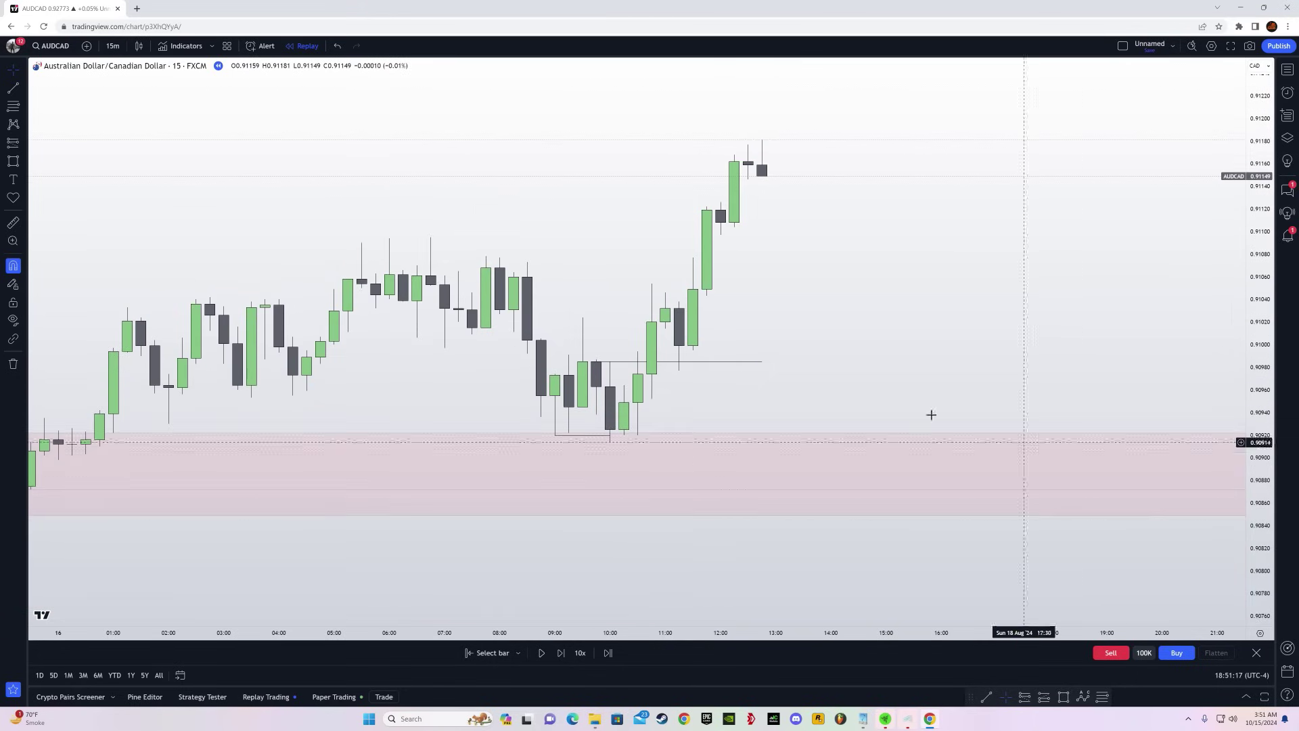
{"action": "left_click", "coordinate": [24, 148]}
{"action": "left_click", "coordinate": [67, 143]}
{"action": "left_click", "coordinate": [665, 360]}
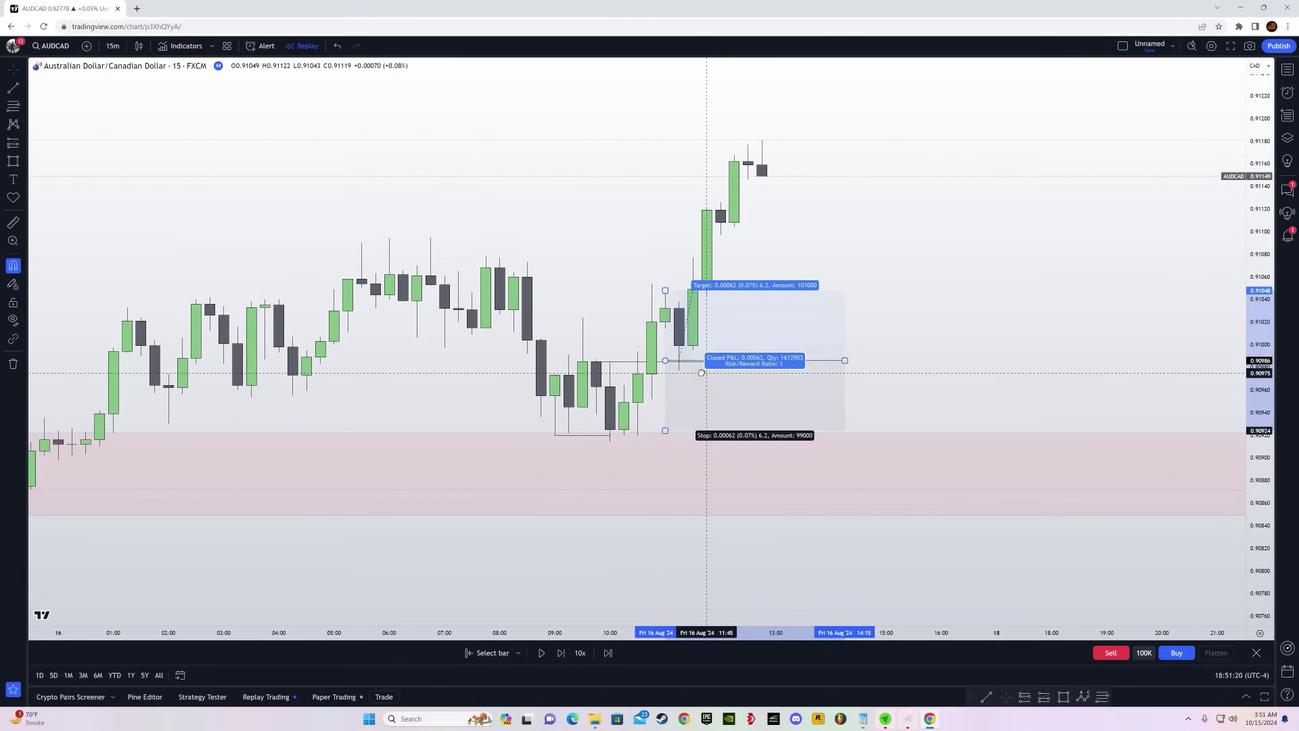
{"action": "left_click_drag", "start_coordinate": [688, 400], "coordinate": [665, 444]}
{"action": "left_click_drag", "start_coordinate": [624, 319], "coordinate": [591, 380]}
{"action": "left_click_drag", "start_coordinate": [803, 633], "coordinate": [1022, 633]}
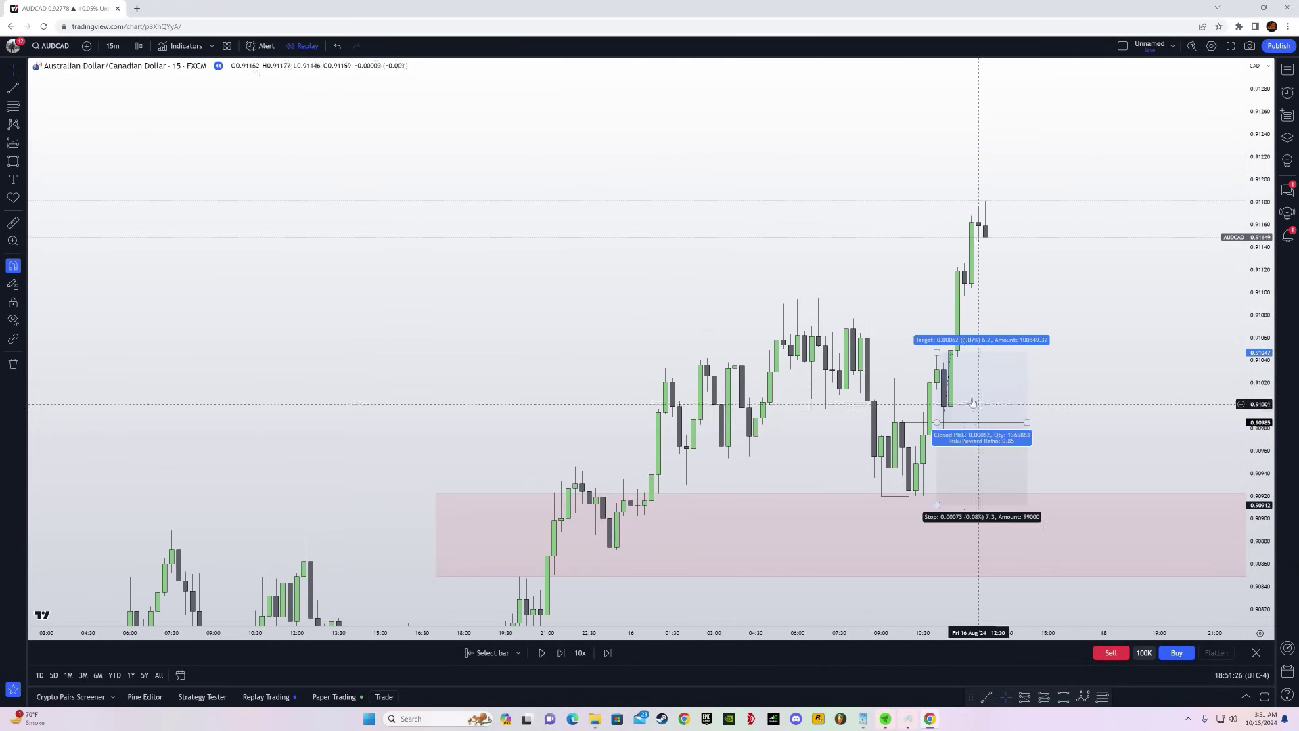
{"action": "left_click_drag", "start_coordinate": [936, 352], "coordinate": [936, 144]}
- Play the replay forward past the long position's target and pause it at 15:45 on 16 August
{"action": "left_click", "coordinate": [541, 652]}
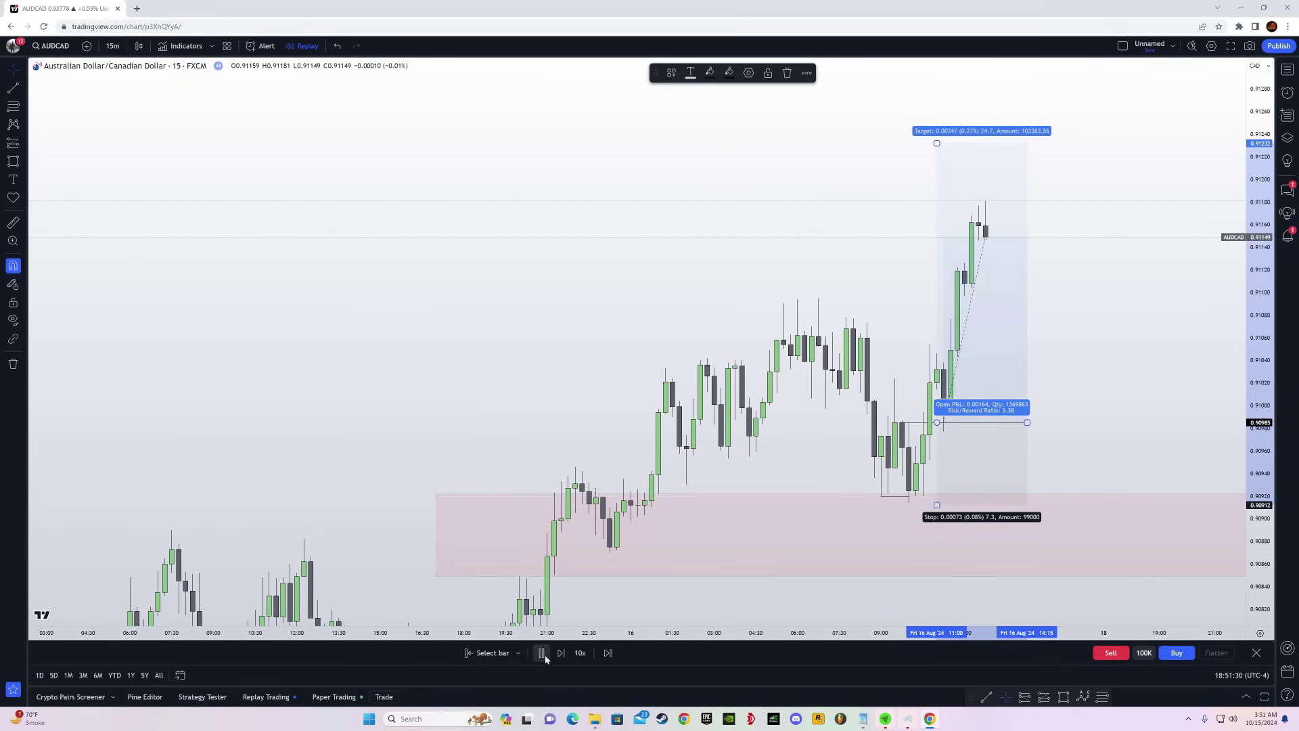
{"action": "left_click", "coordinate": [541, 652]}
{"action": "left_click_drag", "start_coordinate": [965, 389], "coordinate": [860, 410]}
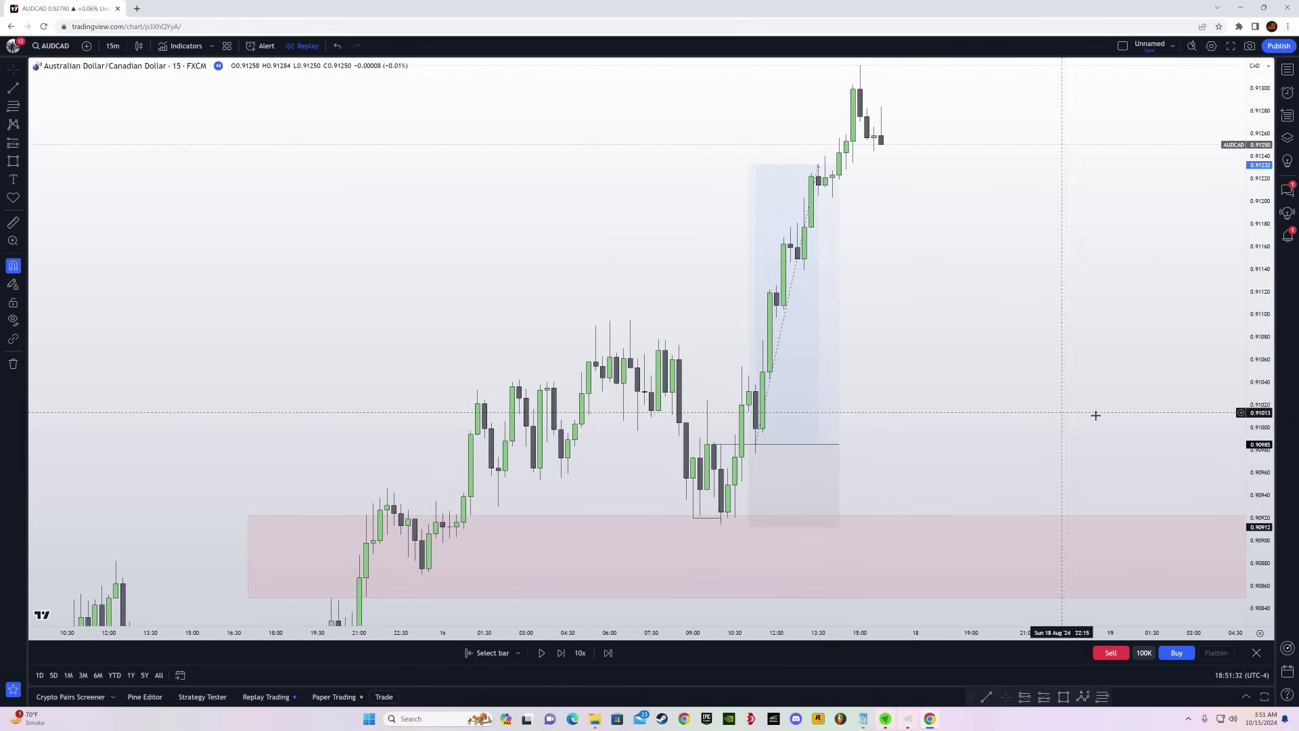
{"action": "left_click_drag", "start_coordinate": [1252, 423], "coordinate": [1253, 524]}
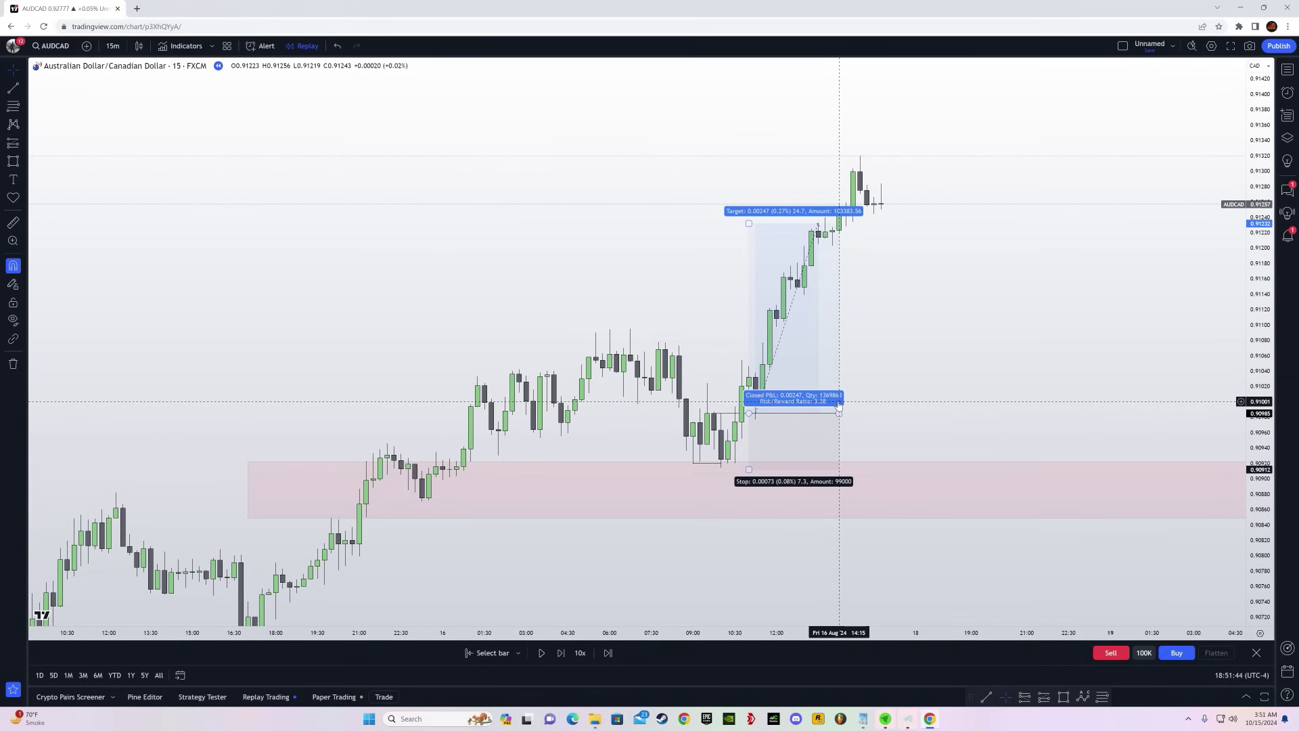
{"action": "left_click_drag", "start_coordinate": [200, 347], "coordinate": [597, 193]}
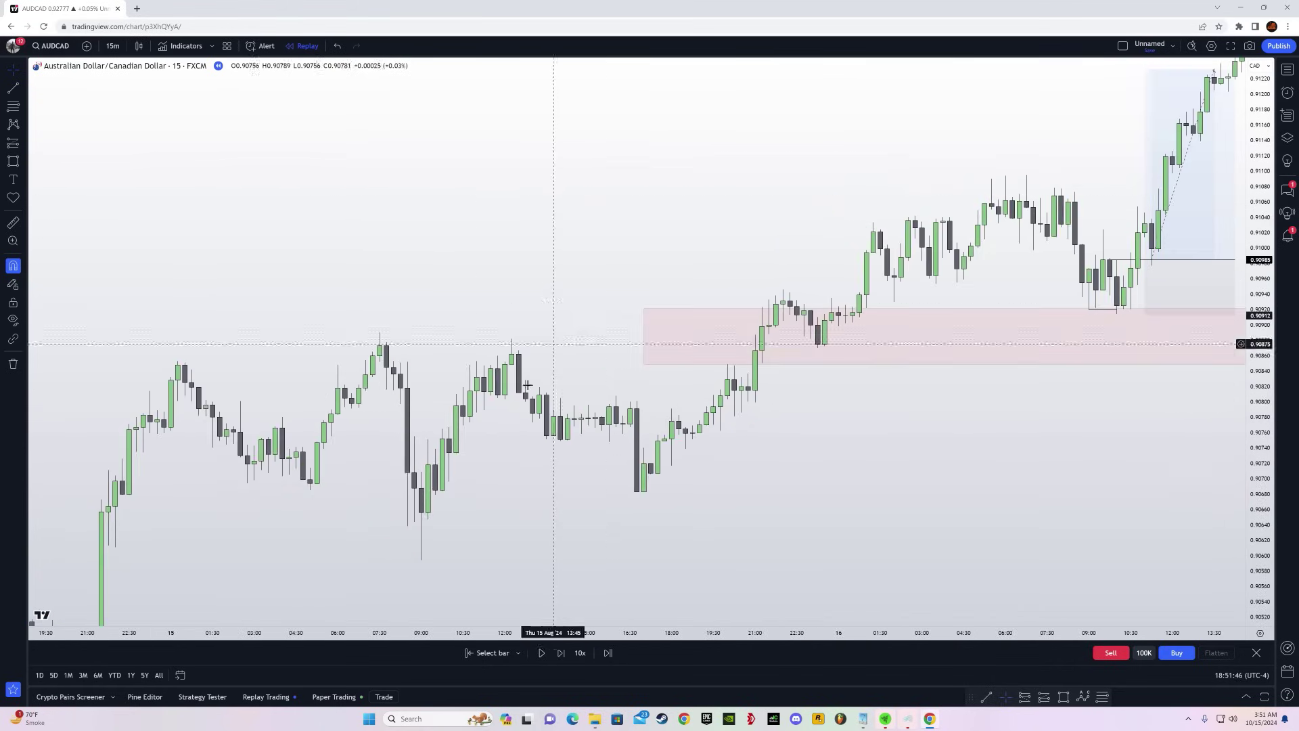
{"action": "left_click_drag", "start_coordinate": [928, 437], "coordinate": [450, 554]}
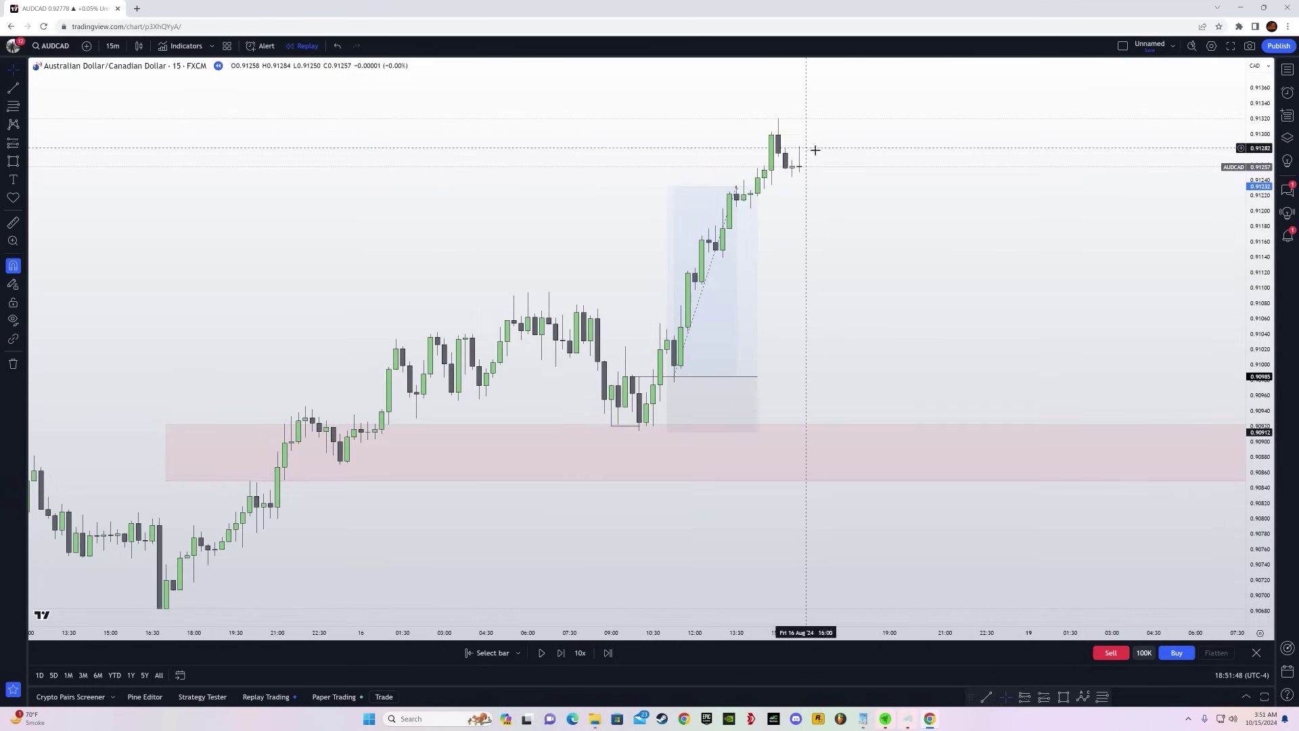
{"action": "left_click_drag", "start_coordinate": [975, 266], "coordinate": [909, 335]}
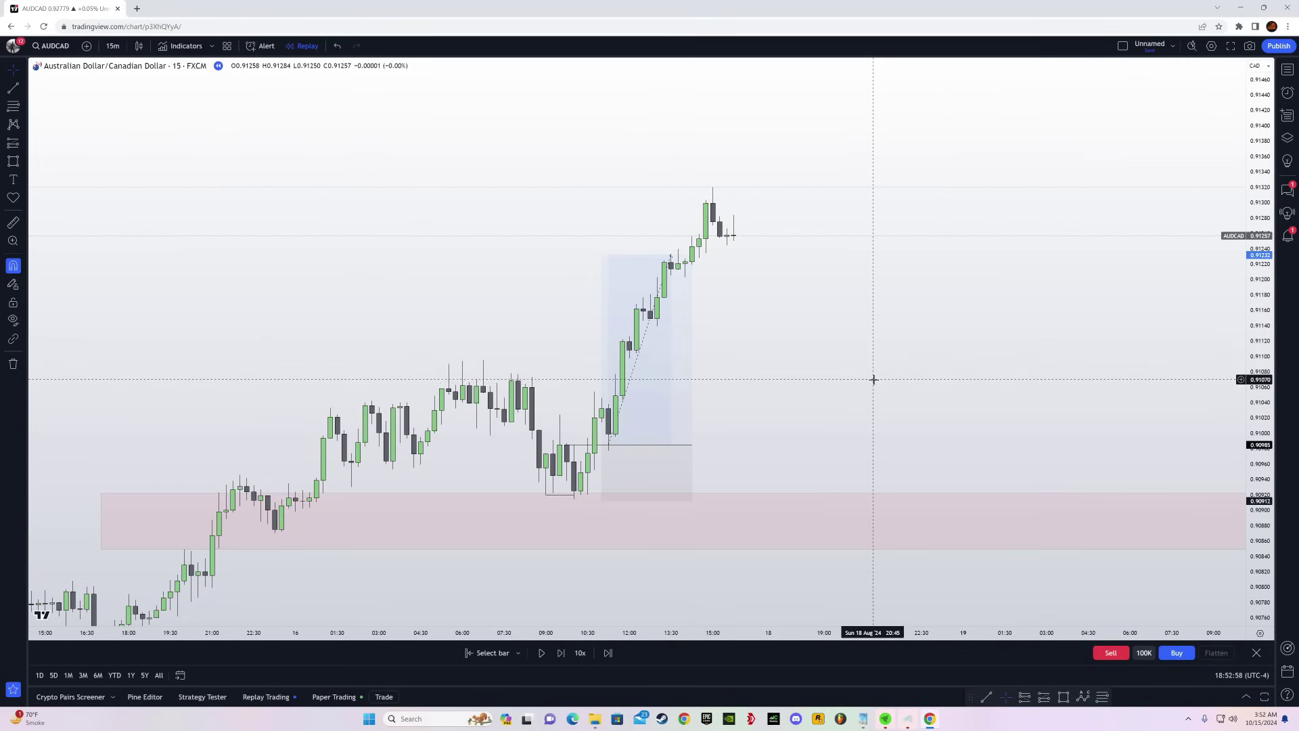
- Sketch a zigzag path with three lows near 0.9110 and a final rise to about 0.9138 above the earlier candles, and delete it
{"action": "left_click_drag", "start_coordinate": [803, 378], "coordinate": [870, 321]}
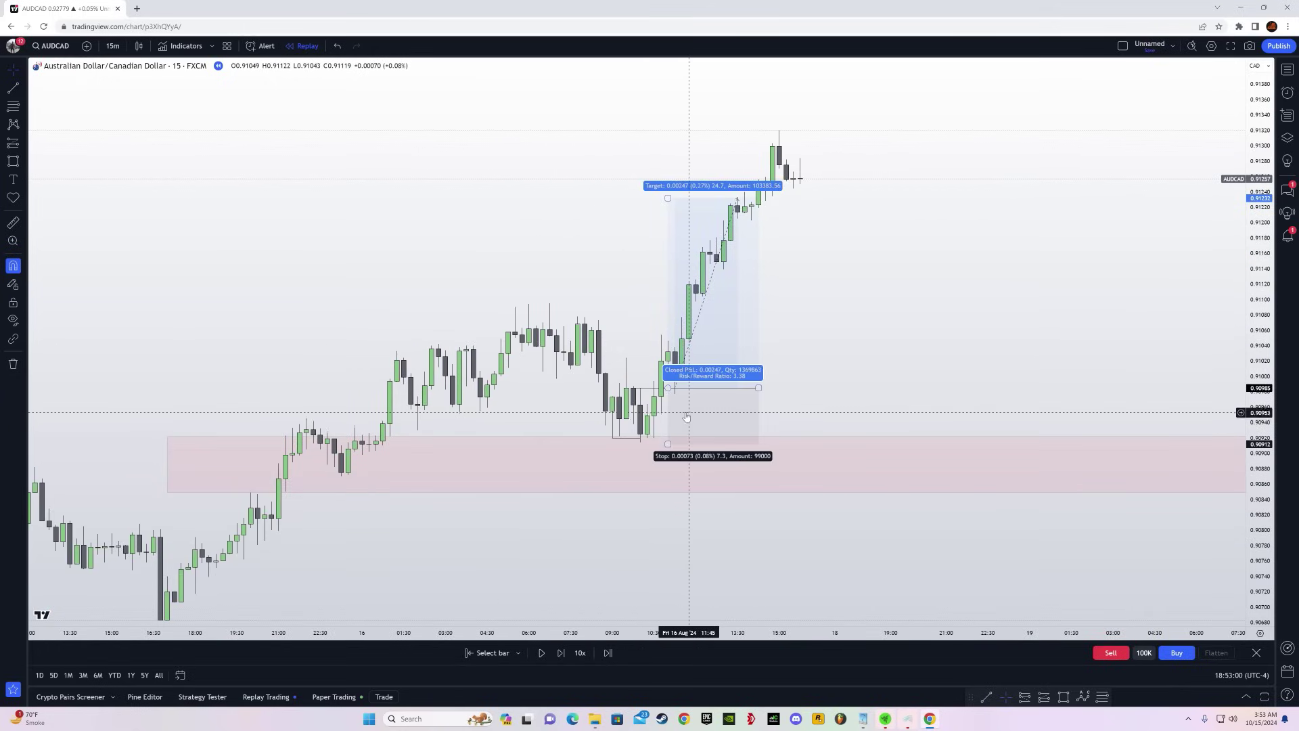
{"action": "left_click", "coordinate": [23, 162]}
{"action": "left_click", "coordinate": [67, 374]}
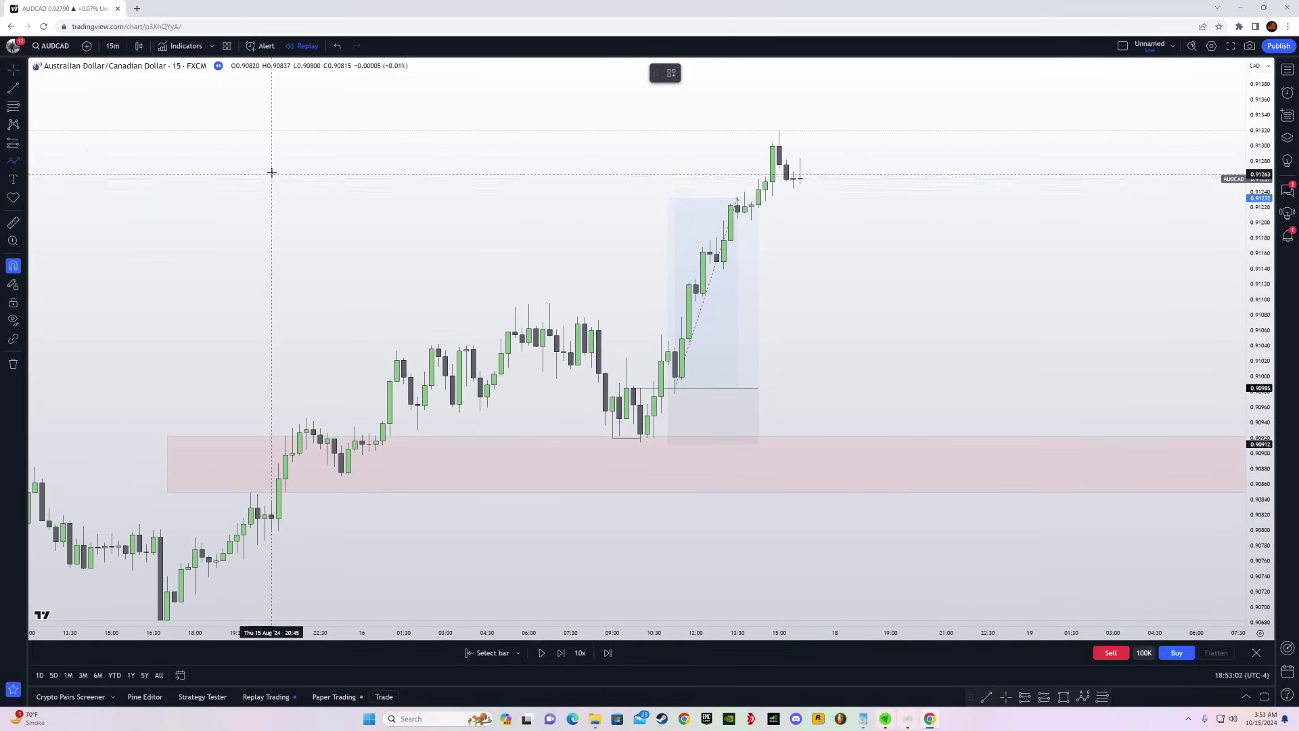
{"action": "left_click", "coordinate": [271, 174]}
{"action": "left_click", "coordinate": [300, 305]}
{"action": "left_click", "coordinate": [362, 163]}
{"action": "left_click", "coordinate": [397, 305]}
{"action": "left_click", "coordinate": [474, 173]}
{"action": "left_click", "coordinate": [522, 291]}
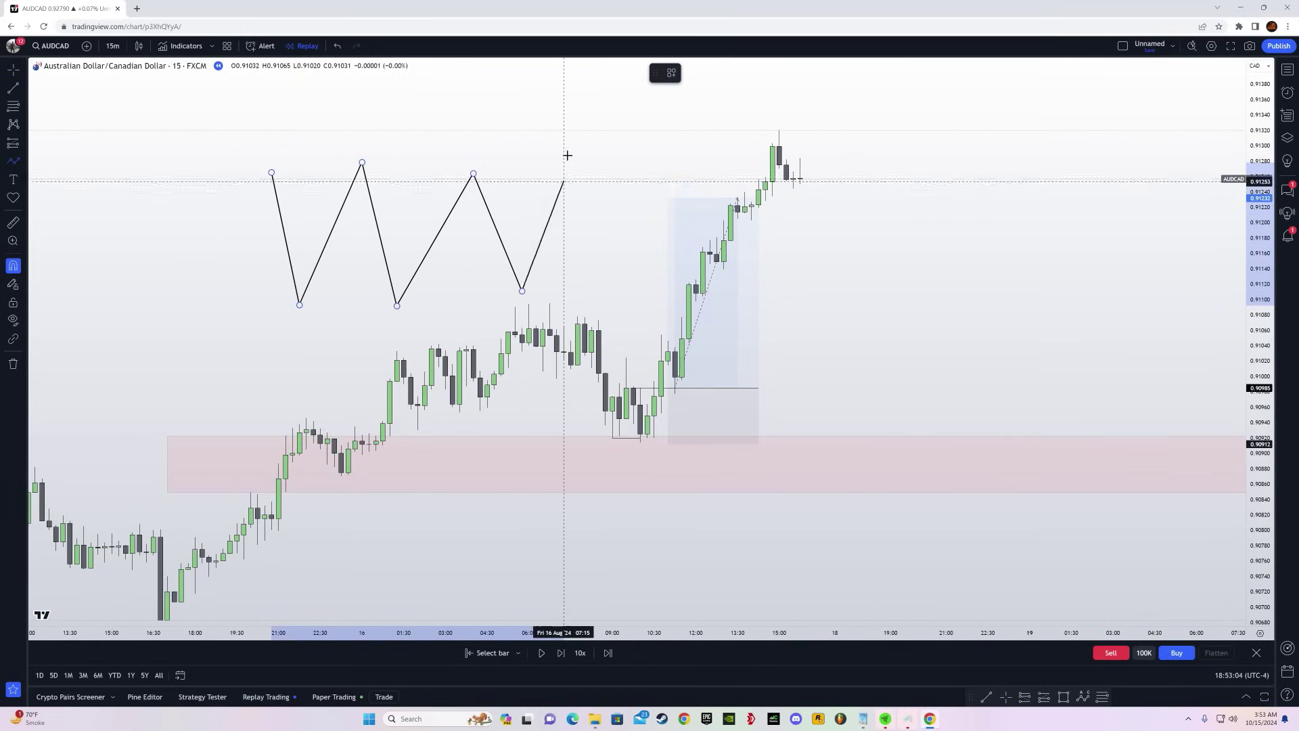
{"action": "left_click", "coordinate": [591, 86]}
{"action": "key", "text": "Escape"}
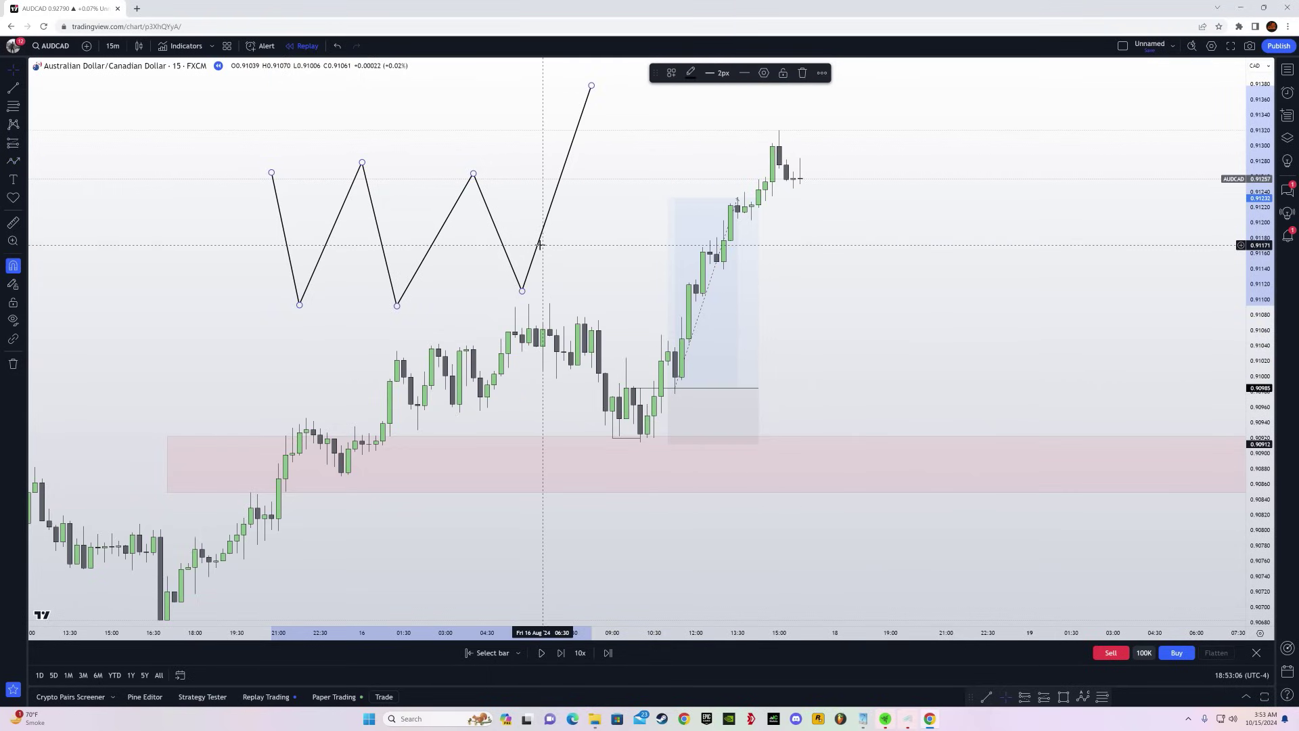
{"action": "key", "text": "Delete"}
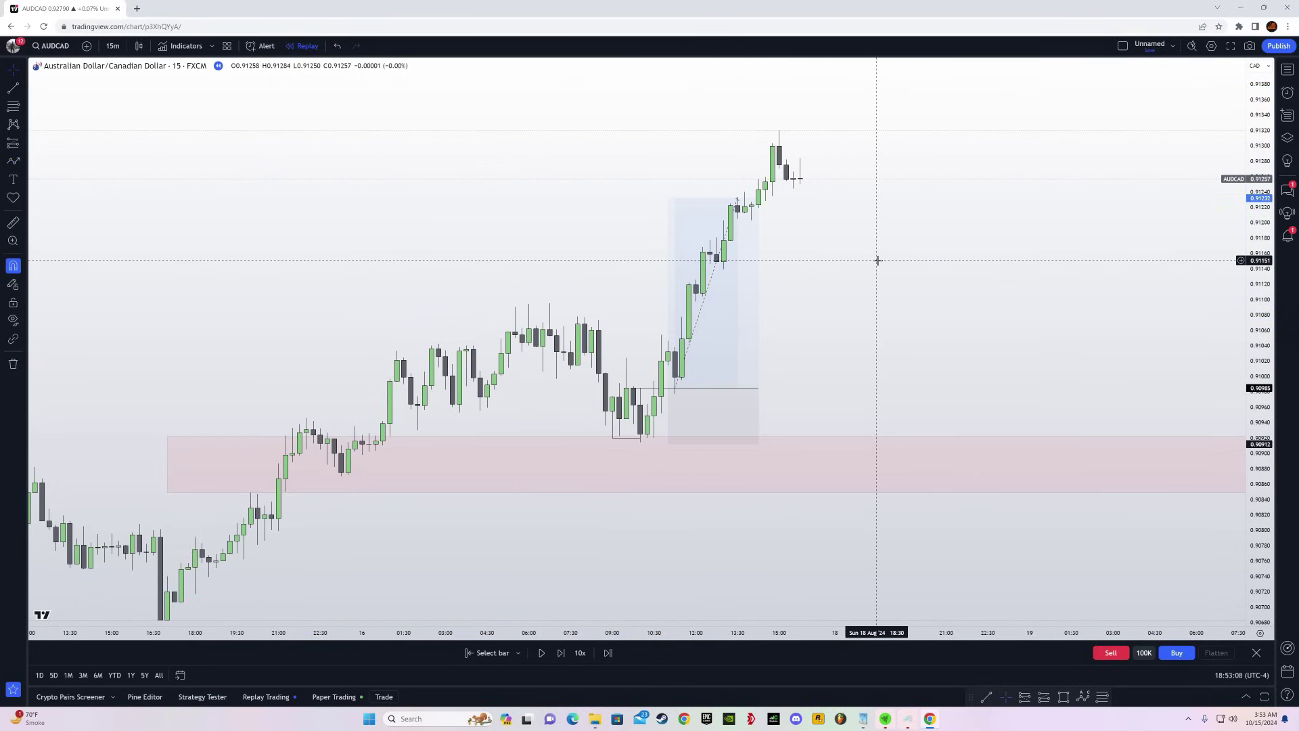
- Sketch a second zigzag path from about 0.9134 with a first low near 0.9111 and two lows near 0.9115, and delete it
{"action": "left_click_drag", "start_coordinate": [1006, 322], "coordinate": [885, 384]}
{"action": "left_click", "coordinate": [13, 161]}
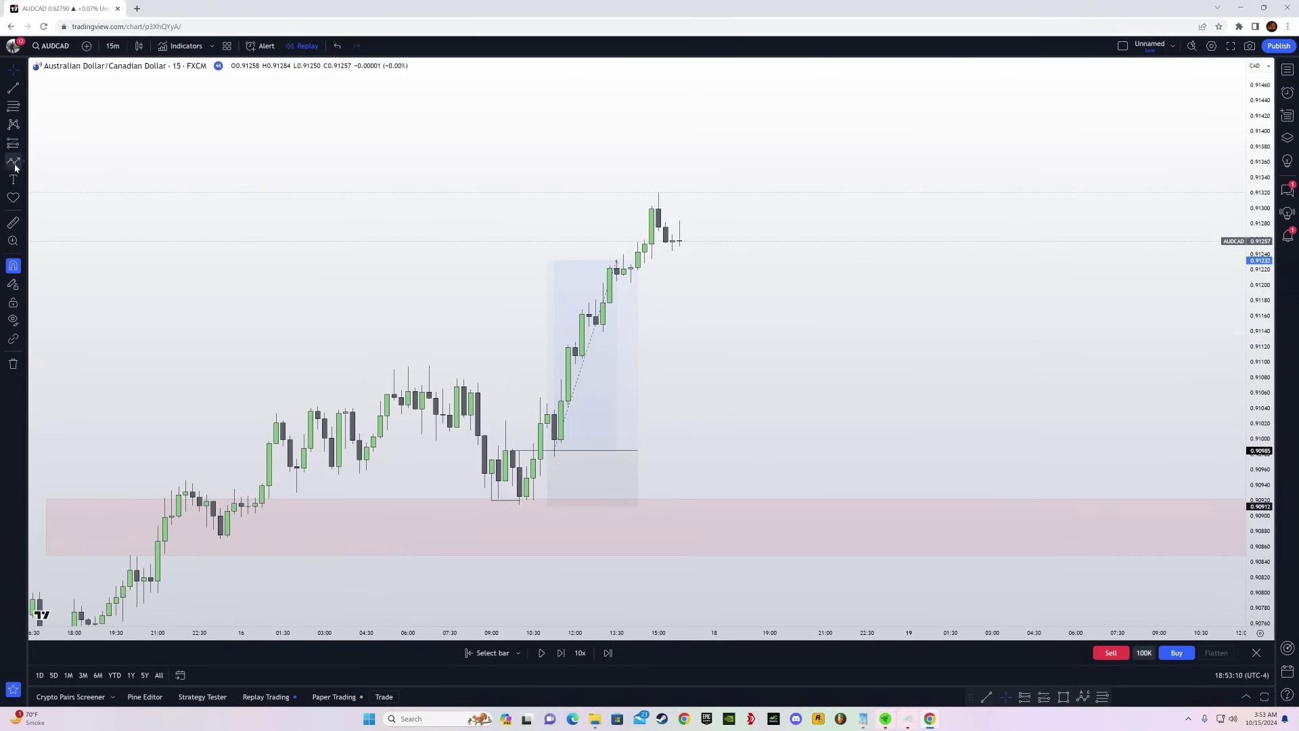
{"action": "left_click", "coordinate": [185, 180]}
{"action": "left_click", "coordinate": [227, 353]}
{"action": "left_click", "coordinate": [290, 207]}
{"action": "left_click", "coordinate": [304, 324]}
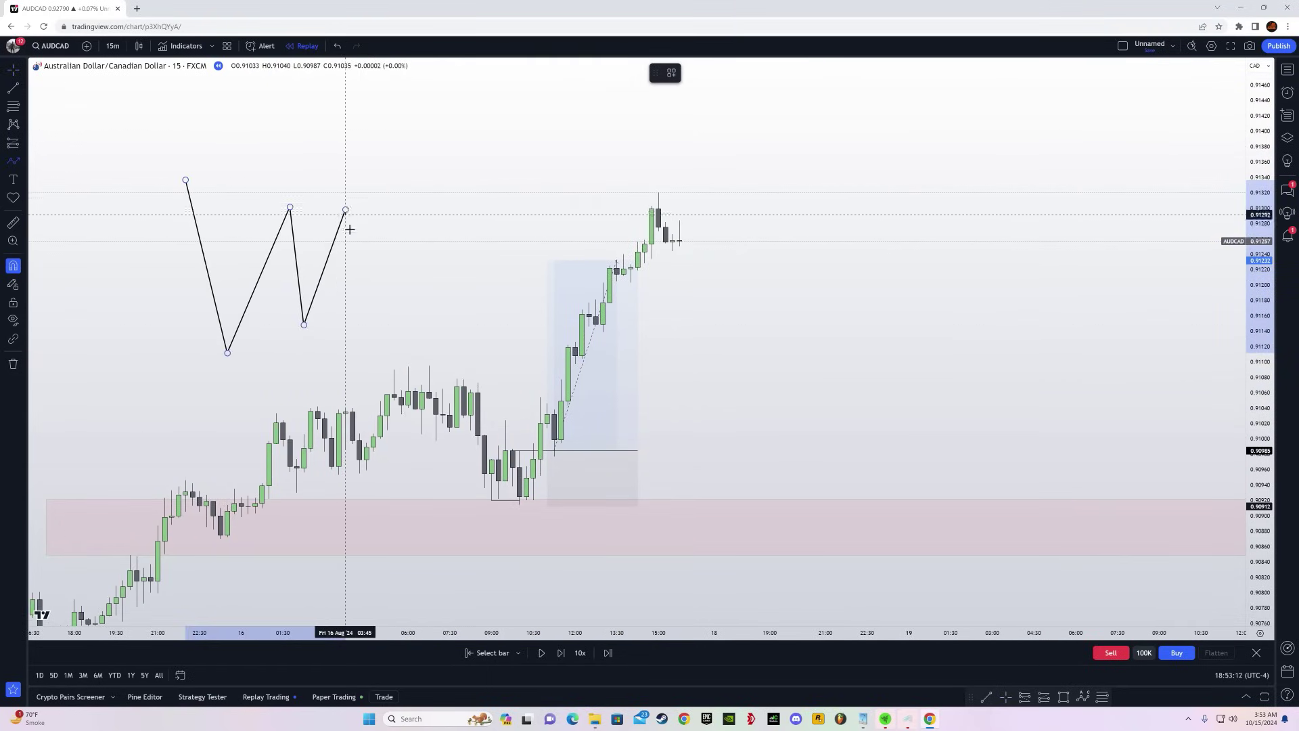
{"action": "left_click", "coordinate": [345, 209]}
{"action": "left_click", "coordinate": [380, 327]}
{"action": "double_click", "coordinate": [421, 236]}
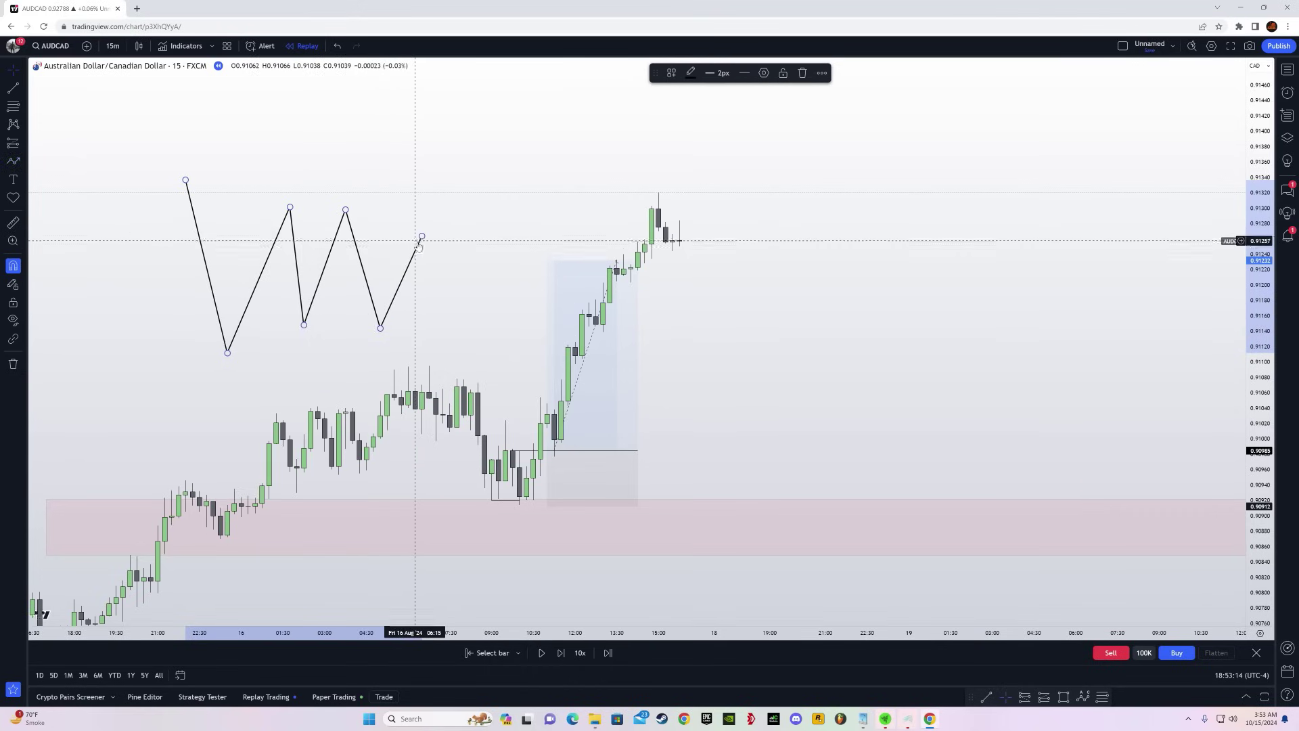
{"action": "key", "text": "Delete"}
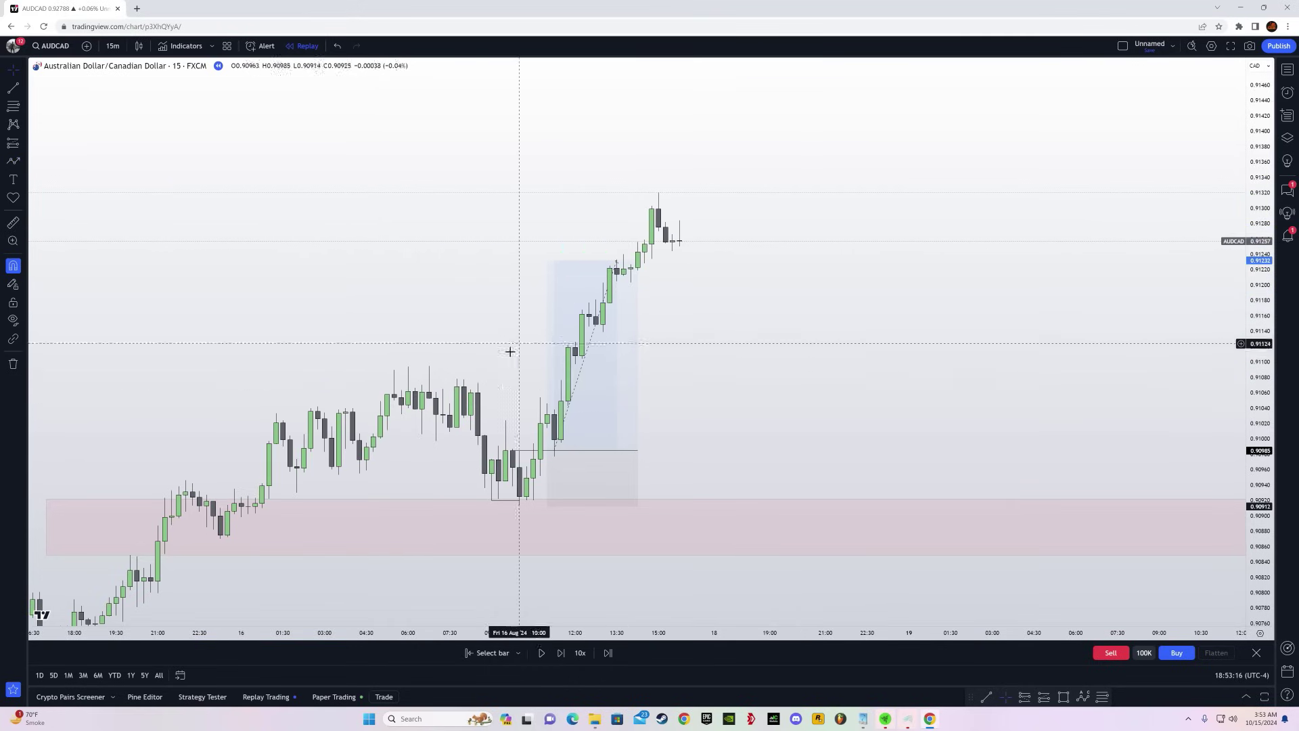
{"action": "mouse_move", "coordinate": [593, 465]}
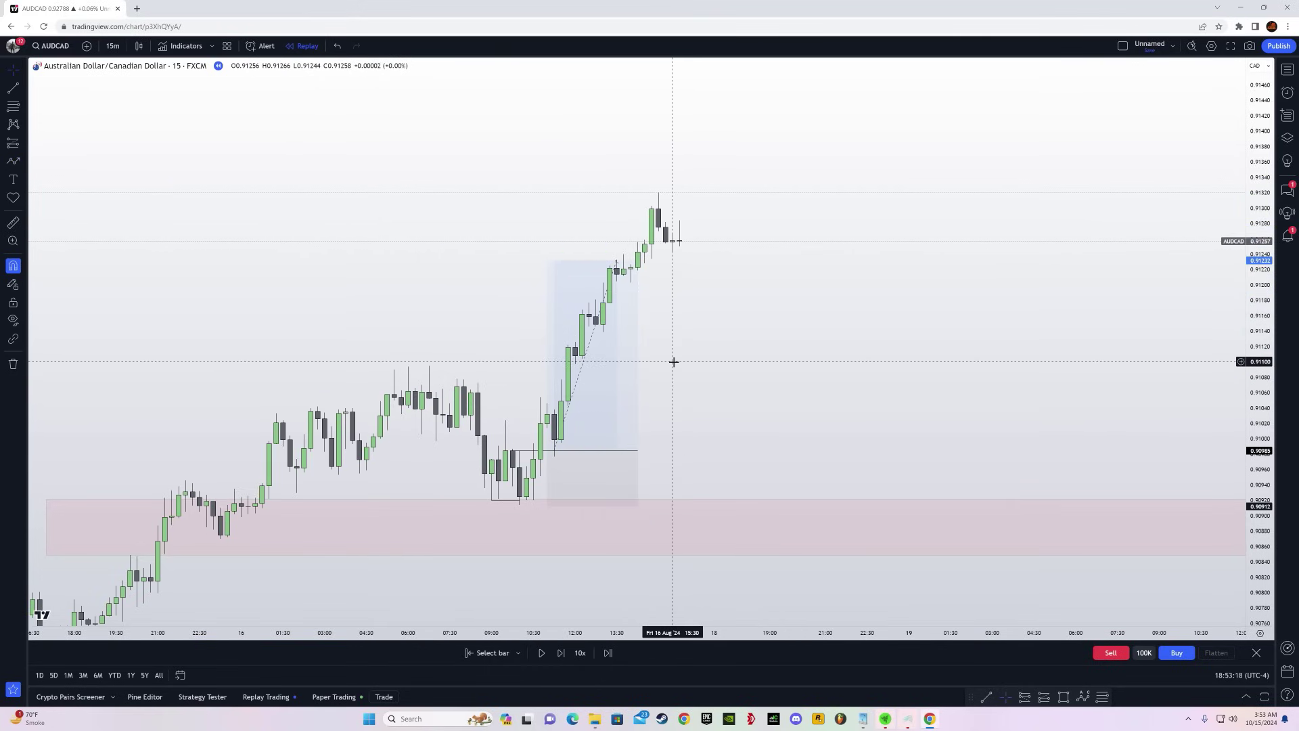